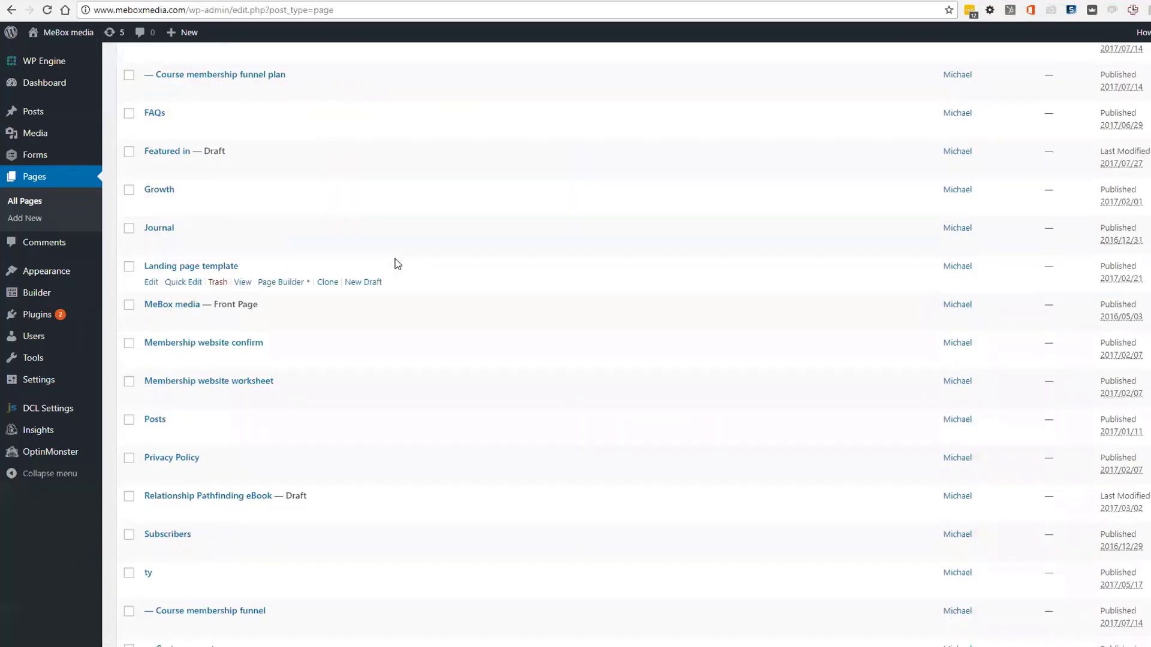
Create a new page titled "lp" and publish it
scroll(420, 300, "up", 6)
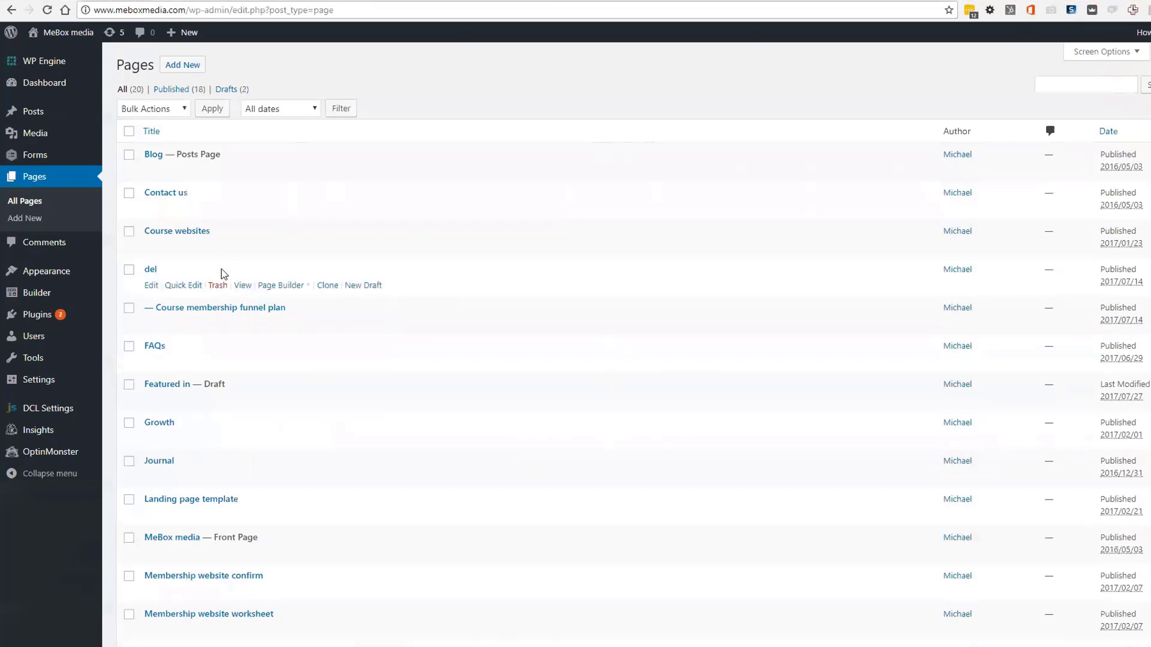
scroll(207, 270, "down", 6)
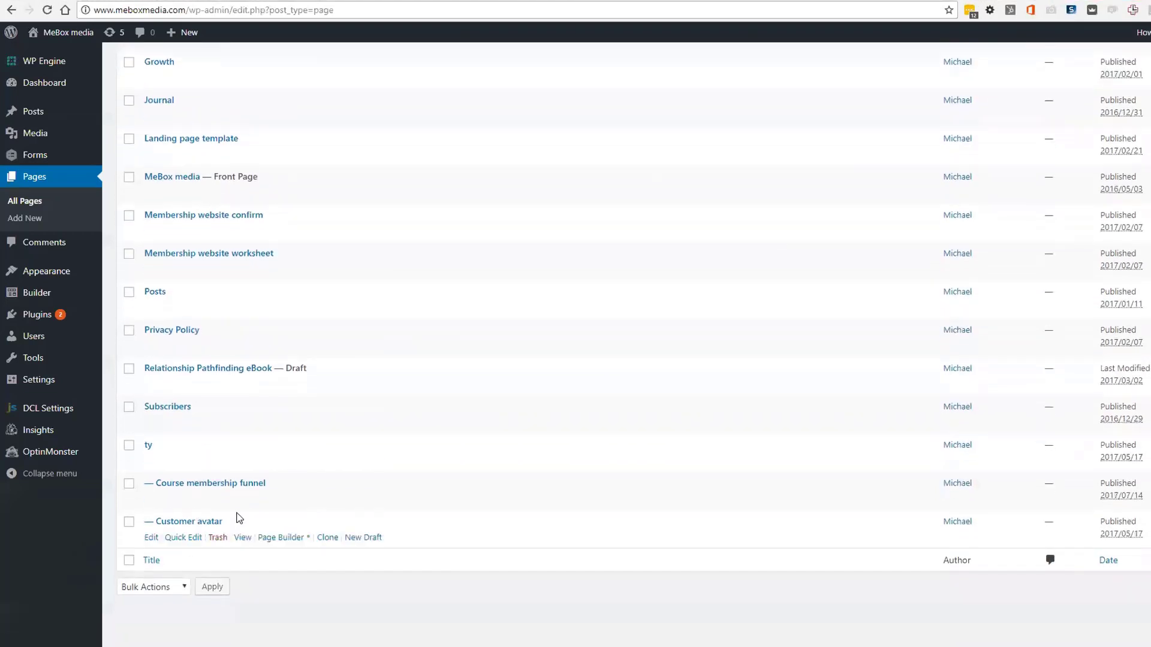
scroll(212, 443, "up", 6)
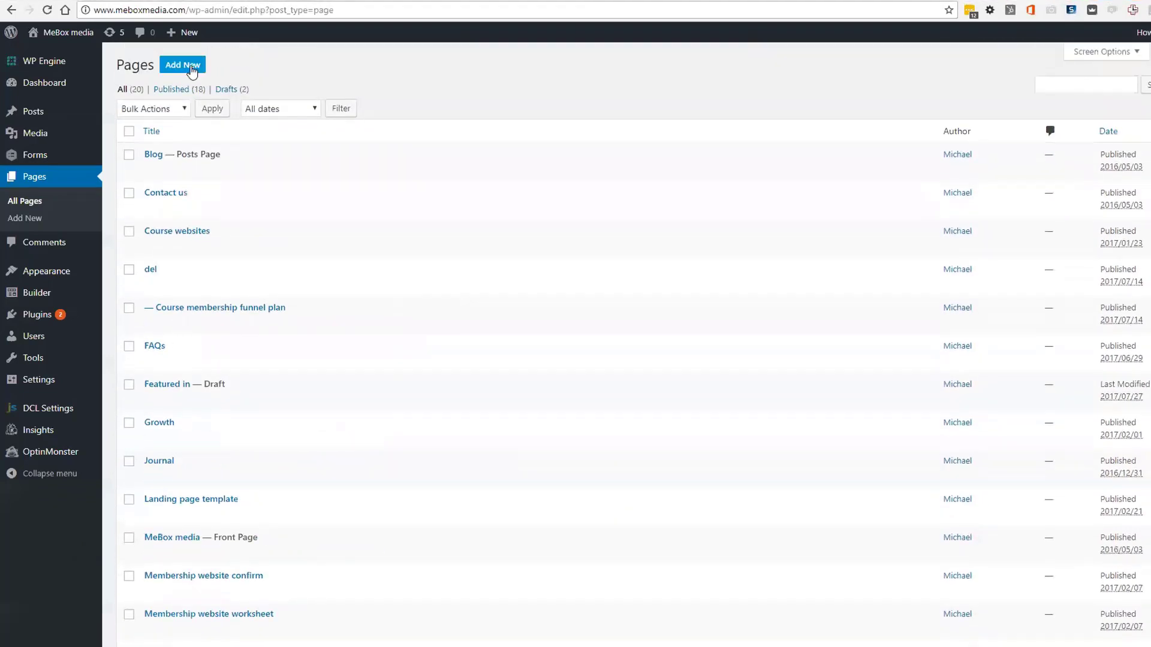
left_click(189, 66)
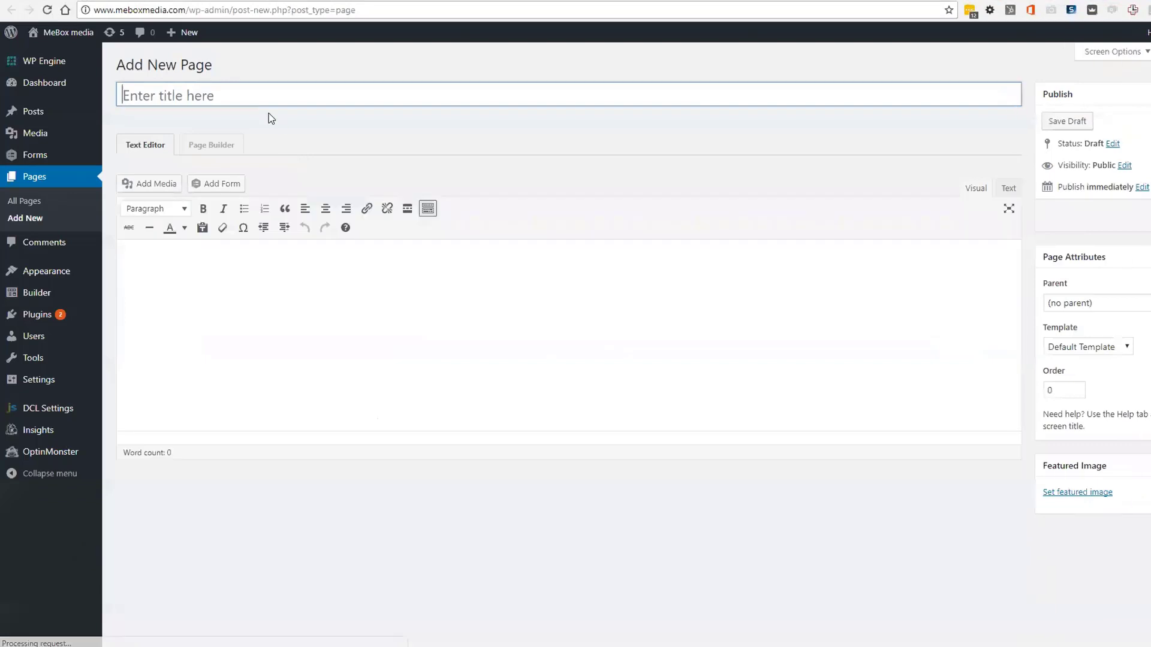
type("lp")
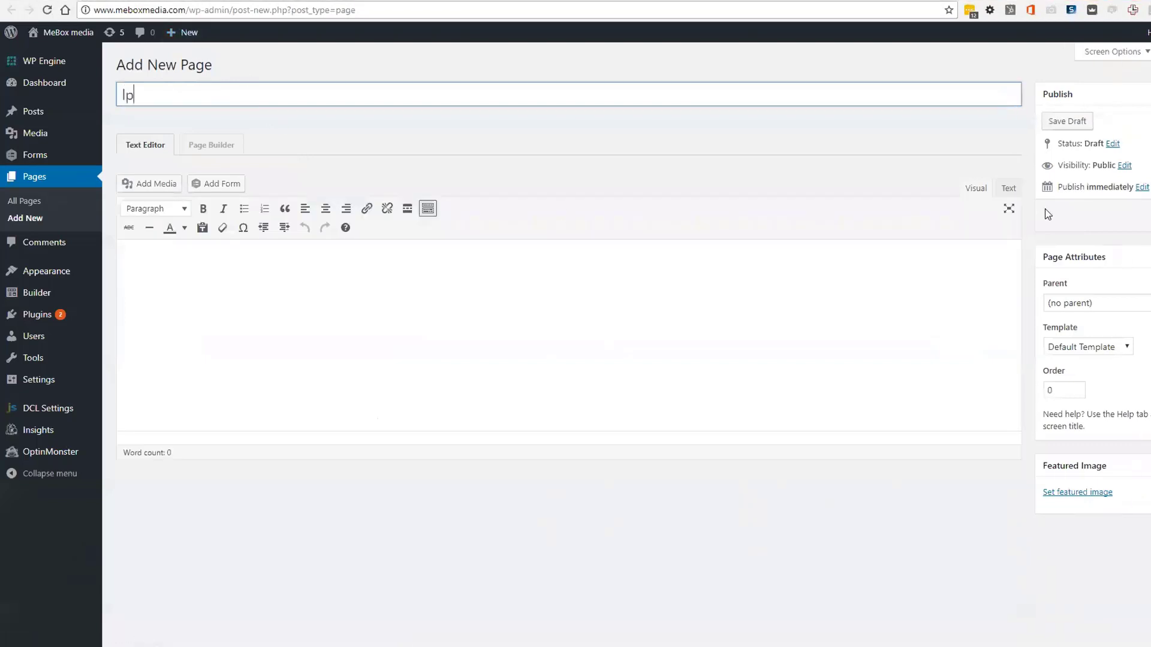
left_click(1150, 215)
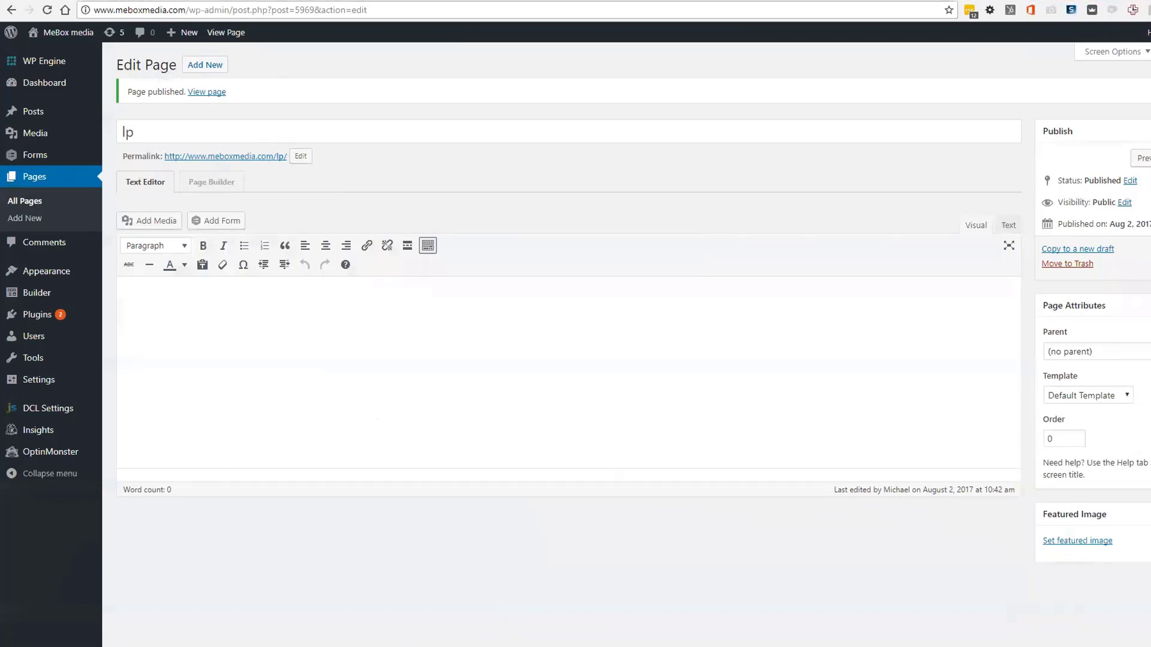
Start another new page and title it "Course business purpose"
left_click(321, 0)
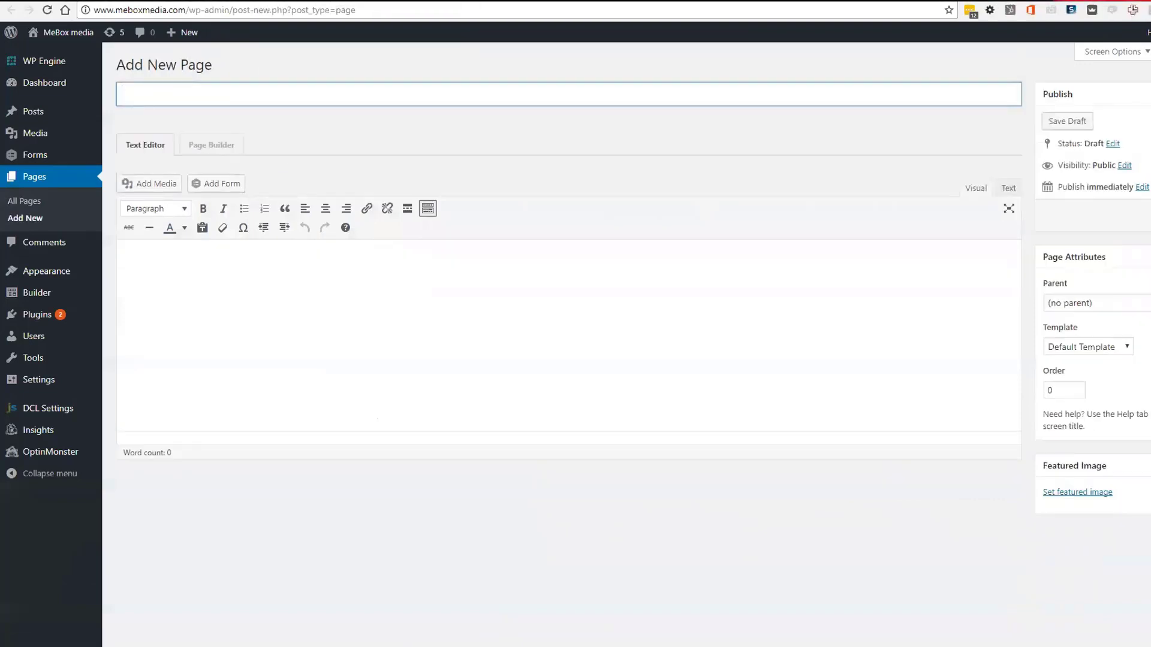
key("F5")
type("Cour")
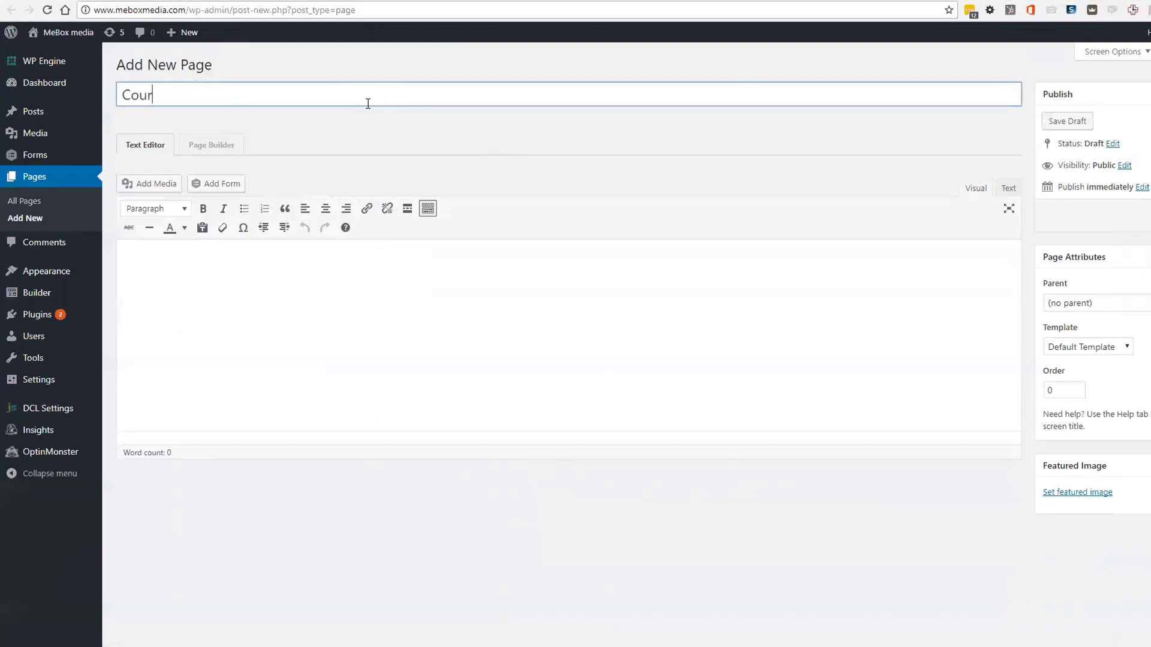
type("se business po")
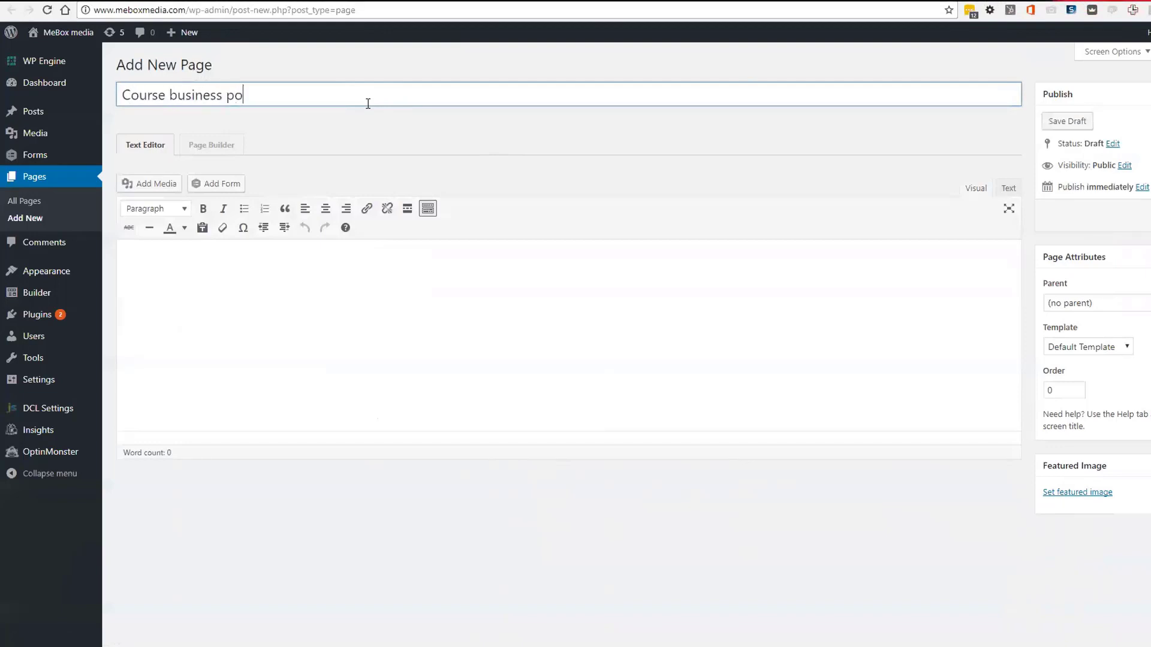
key("BackSpace")
type("urpose")
left_click(500, 322)
Make lp the parent of the Course business purpose page and publish it
left_click(1072, 304)
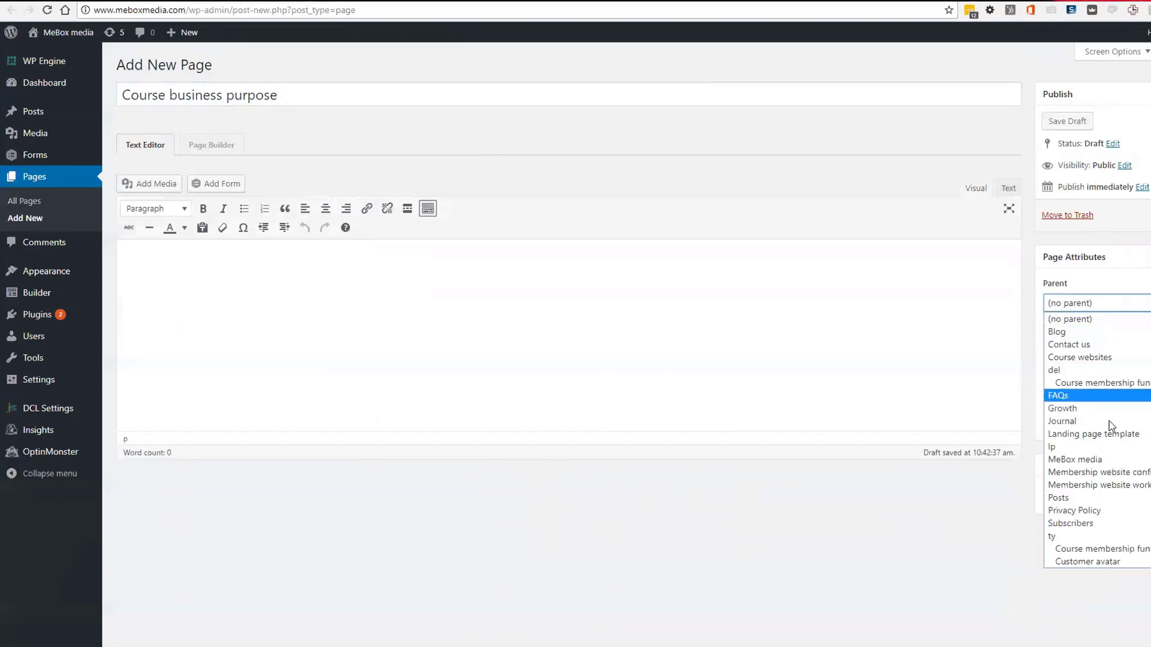
left_click(1073, 446)
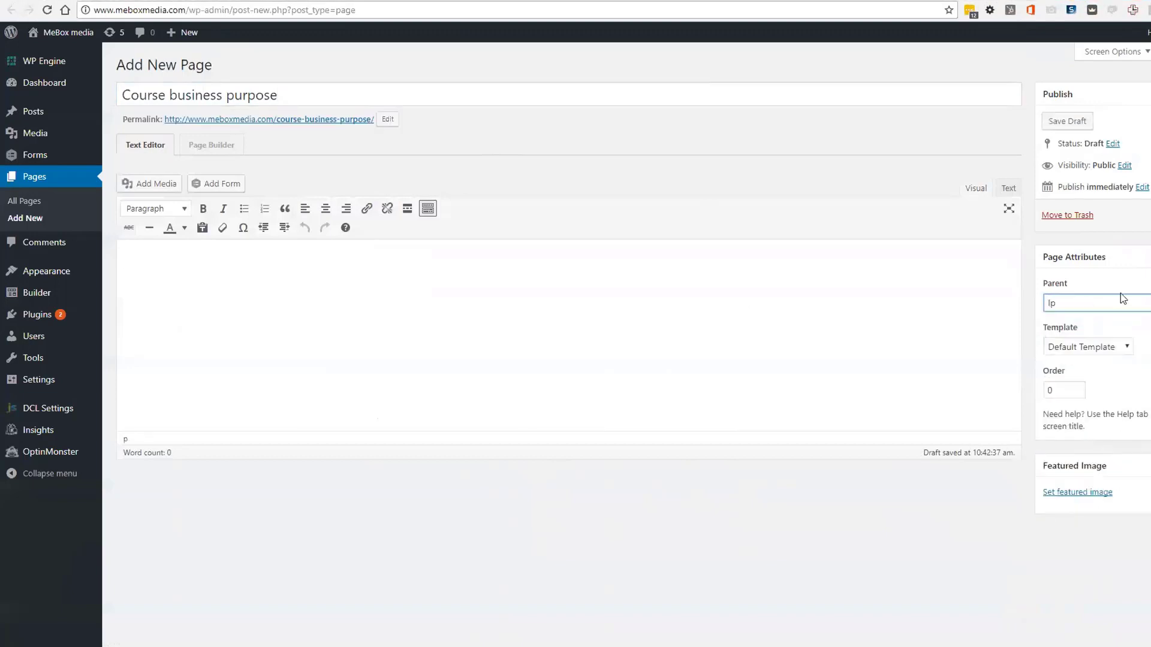
left_click(1150, 216)
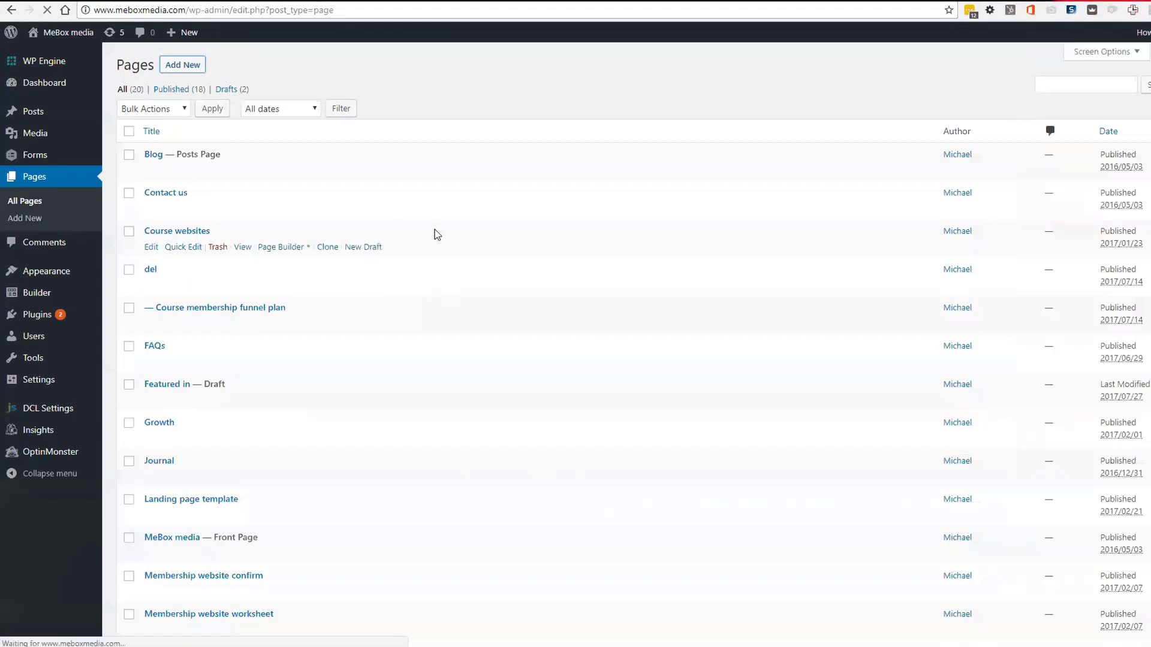
Check how Course business purpose is nested under lp in the page list, and view the funnel diagram in Lucidchart
scroll(317, 397, "down", 3)
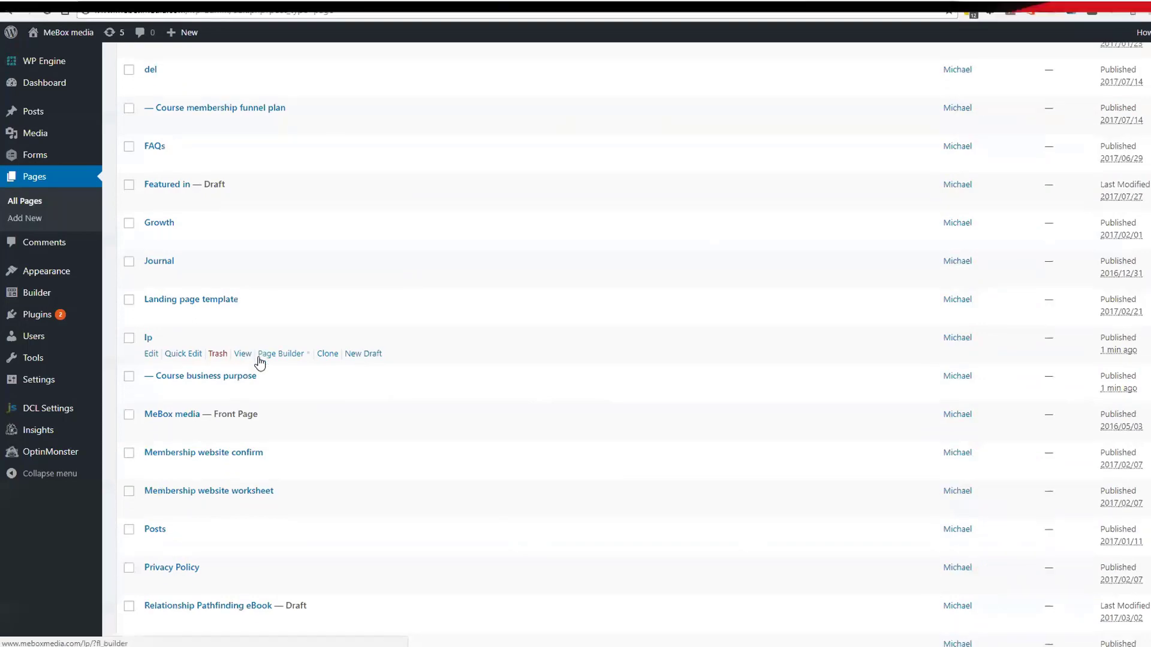
scroll(207, 527, "down", 3)
scroll(209, 528, "up", 5)
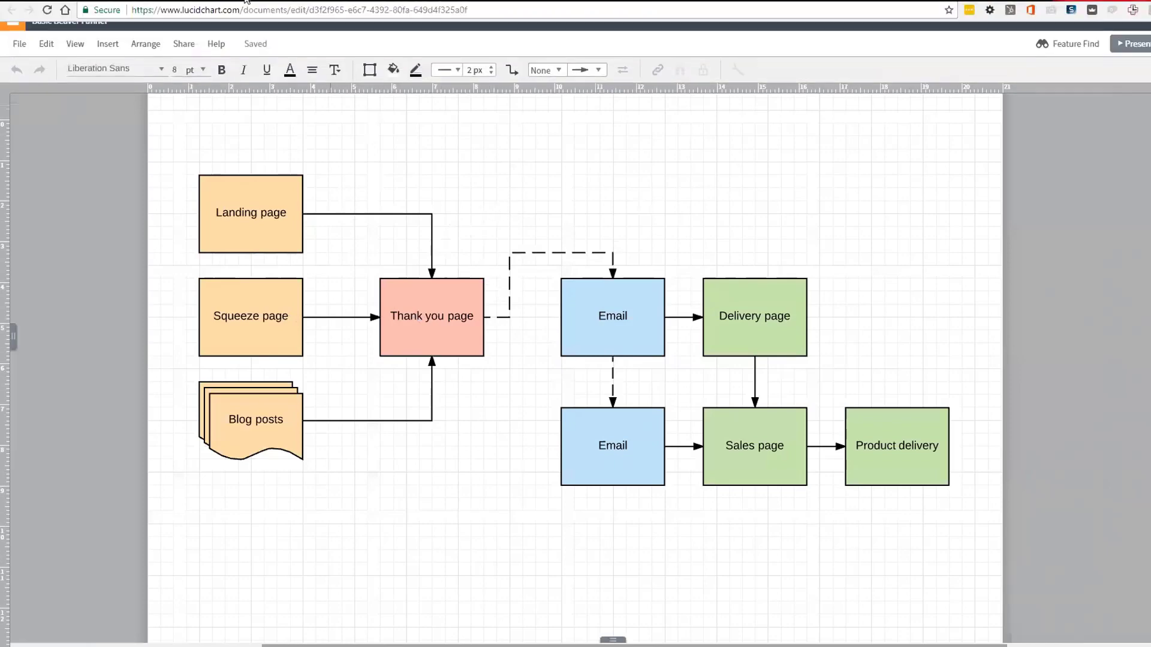
left_click(245, 0)
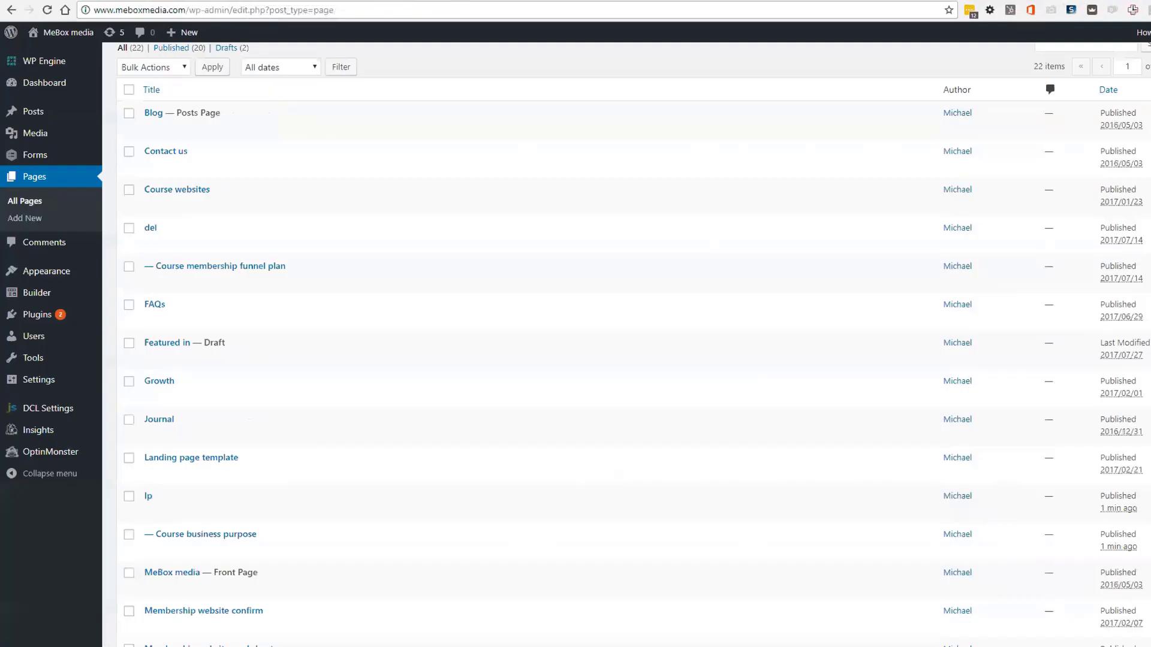
Return to editing the Course business purpose page, set its template to No Header/Footer and update it
left_click(359, 0)
left_click(209, 181)
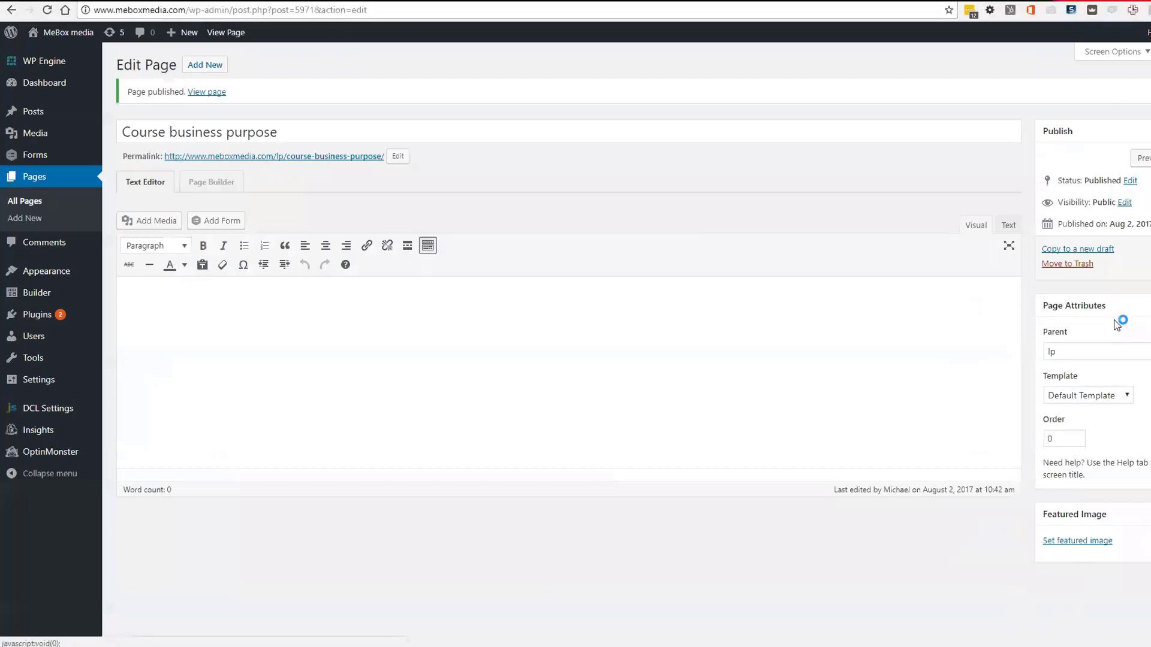
left_click(1081, 395)
left_click(1092, 419)
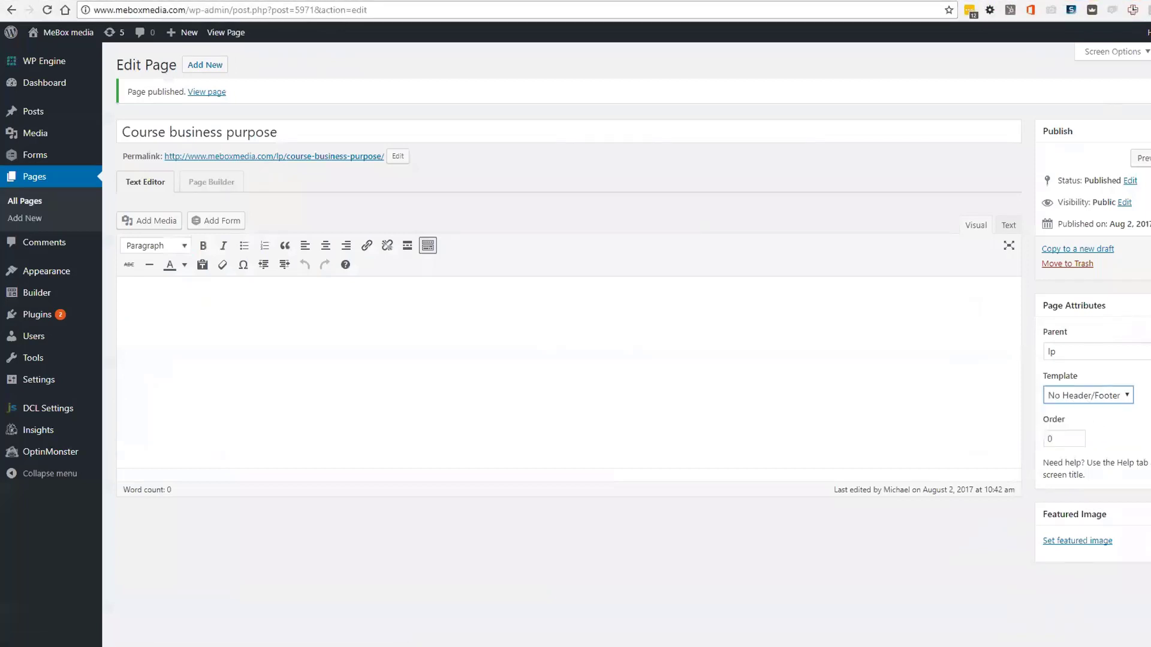
left_click(1150, 264)
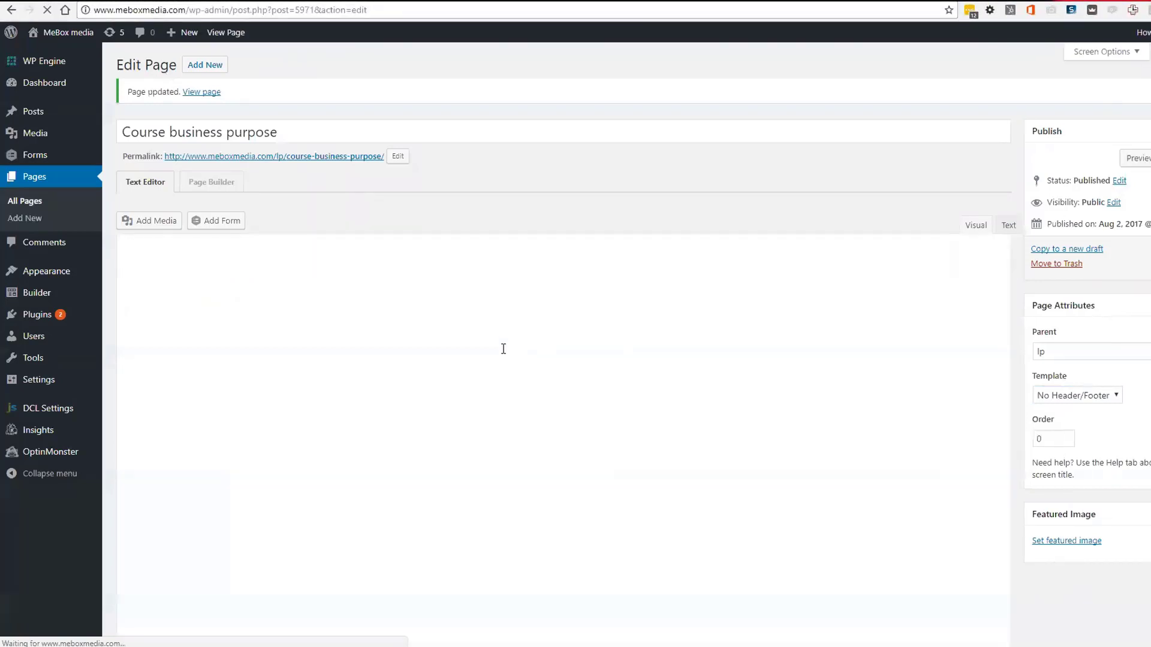
Open the page in Page Builder and apply the Lead Magnet layout from the Template Cloud
left_click(228, 186)
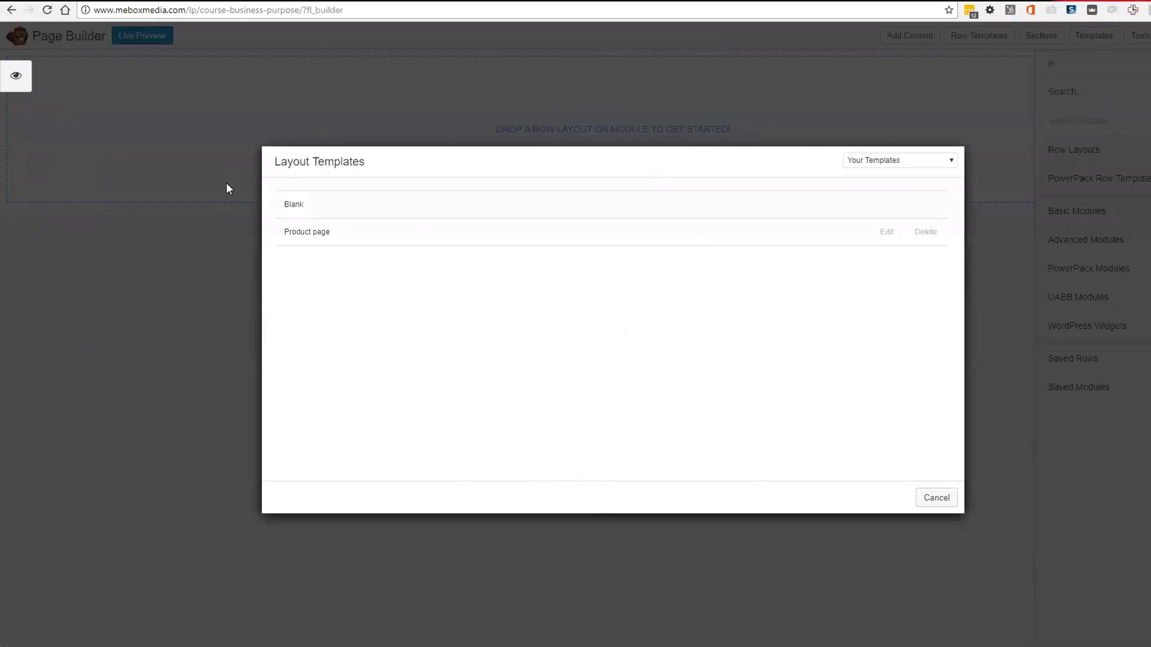
left_click(867, 162)
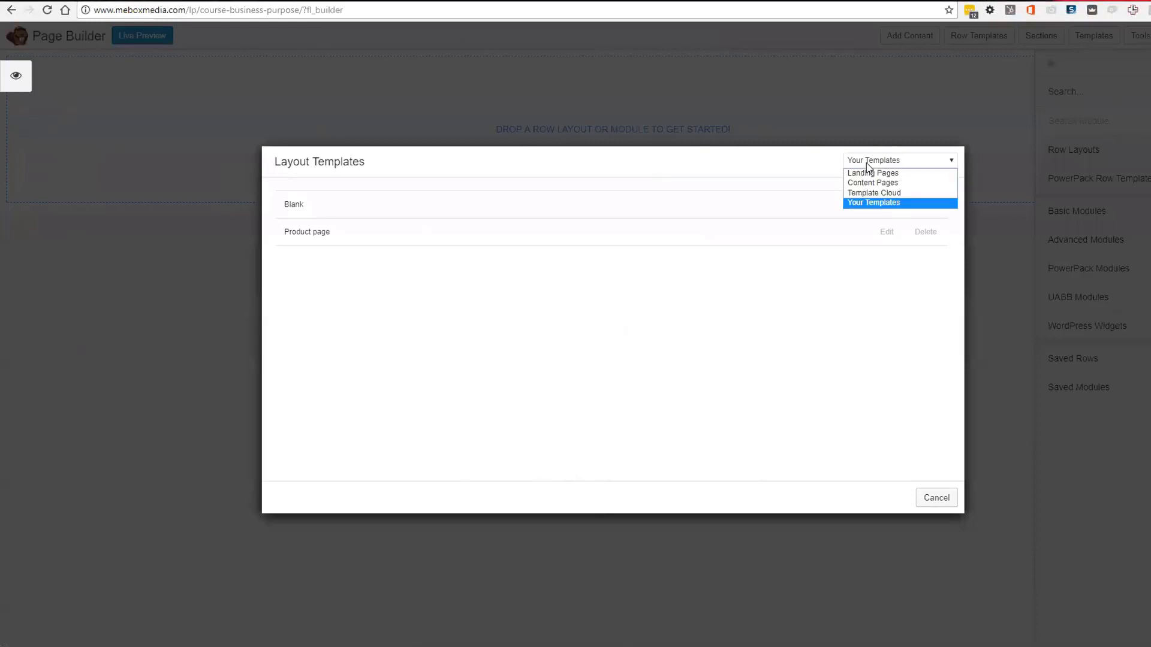
left_click(901, 192)
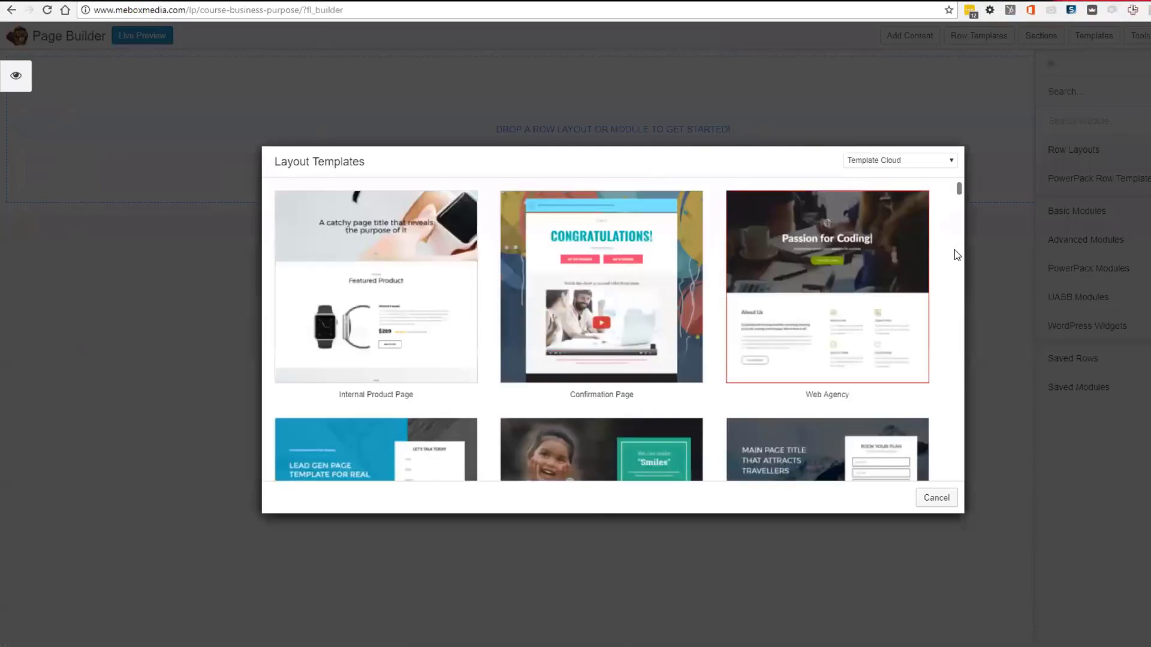
scroll(852, 334, "down", 3)
scroll(681, 357, "down", 10)
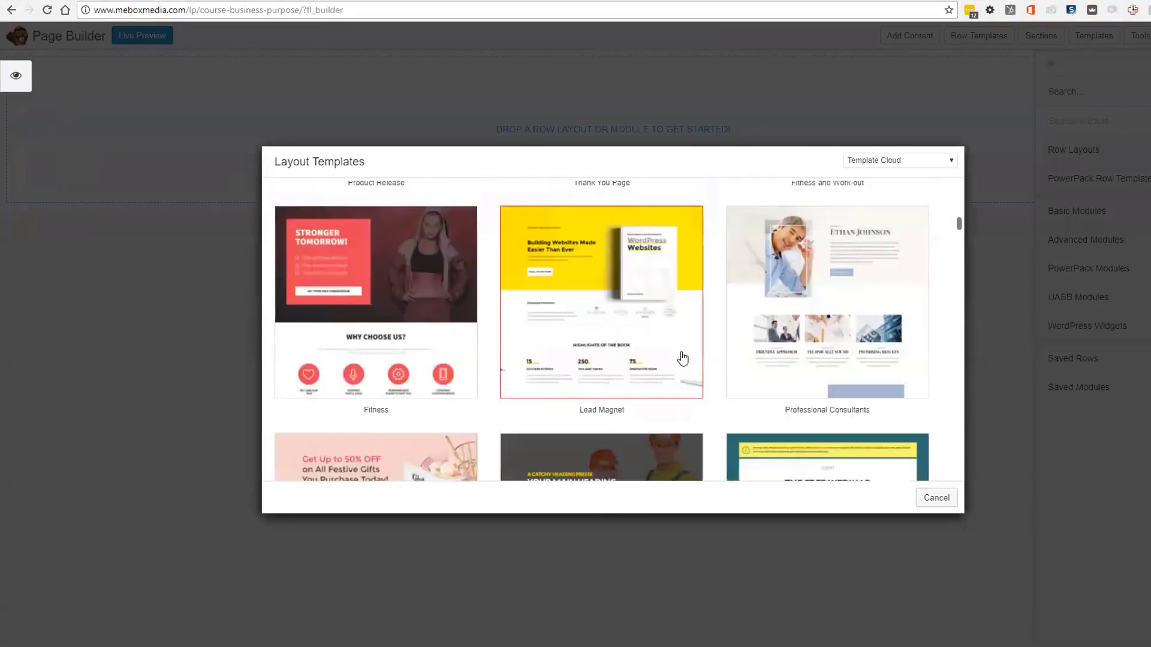
left_click(626, 297)
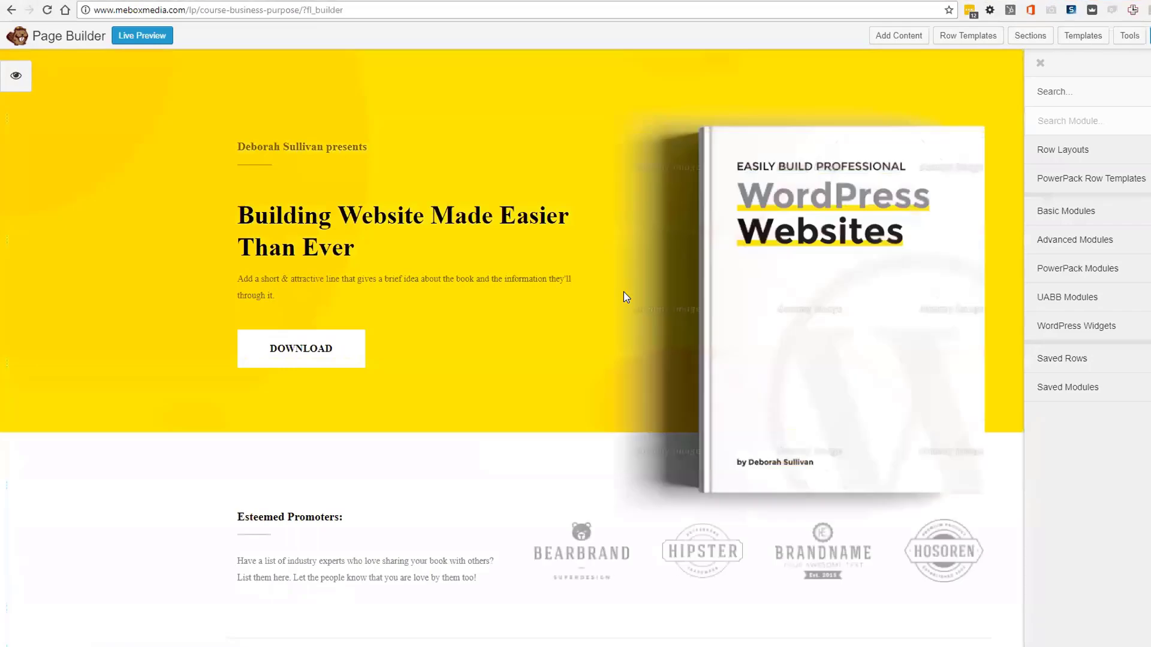
Look through the applied layout's sections and review the Squeeze page checklist in Google Docs
scroll(437, 405, "down", 20)
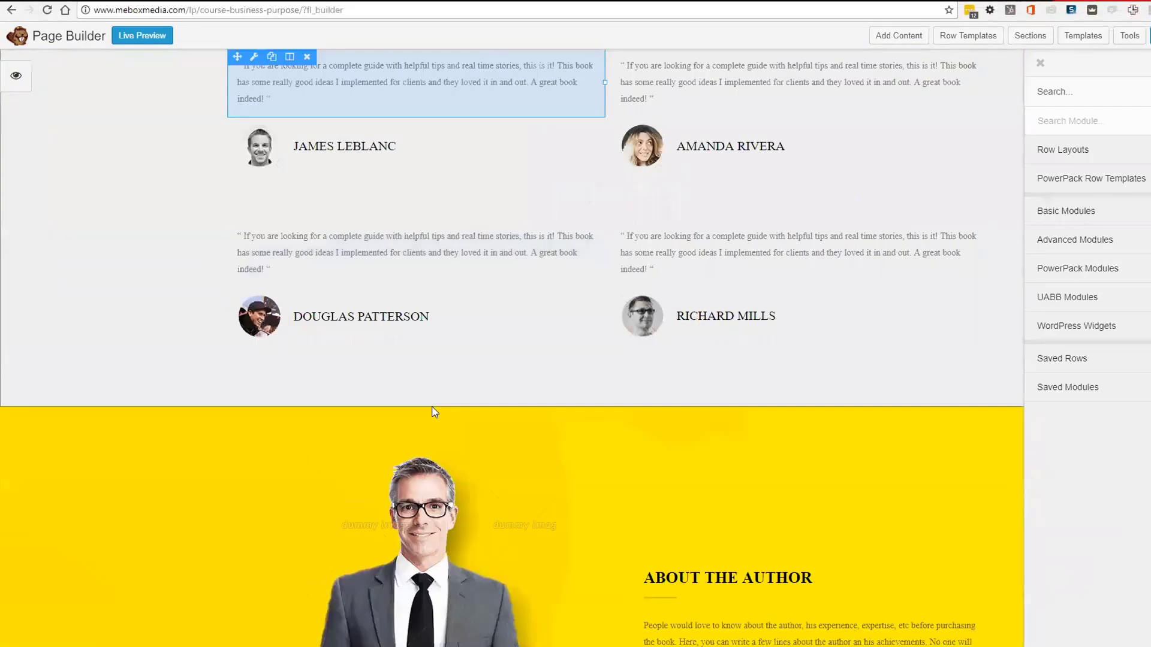
scroll(437, 412, "up", 20)
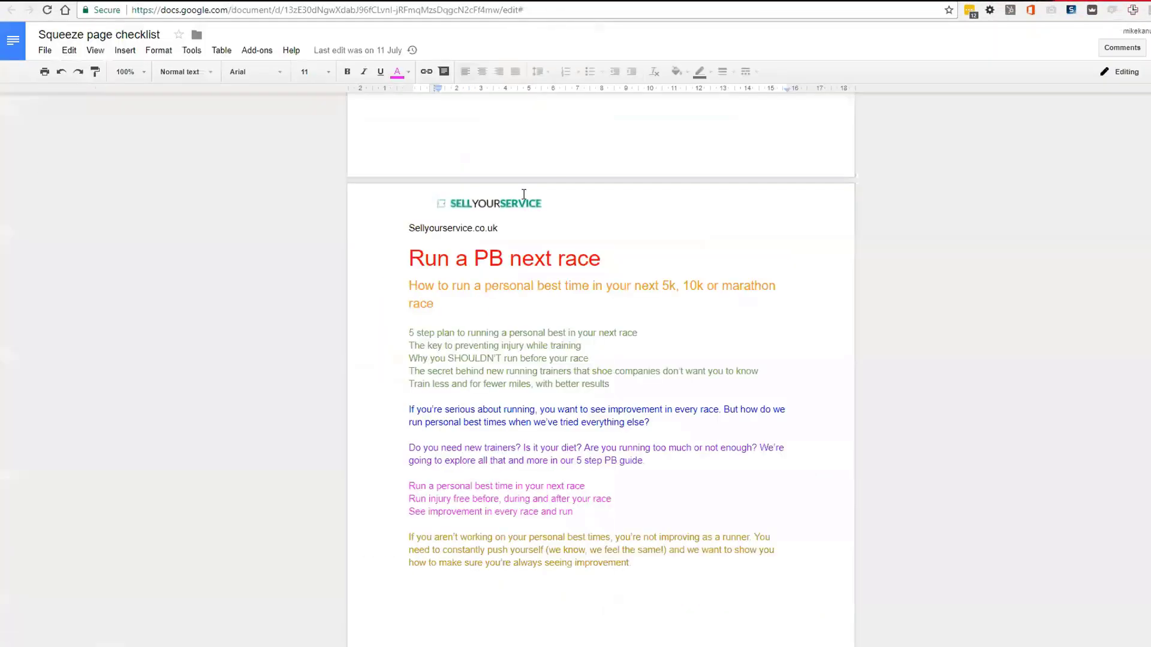
scroll(498, 450, "up", 9)
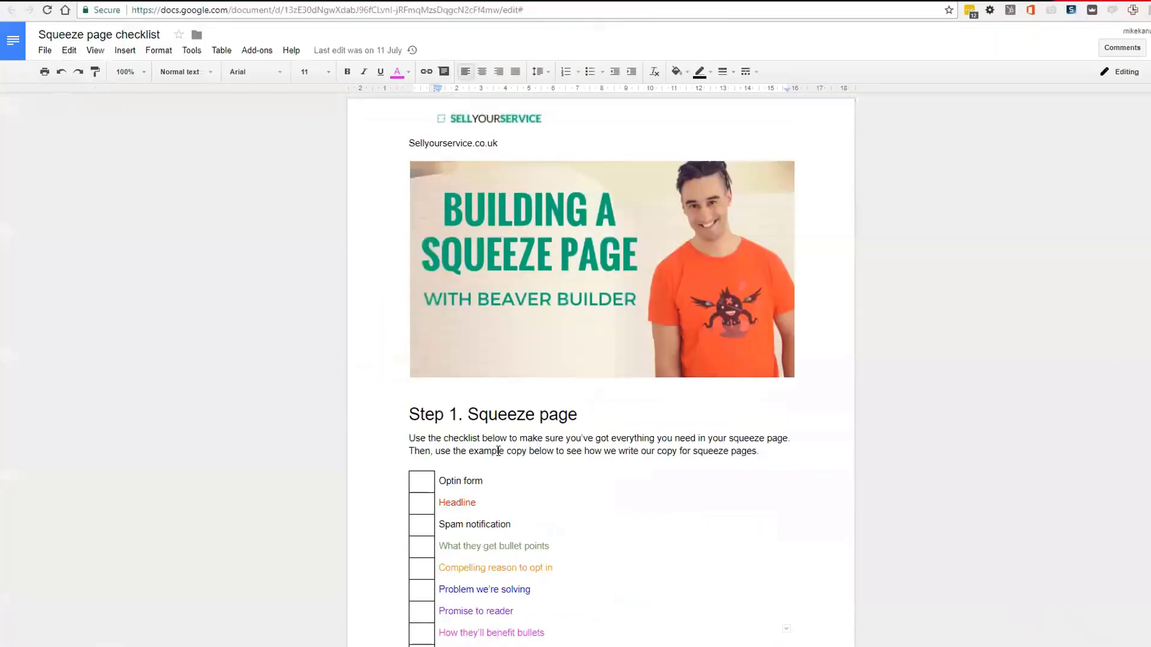
scroll(488, 413, "down", 1)
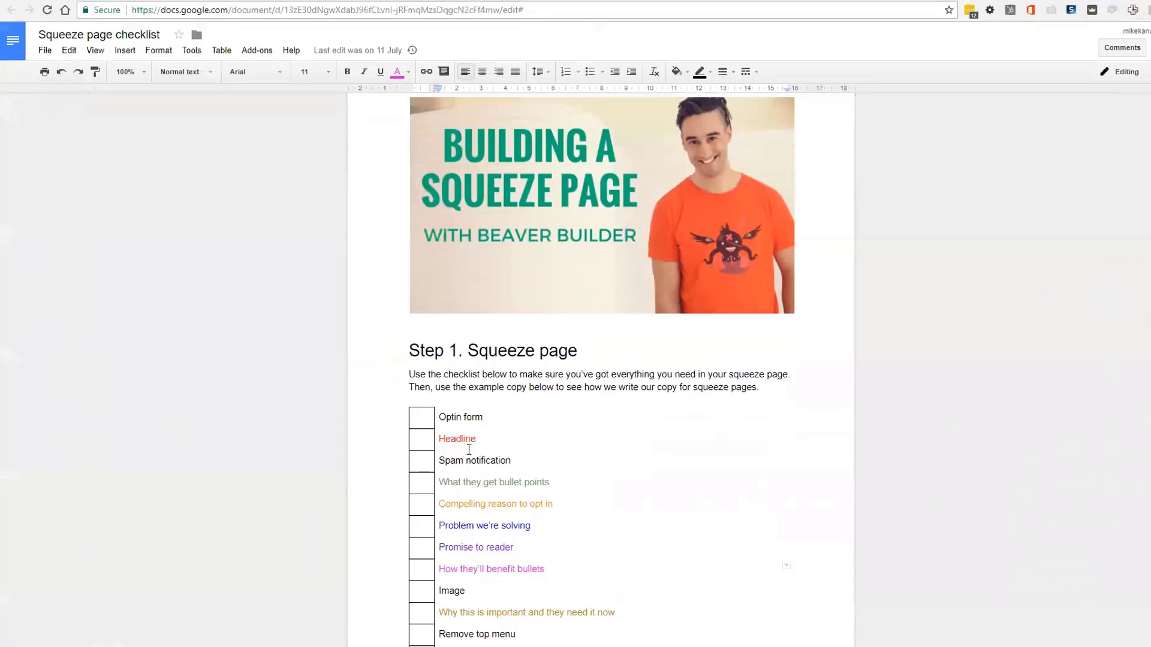
scroll(480, 558, "down", 1)
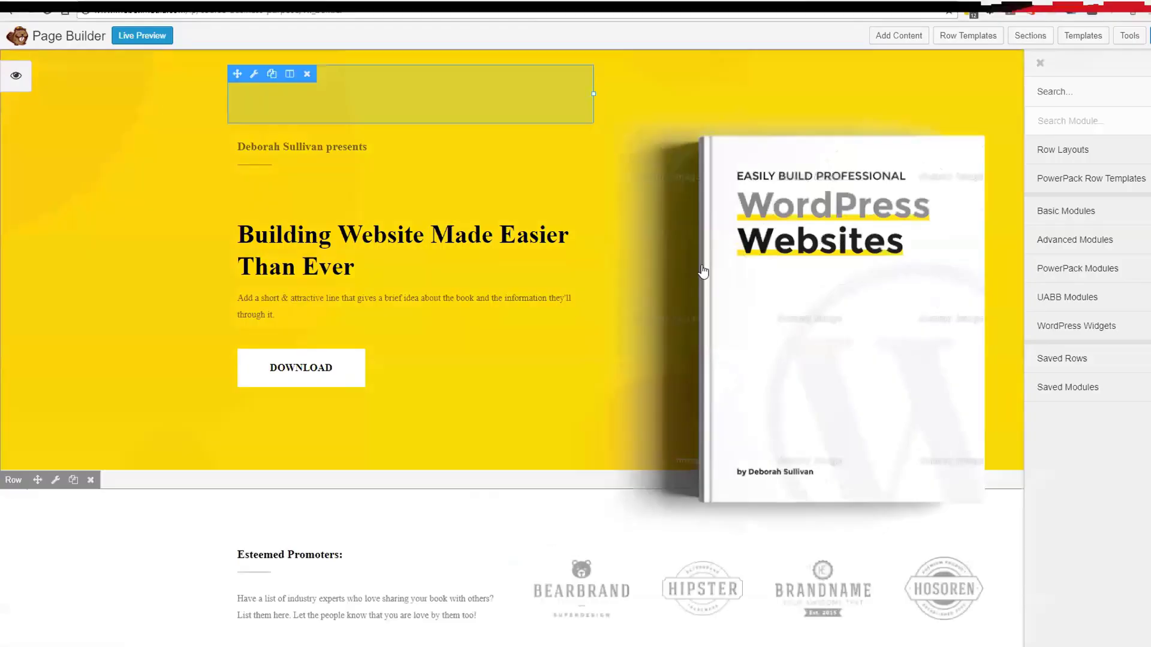
Launch the Smartmockups desktop app and postpone its update
key("super")
type("smart")
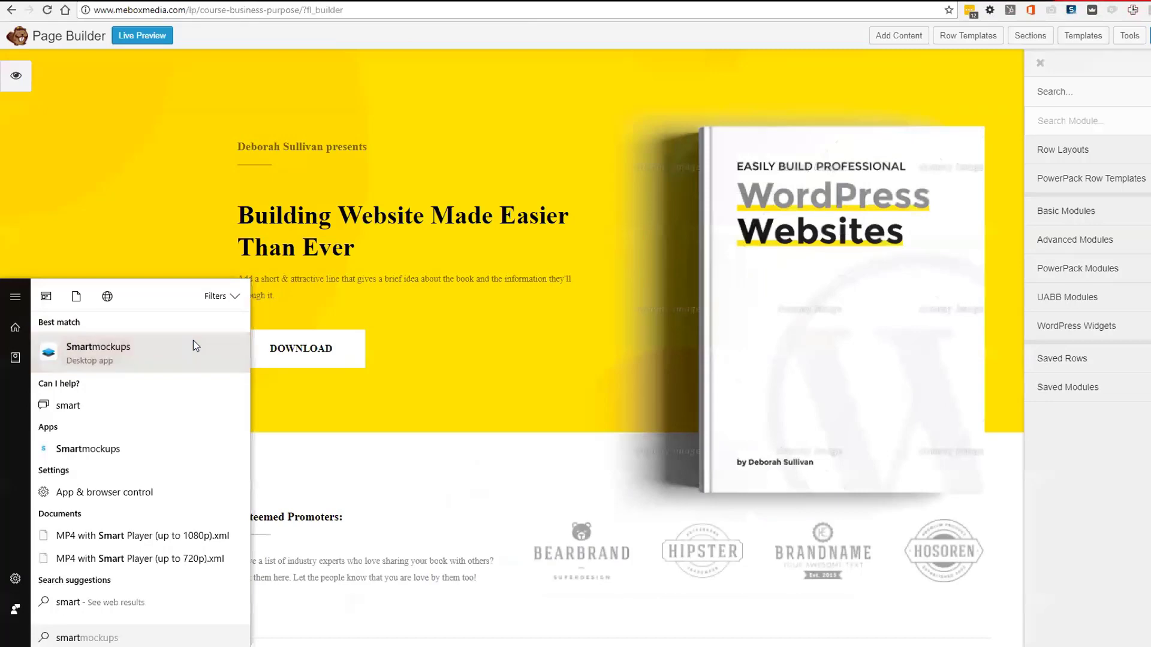
left_click(193, 340)
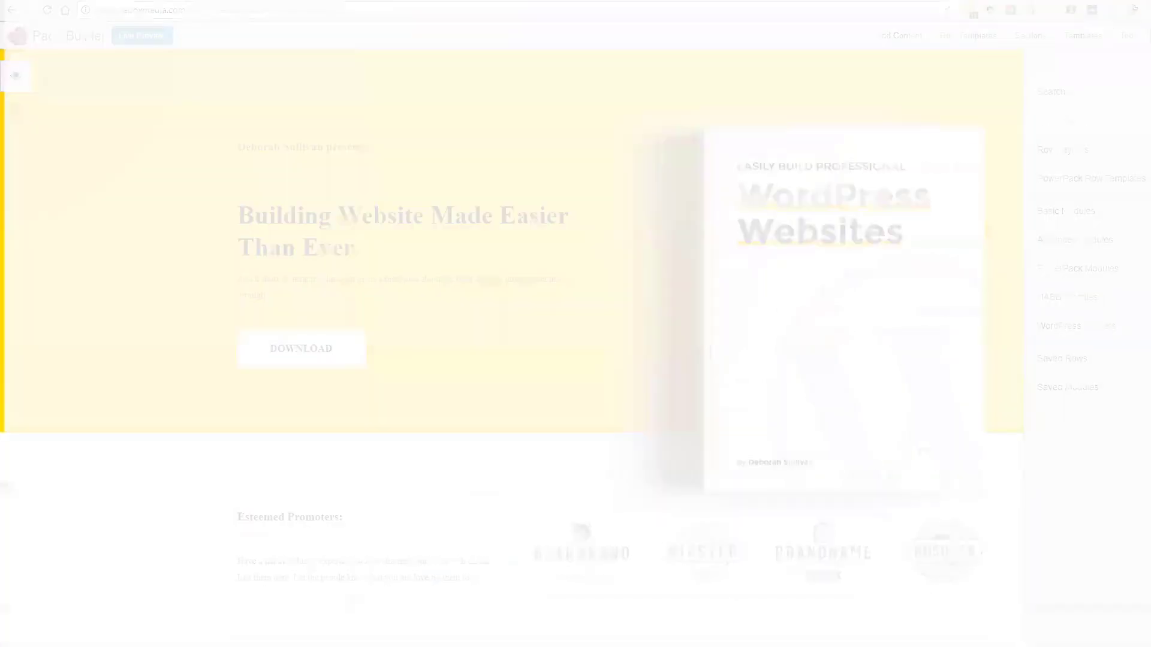
mouse_move(359, 618)
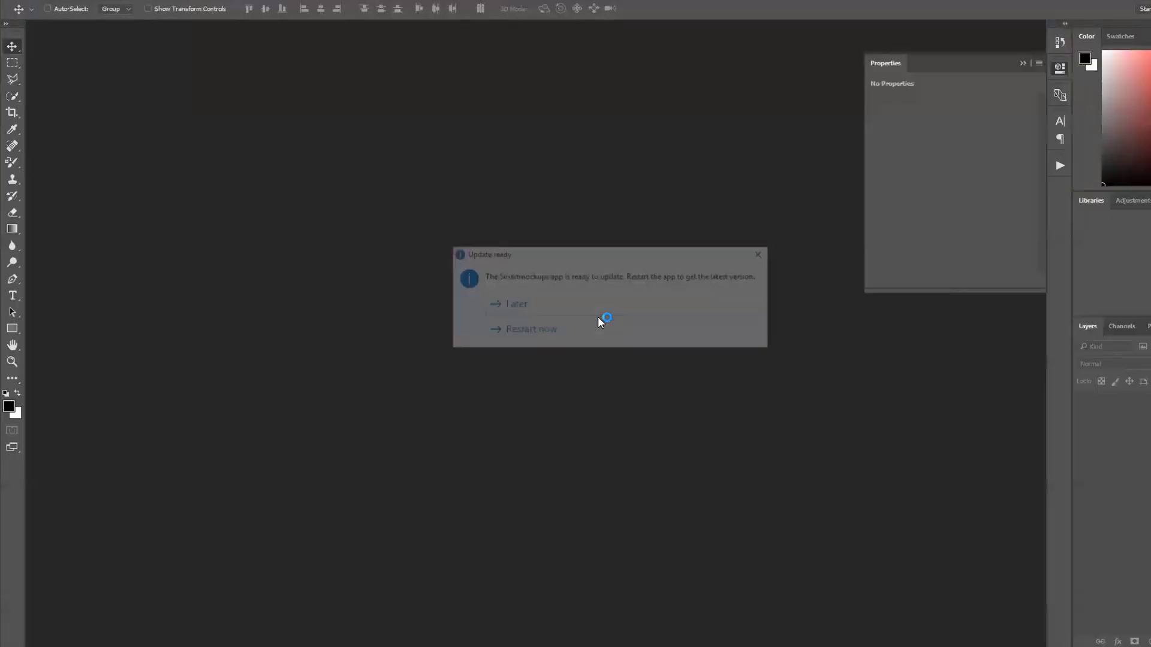
left_click(619, 309)
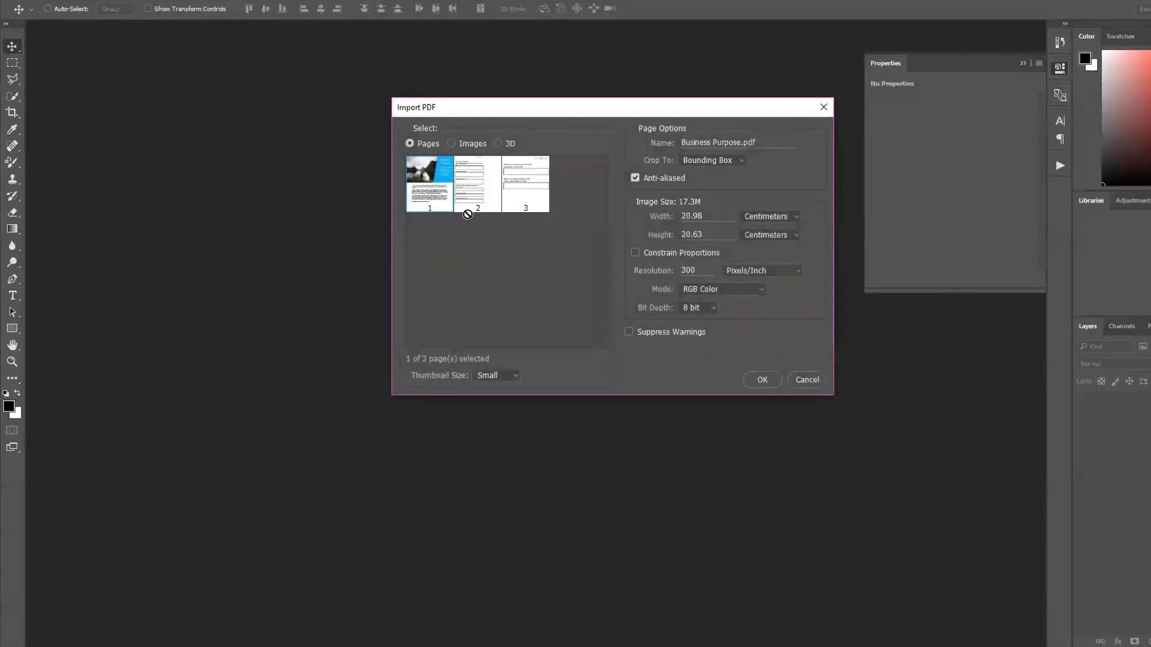
Import all three pages of Business Purpose.pdf into Photoshop and collapse the page properties display
left_click(484, 196, "shift")
left_click(528, 194, "shift")
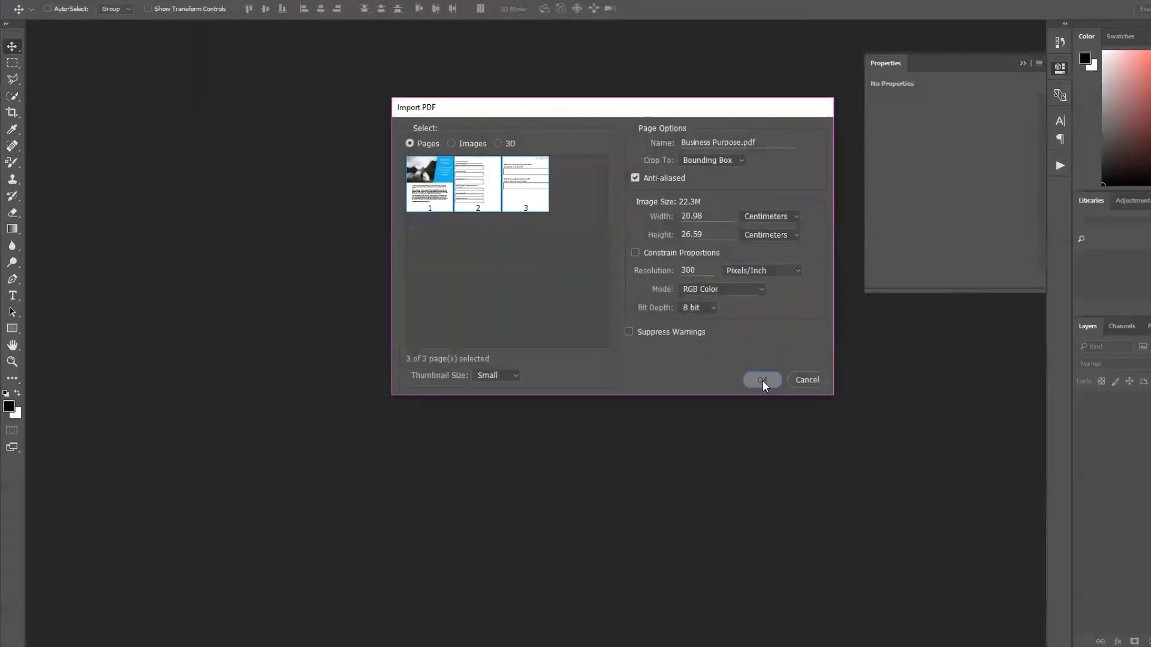
left_click(763, 381)
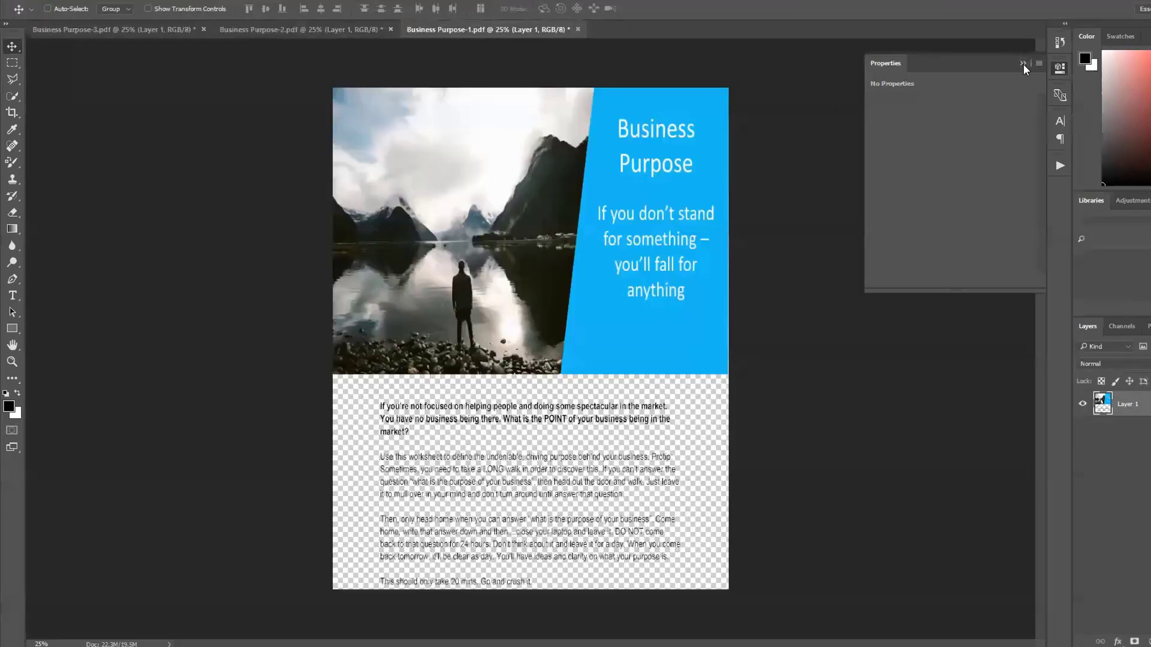
left_click(1023, 64)
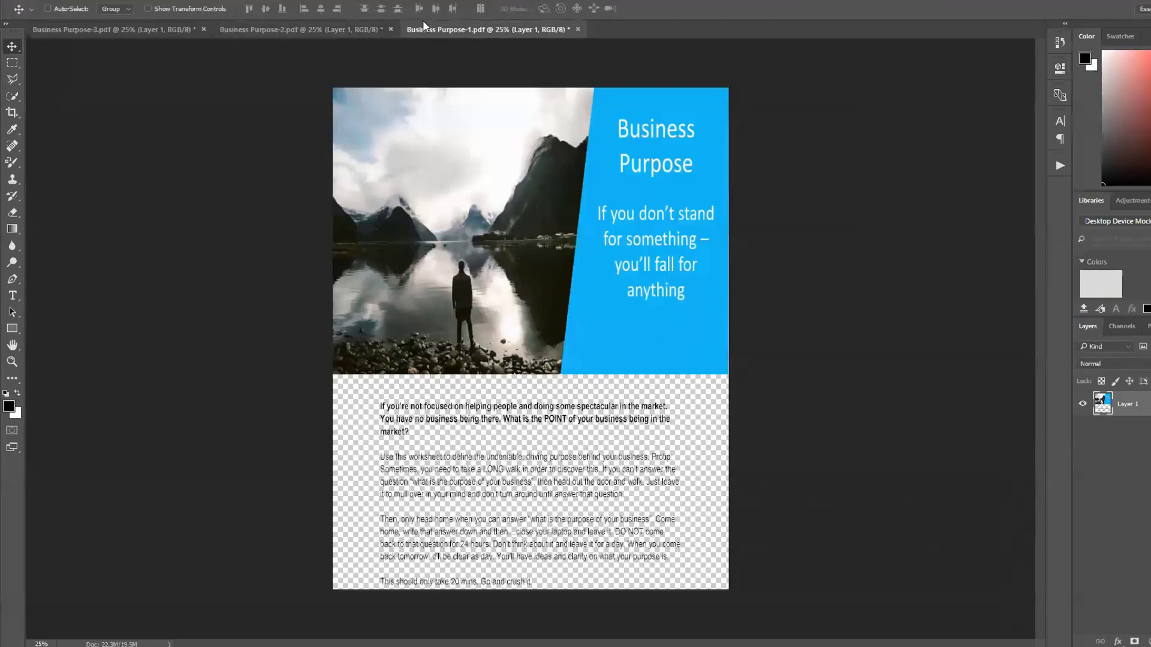
Reorder the open Business Purpose documents into page order 1, 2, 3 and bring page 1 to the front
left_click_drag(422, 20, 46, 30)
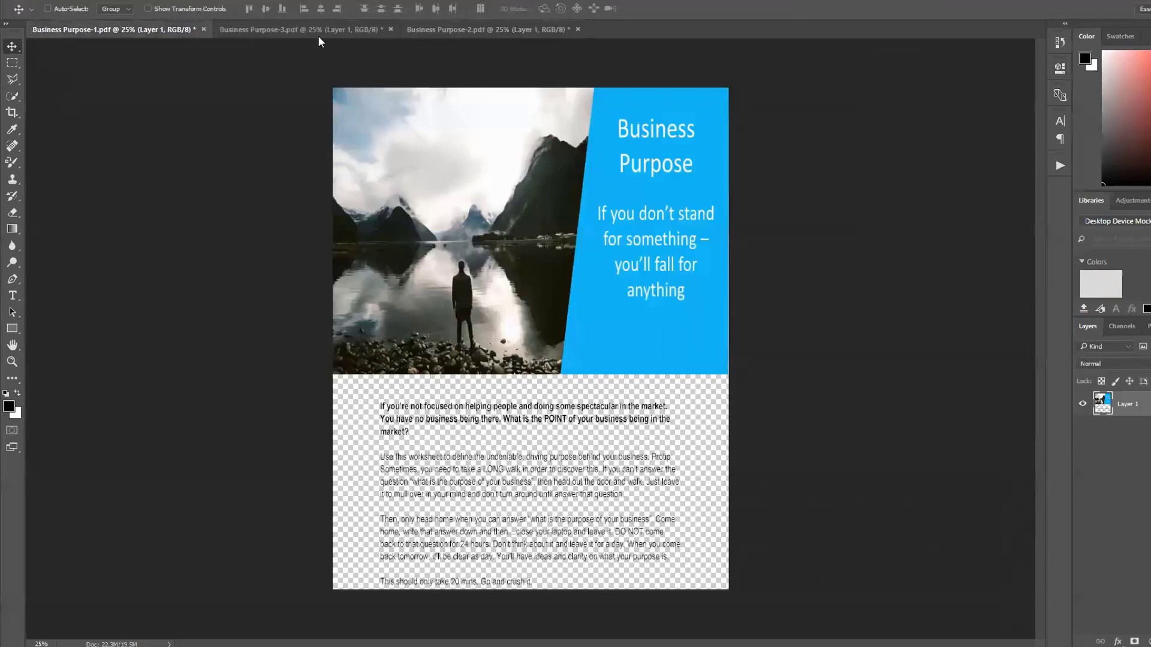
left_click_drag(420, 31, 313, 20)
left_click_drag(286, 25, 216, 24)
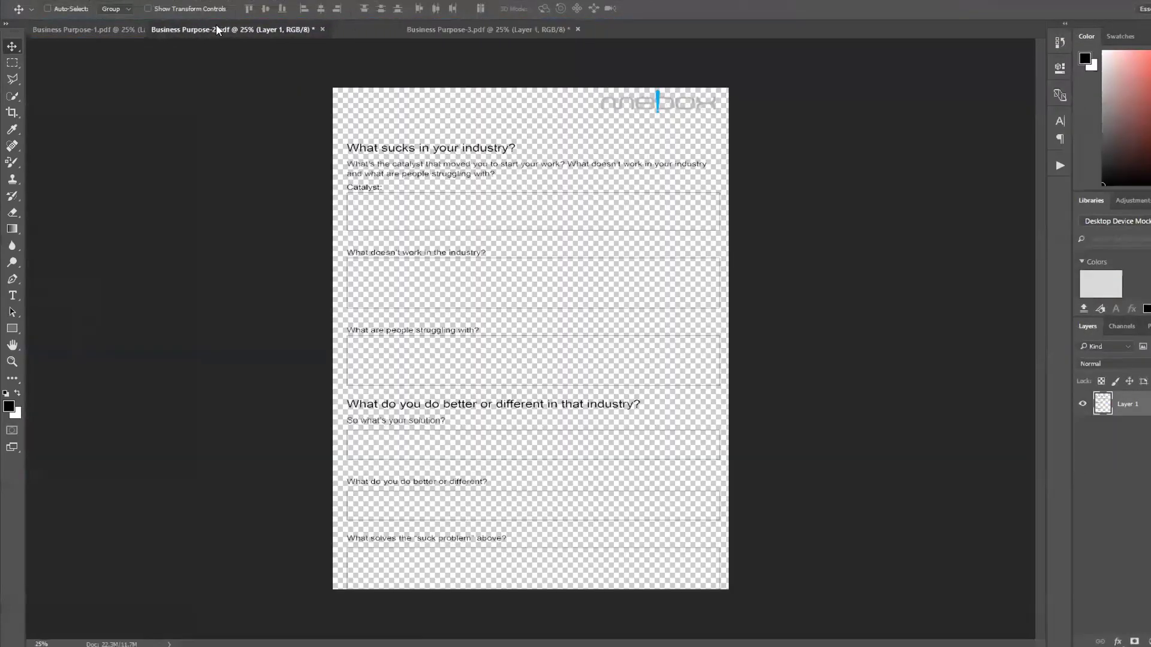
left_click(113, 25)
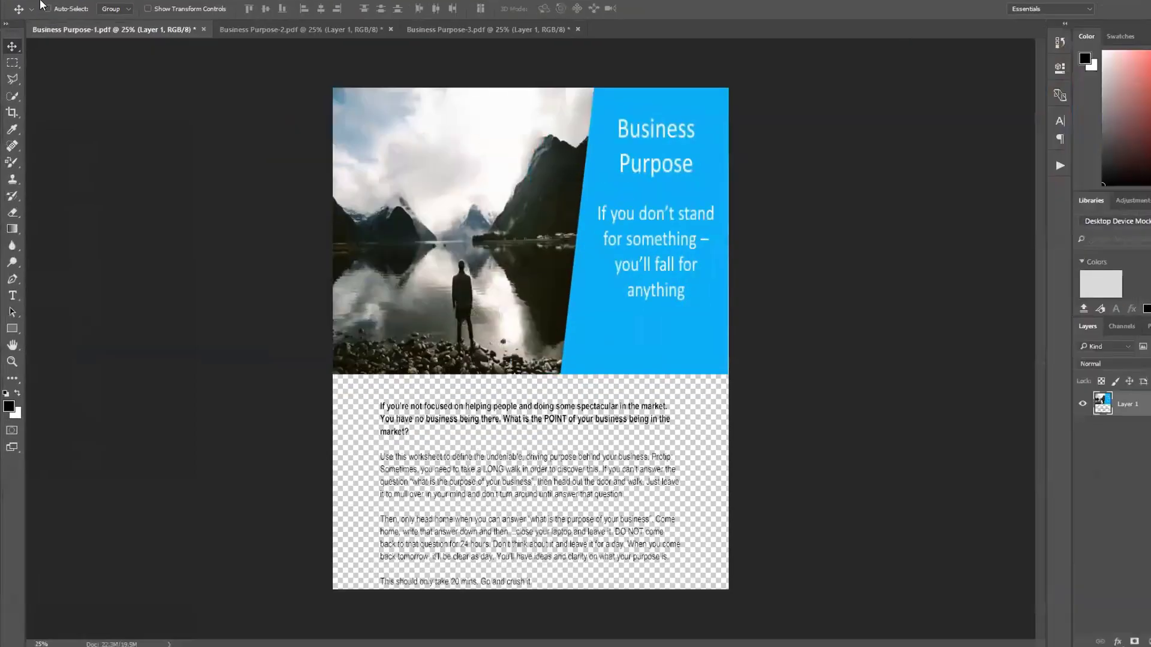
Start saving page 1 and create a folder named Lead magnets inside OneDrive's MeBox folder as its destination
left_click(79, 10)
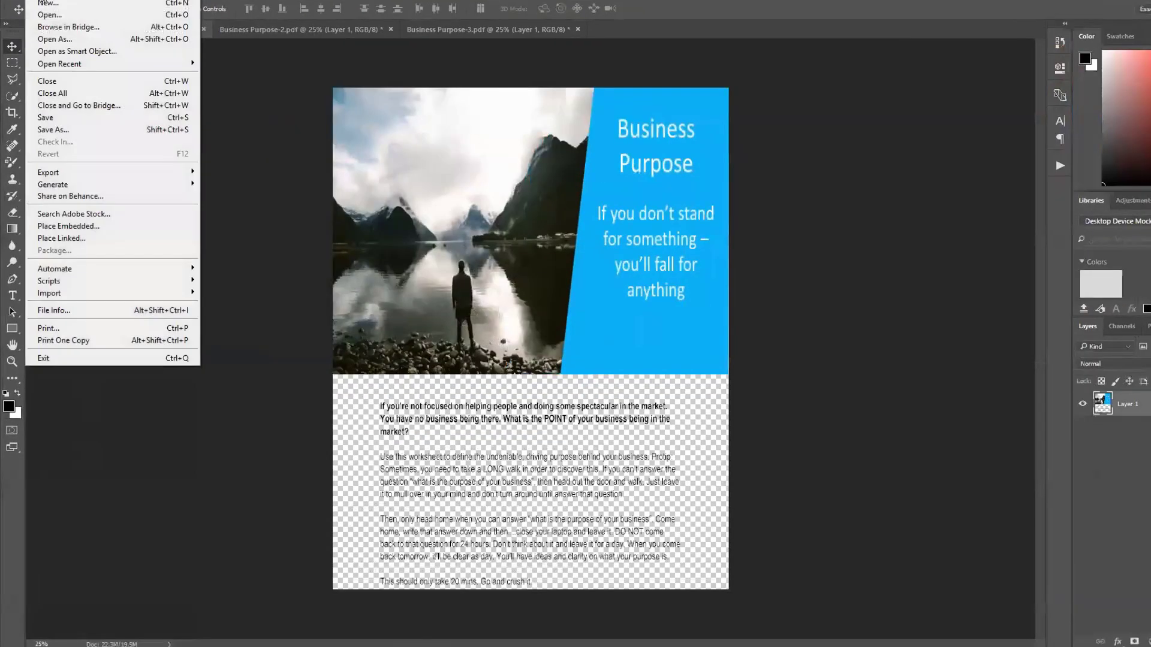
left_click(109, 120)
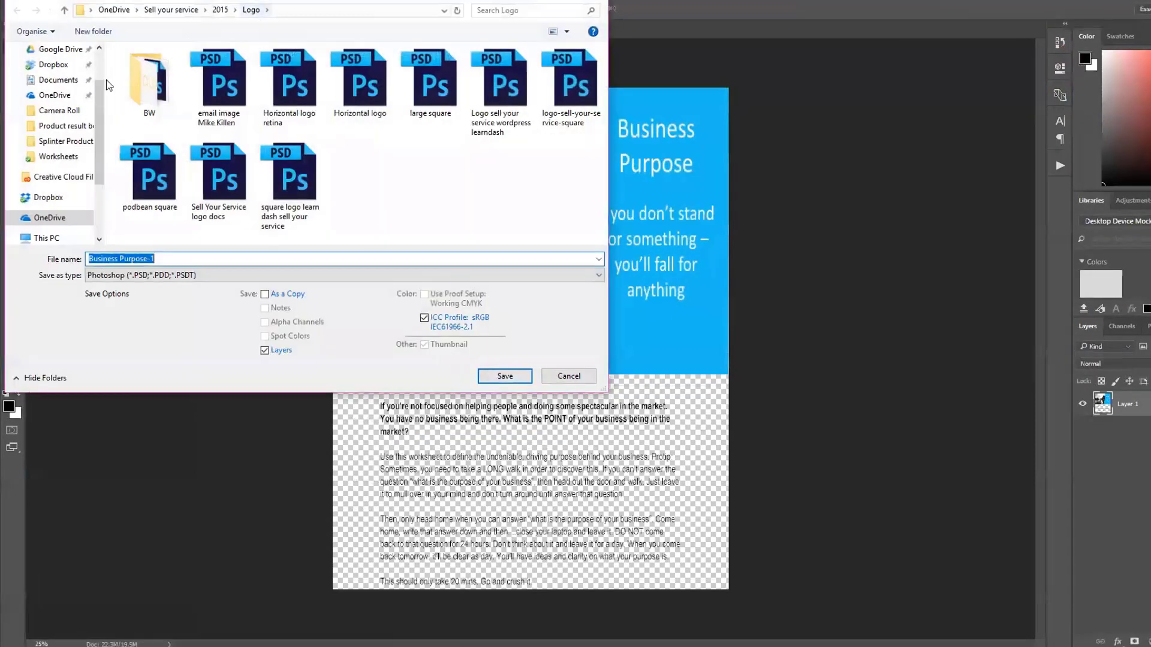
left_click(60, 97)
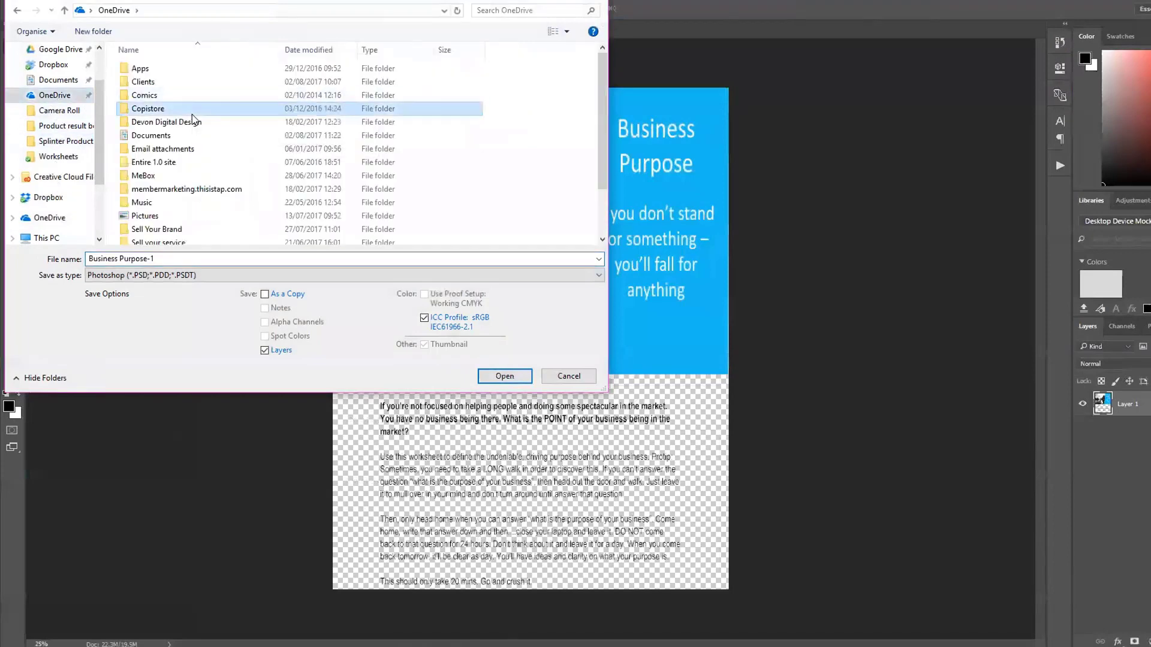
double_click(156, 175)
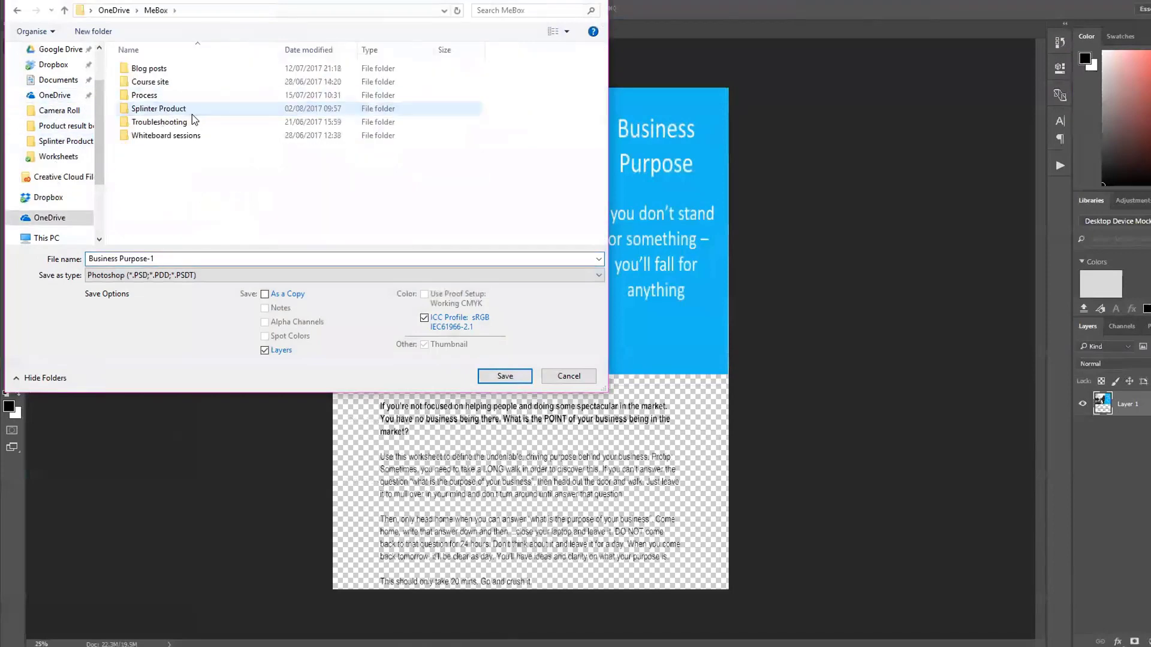
left_click(93, 31)
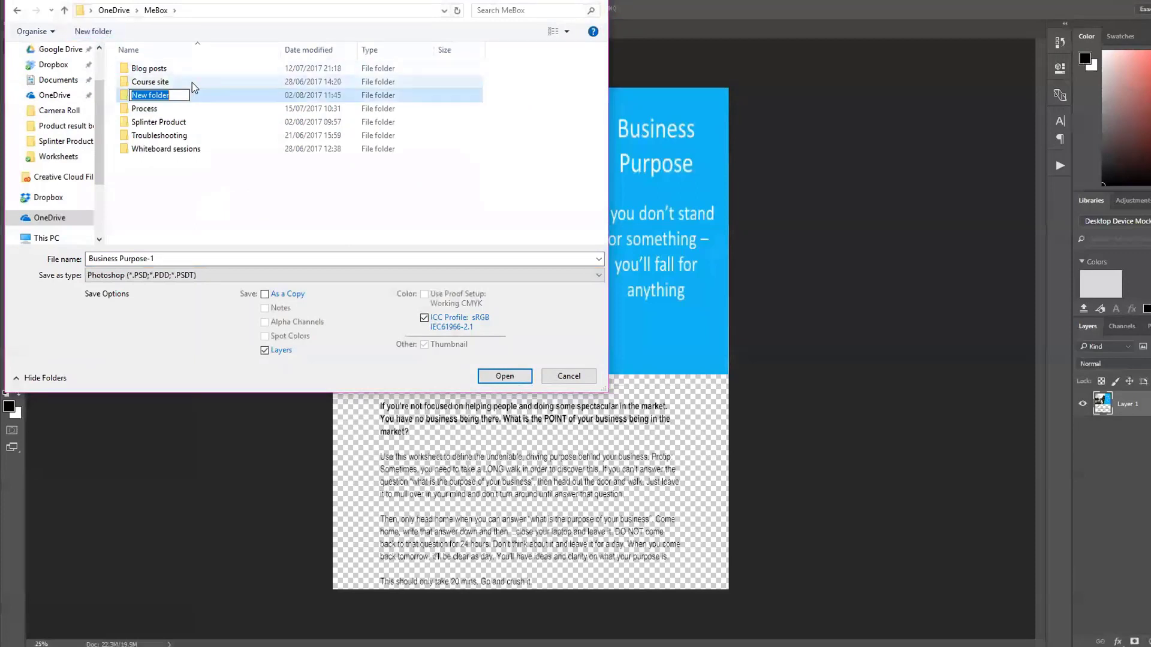
type("Lead mag")
key("Return")
key("Return")
Save page 1 as the JPEG Business Purpose-1 in the Lead magnets folder at maximum quality 12
left_click(470, 277)
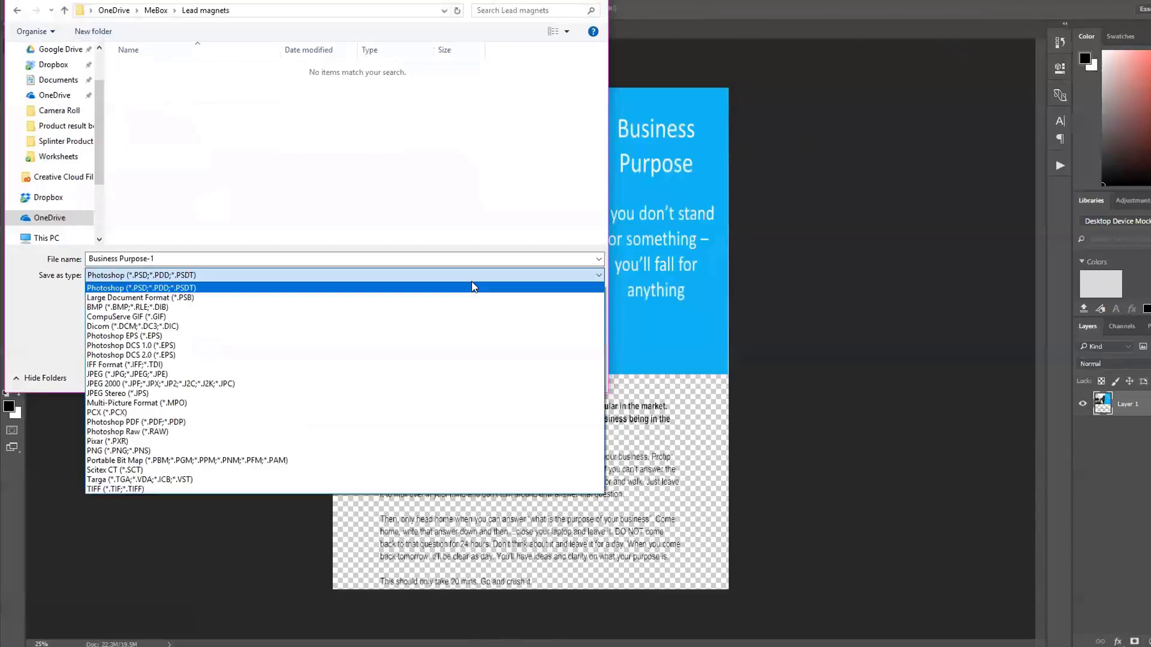
left_click(268, 374)
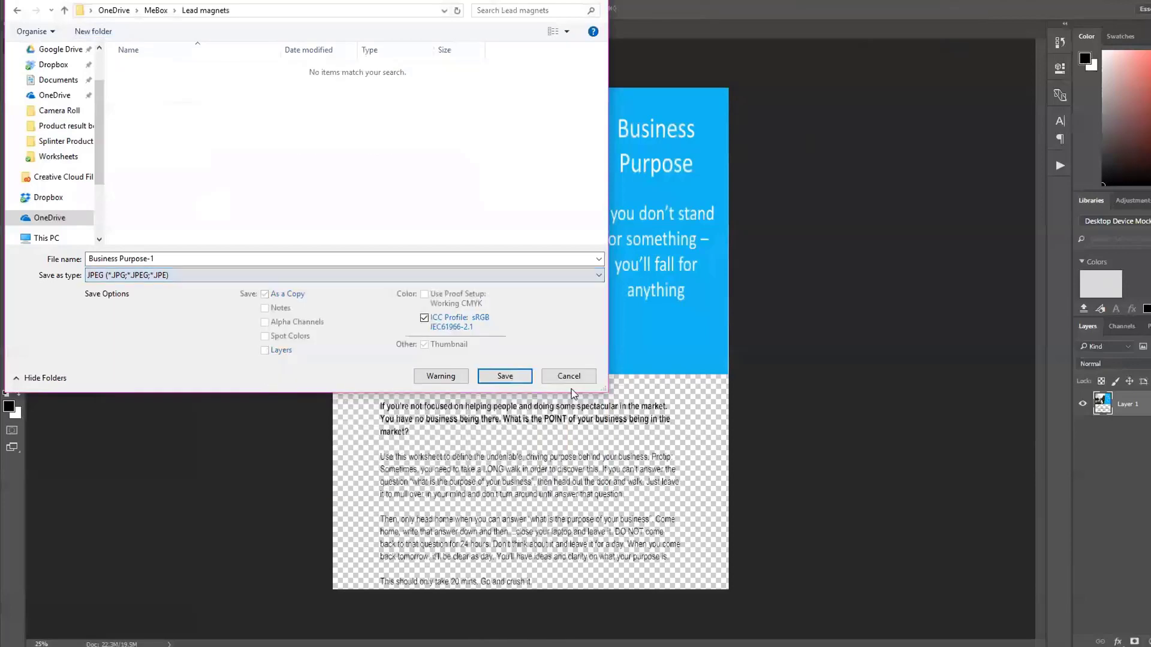
left_click(494, 377)
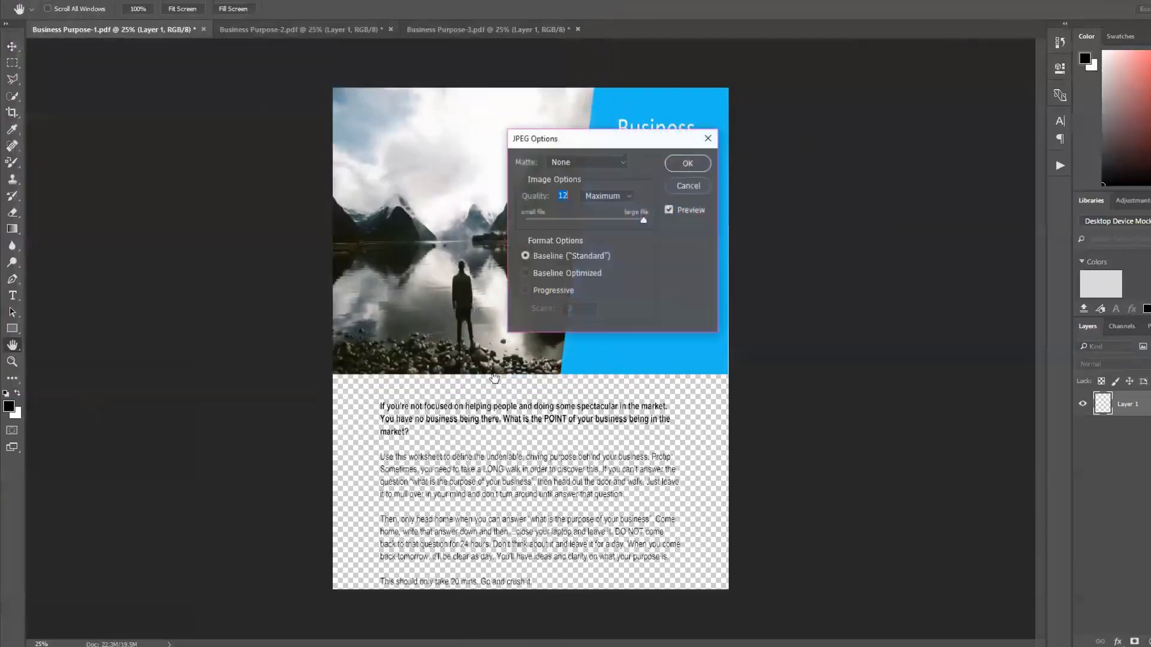
left_click(701, 168)
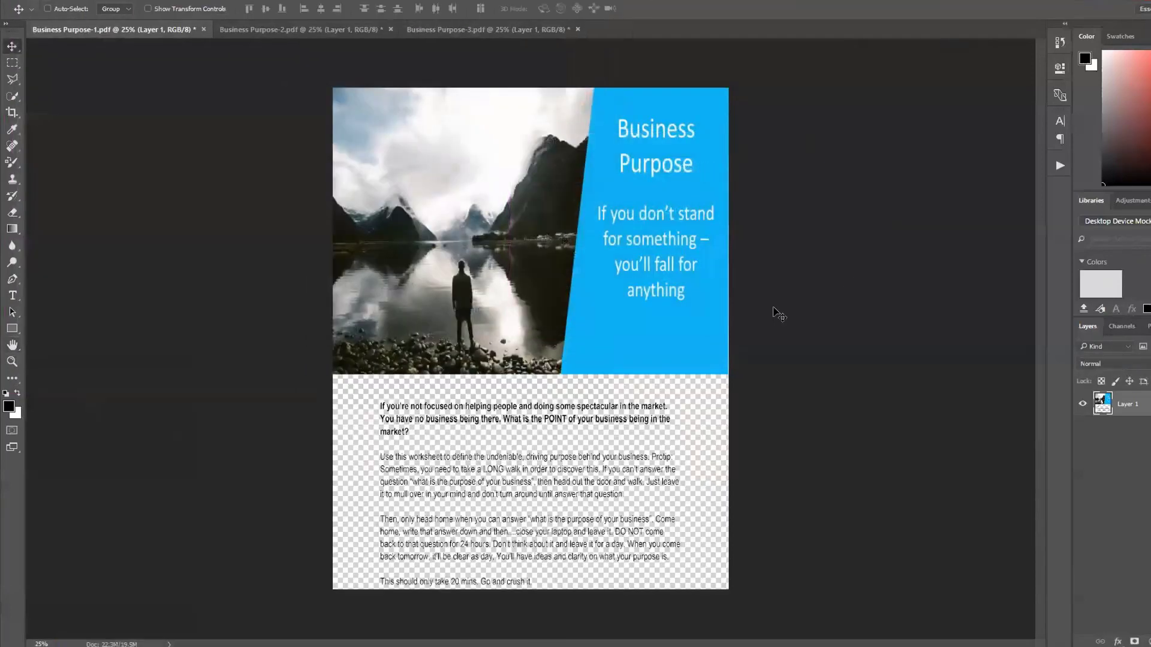
Save page 2 as the JPEG Business Purpose-2 in the Lead magnets folder at maximum quality 12
left_click(379, 29)
left_click(36, 0)
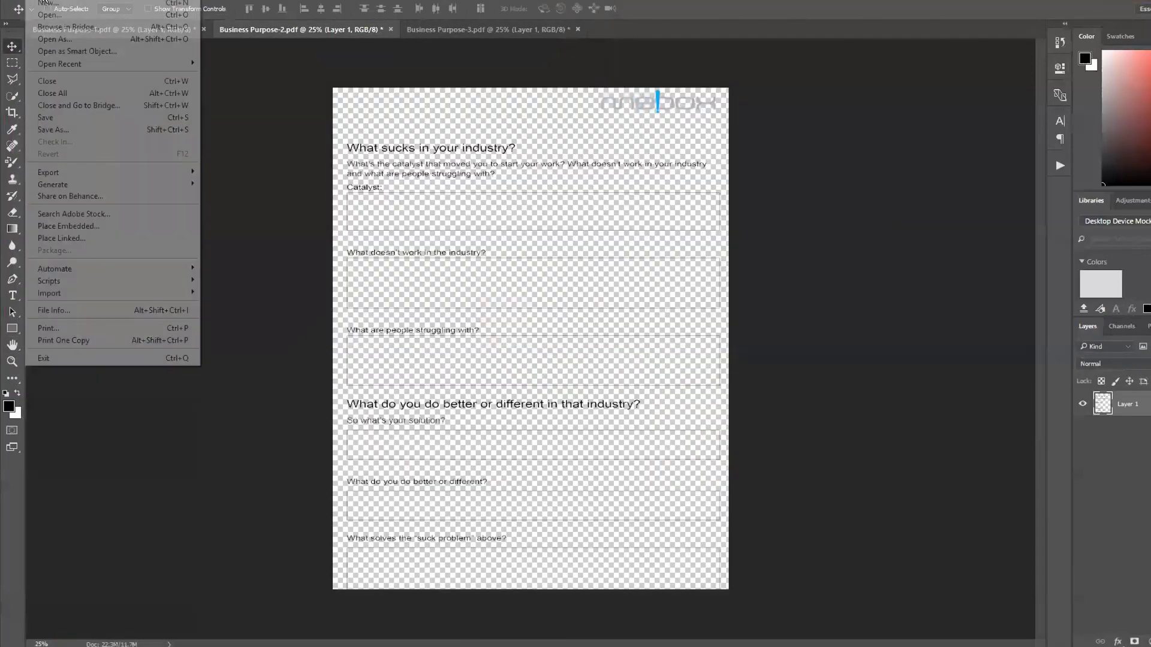
left_click(114, 129)
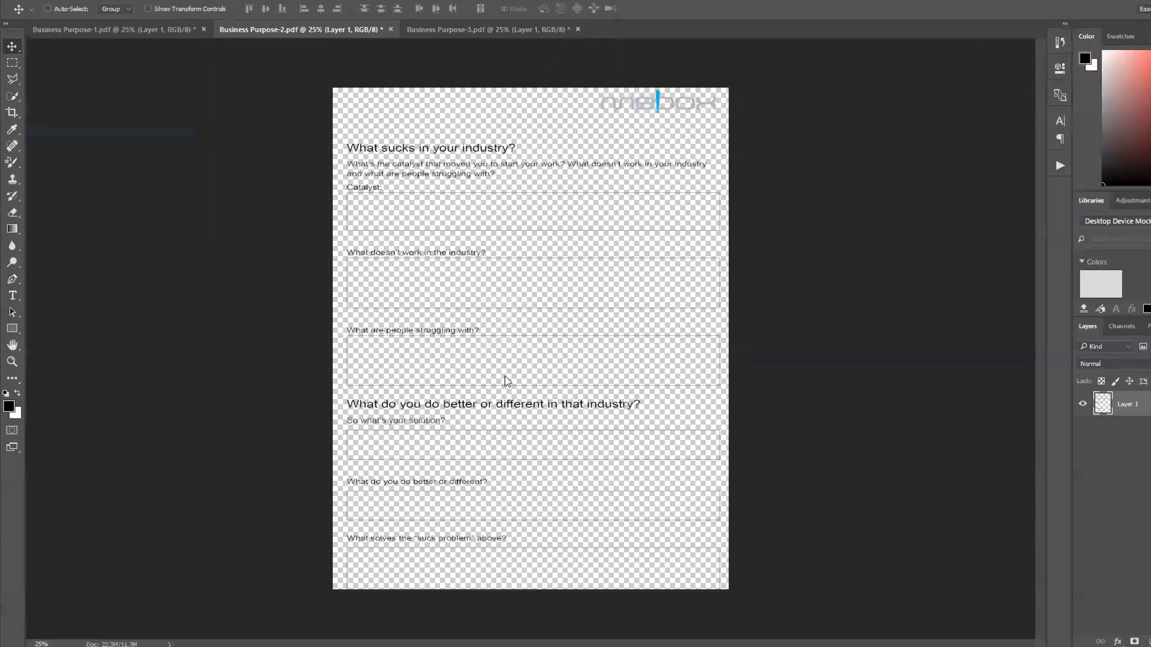
left_click(218, 276)
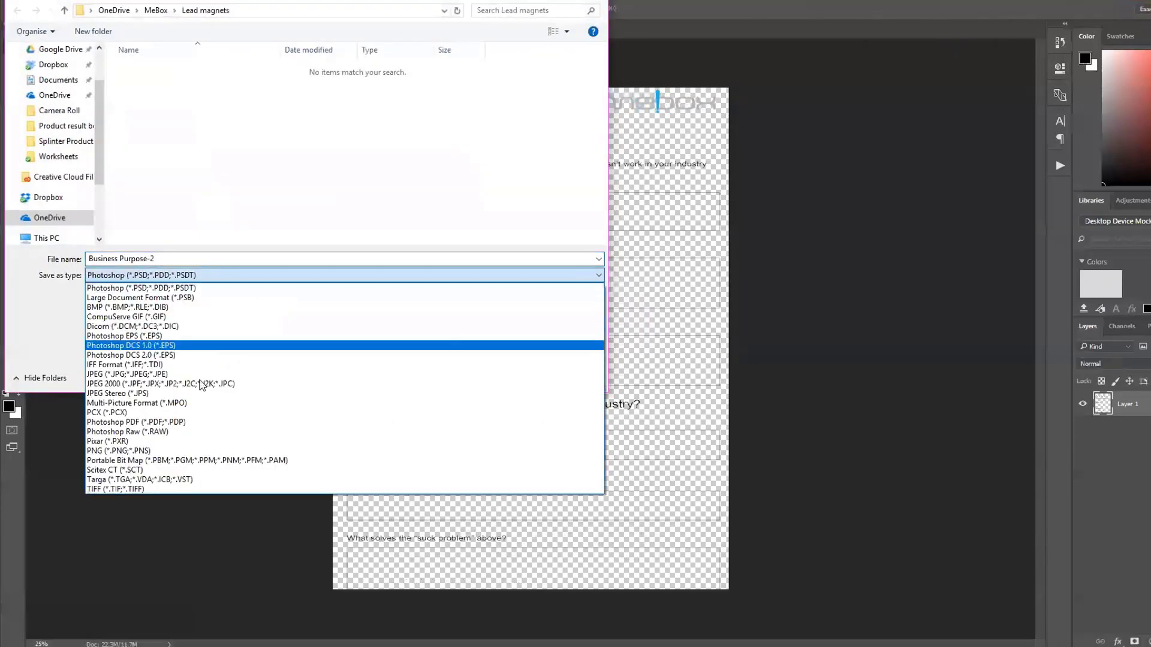
left_click(202, 373)
left_click(507, 375)
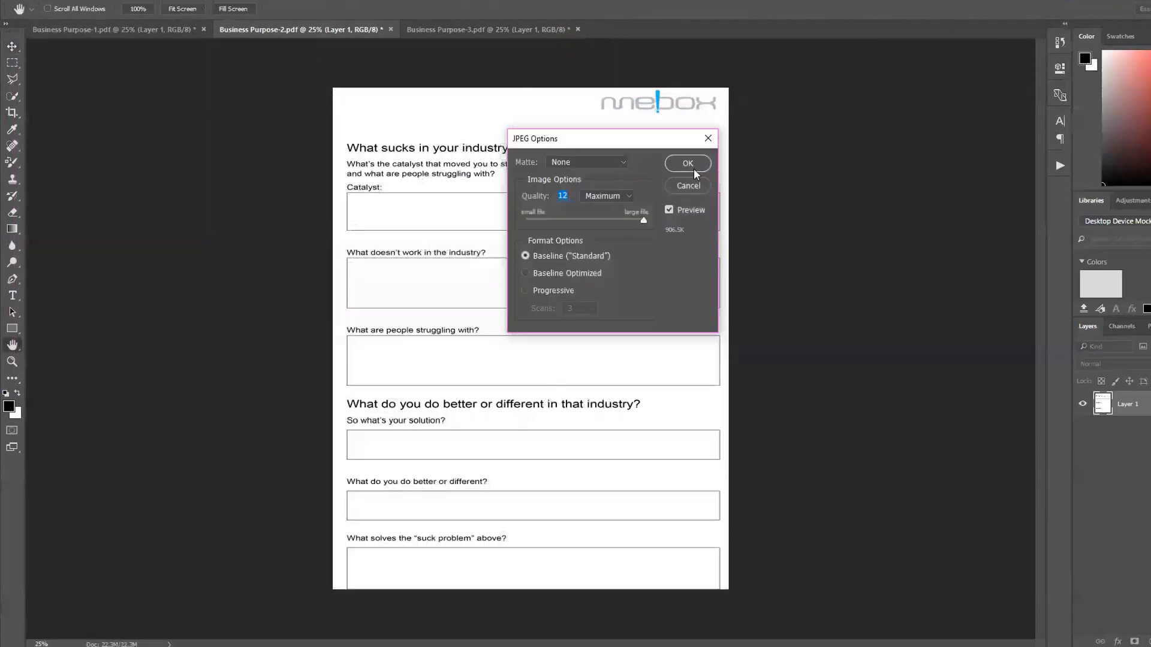
left_click(687, 163)
Save page 3 as the JPEG Business Purpose-3 in the Lead magnets folder at maximum quality 12
left_click(480, 29)
left_click(36, 1)
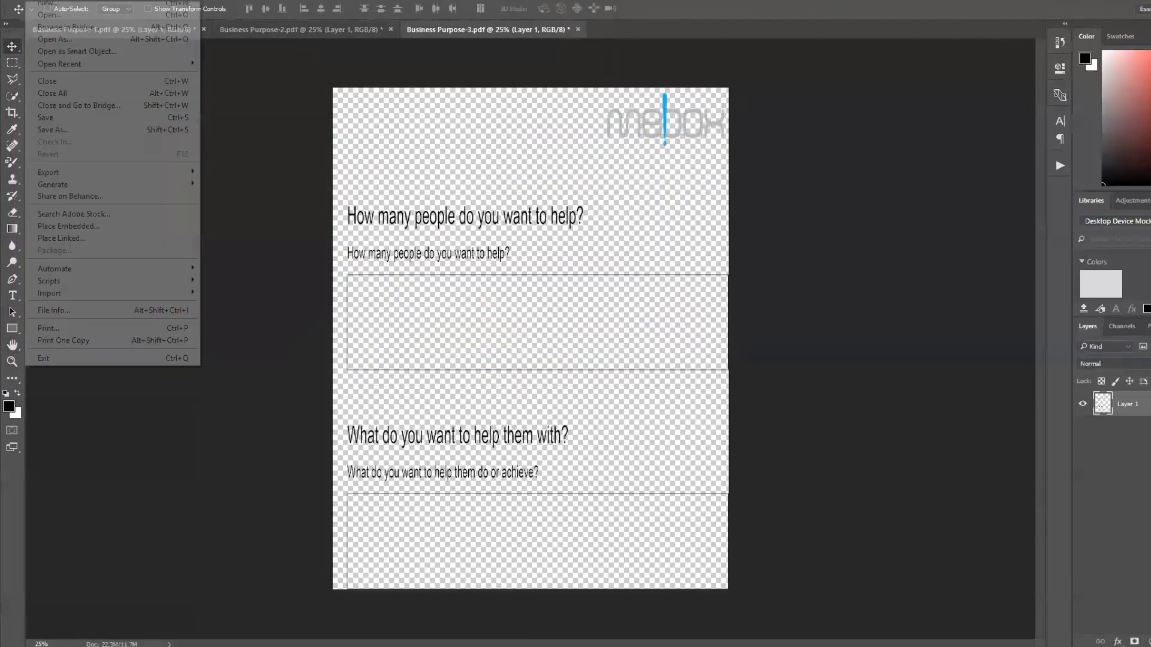
left_click(90, 128)
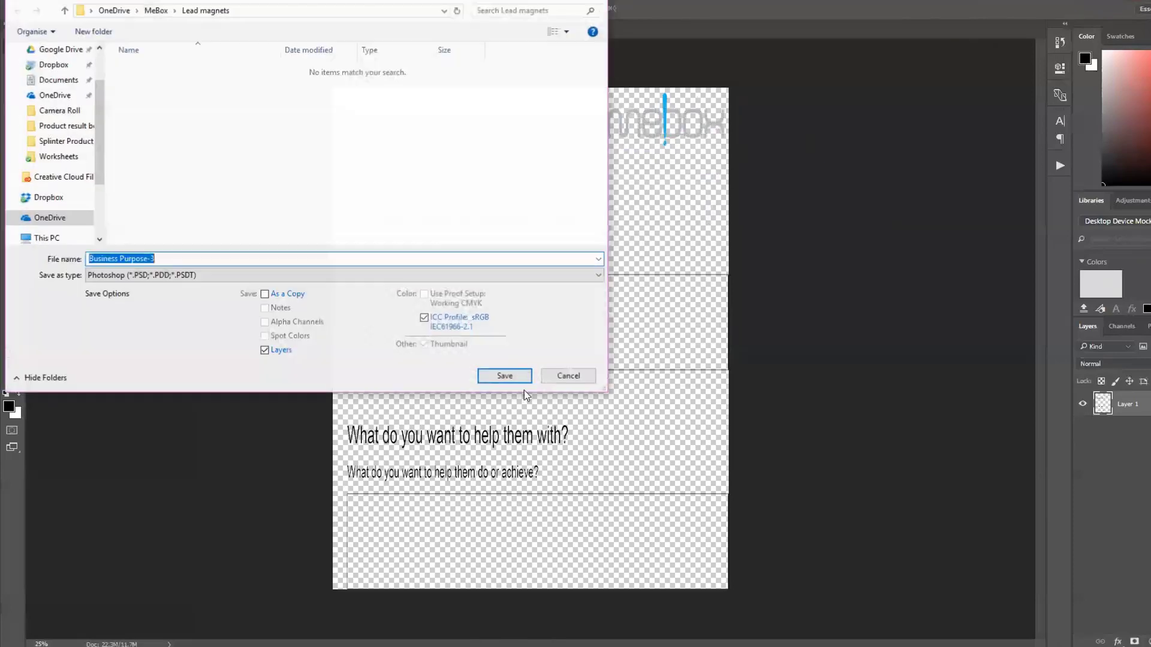
left_click(184, 275)
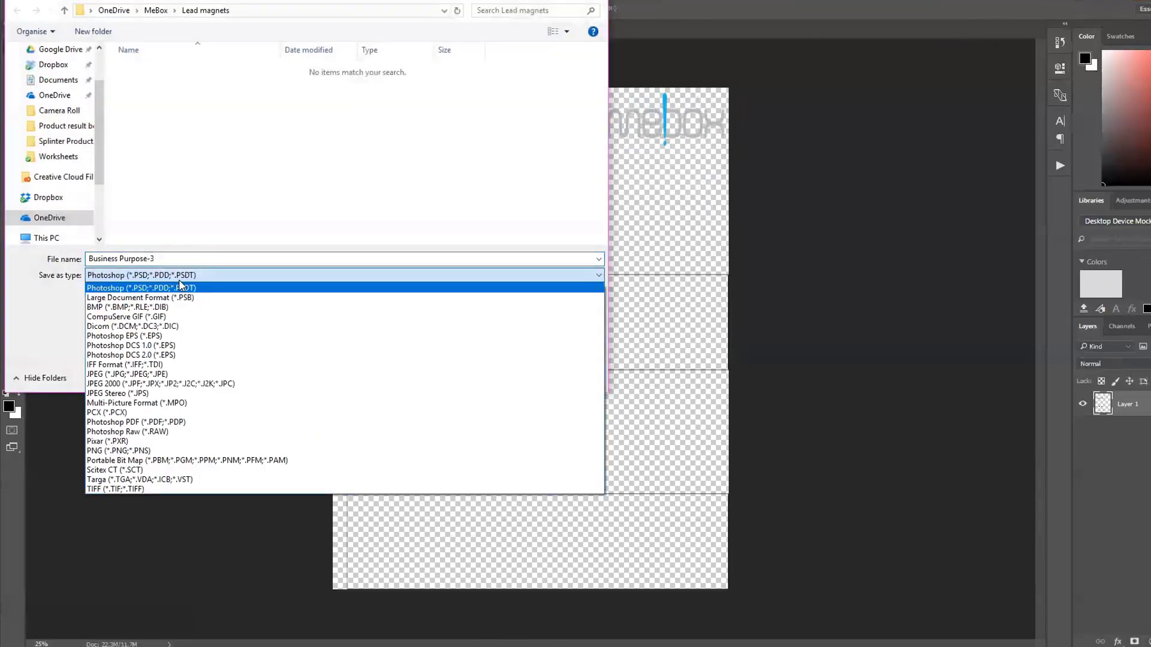
left_click(174, 374)
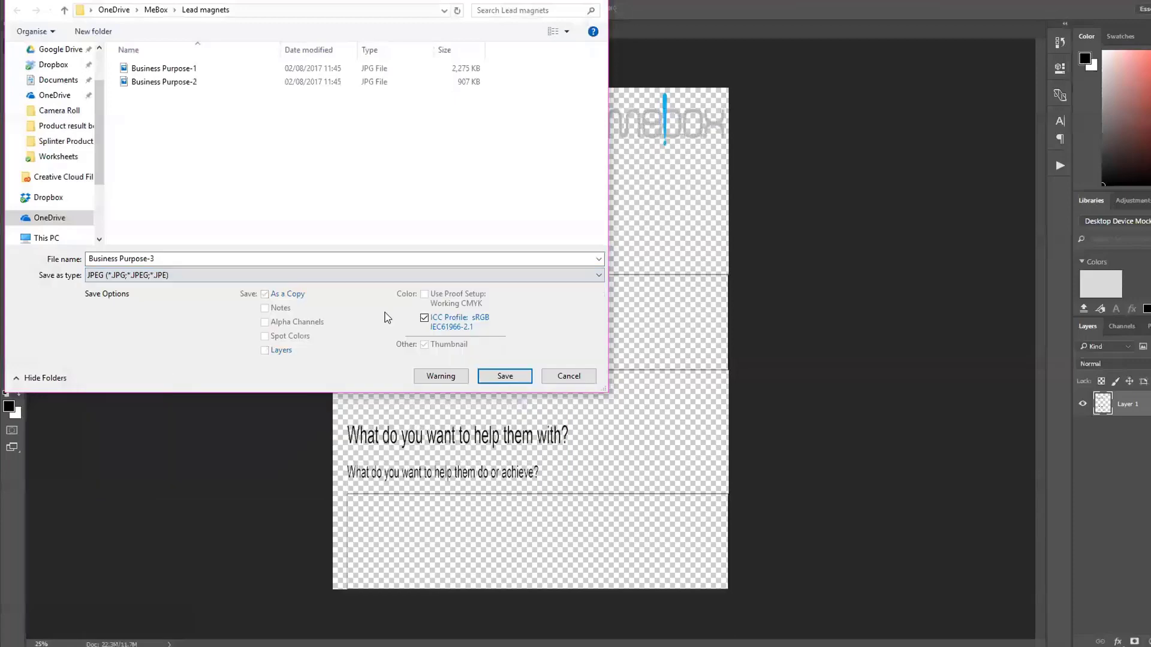
left_click(506, 376)
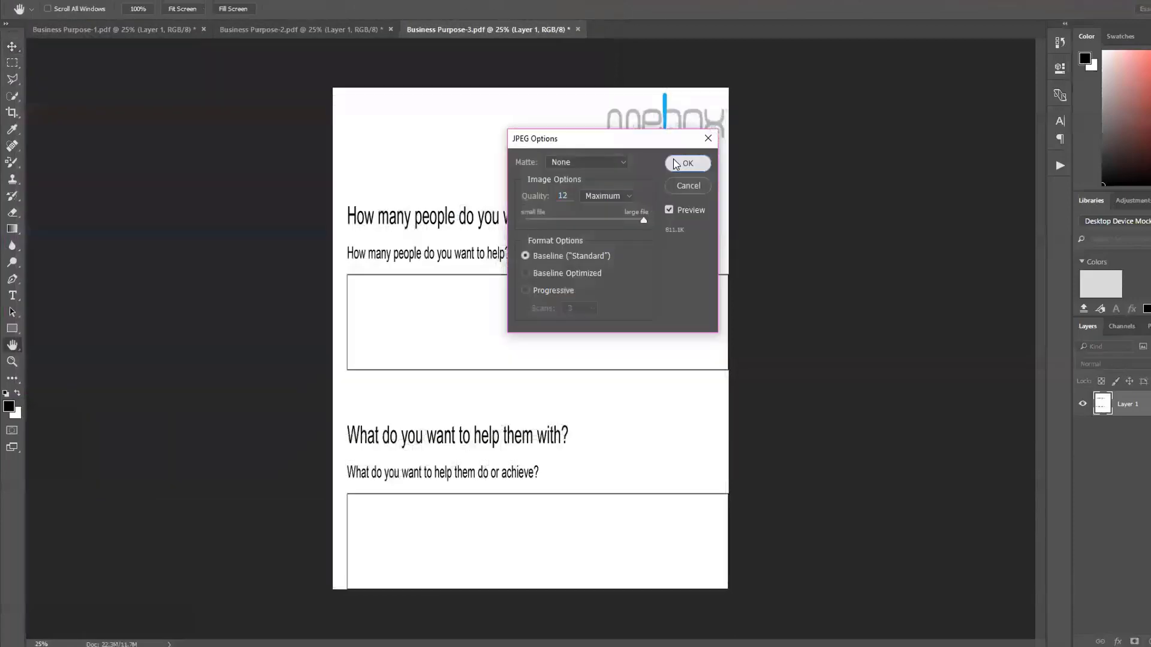
left_click(689, 163)
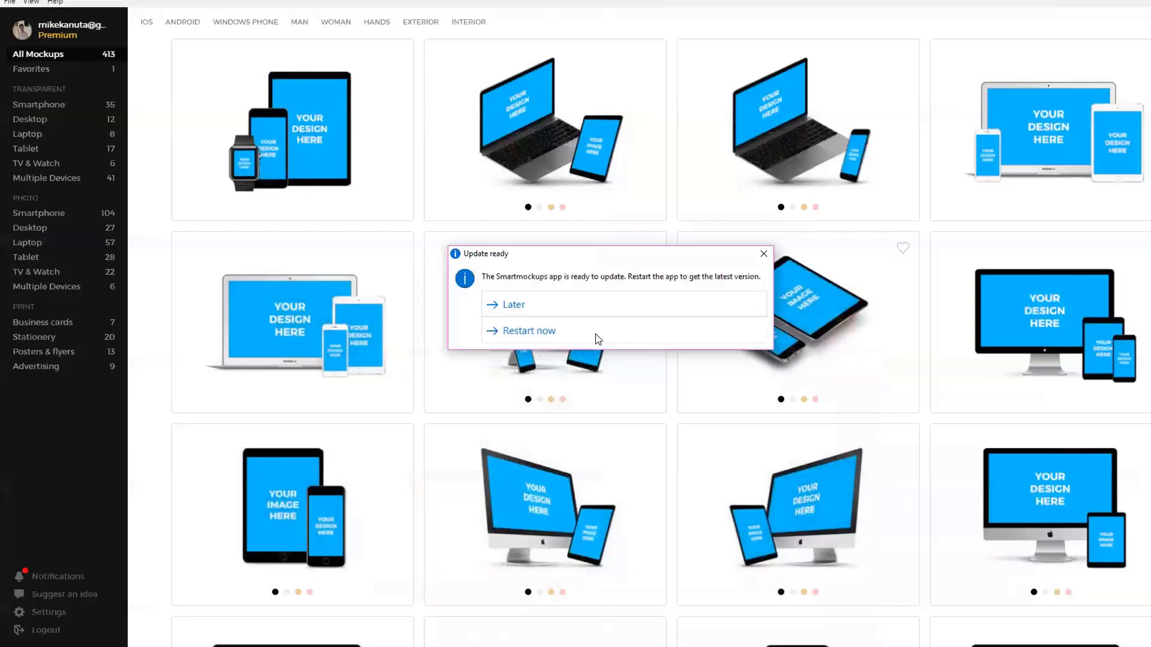
Postpone the Smartmockups update and browse the Stationery and Posters & flyers print mockups for a suitable template
left_click(621, 312)
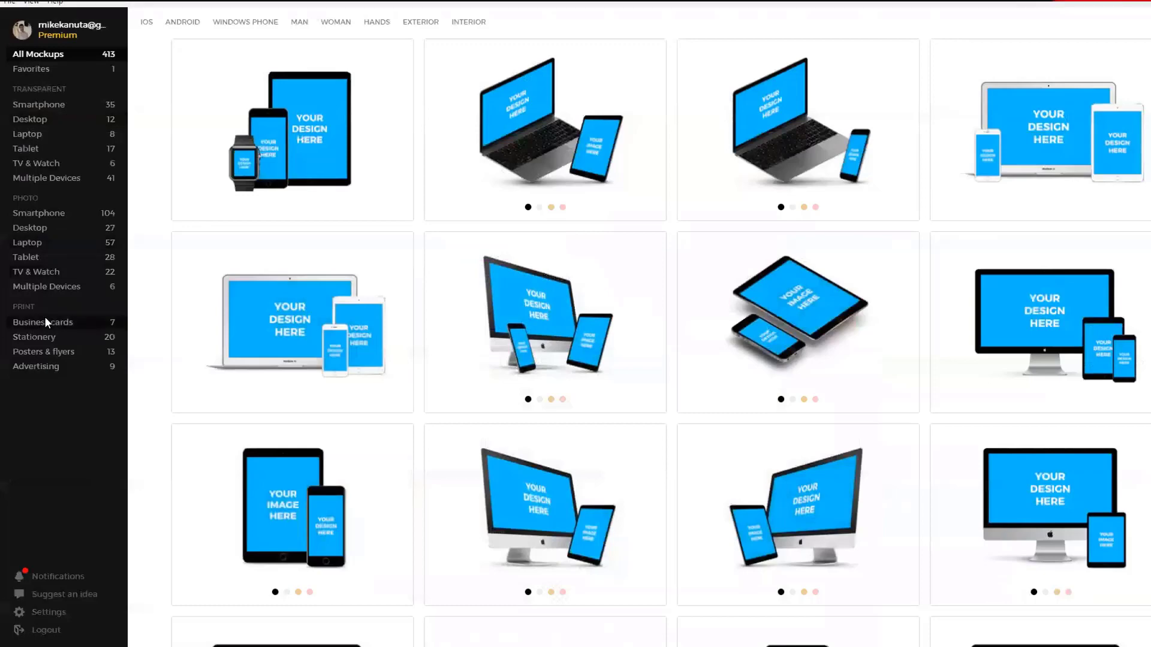
left_click(67, 339)
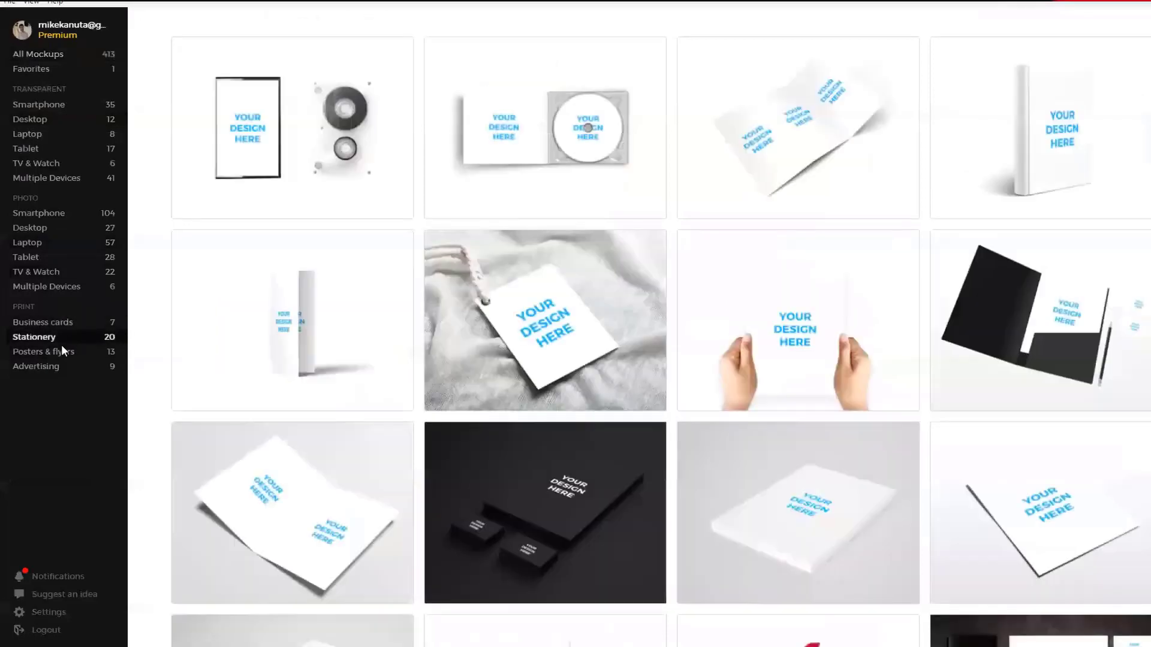
scroll(656, 378, "down", 5)
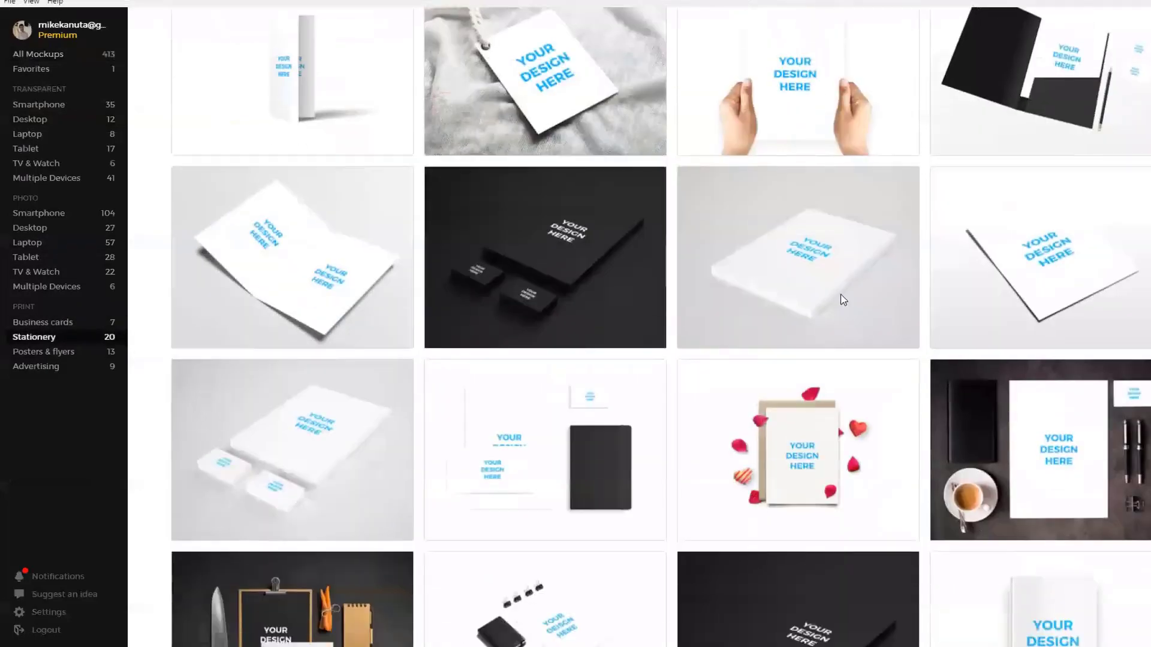
scroll(652, 414, "up", 5)
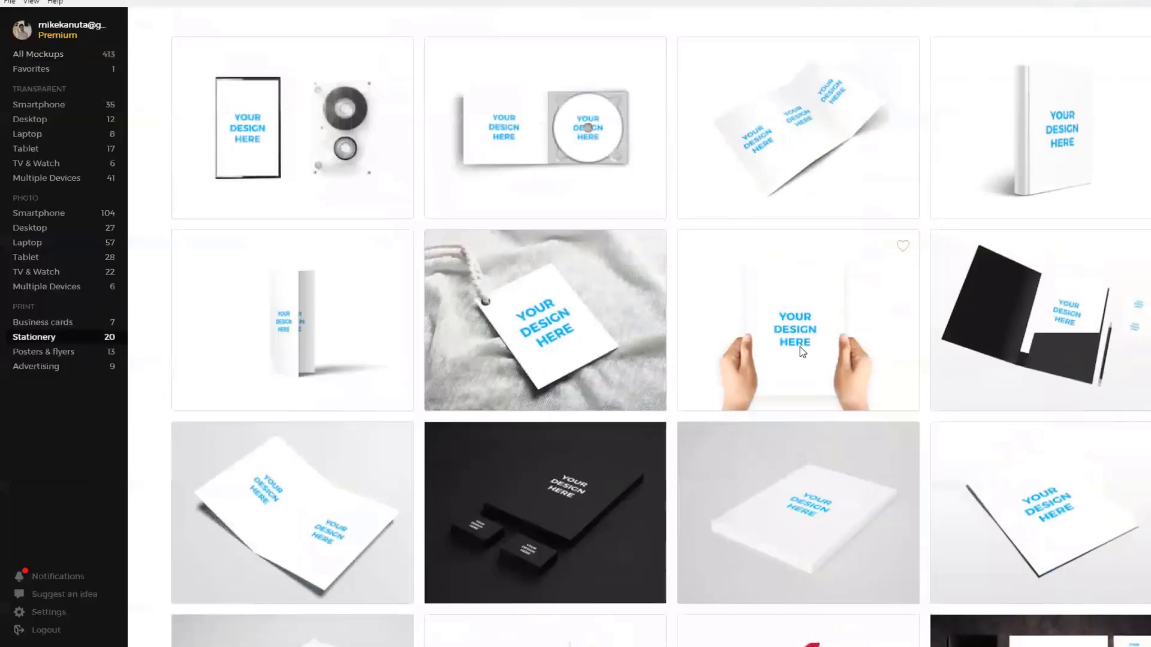
scroll(799, 346, "down", 5)
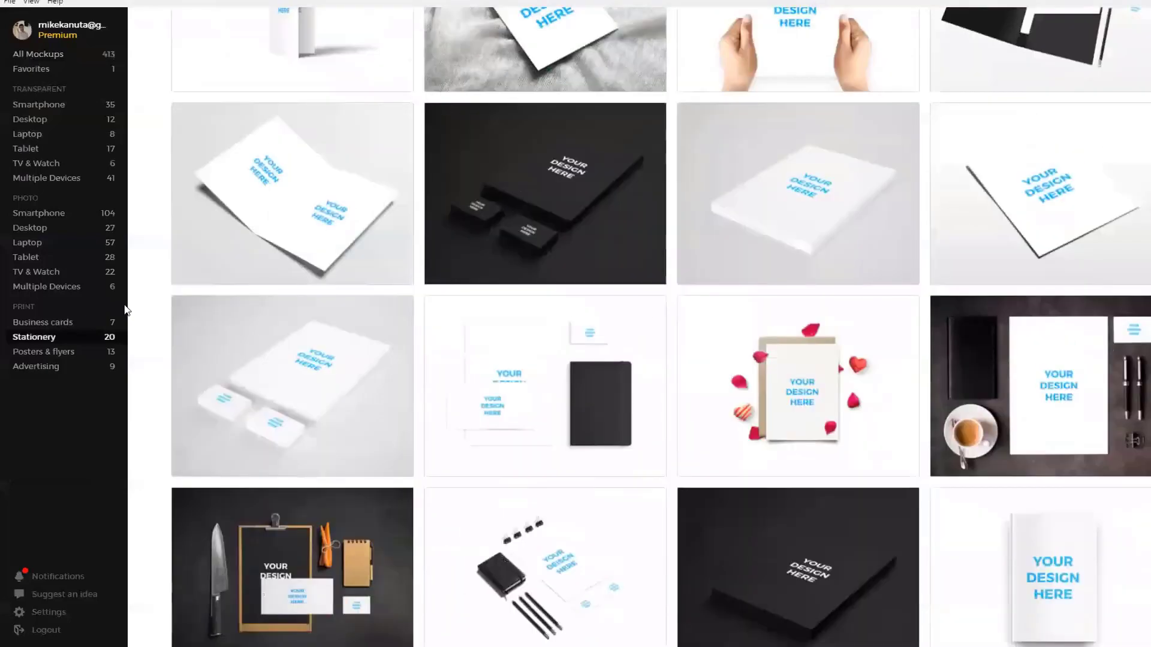
left_click(59, 351)
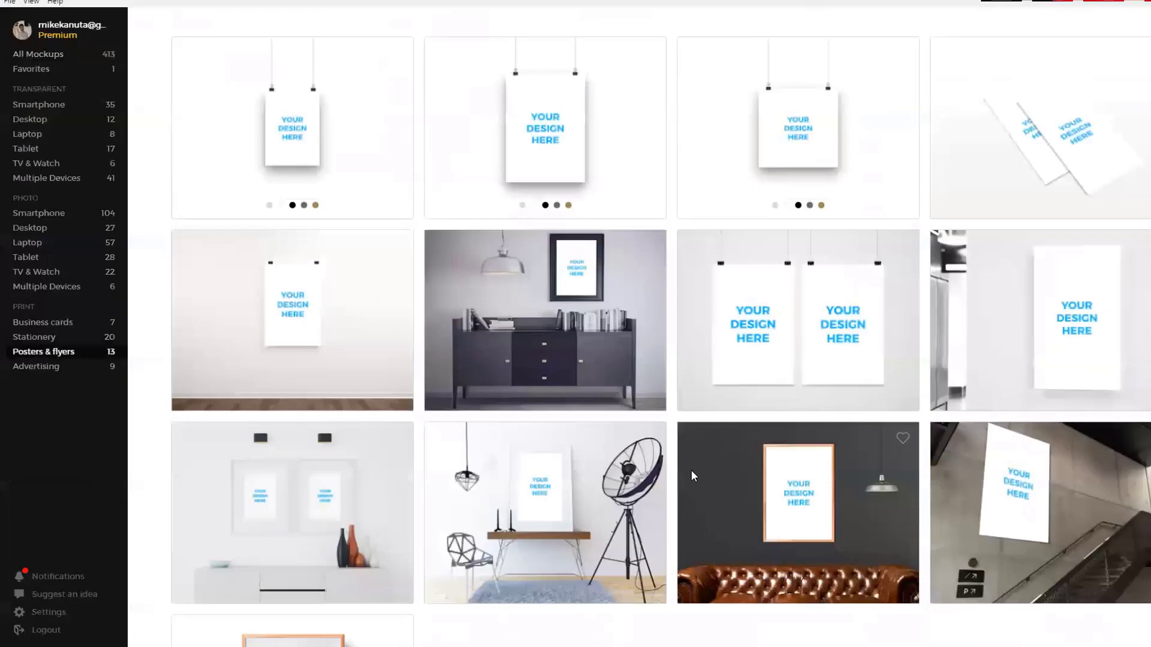
scroll(691, 470, "up", 2)
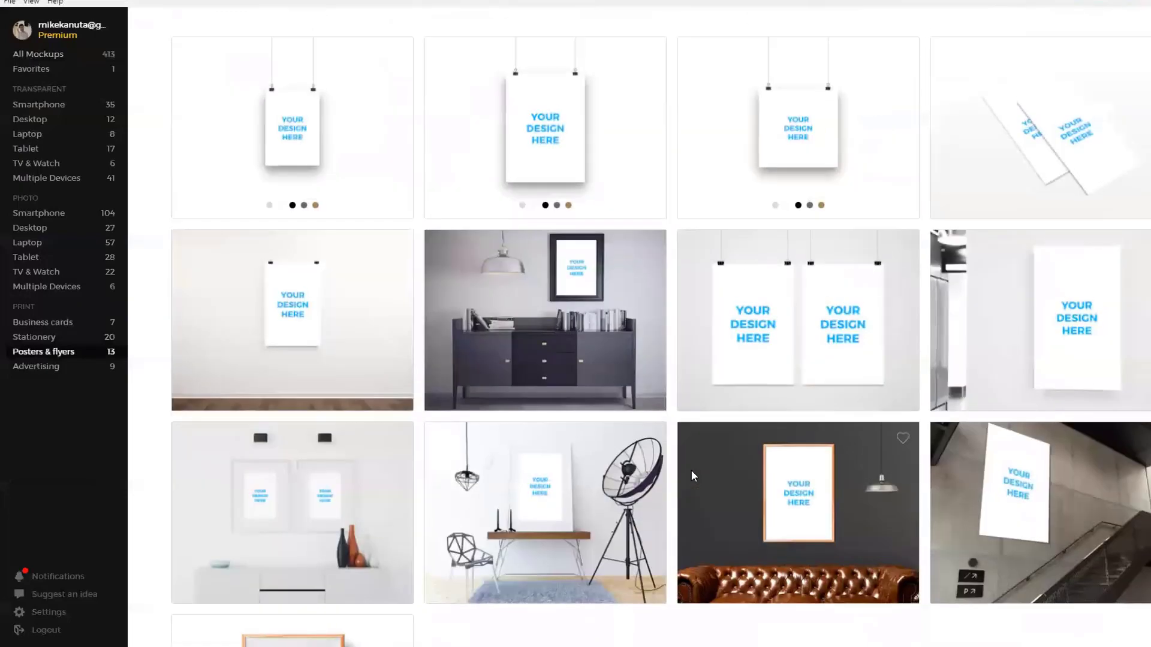
Request the latest Smartmockups update, return to the Stationery mockups and read the new-release entry in the notifications
left_click(53, 3)
left_click(77, 32)
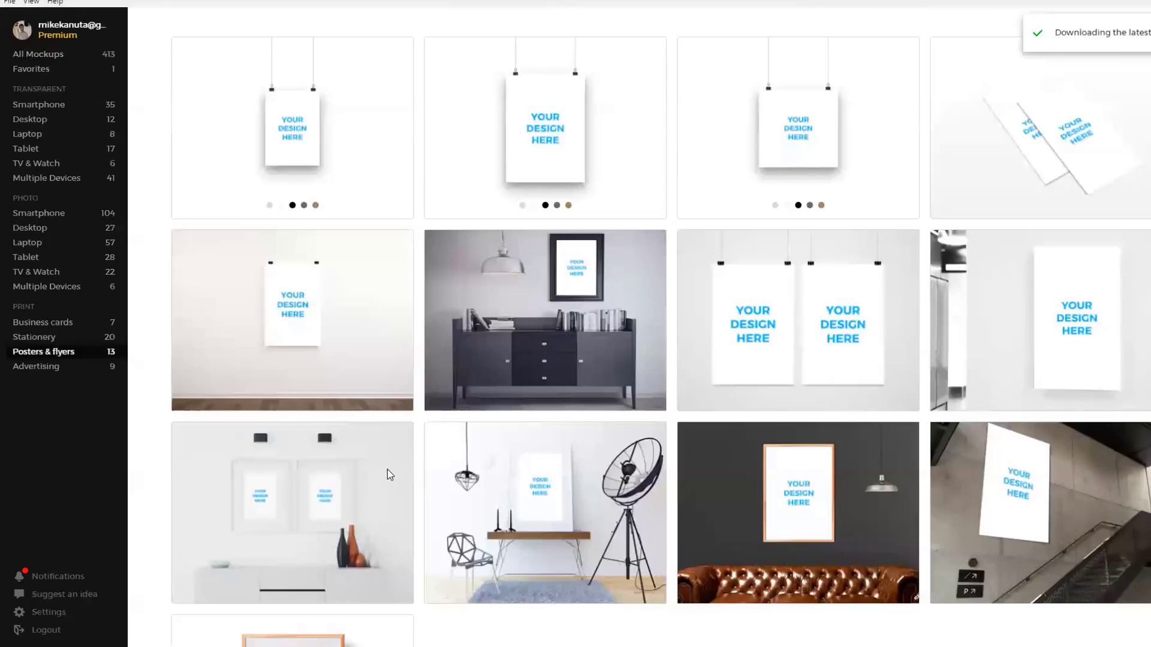
left_click(62, 337)
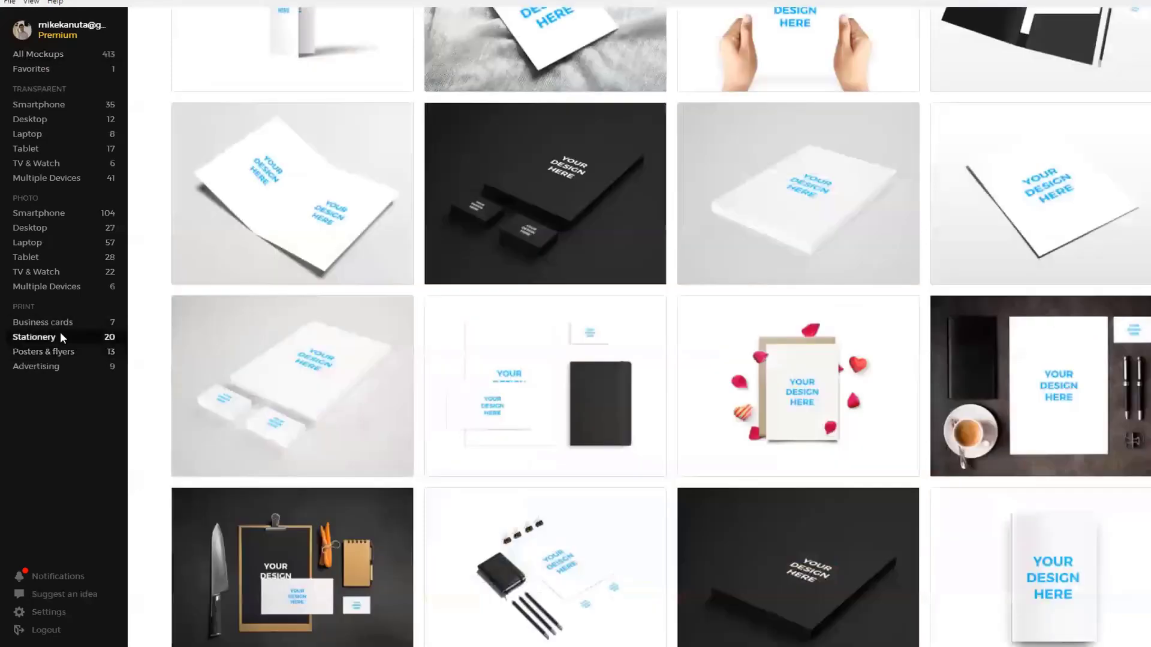
left_click(36, 574)
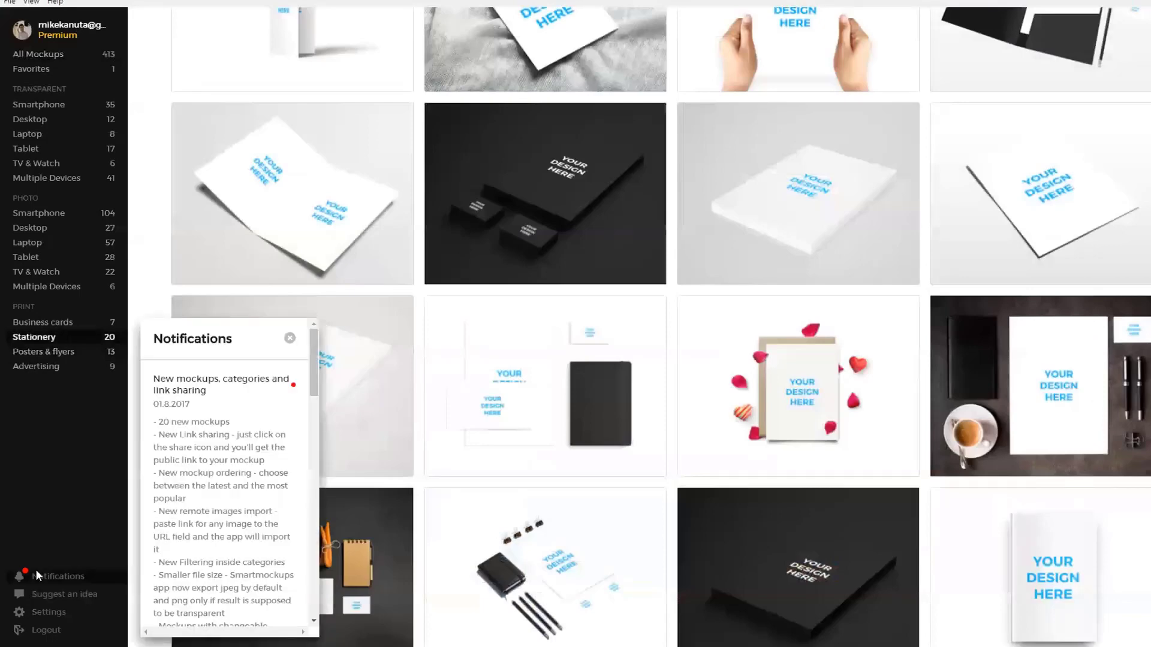
scroll(238, 438, "down", 6)
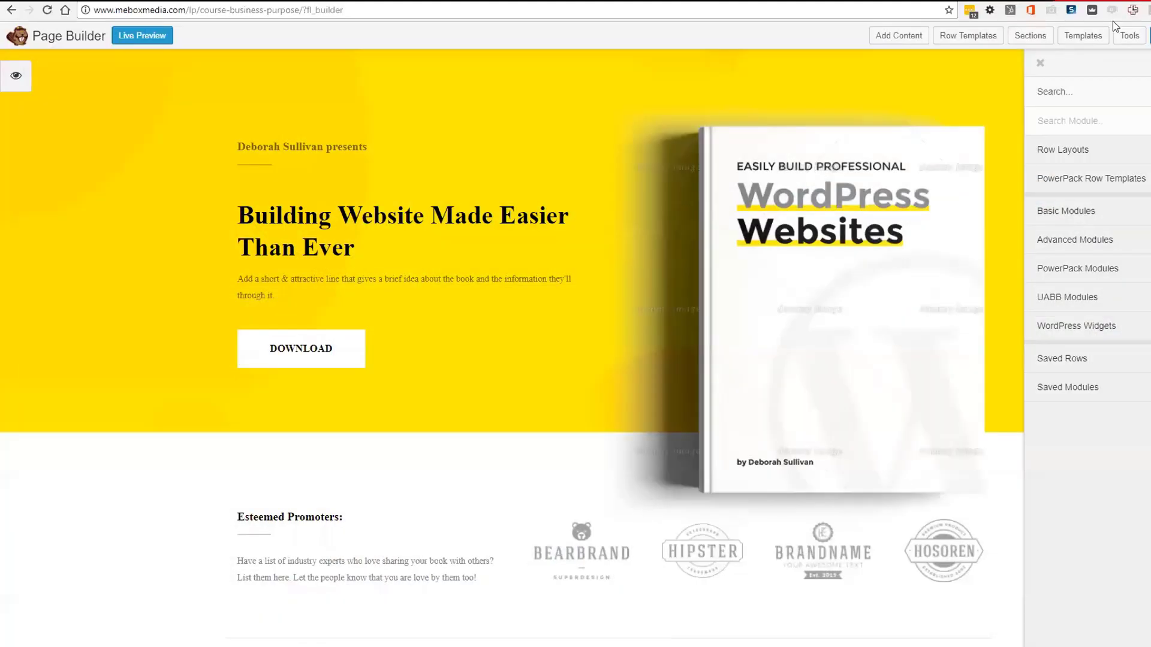
Search Windows for the Smartmockups desktop app and launch it again
key("super")
type("smart")
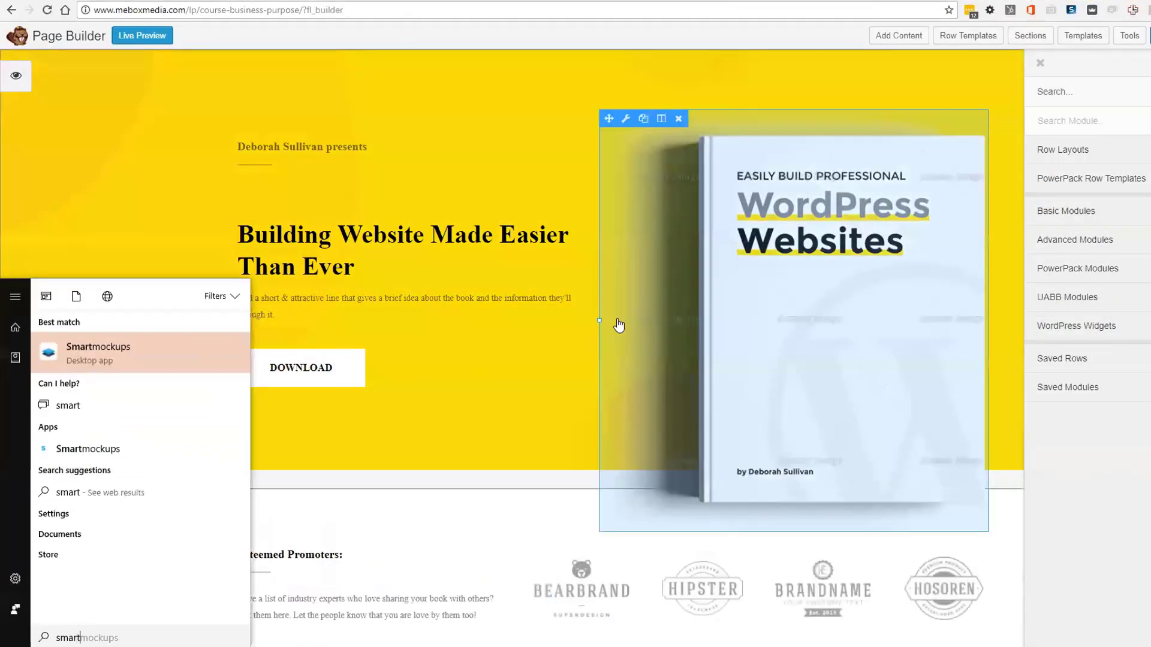
key("Return")
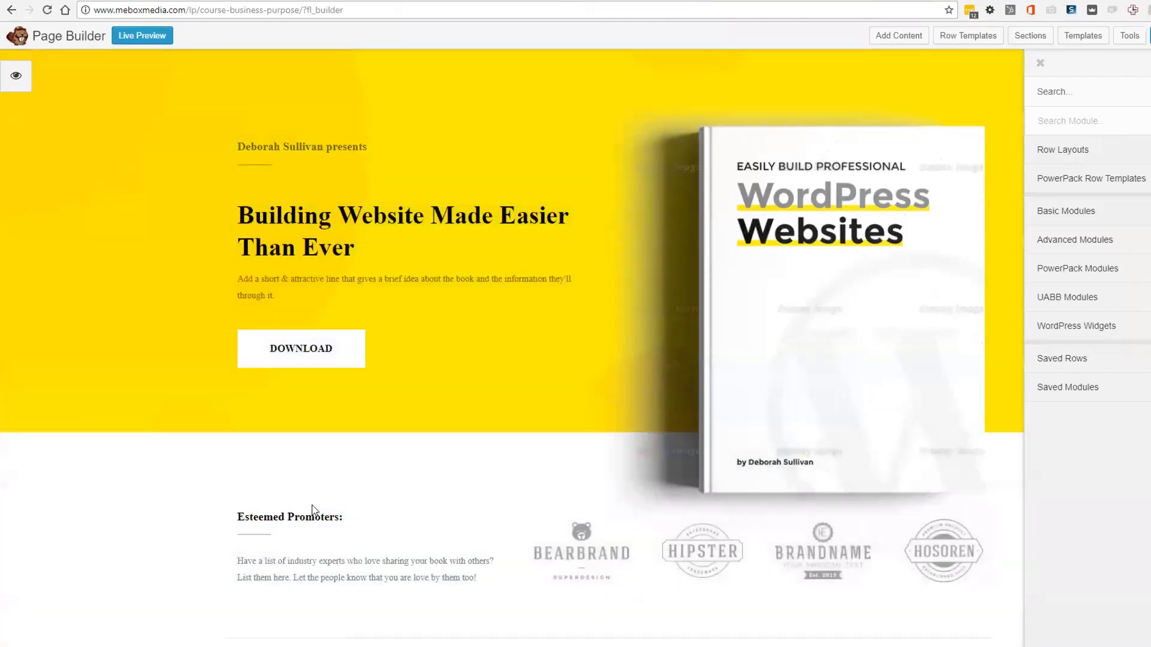
Return to the Smartmockups desktop app and look through the full mockup gallery for a suitable template
key("super")
type("smart")
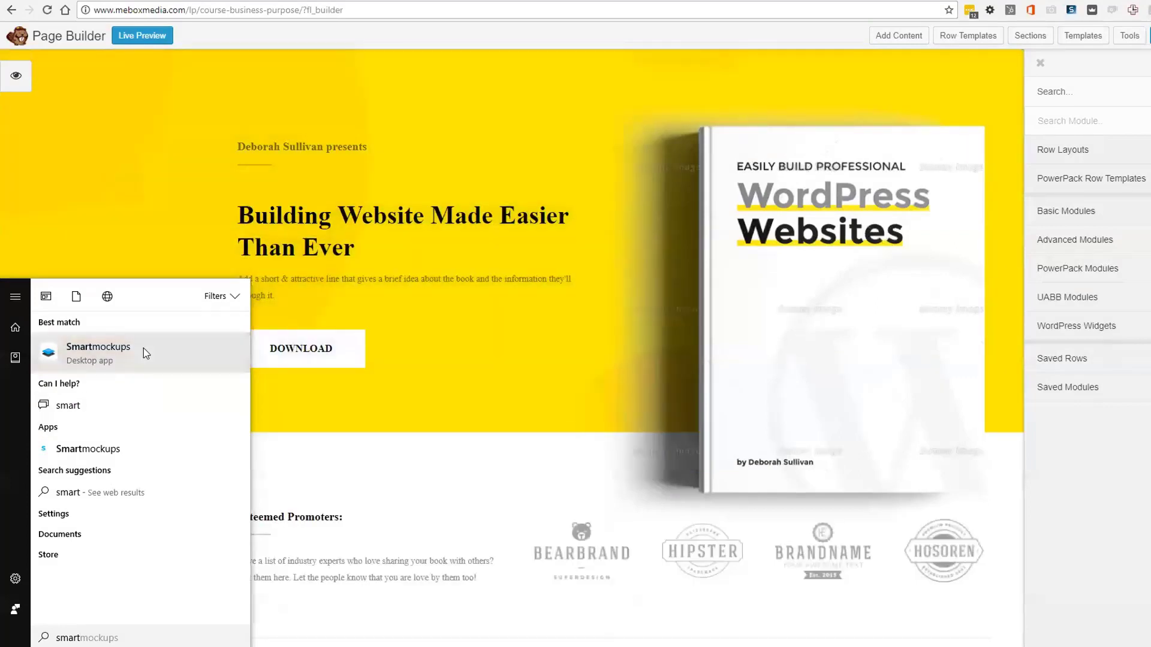
key("Escape")
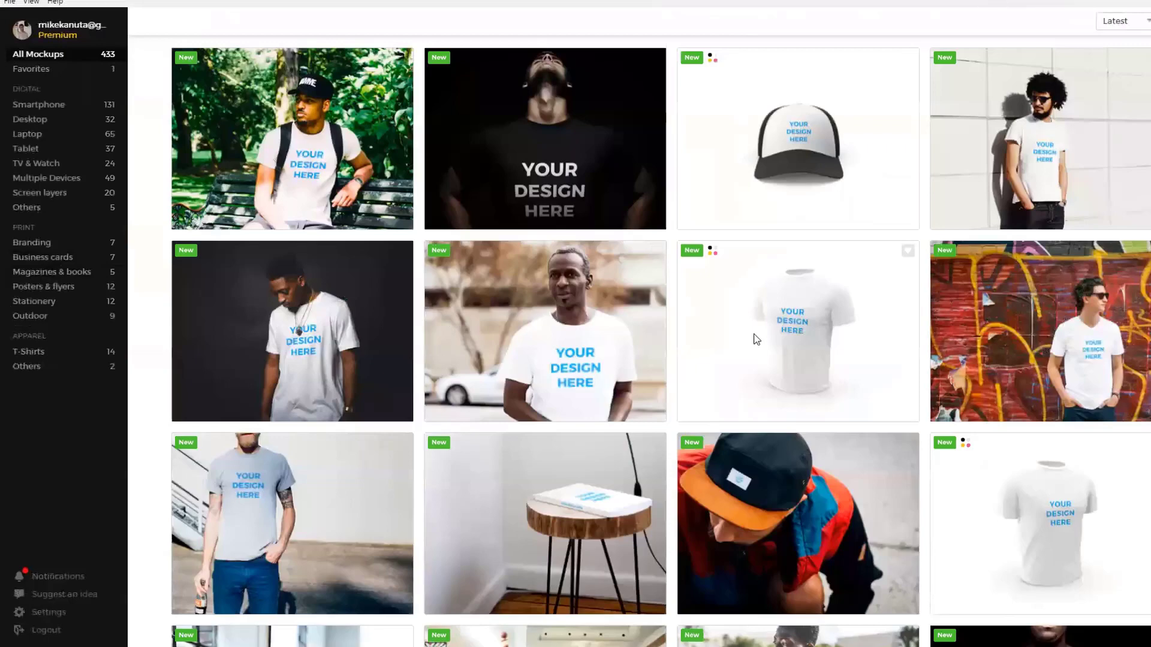
scroll(749, 338, "down", 4)
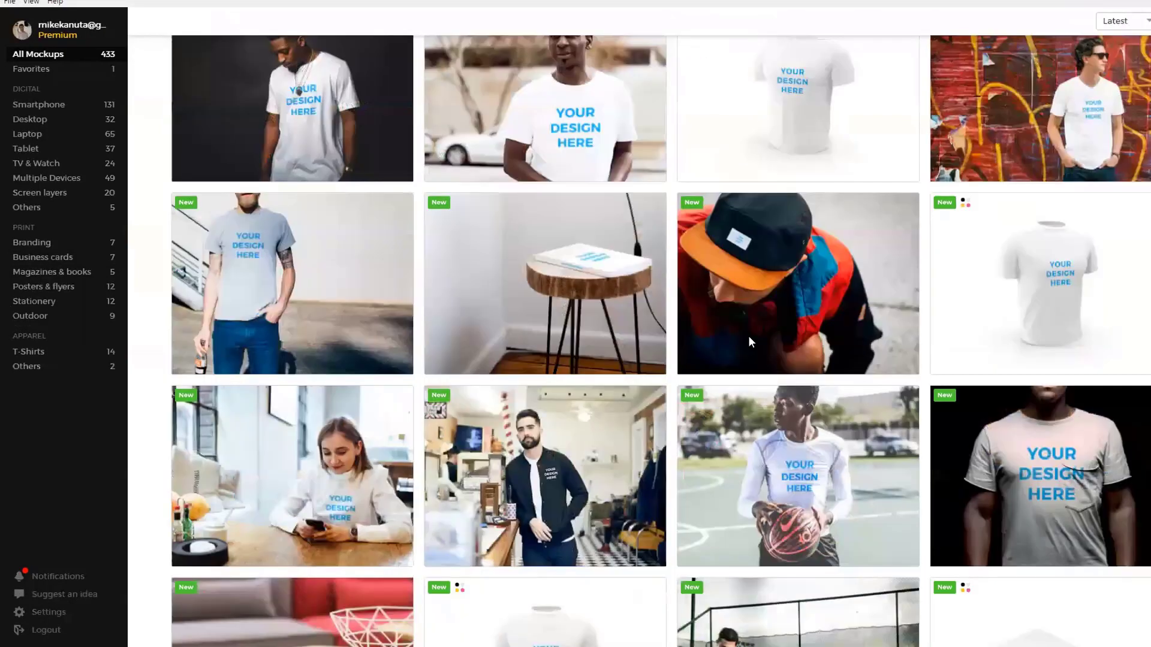
scroll(748, 337, "down", 6)
scroll(749, 338, "down", 4)
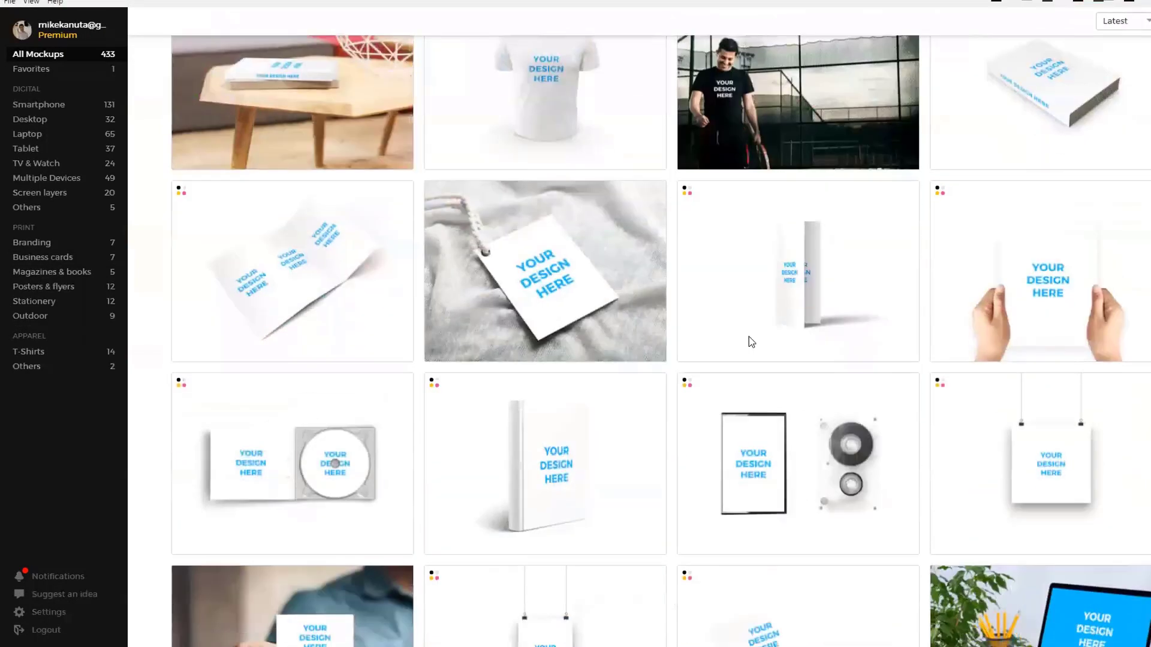
scroll(749, 336, "down", 5)
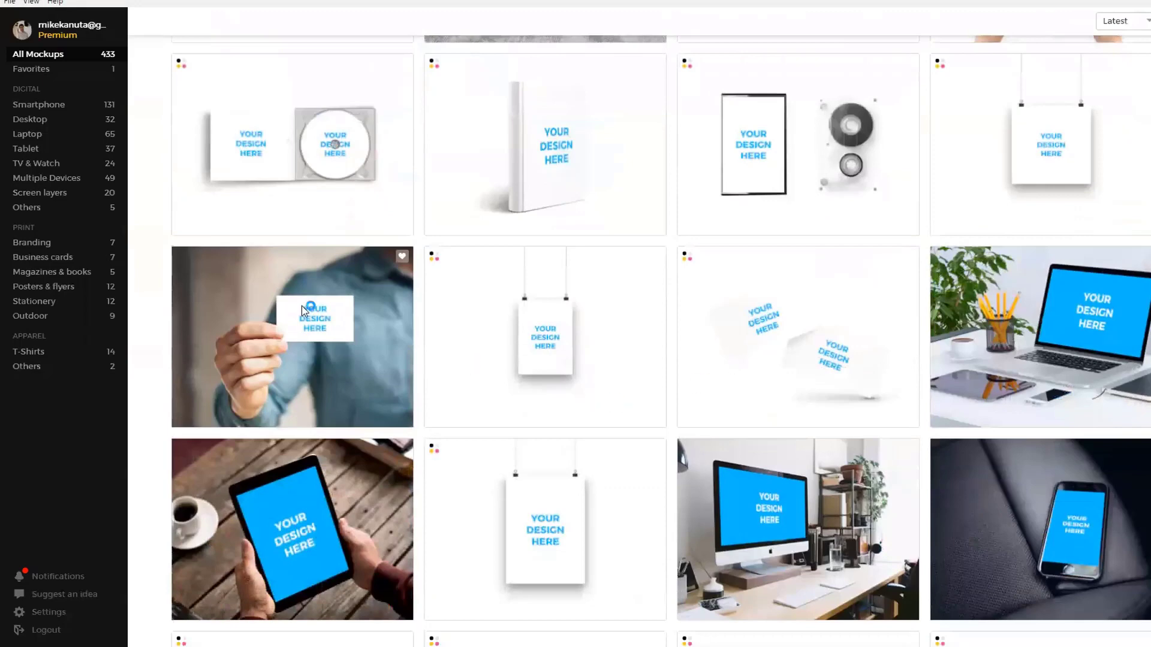
Go through the print mockup categories and open the isolated A4 paper mockup from Stationery
left_click(83, 287)
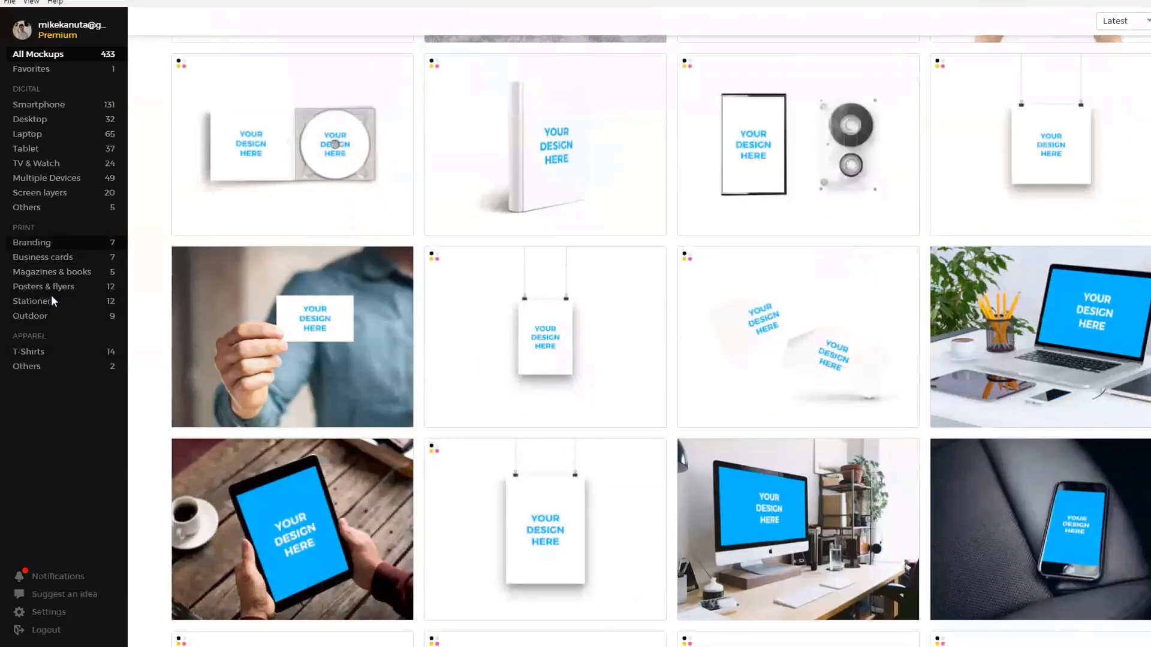
left_click(65, 242)
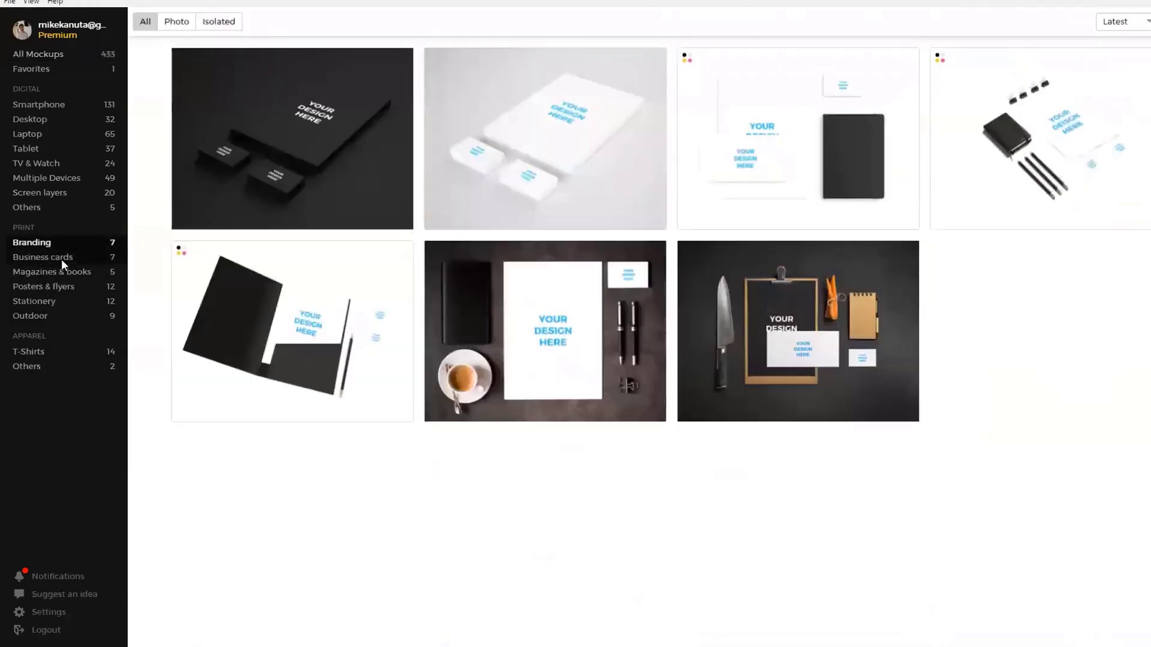
left_click(61, 259)
left_click(61, 272)
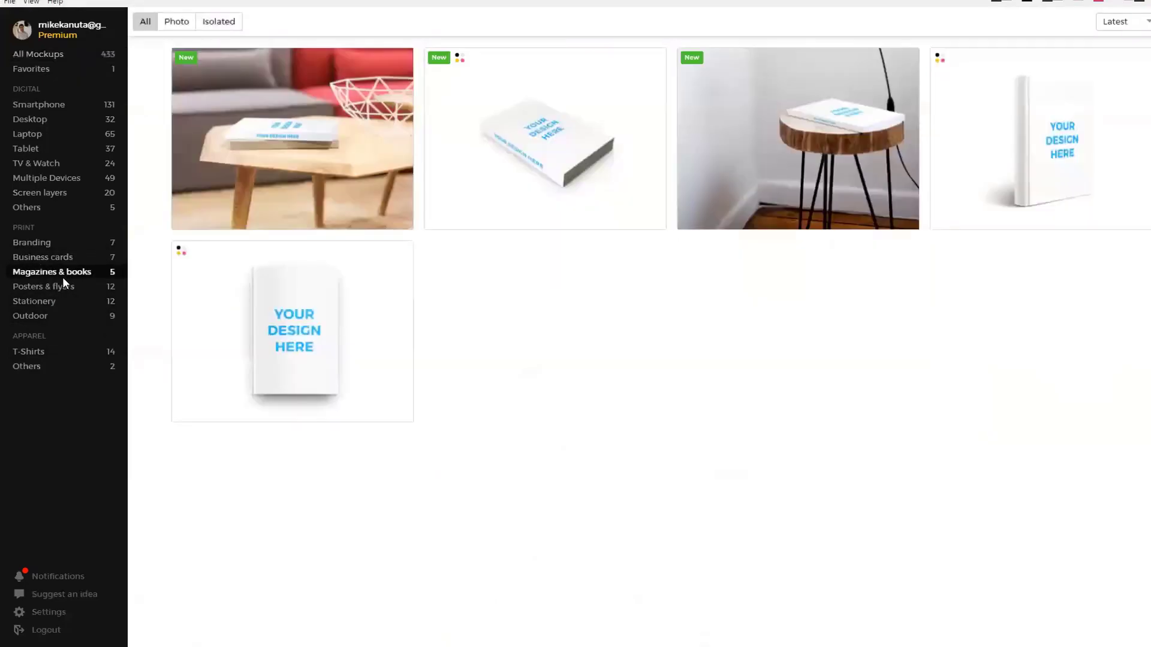
left_click(62, 289)
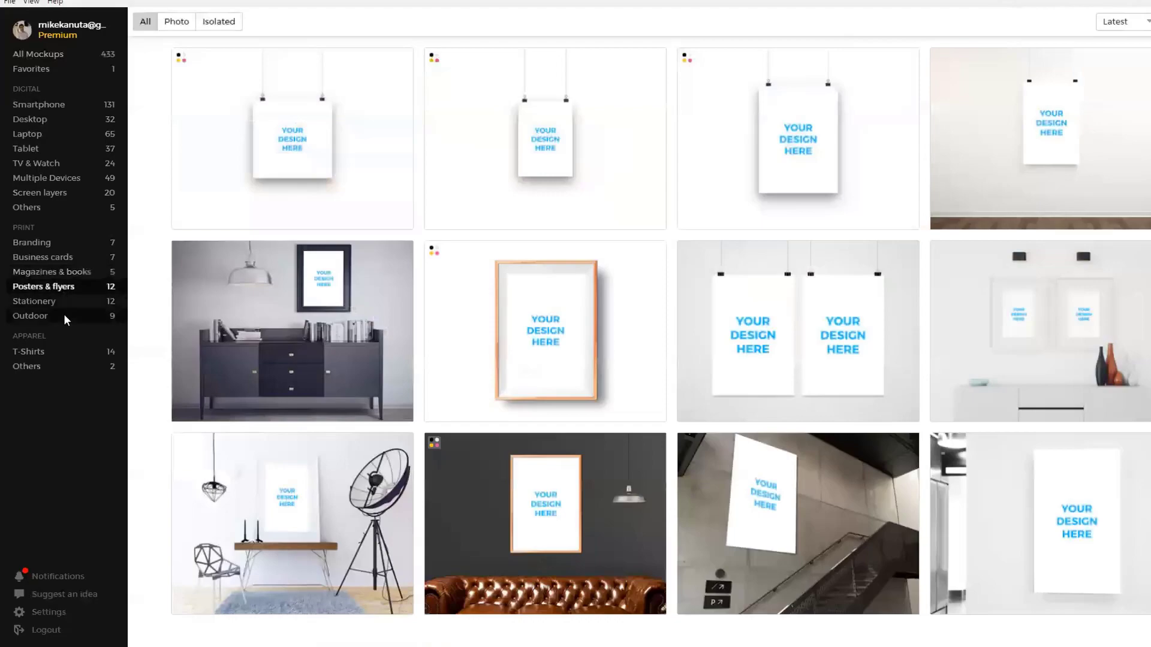
left_click(66, 301)
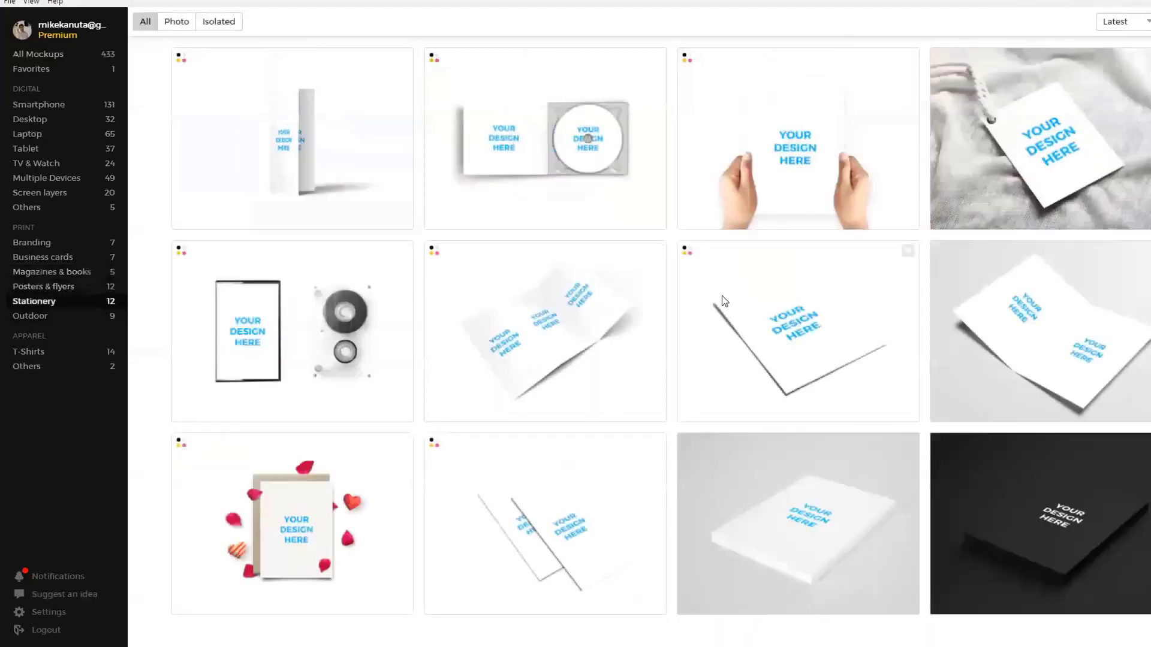
left_click(722, 296)
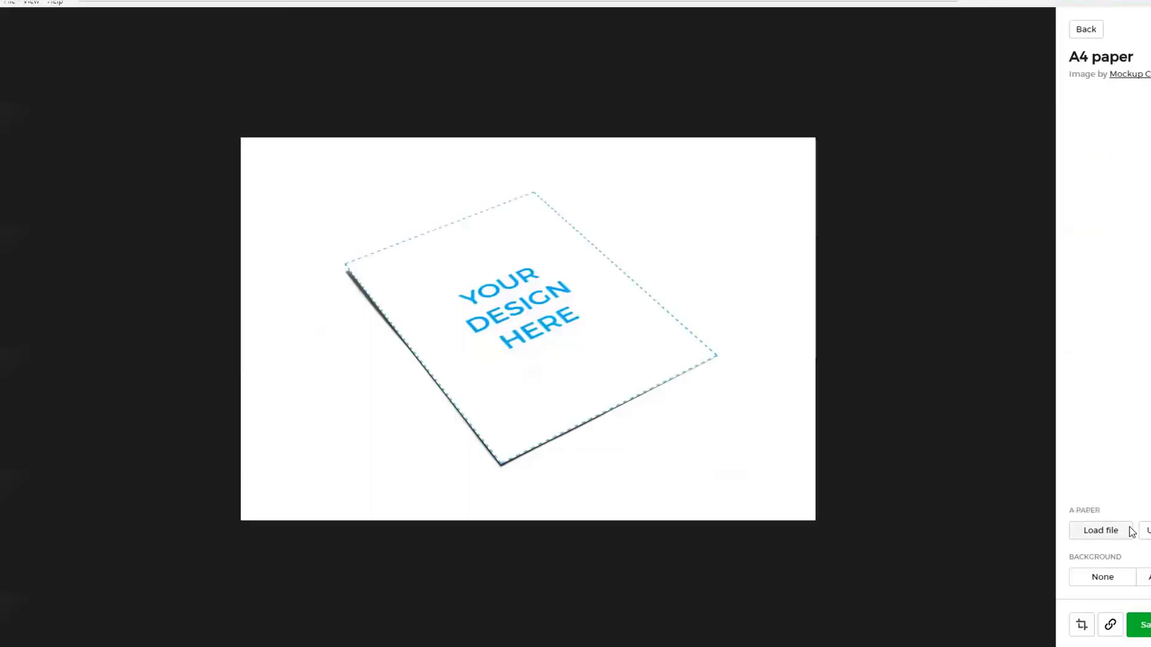
Load the Business Purpose cover page image from the OneDrive MeBox Lead magnets folder into the A4 paper mockup
left_click(1127, 532)
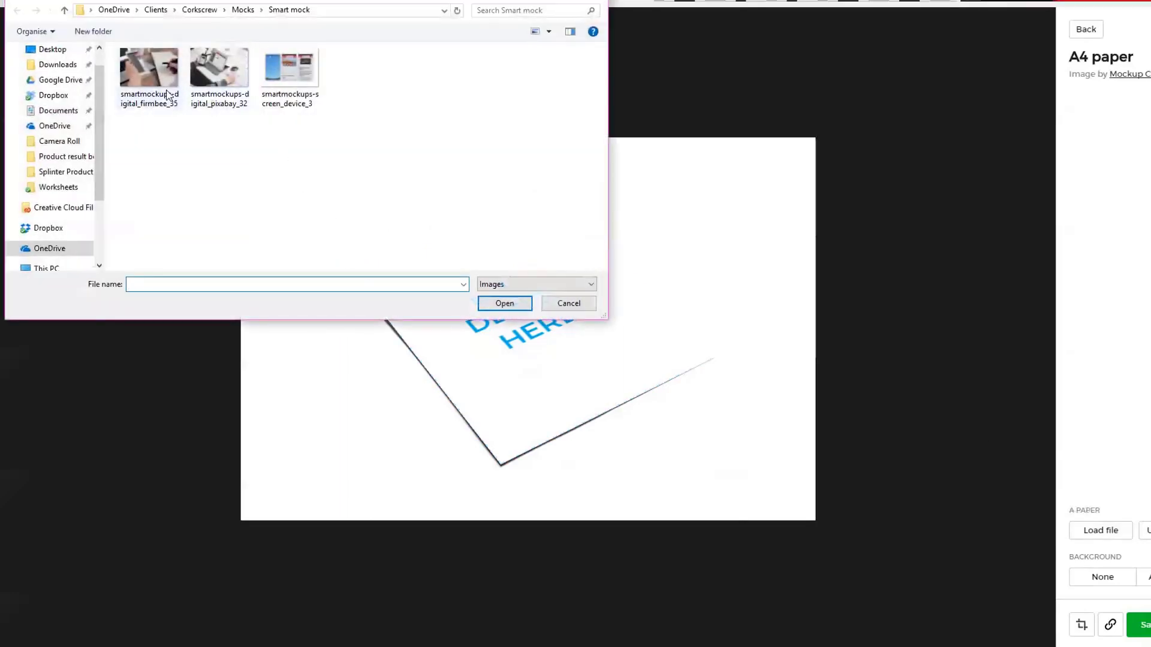
left_click(54, 125)
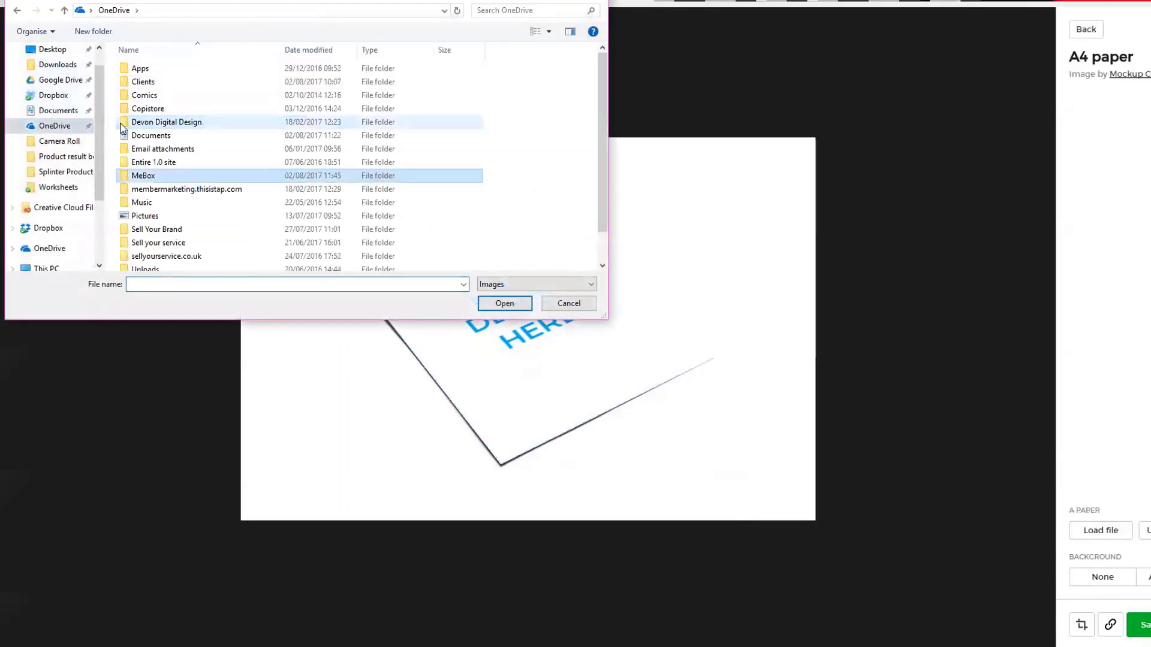
key("Return")
key("Down")
key("Down")
key("Down")
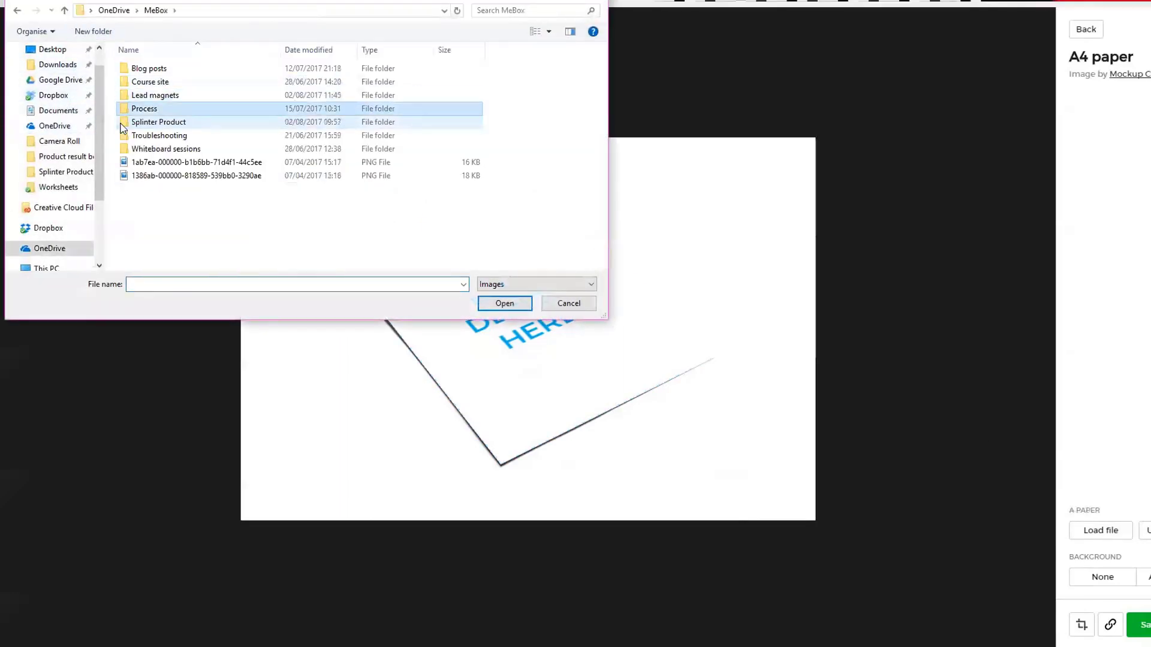
key("Up")
key("Return")
double_click(135, 109)
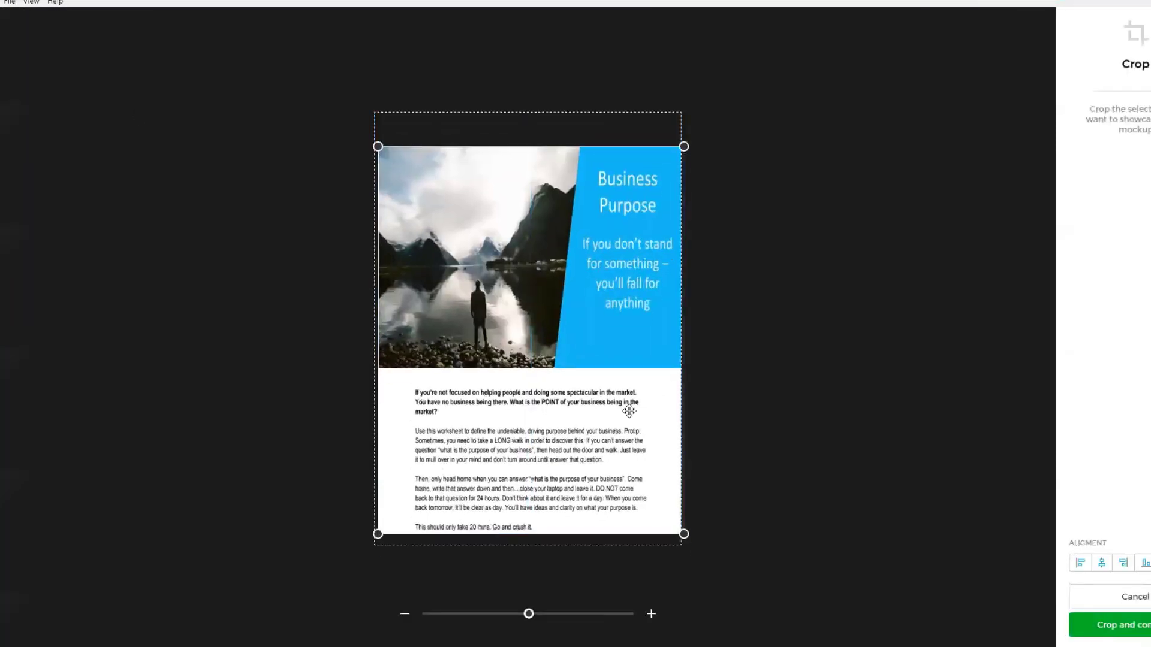
Enlarge and reposition the cover page image so it fills the whole A4 frame, and apply the crop
left_click_drag(629, 411, 636, 384)
left_click_drag(680, 487, 726, 544)
left_click_drag(624, 479, 586, 478)
left_click_drag(687, 100, 681, 106)
left_click_drag(620, 198, 629, 199)
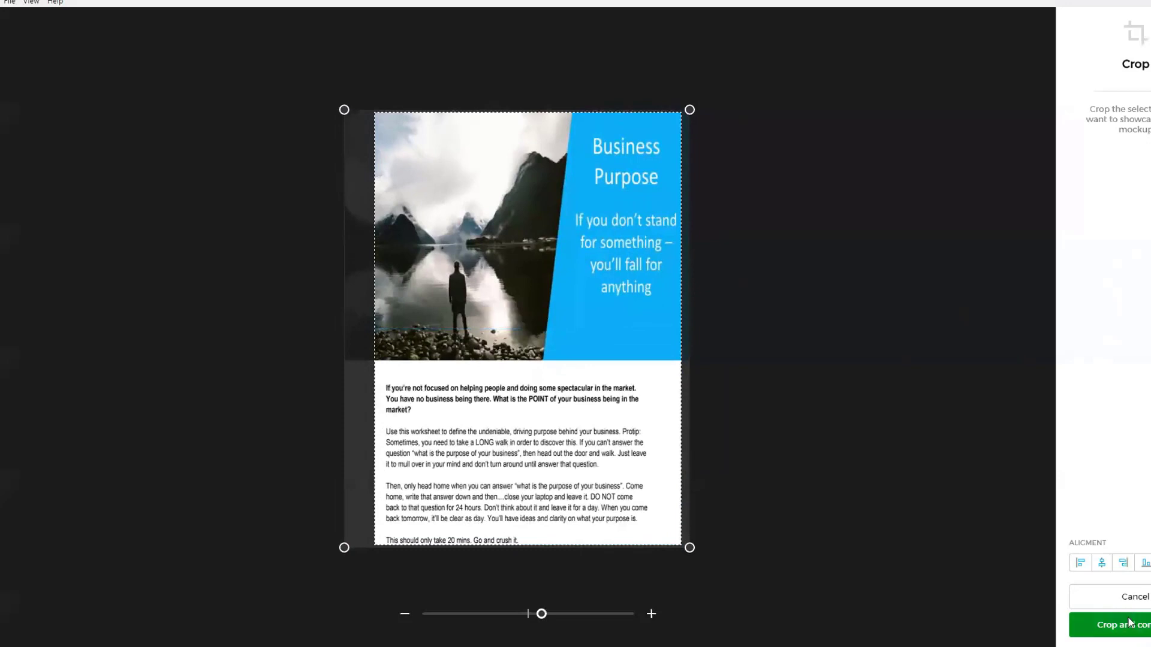
left_click(1108, 624)
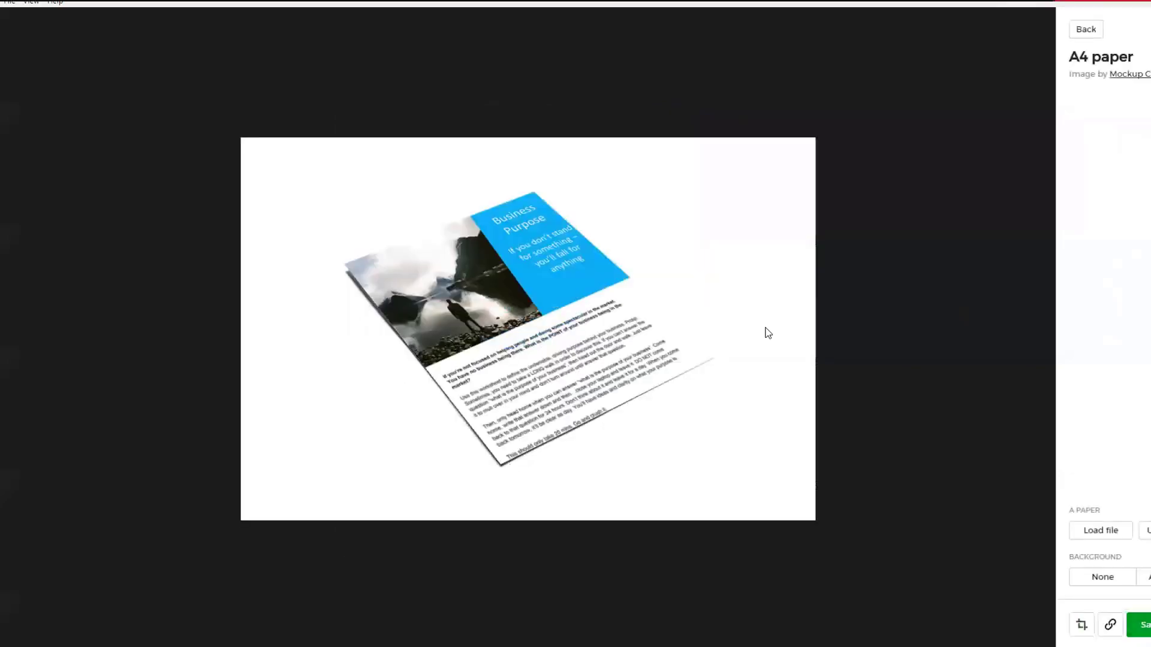
Set the mockup background to None and crop the mockup with a custom frame close around the paper
left_click(1102, 576)
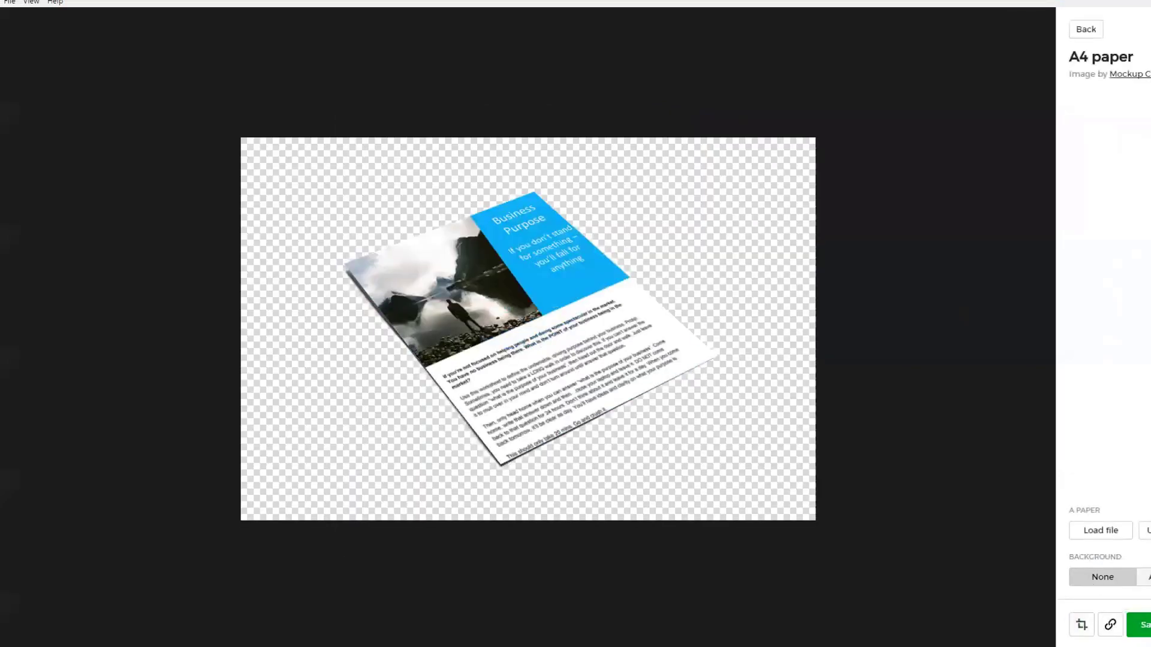
left_click(1081, 624)
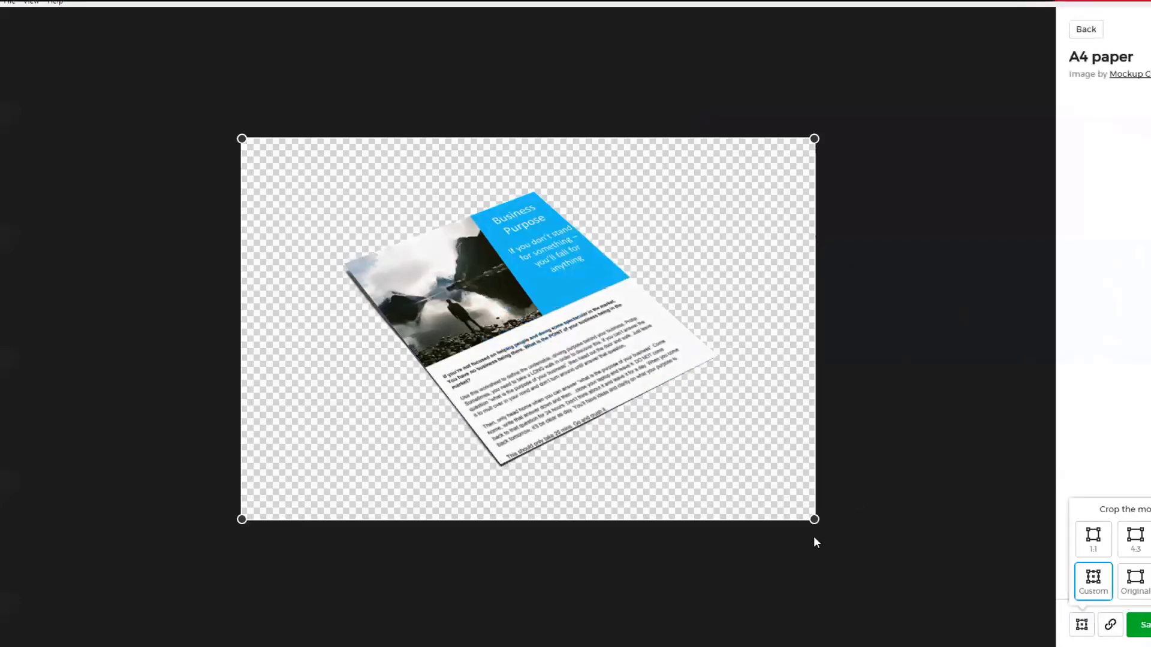
left_click_drag(815, 520, 726, 464)
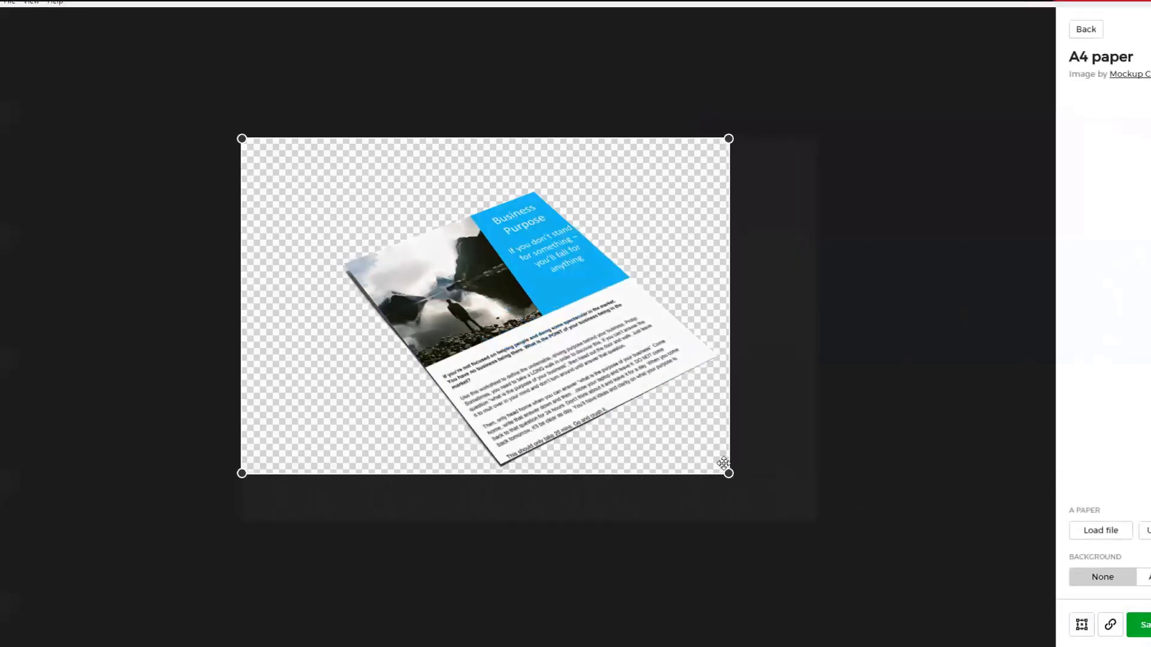
left_click_drag(245, 140, 330, 186)
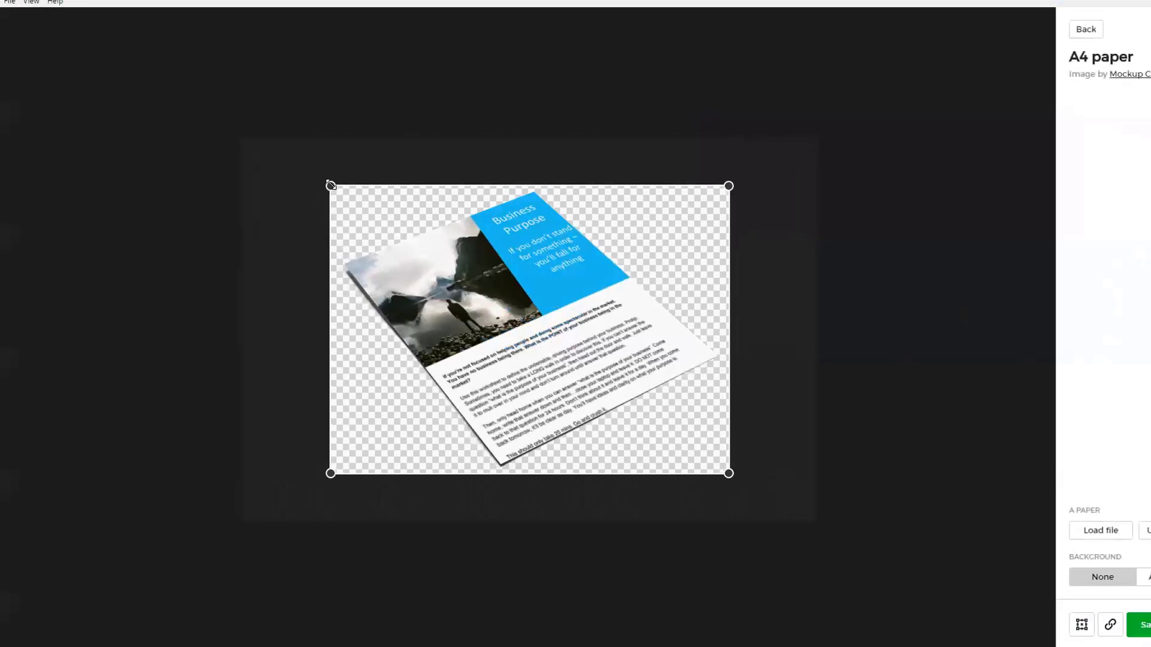
Save the mockup as the PNG "smart mock lead magnet business purpose" in the Lead magnets folder
mouse_move(1138, 625)
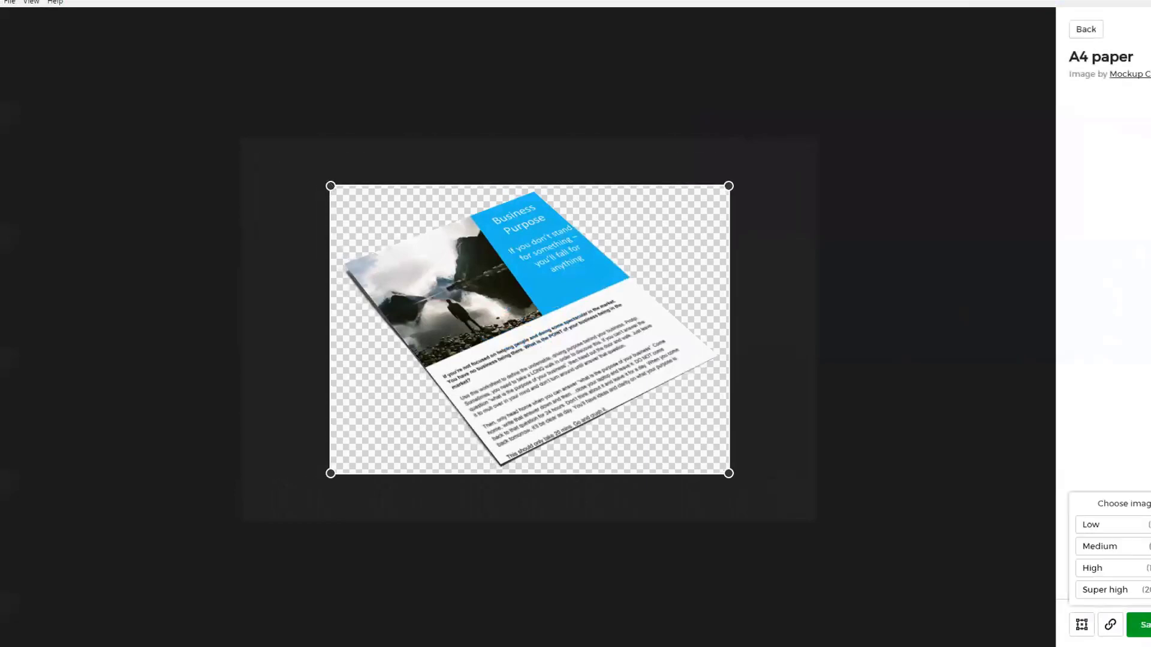
left_click(1103, 555)
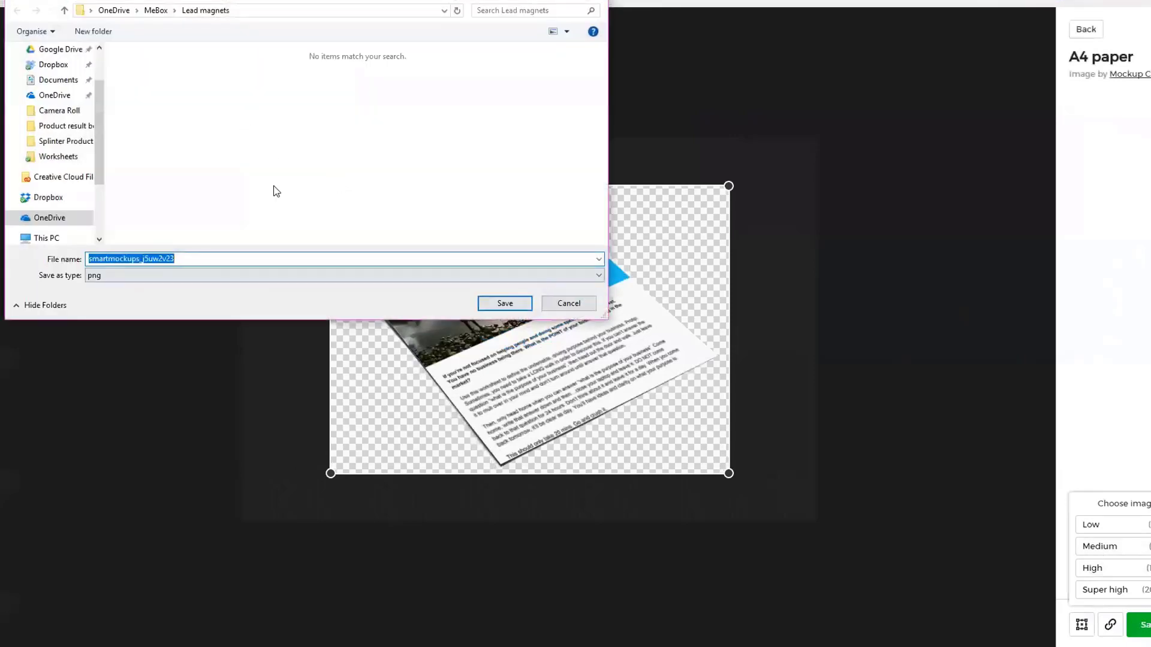
type("smart mock ")
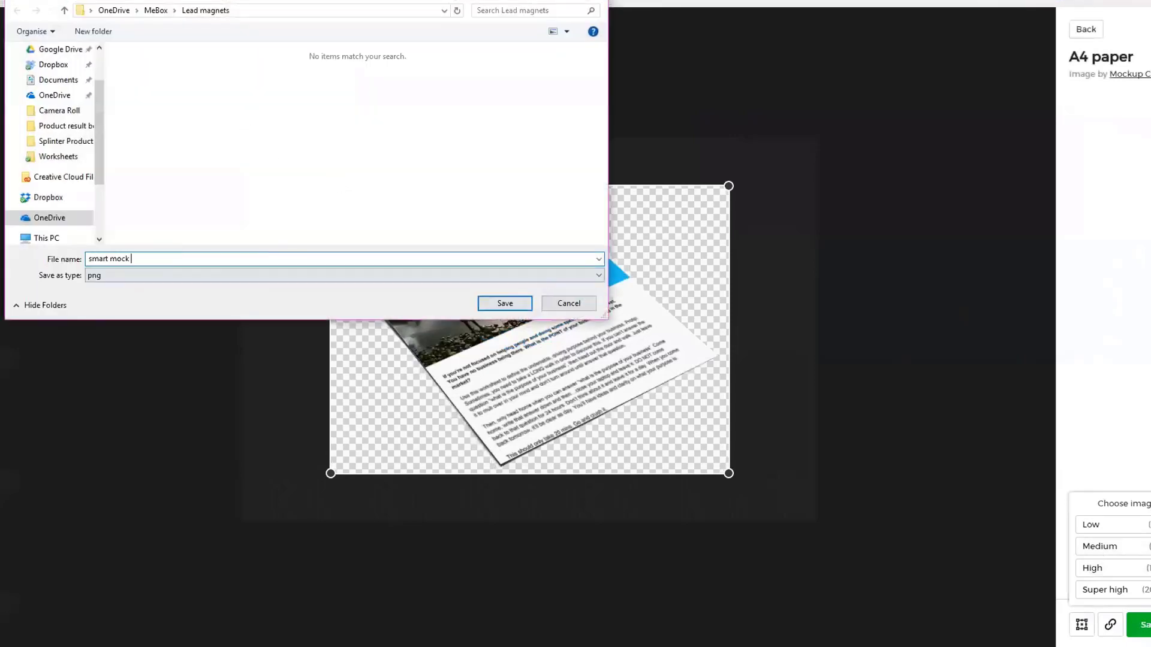
type("lead magnet business purpose")
key("Return")
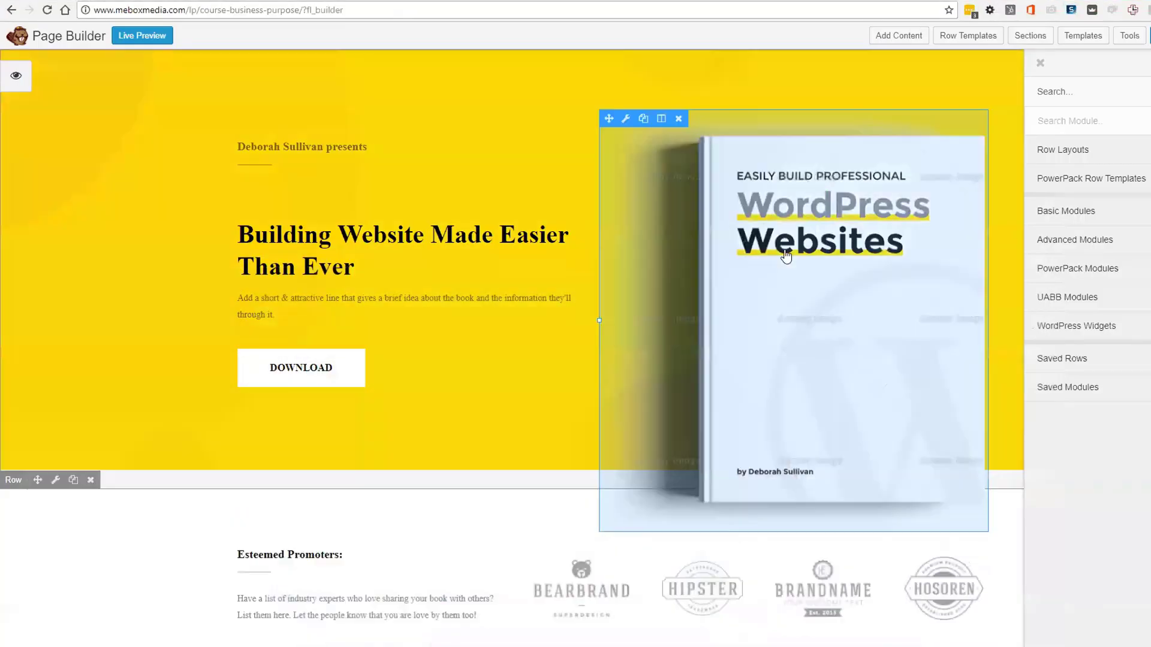
In the Page Builder, replace the book cover photo with the uploaded smart mock lead magnet business purpose image and save the photo settings
left_click(857, 261)
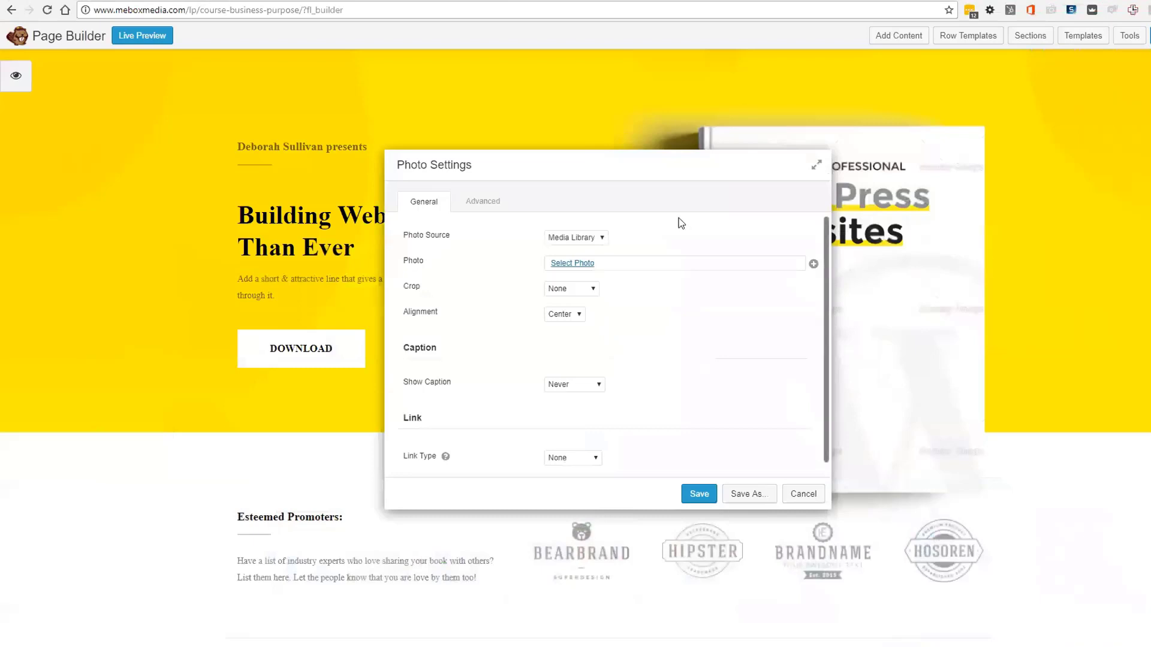
left_click(571, 264)
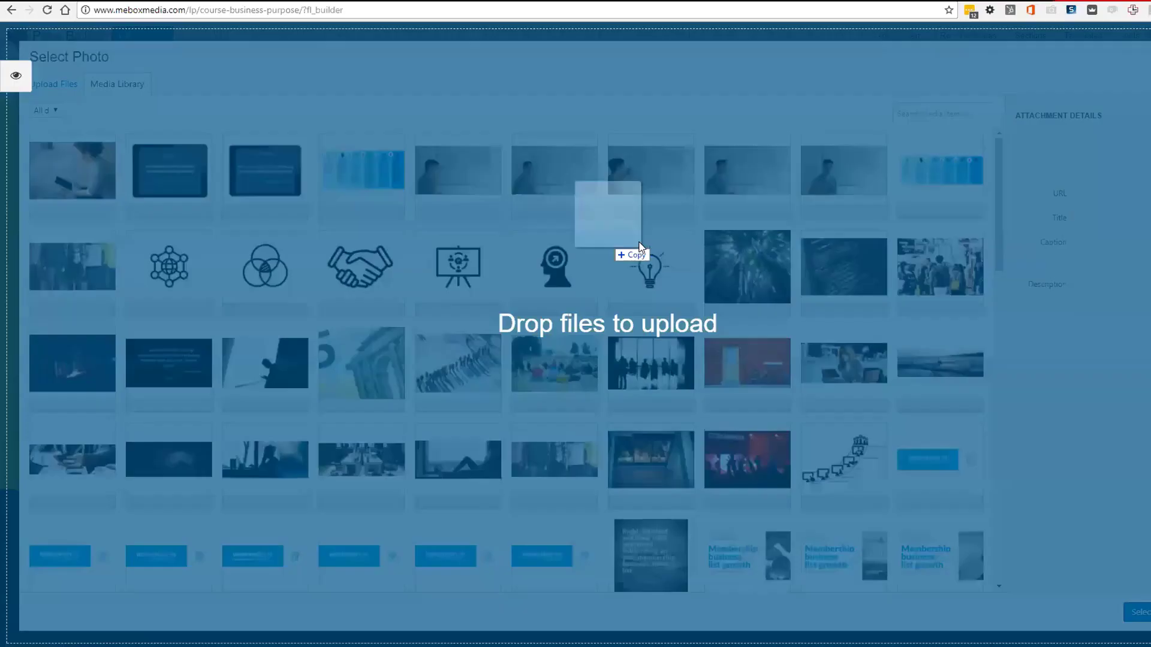
left_click_drag(629, 248, 638, 242)
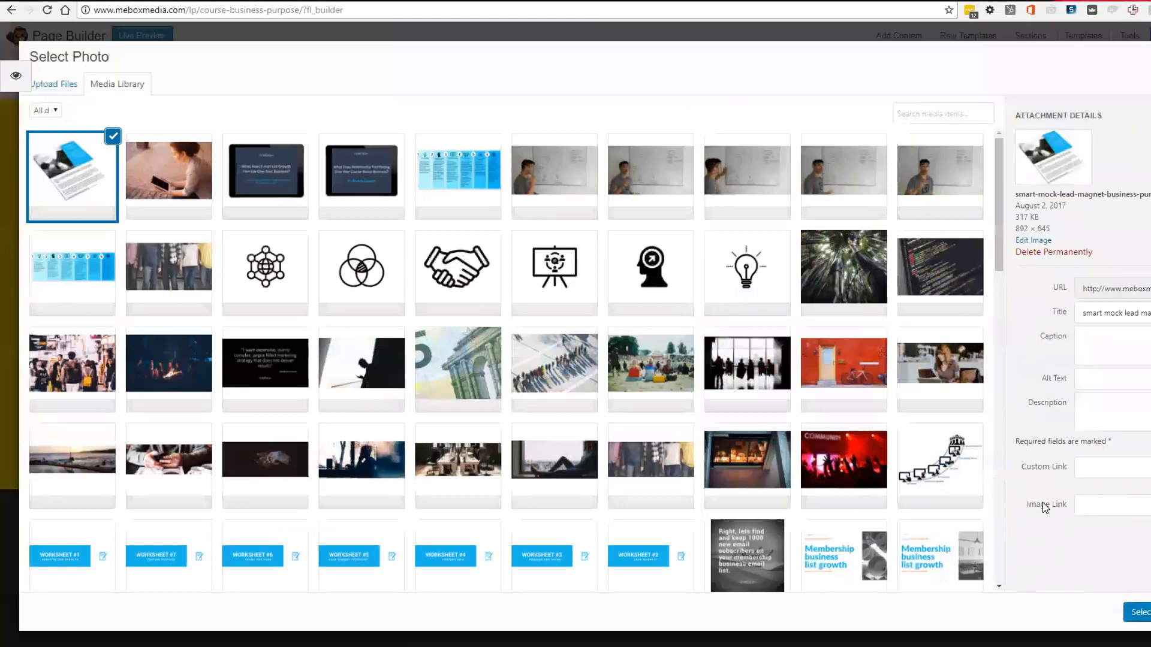
left_click(1139, 611)
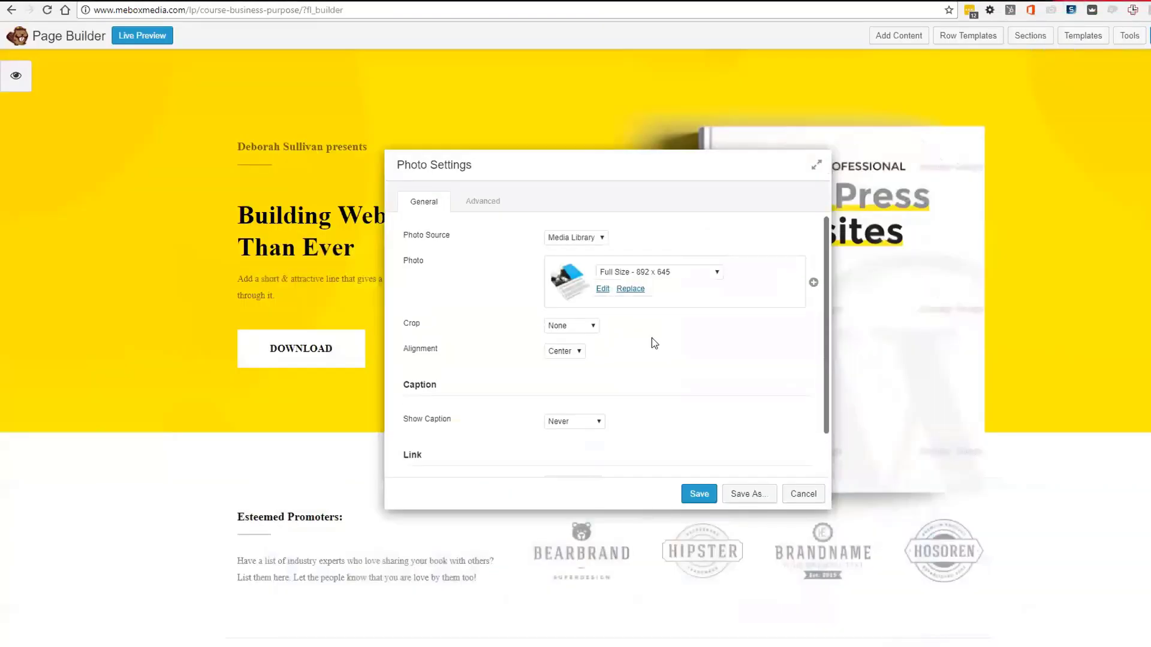
left_click(695, 499)
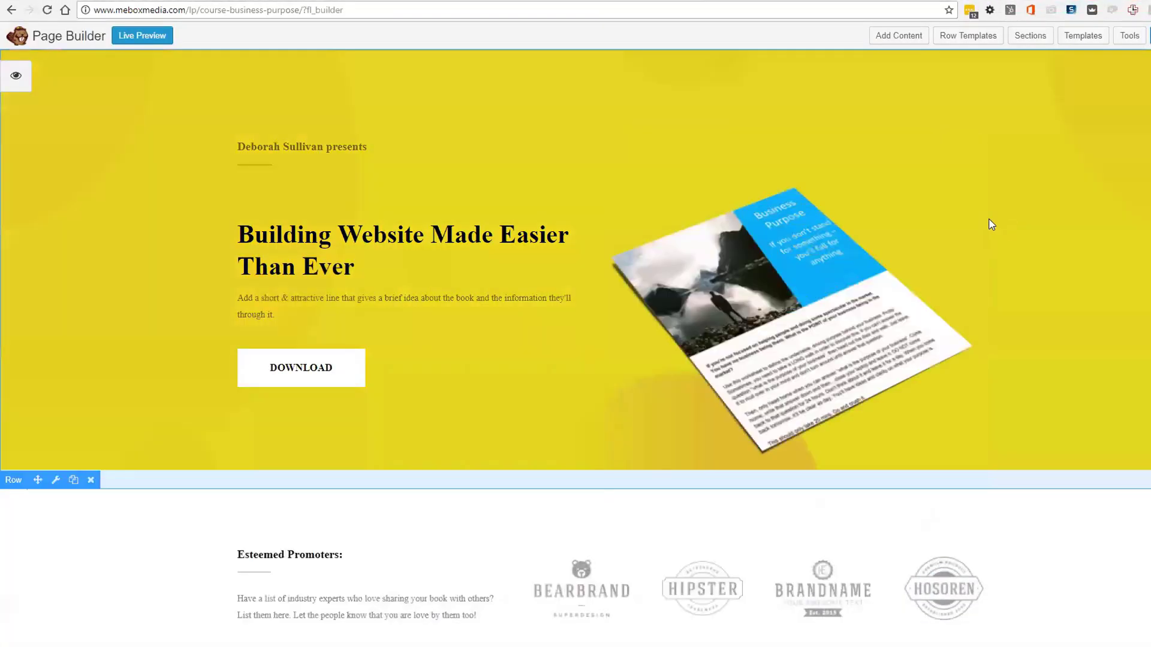
Change the small presenter heading above the main title to "MeBox Media presents"
left_click(355, 145)
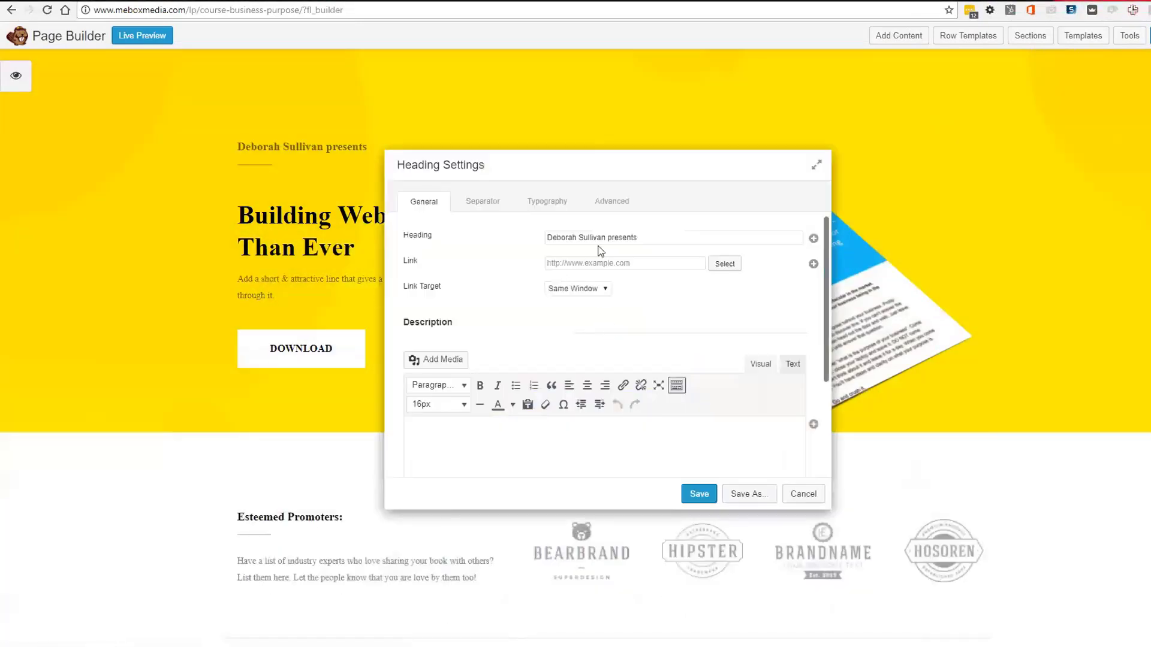
type("MeBo")
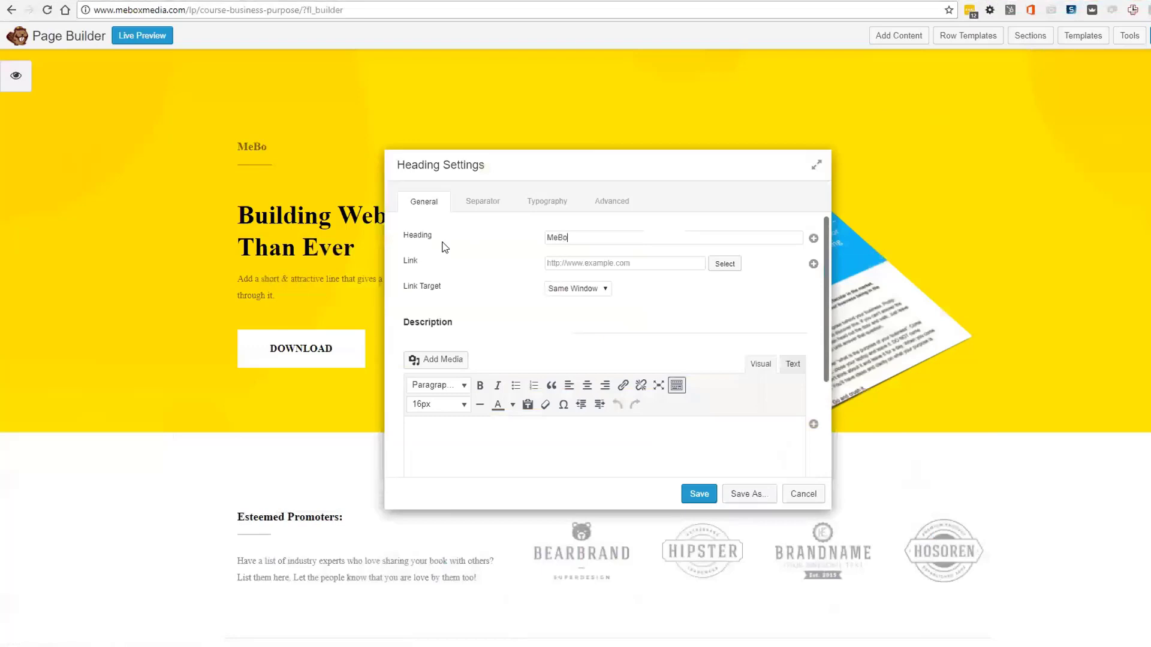
type("x Media presents")
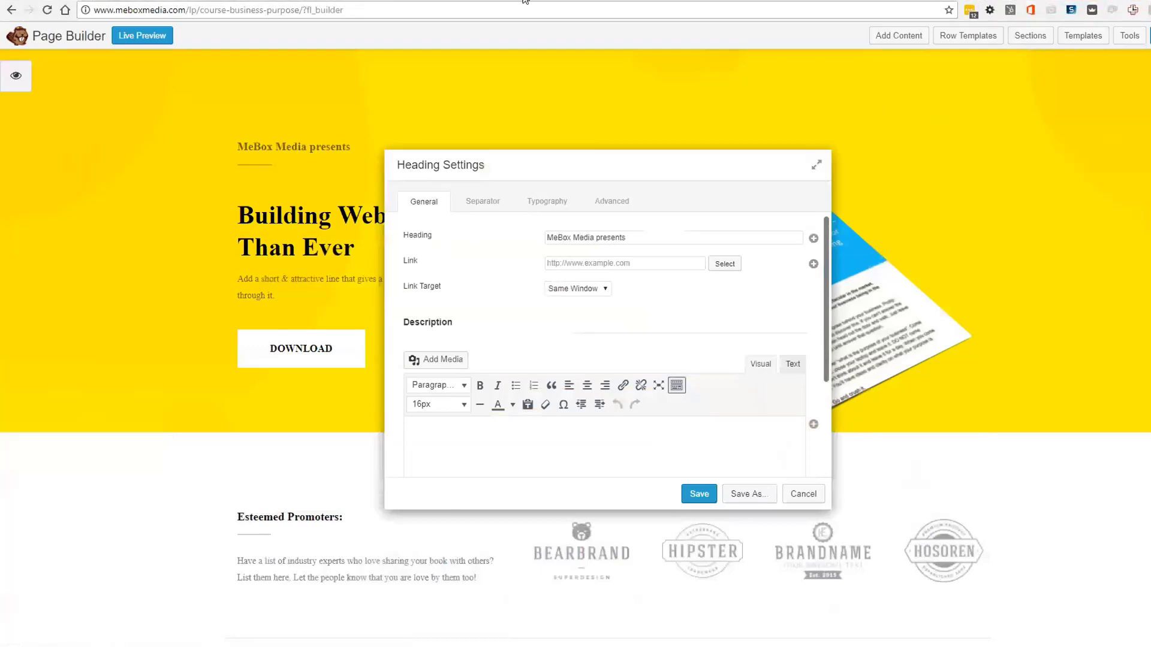
Set the font of the "MeBox Media presents" heading to Default
left_click(546, 201)
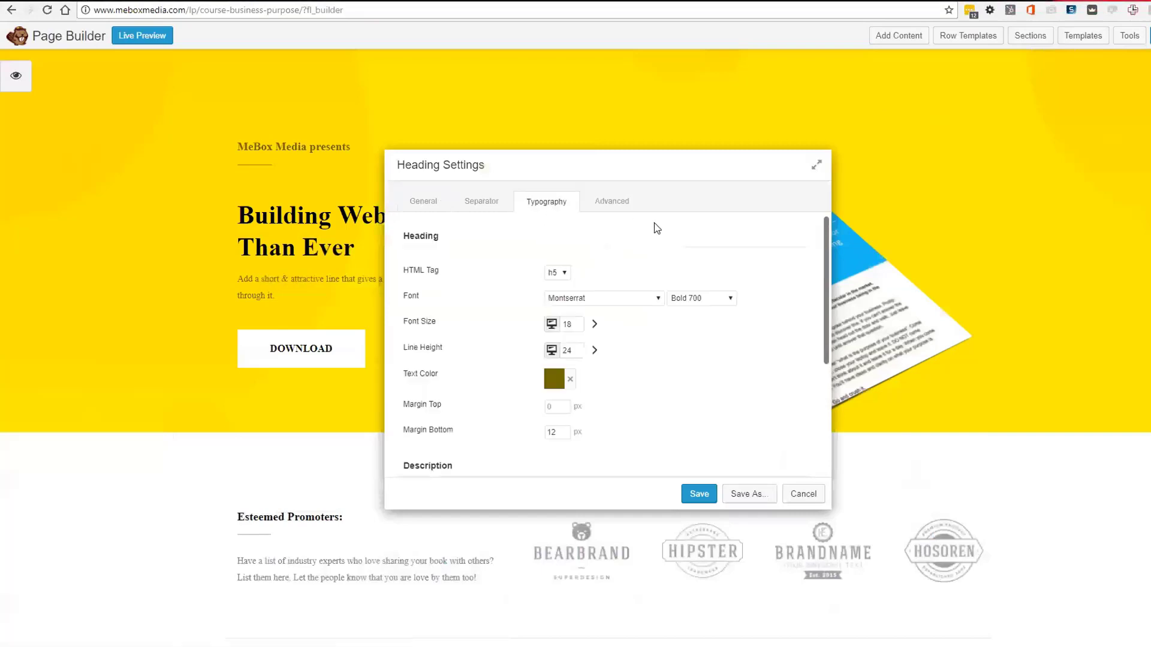
left_click(613, 296)
left_click_drag(659, 421, 658, 313)
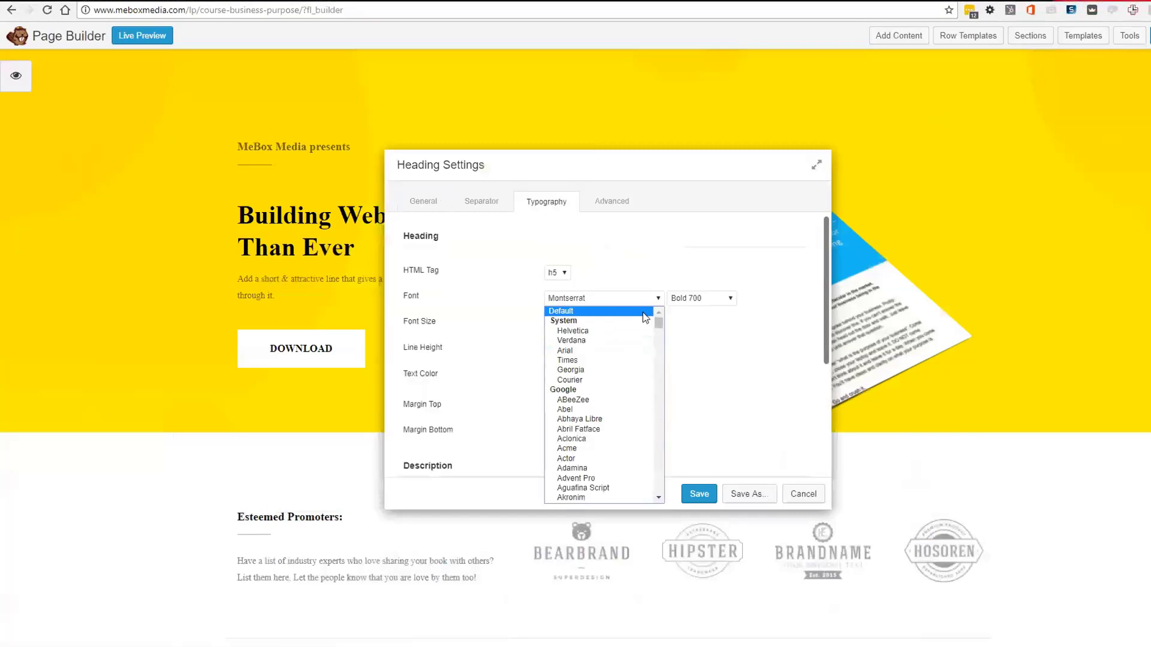
left_click(645, 311)
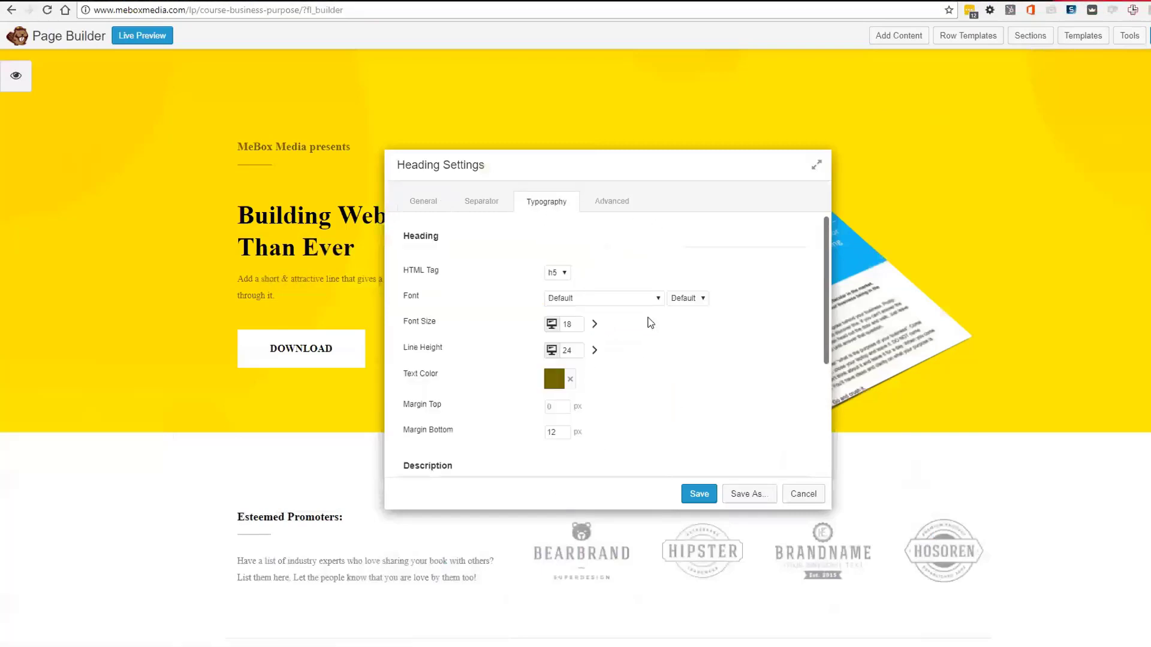
Set the presenter heading's text color to the saved light blue #1ab7ea and save the heading settings
left_click(554, 379)
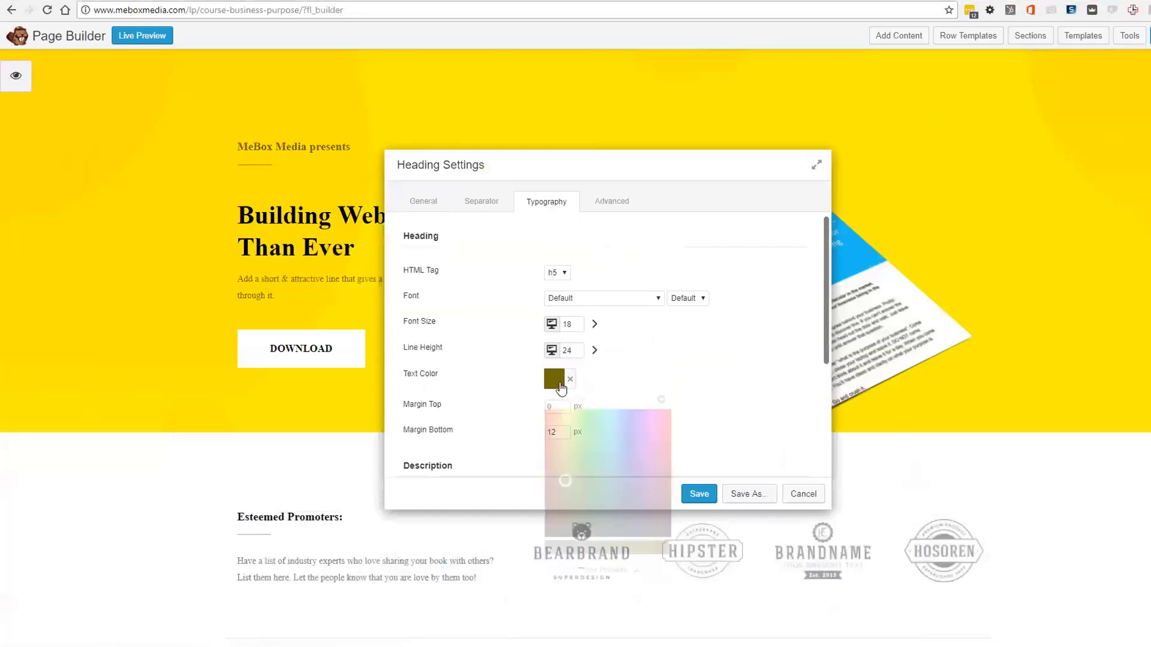
left_click(590, 565)
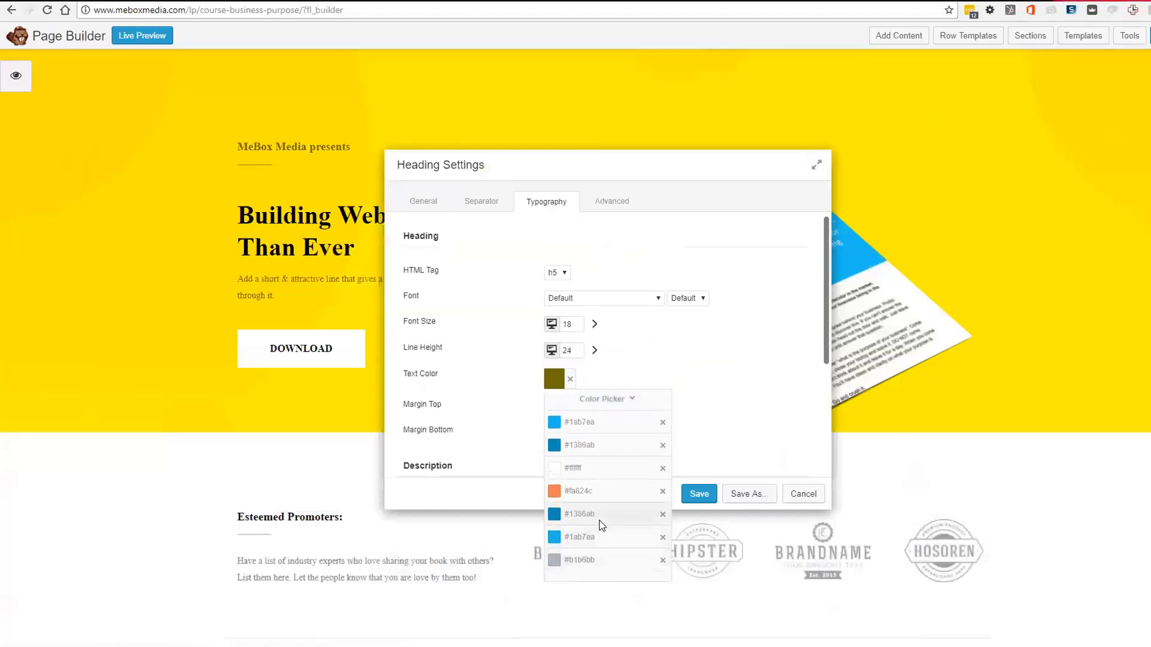
left_click(594, 545)
left_click(723, 459)
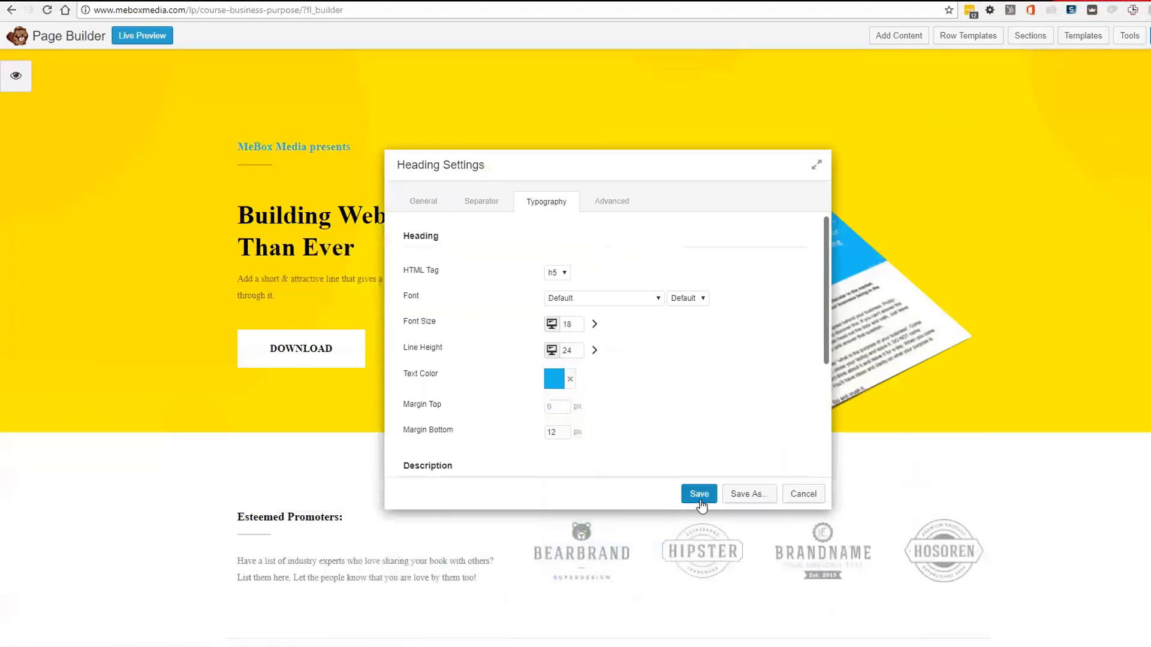
scroll(709, 459, "down", 3)
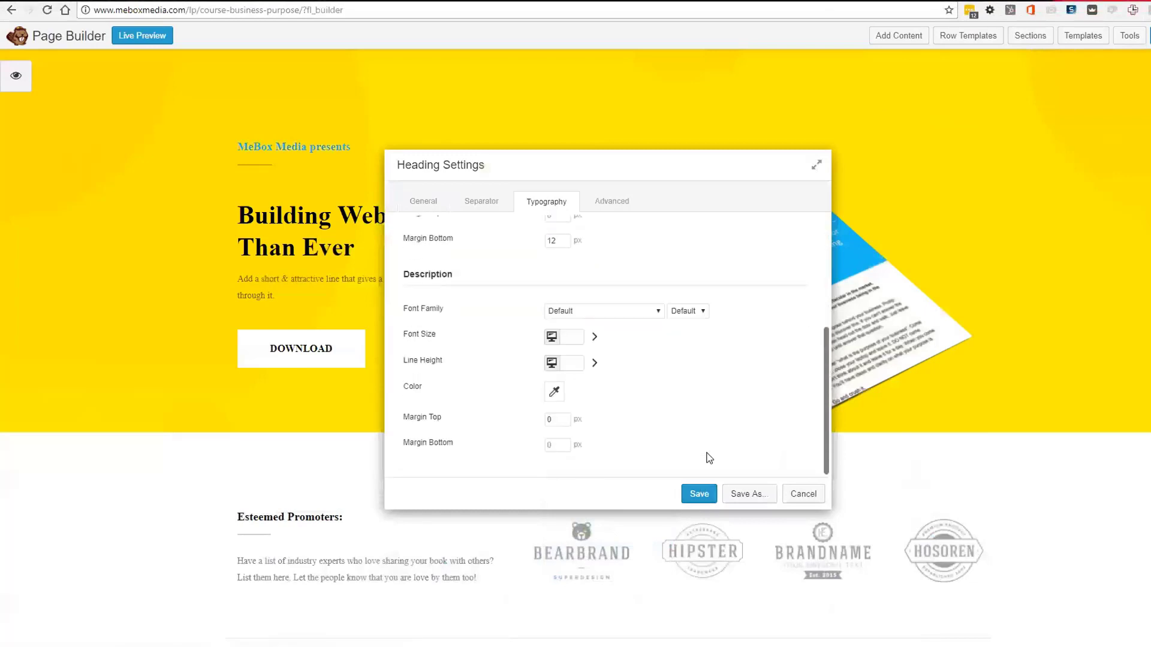
scroll(659, 390, "up", 3)
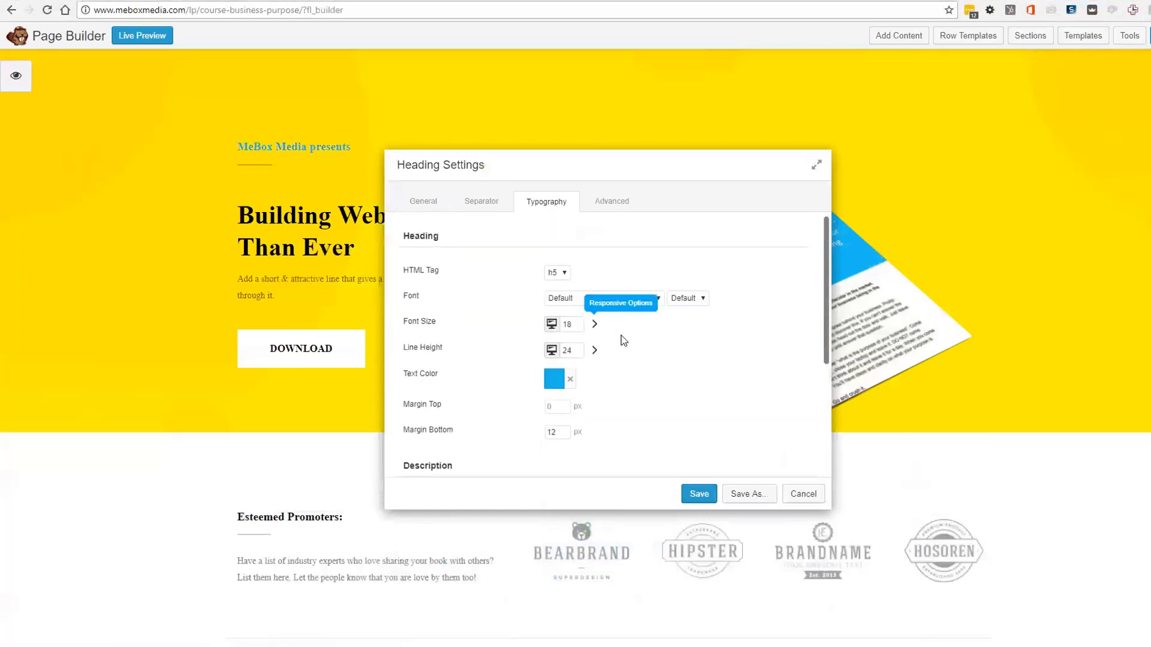
left_click(701, 493)
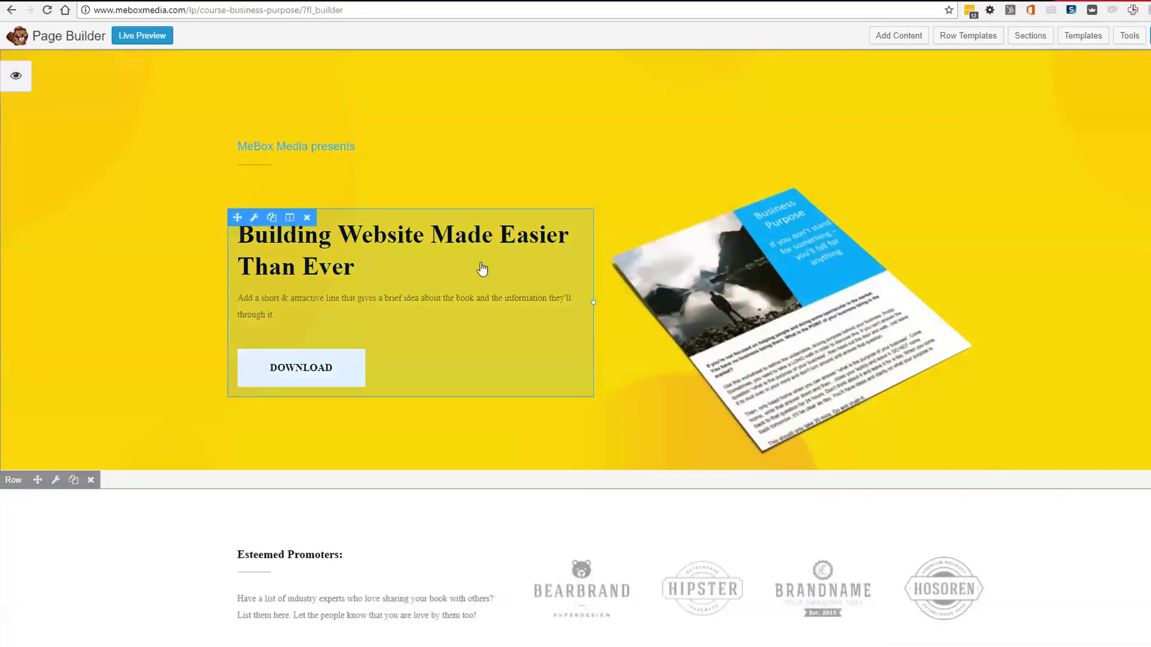
Replace the main info box title with "Get total clarity on your course business", copied from the Google Docs copy document
left_click(482, 270)
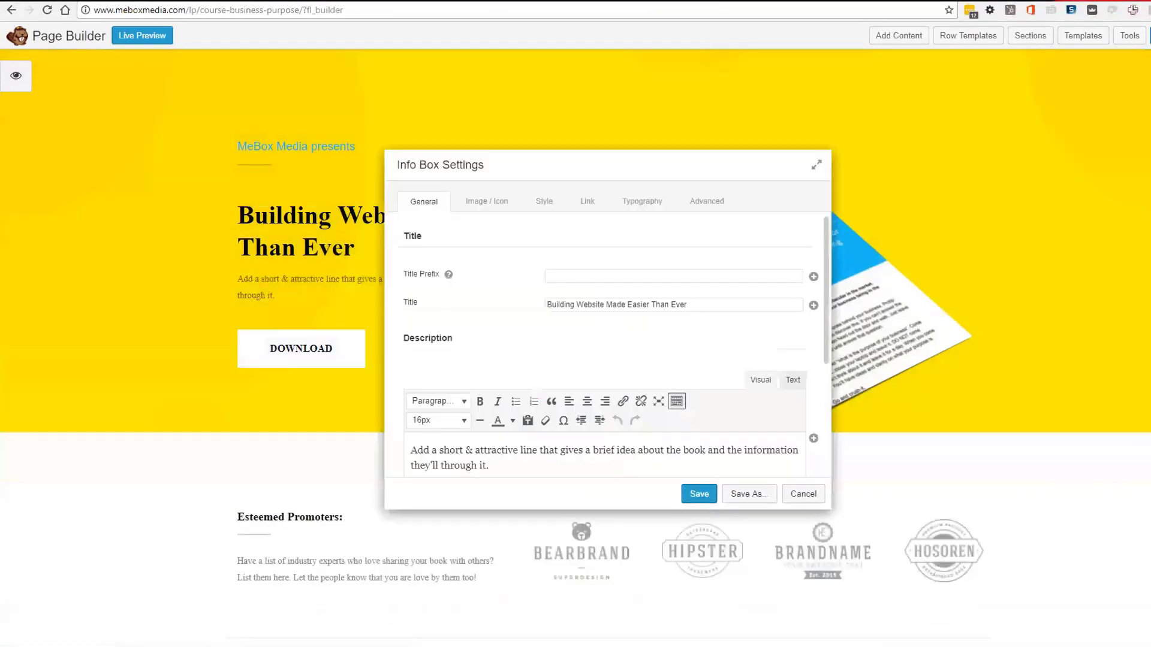
left_click(779, 1)
left_click_drag(557, 202, 323, 170)
key("ctrl+c")
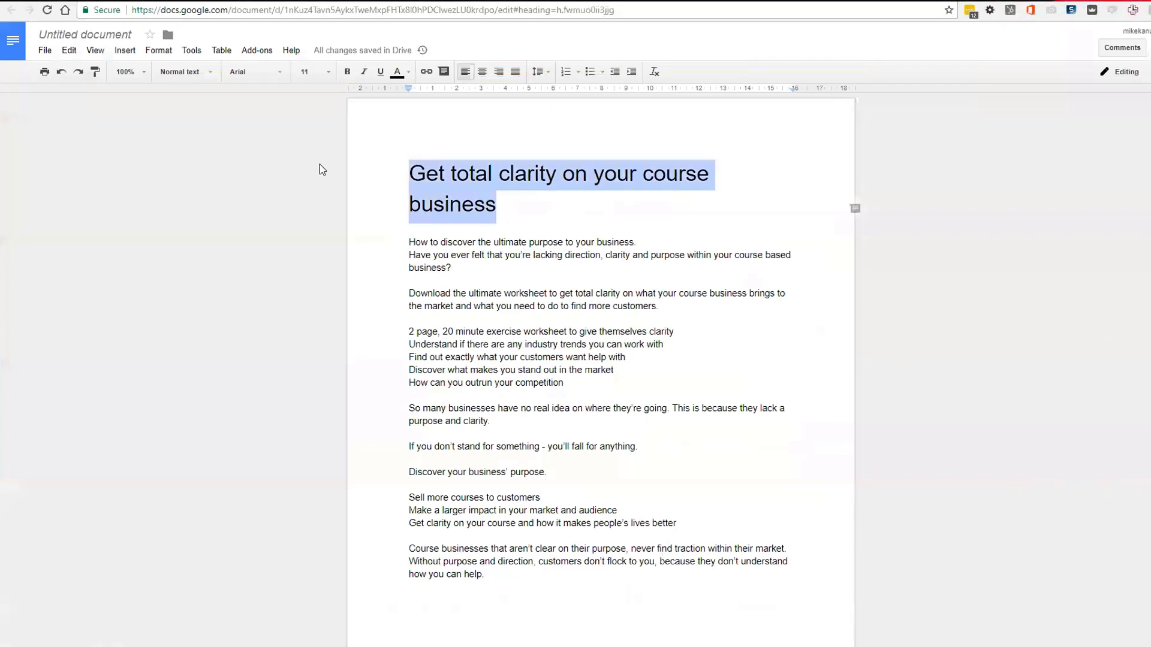
left_click(336, 1)
left_click(479, 2)
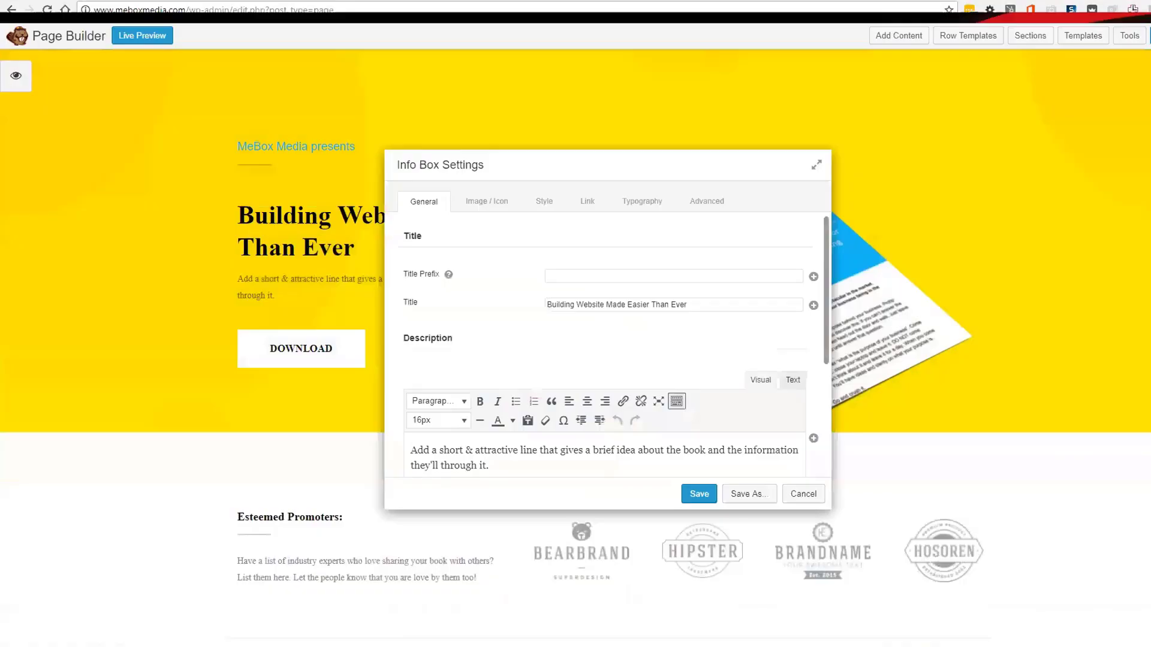
key("ctrl+a")
key("ctrl+v")
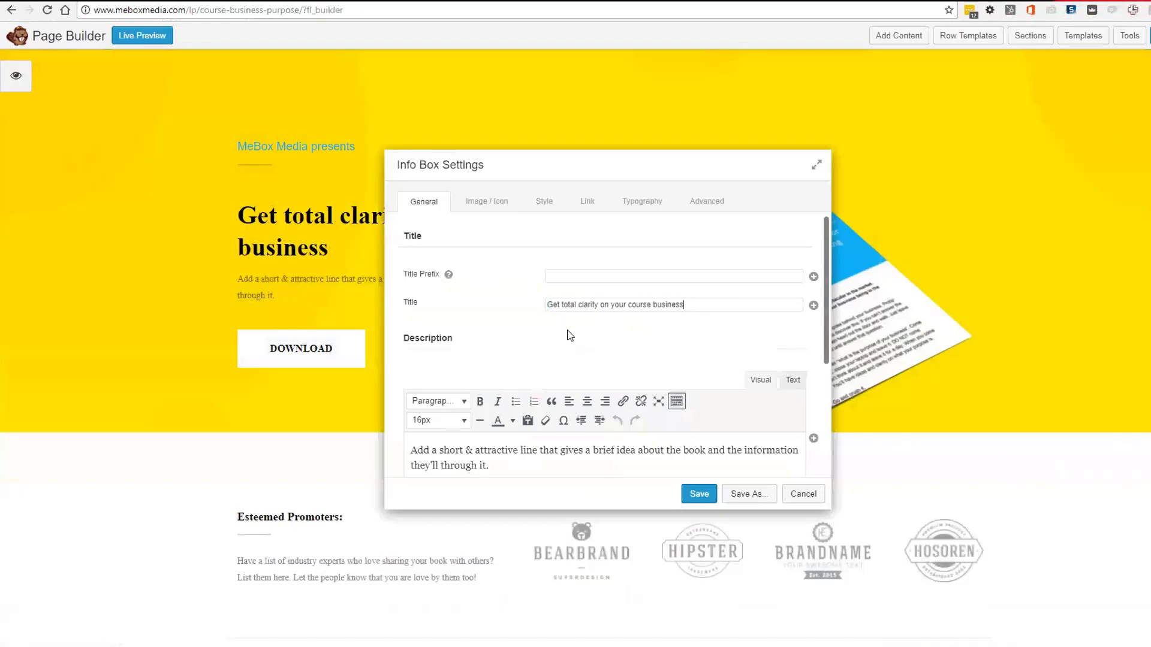
Replace the info box description with the Google Docs line "How to discover the ultimate purpose to your business."
left_click(336, 1)
left_click(455, 268)
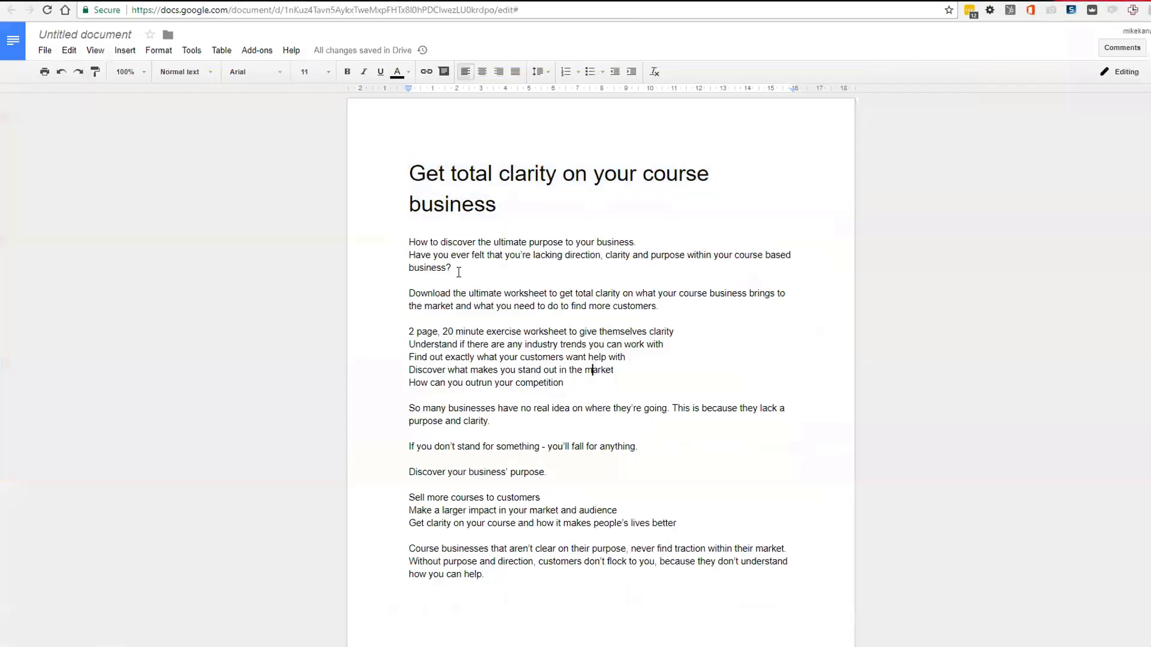
left_click_drag(456, 267, 391, 246)
left_click_drag(646, 242, 347, 227)
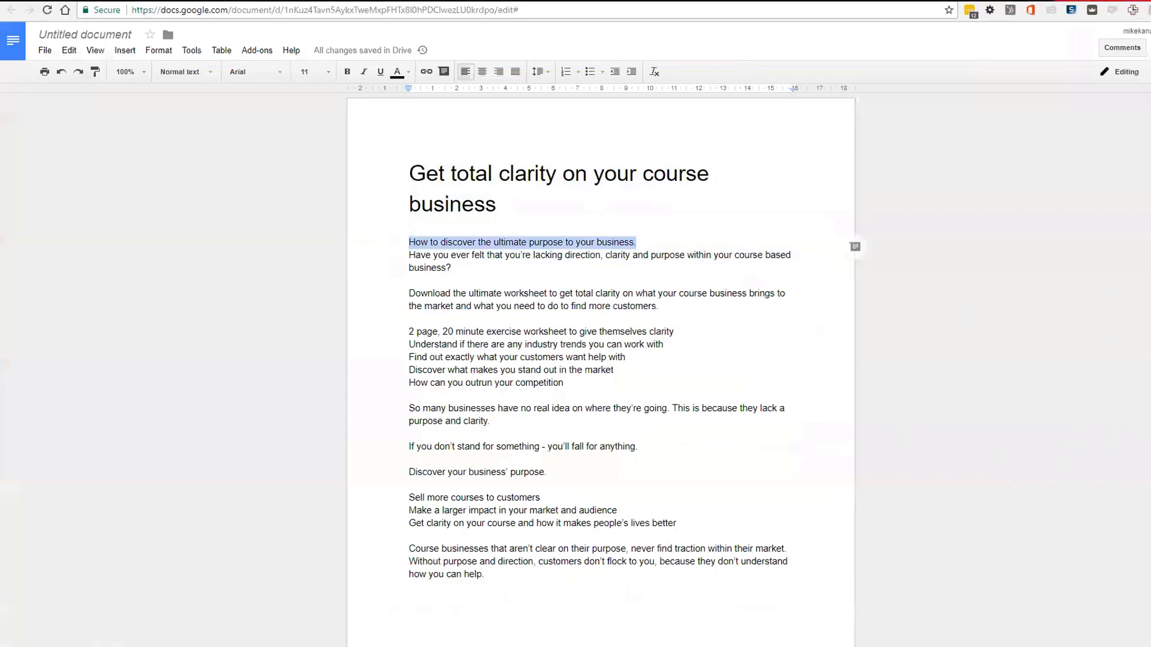
left_click(456, 2)
scroll(623, 387, "down", 3)
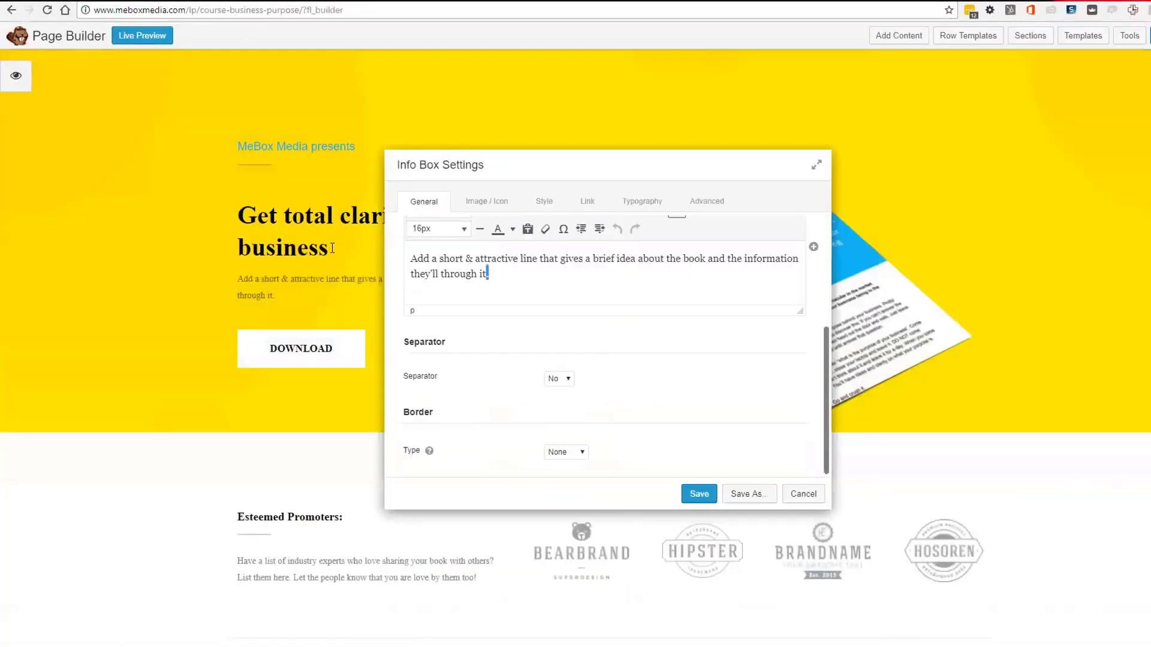
key("ctrl+a")
type("How to discover the ultimate purpose in your business.")
Set the font family of the info box title to Default
scroll(623, 324, "up", 5)
left_click(711, 210)
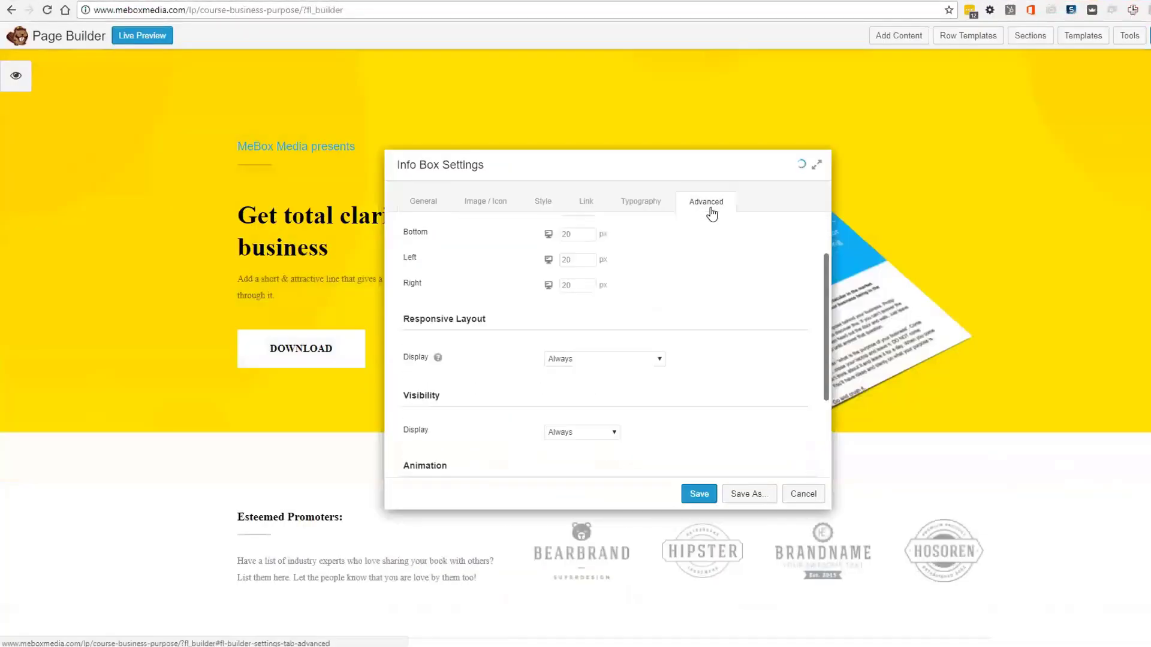
scroll(686, 298, "up", 1)
left_click(640, 202)
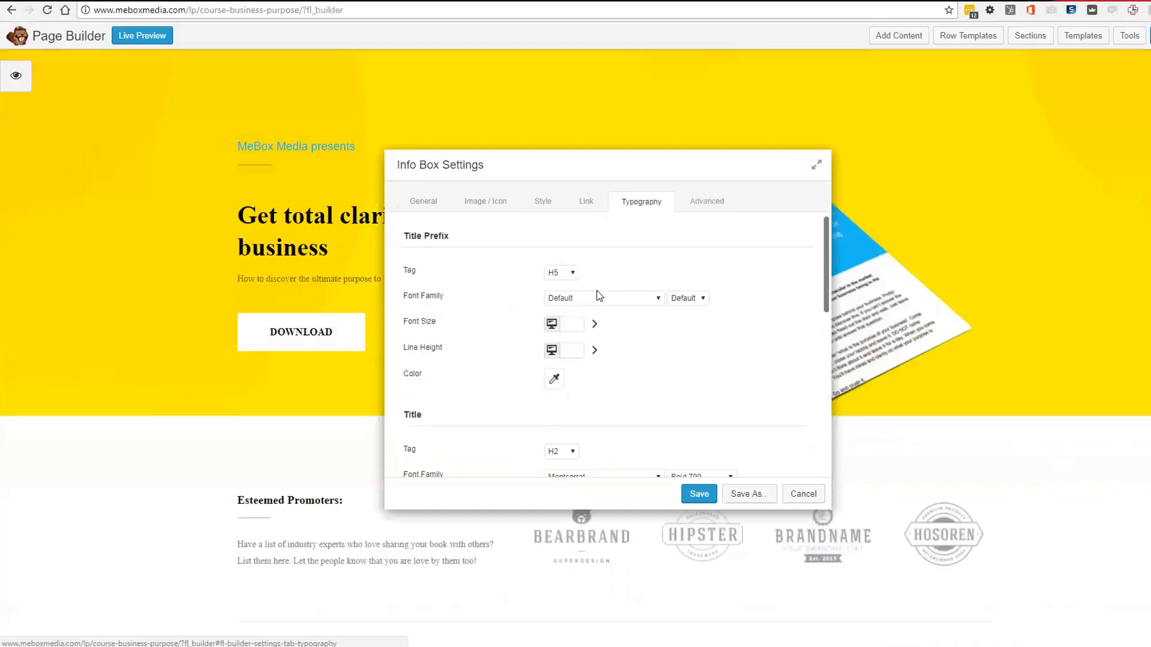
left_click(596, 298)
left_click(709, 360)
scroll(710, 354, "down", 3)
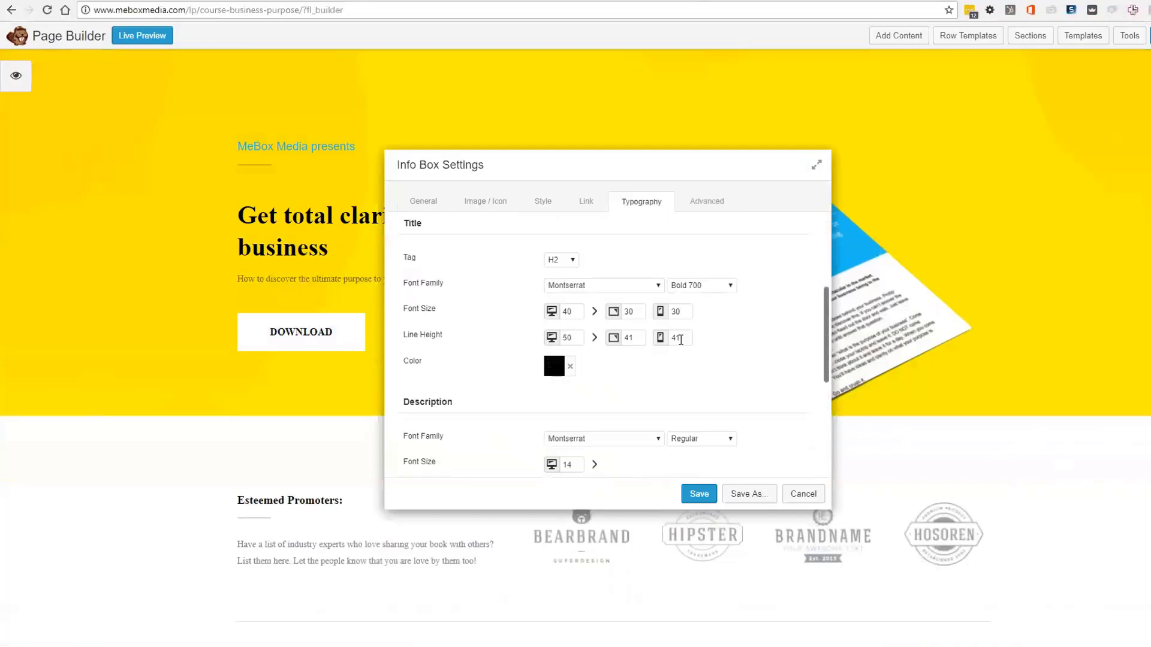
left_click(590, 287)
left_click_drag(658, 406, 658, 306)
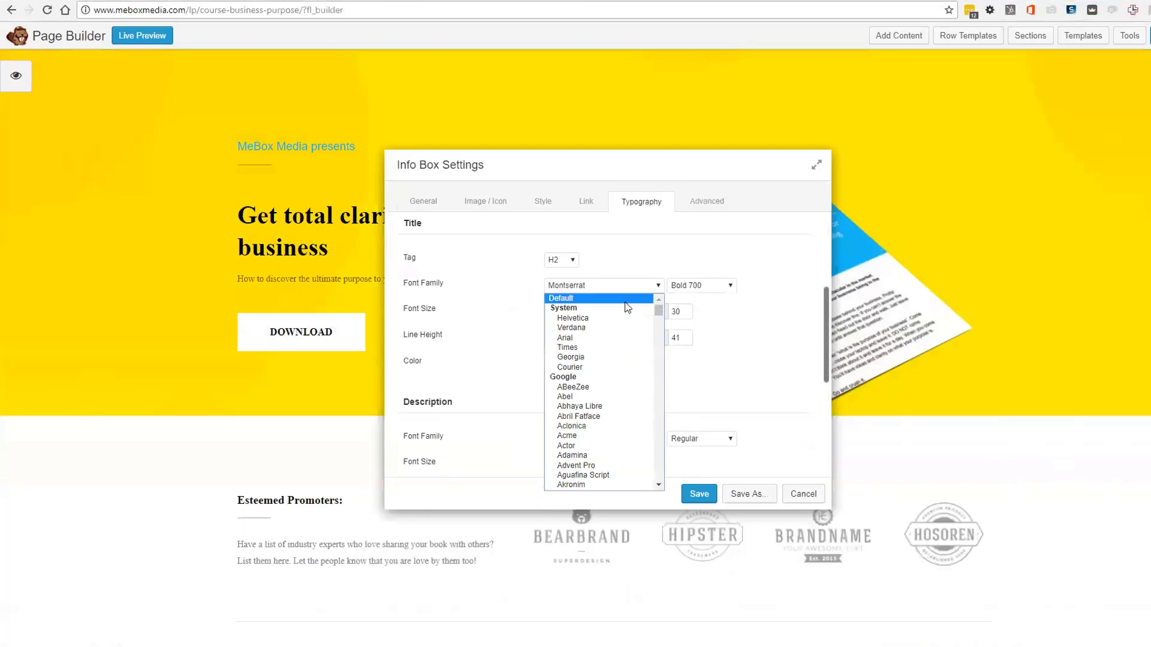
left_click(626, 300)
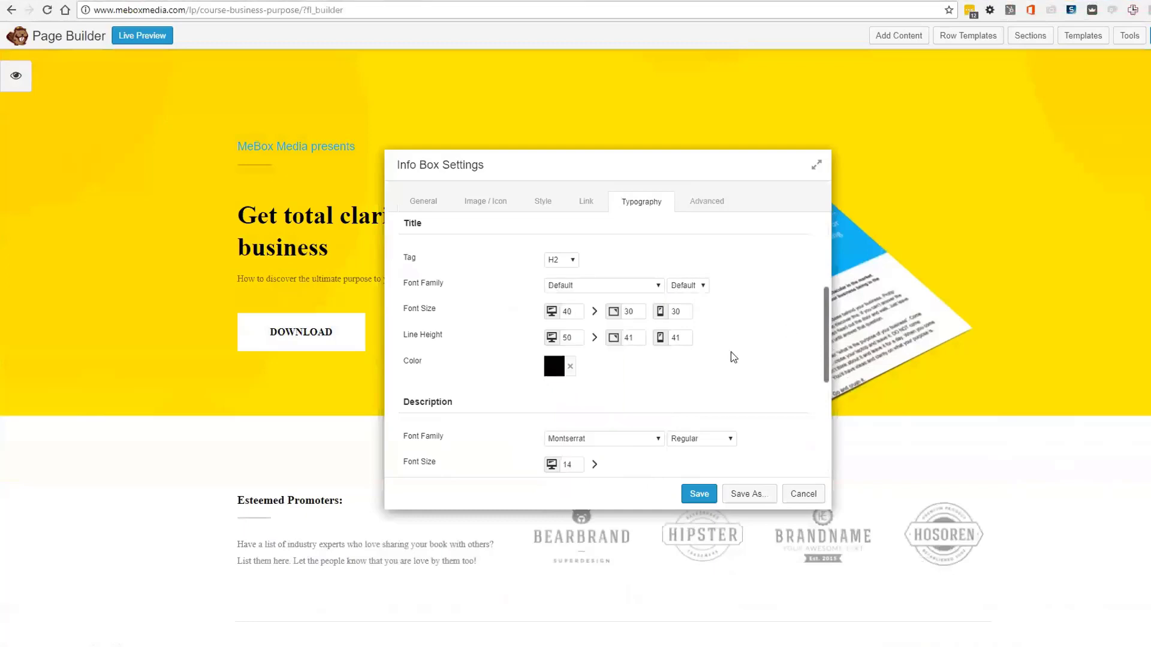
Set the font families of the info box description and the CTA button text to Default
scroll(732, 353, "down", 1)
left_click(640, 374)
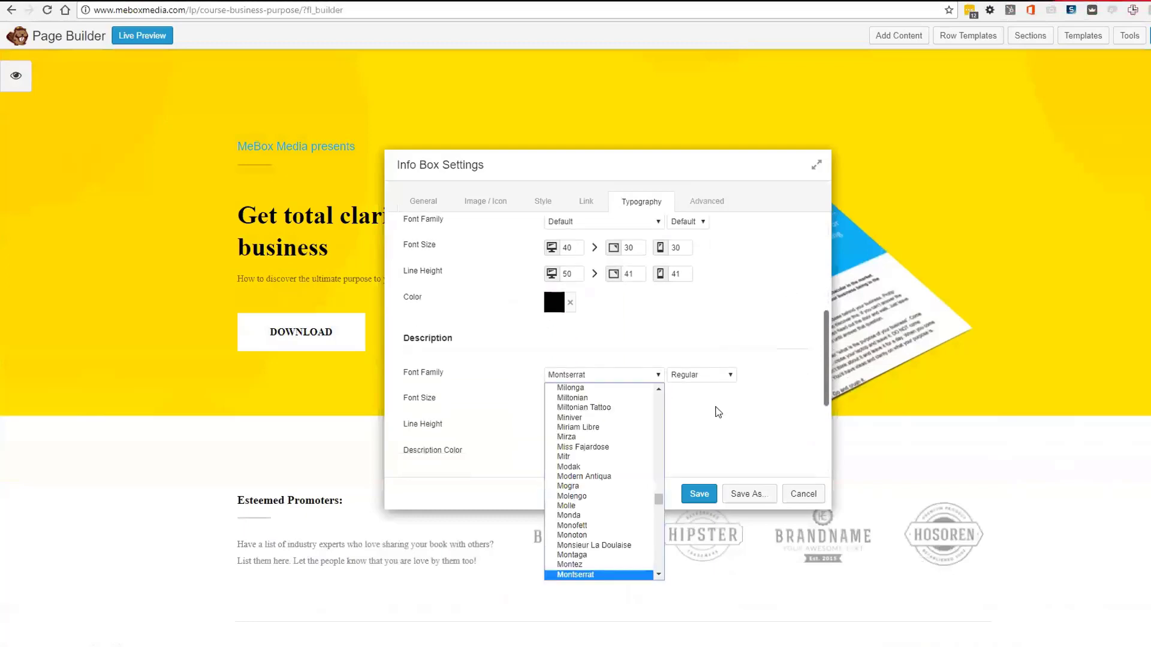
left_click_drag(658, 499, 653, 394)
left_click(581, 393)
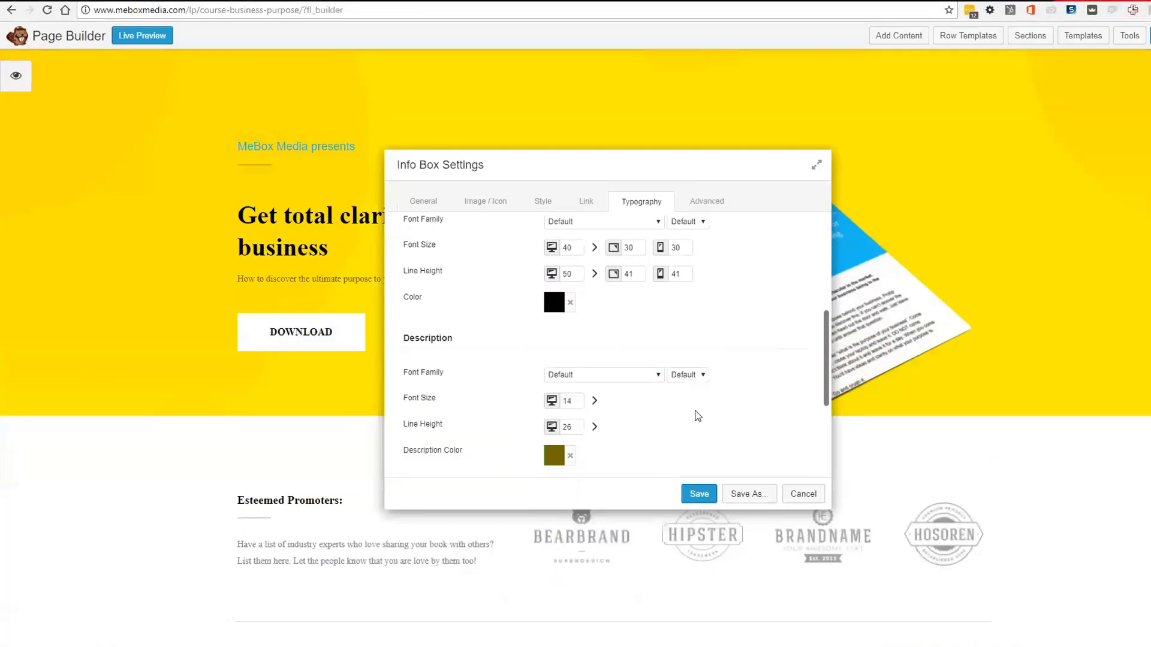
scroll(697, 415, "down", 3)
left_click(656, 341)
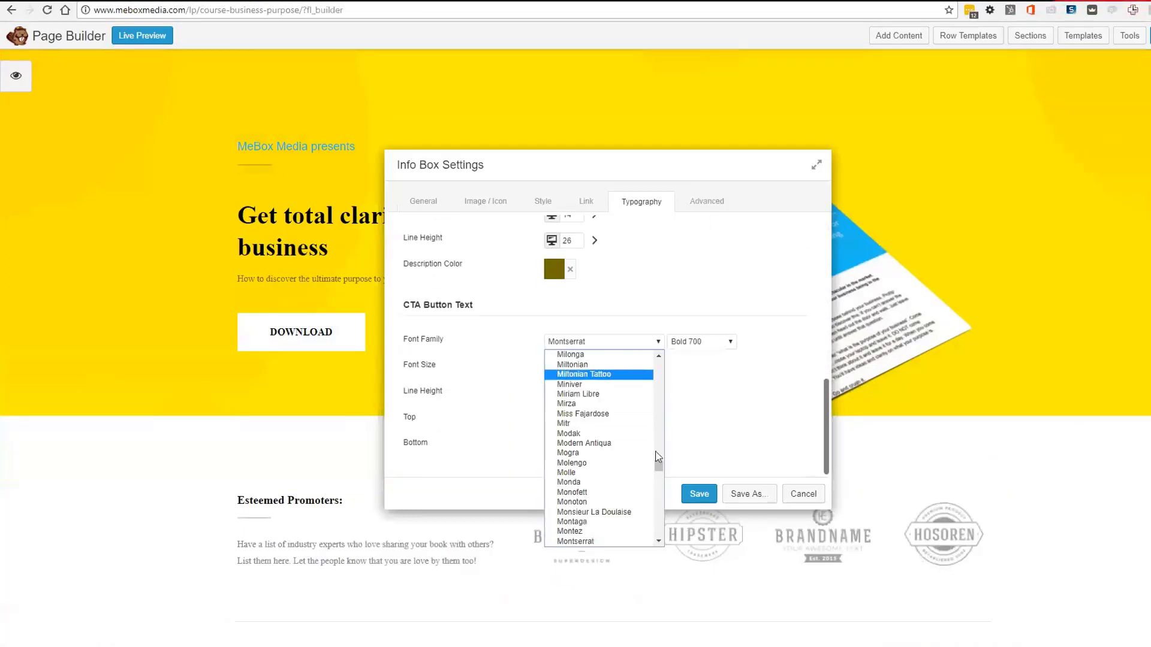
left_click_drag(658, 458, 642, 362)
left_click(632, 358)
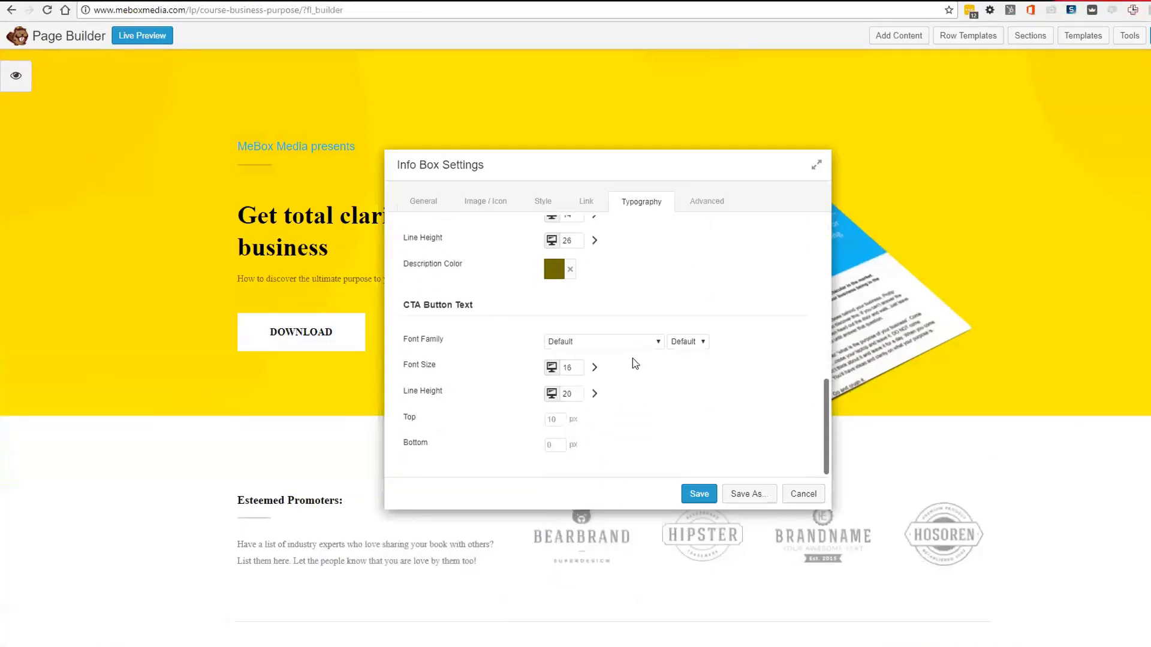
Remove the download button from the info box by setting its call to action type to None, and save the settings
left_click(485, 207)
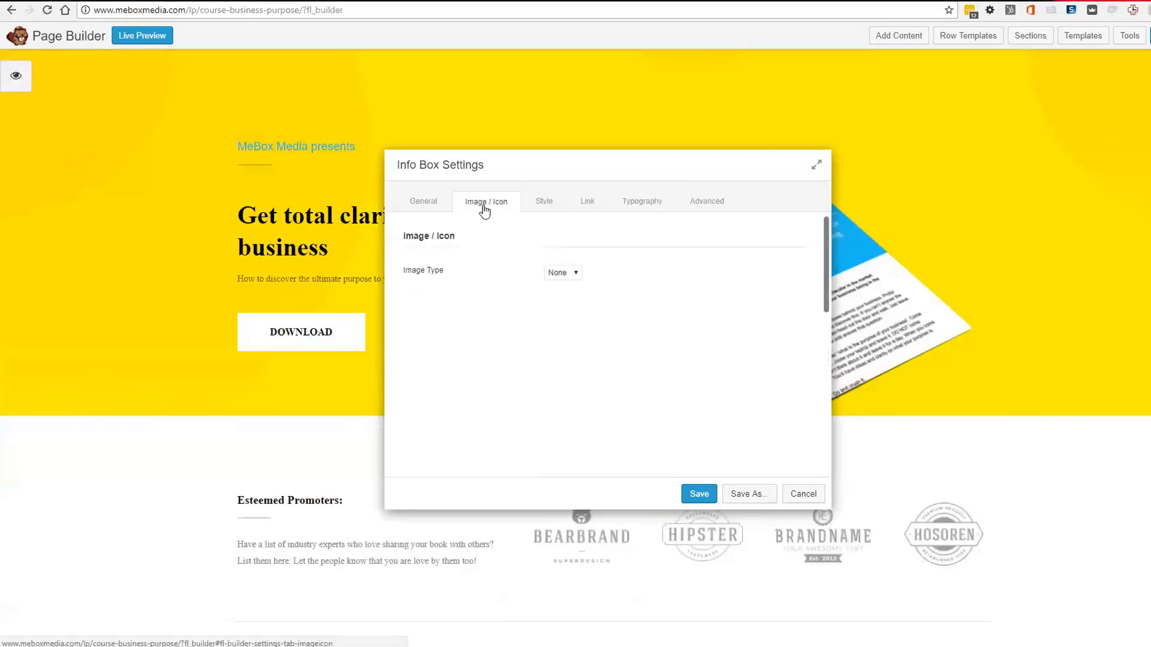
left_click(589, 201)
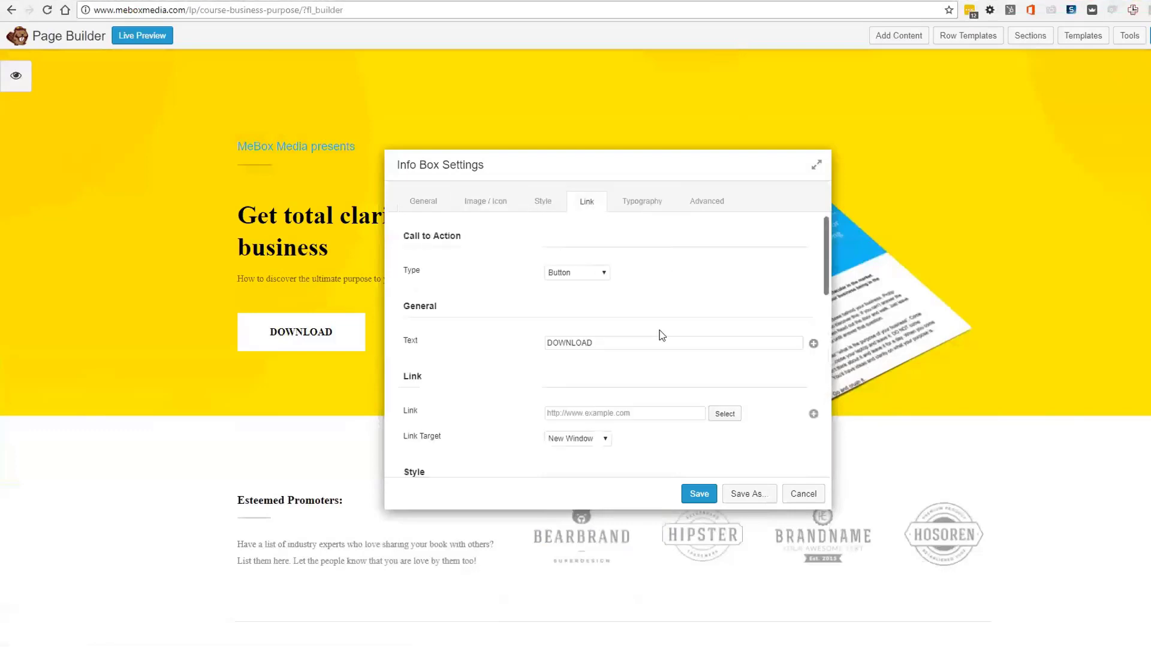
scroll(665, 327, "down", 3)
scroll(678, 310, "up", 3)
left_click(580, 274)
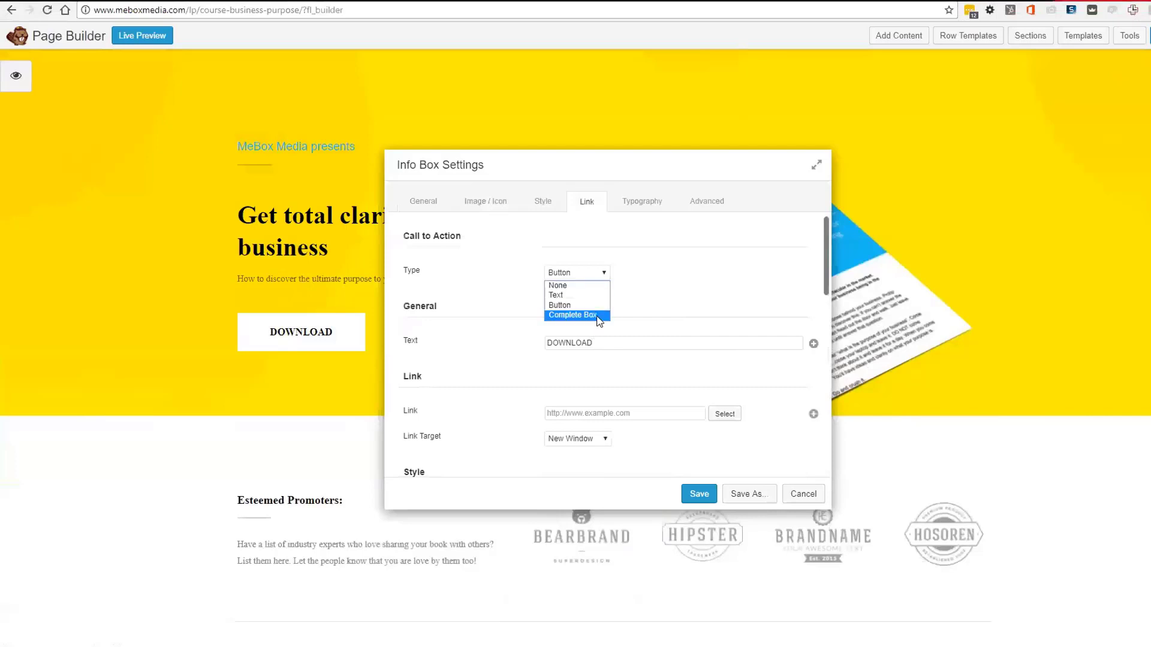
left_click(597, 316)
left_click(597, 274)
left_click(583, 285)
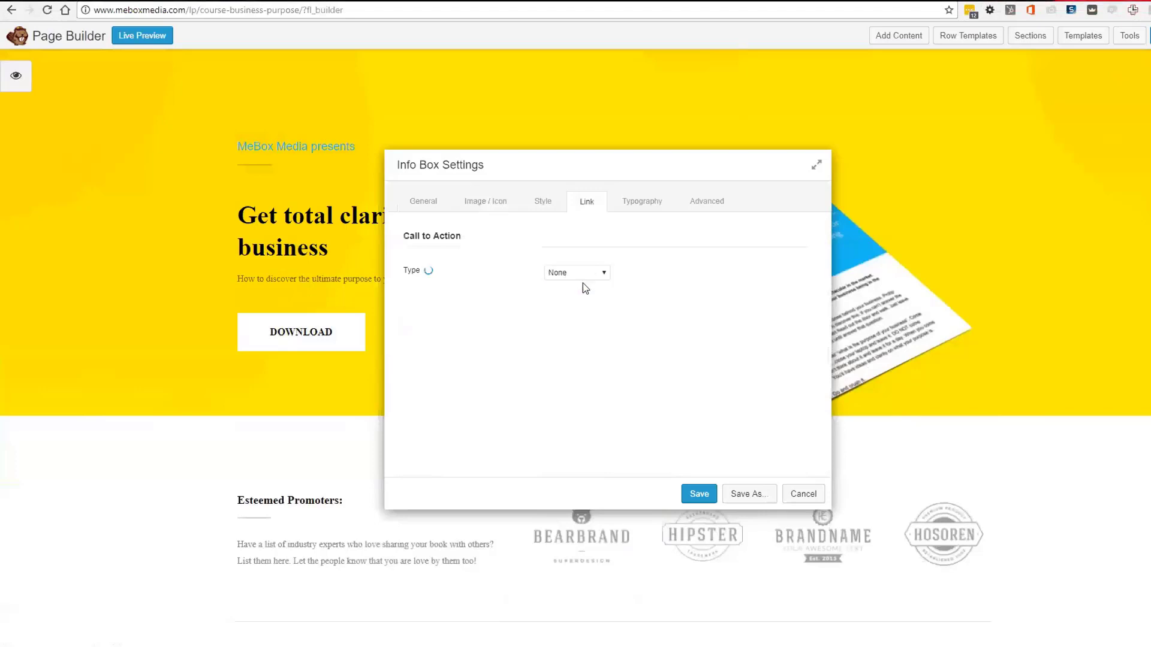
left_click(698, 494)
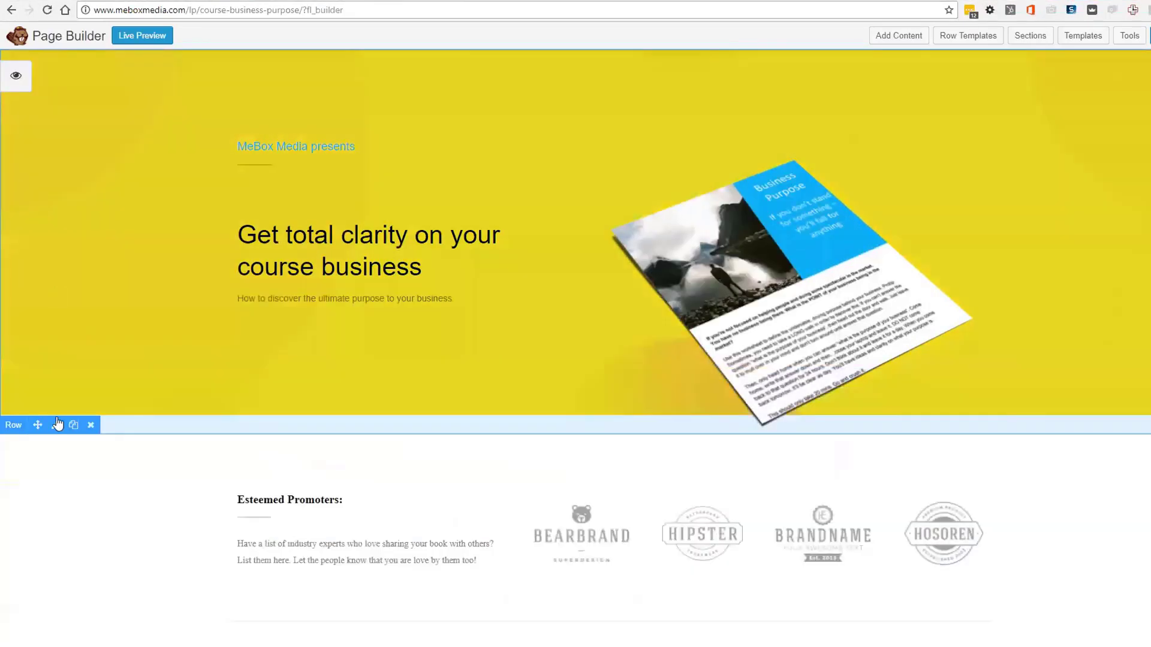
Set the hero row's background photo to the Media Library image of people sitting on the grass at an outdoor festival
left_click(56, 418)
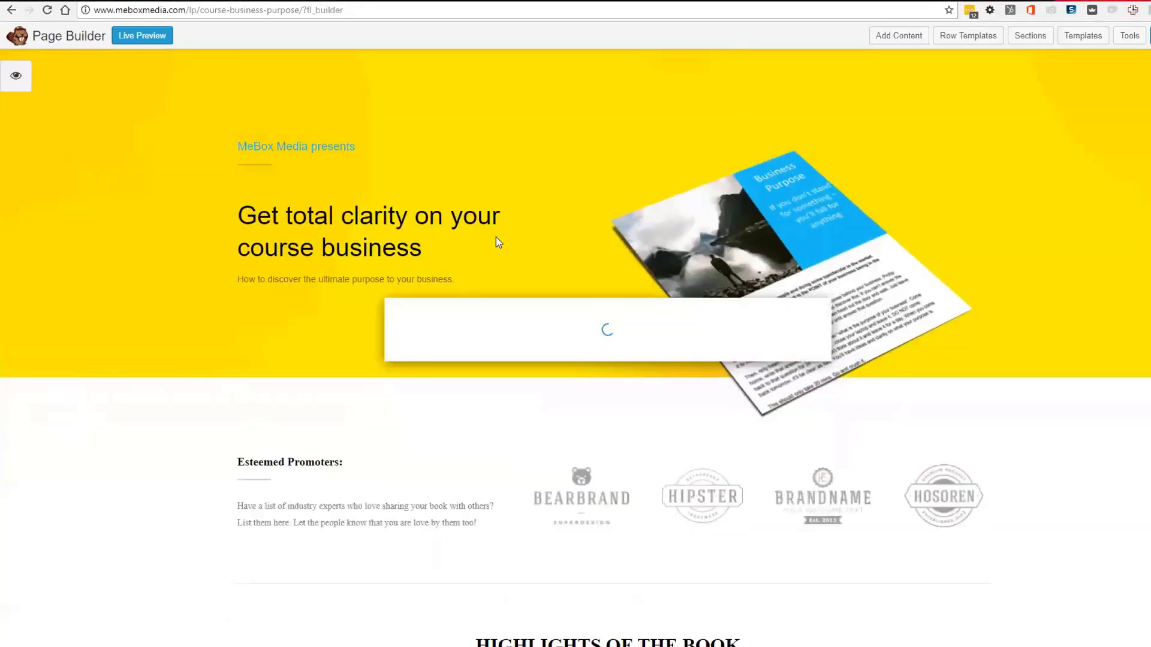
scroll(611, 300, "down", 4)
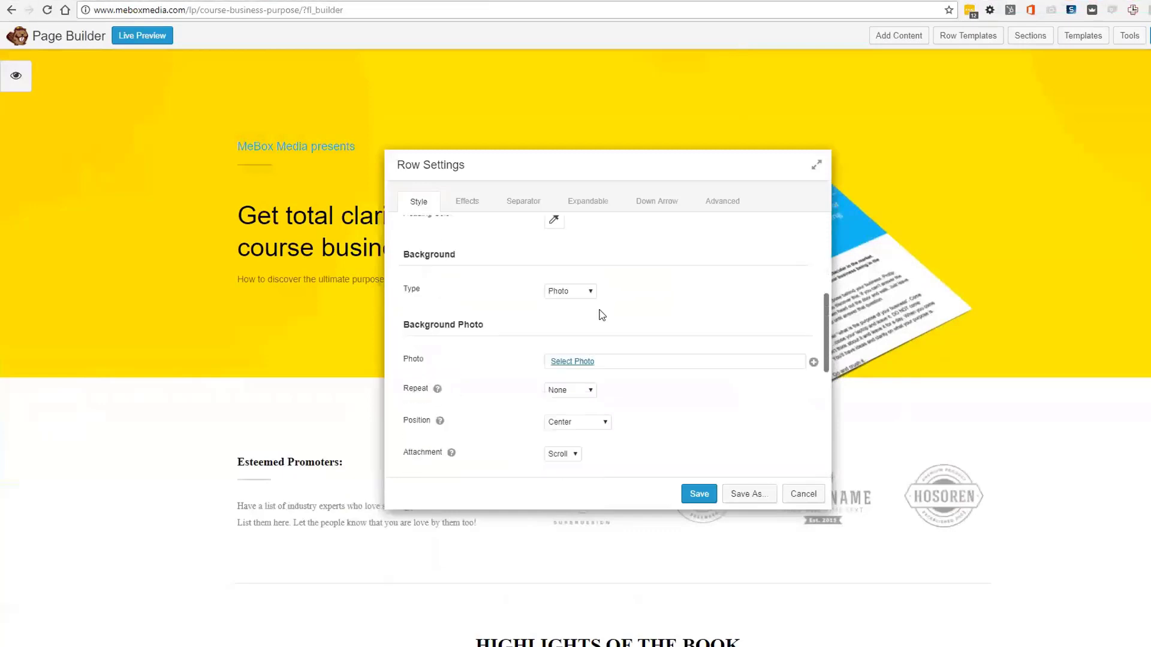
left_click(574, 293)
left_click(529, 303)
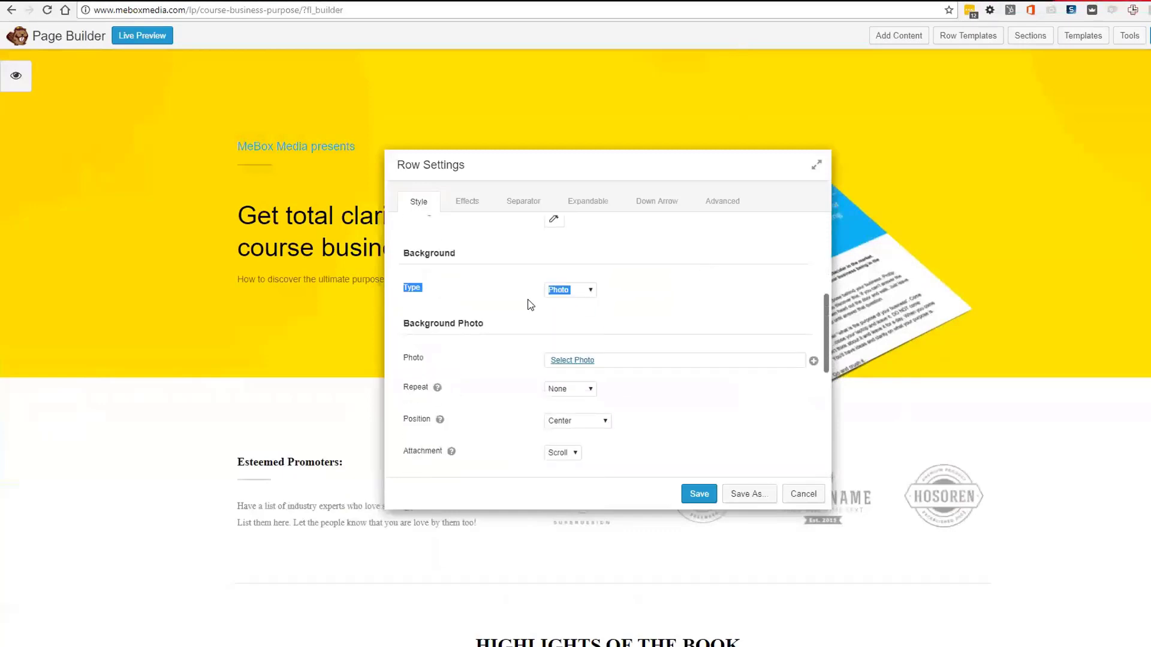
left_click(567, 360)
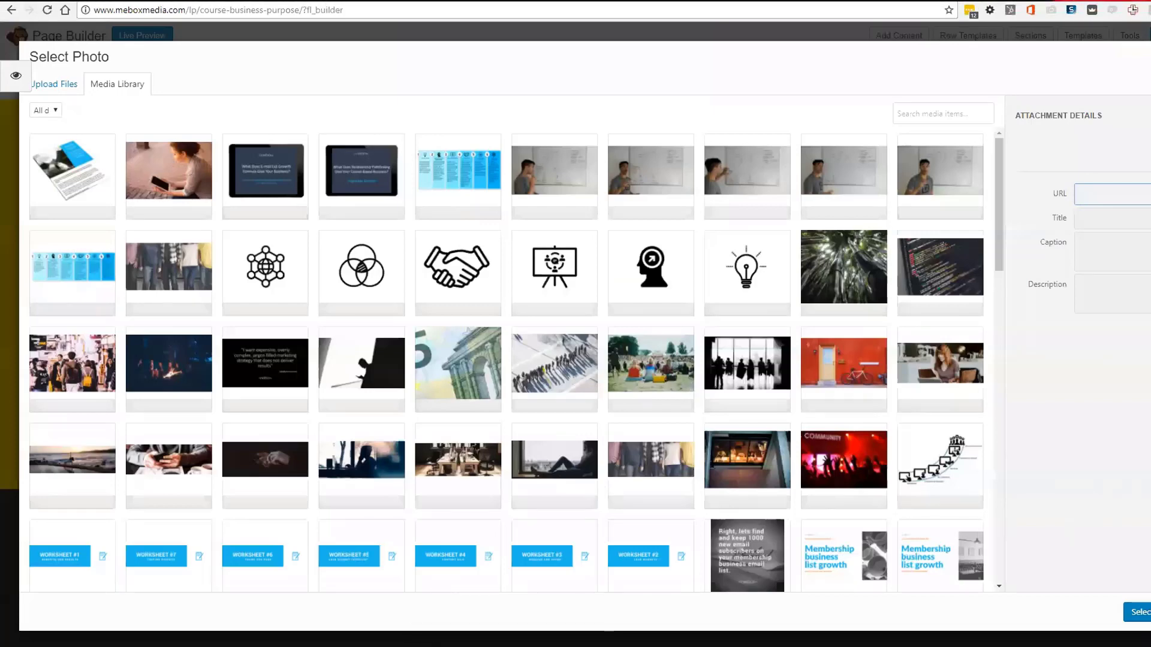
scroll(586, 417, "down", 1)
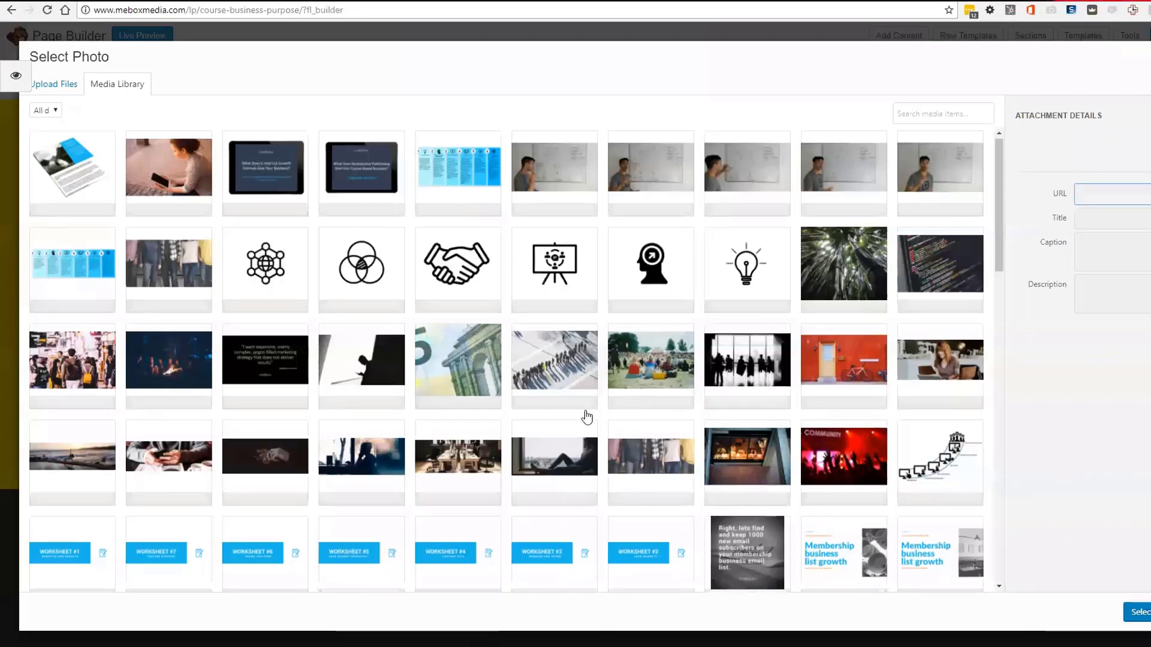
scroll(531, 480, "down", 3)
scroll(531, 480, "up", 3)
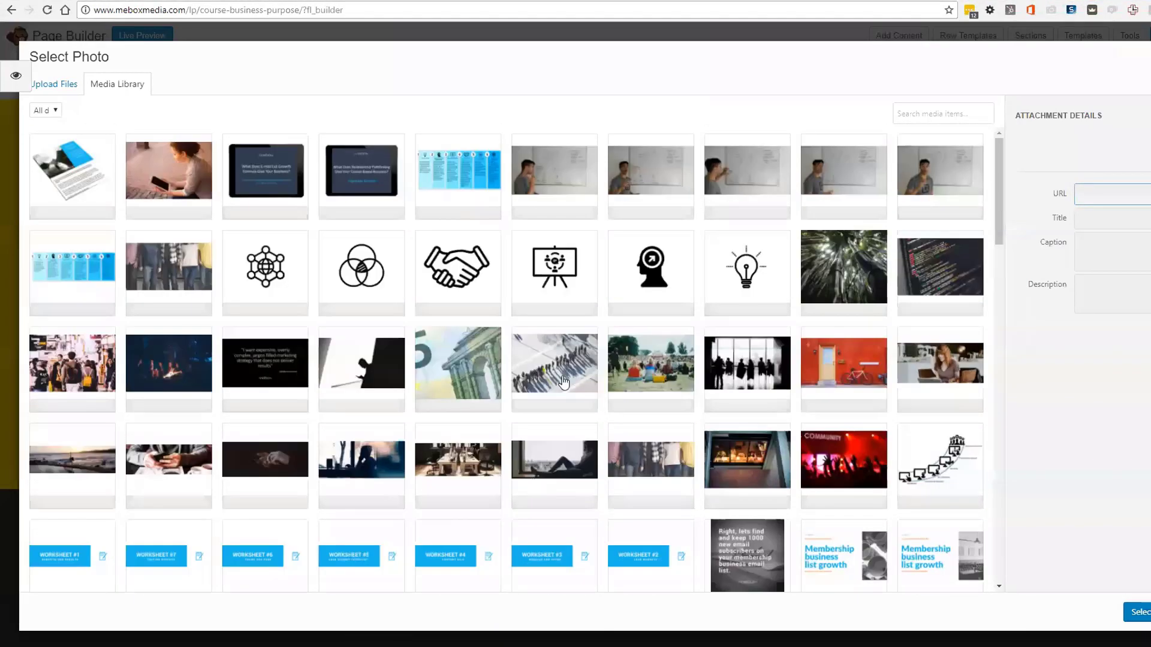
left_click(650, 366)
left_click(1138, 612)
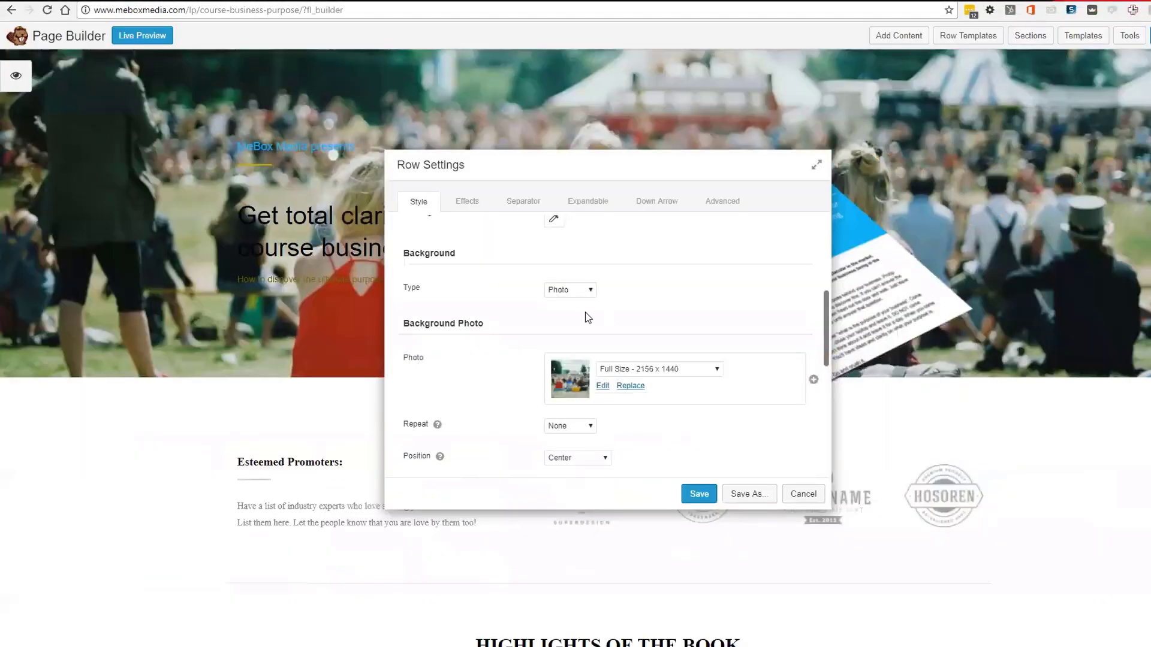
Give the hero row a Full background overlay in color #1386ab at 80% opacity and save the row settings
scroll(600, 324, "down", 5)
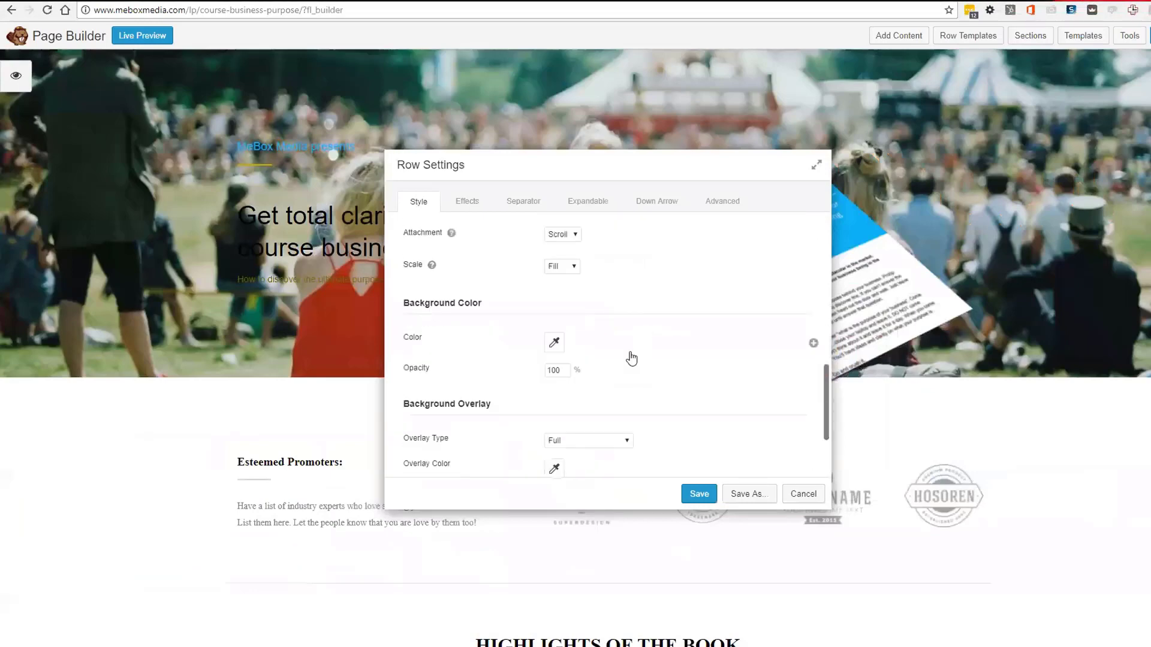
scroll(631, 359, "down", 2)
left_click(588, 322)
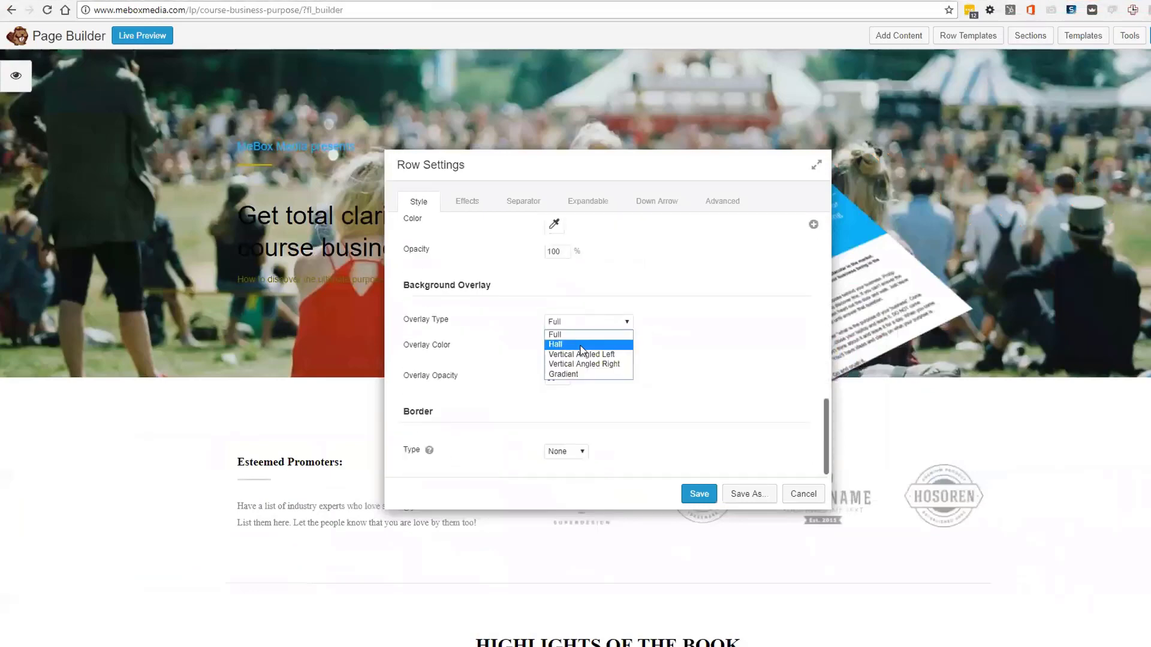
left_click(563, 333)
left_click(554, 350)
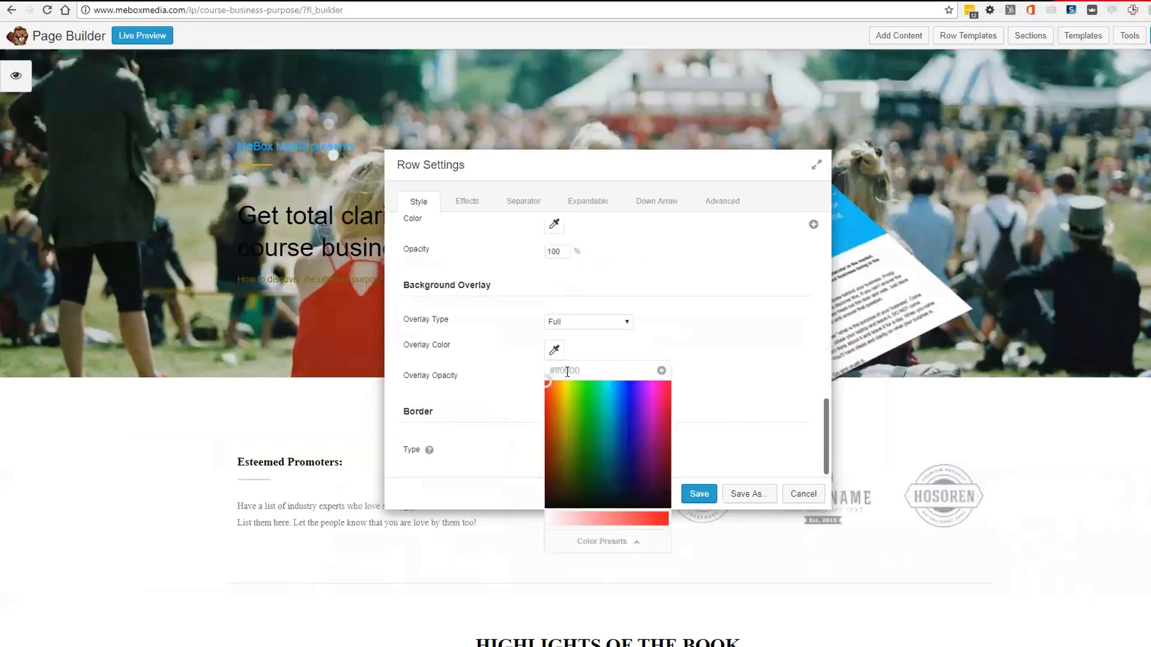
left_click(585, 543)
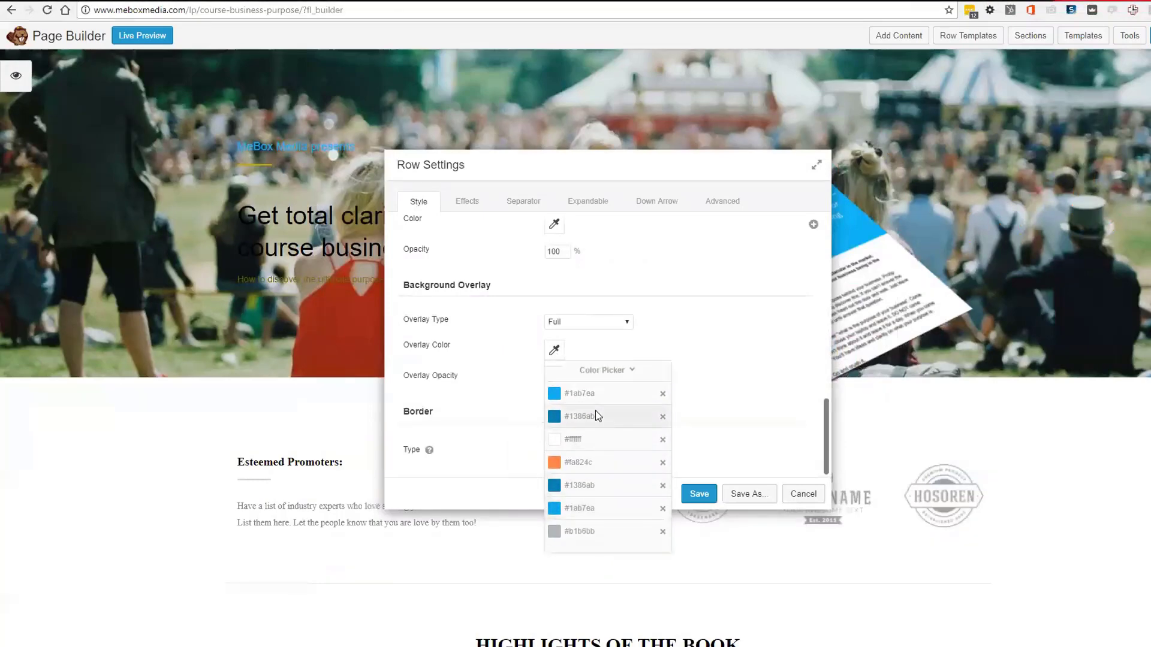
left_click(607, 495)
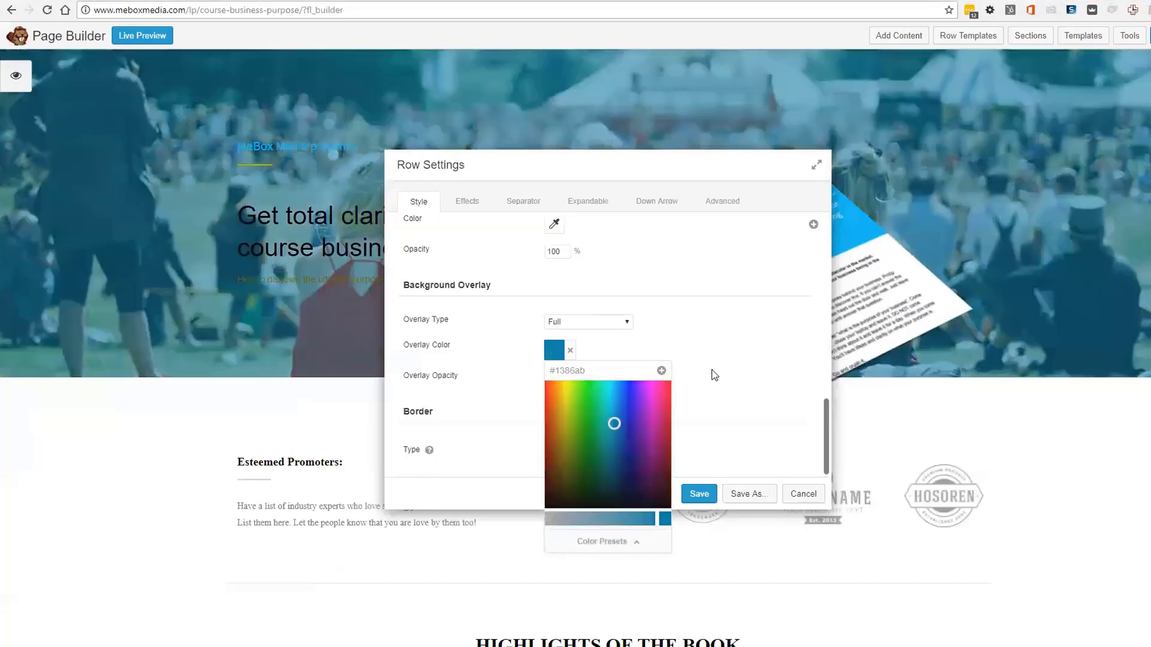
left_click(711, 375)
double_click(546, 376)
type("80")
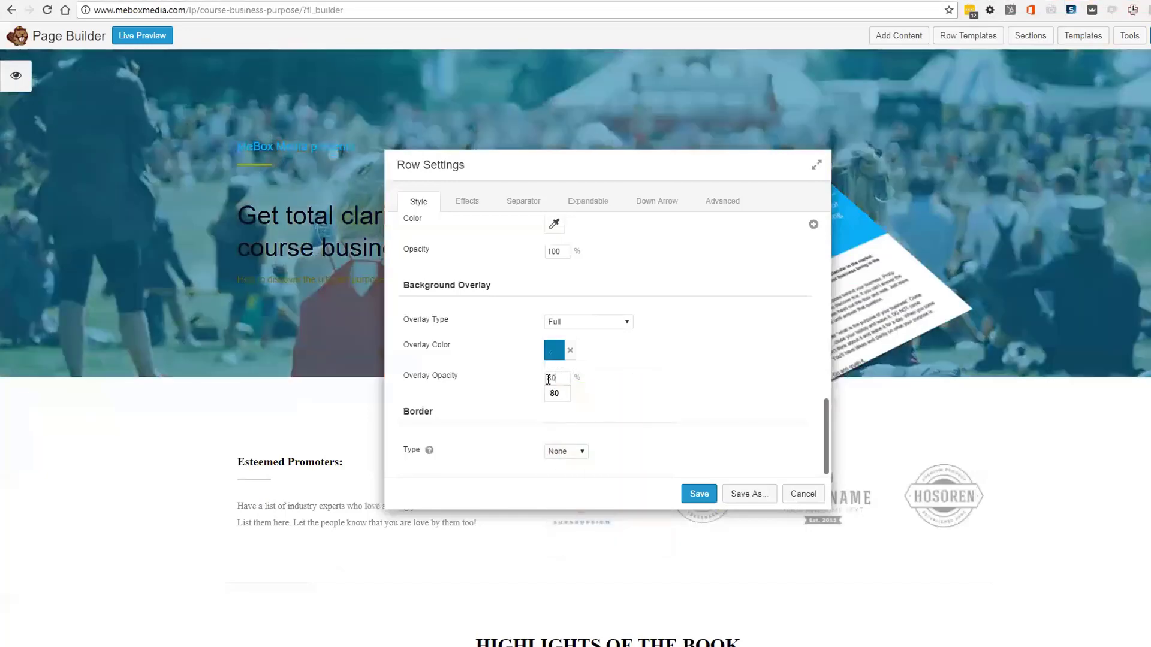
left_click(697, 493)
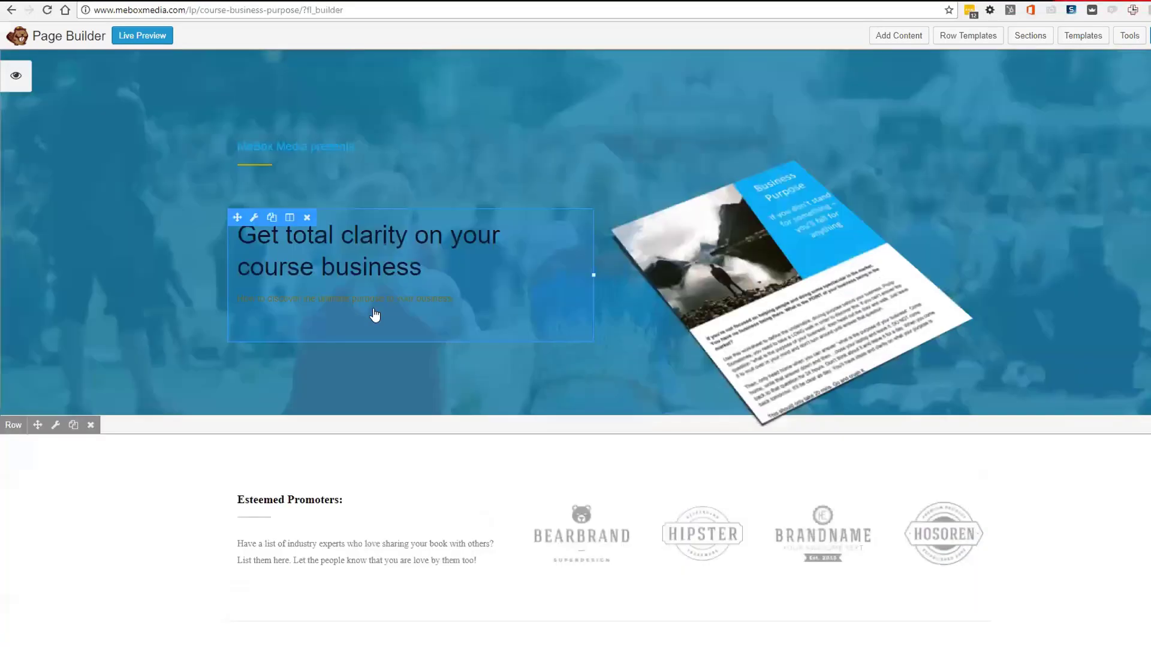
Set the description color of the hero info box to white
left_click(371, 305)
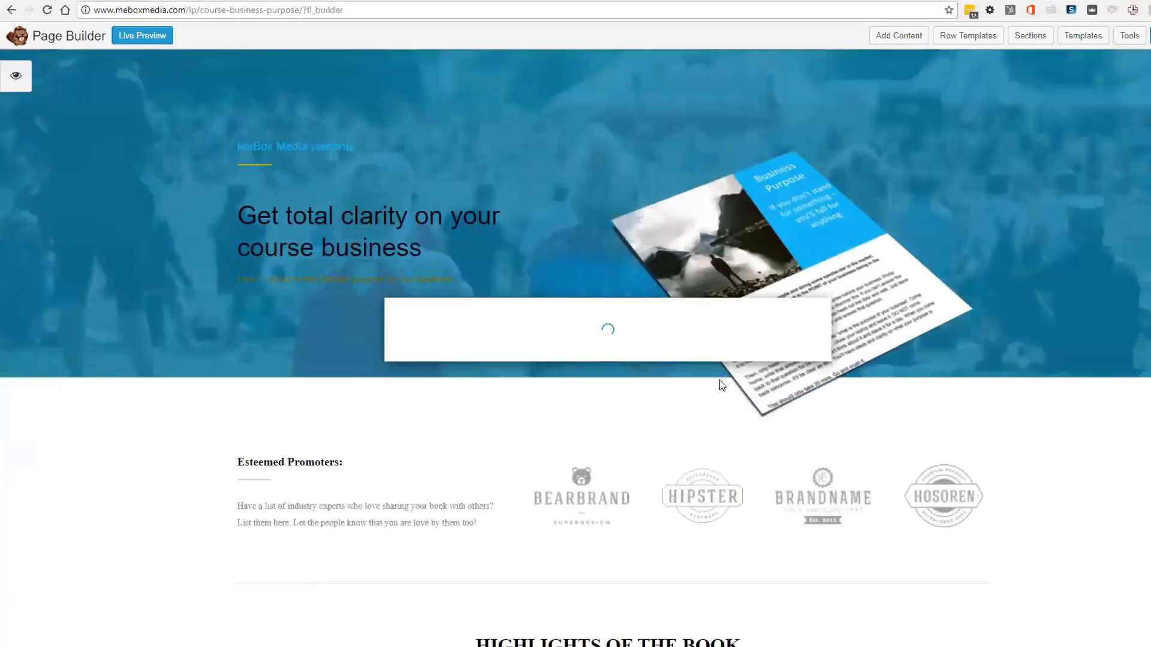
left_click(644, 200)
scroll(703, 271, "down", 5)
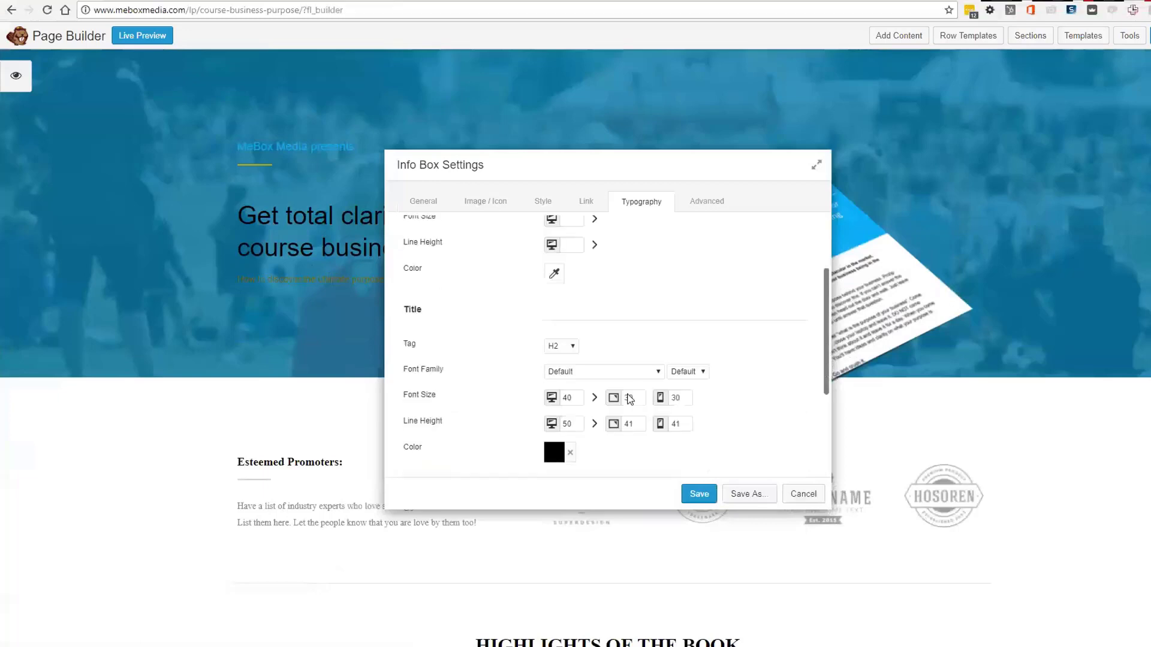
left_click(556, 443)
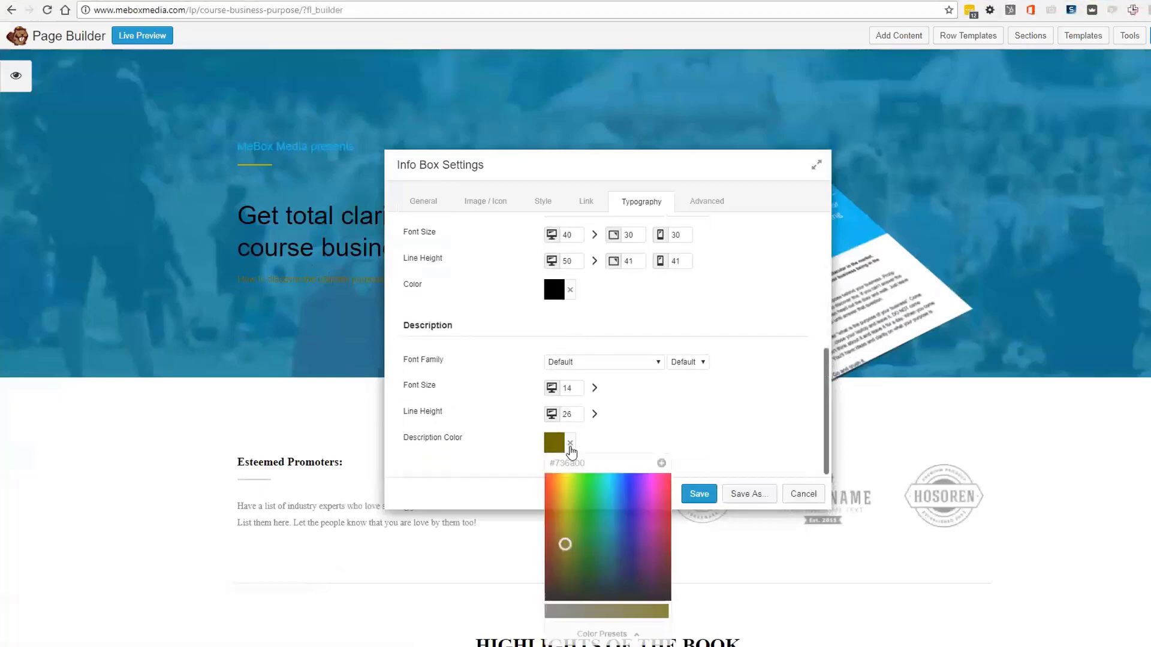
left_click(577, 505)
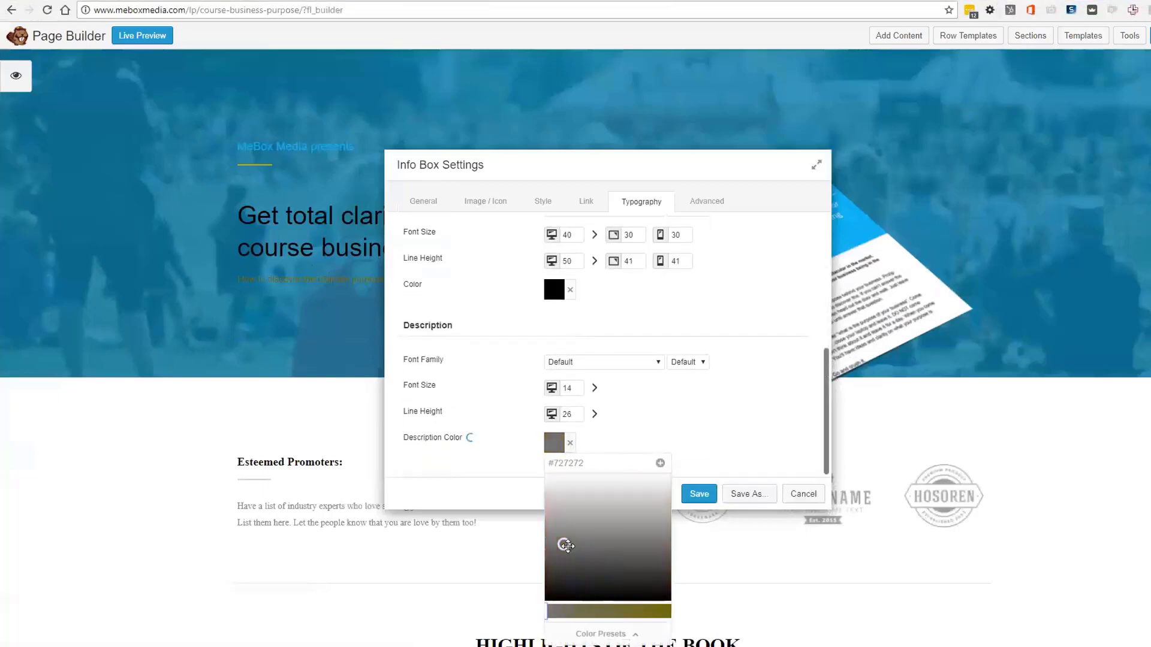
left_click(632, 405)
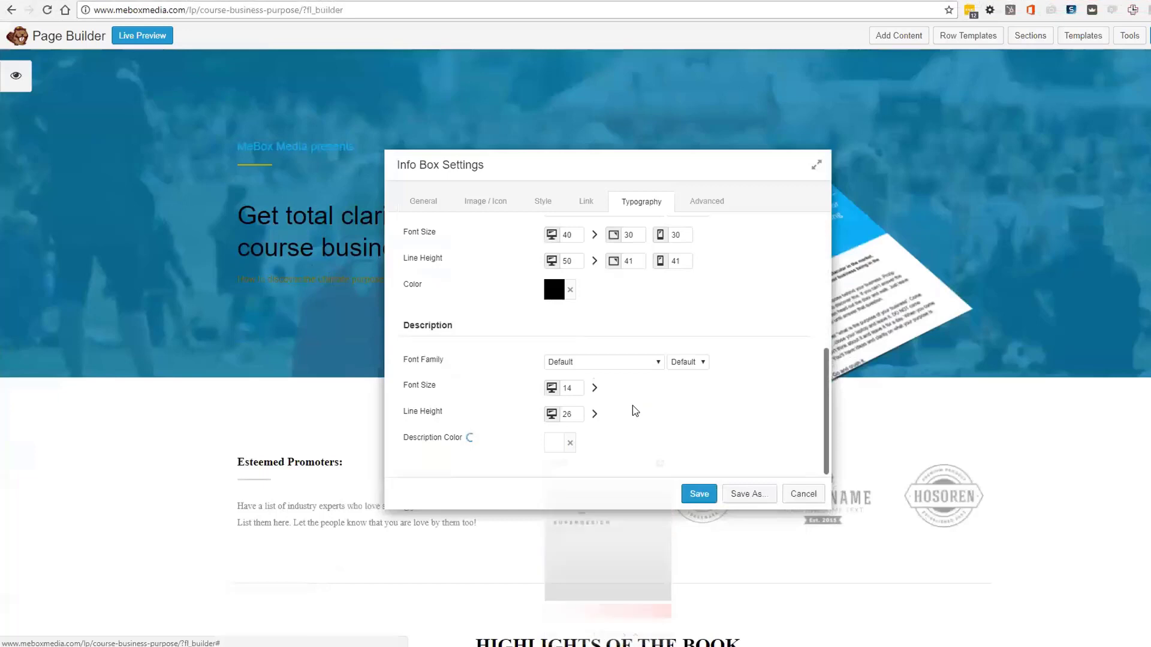
Set the info box title color to #ffffff and save the info box settings
left_click(555, 291)
left_click_drag(586, 457, 514, 246)
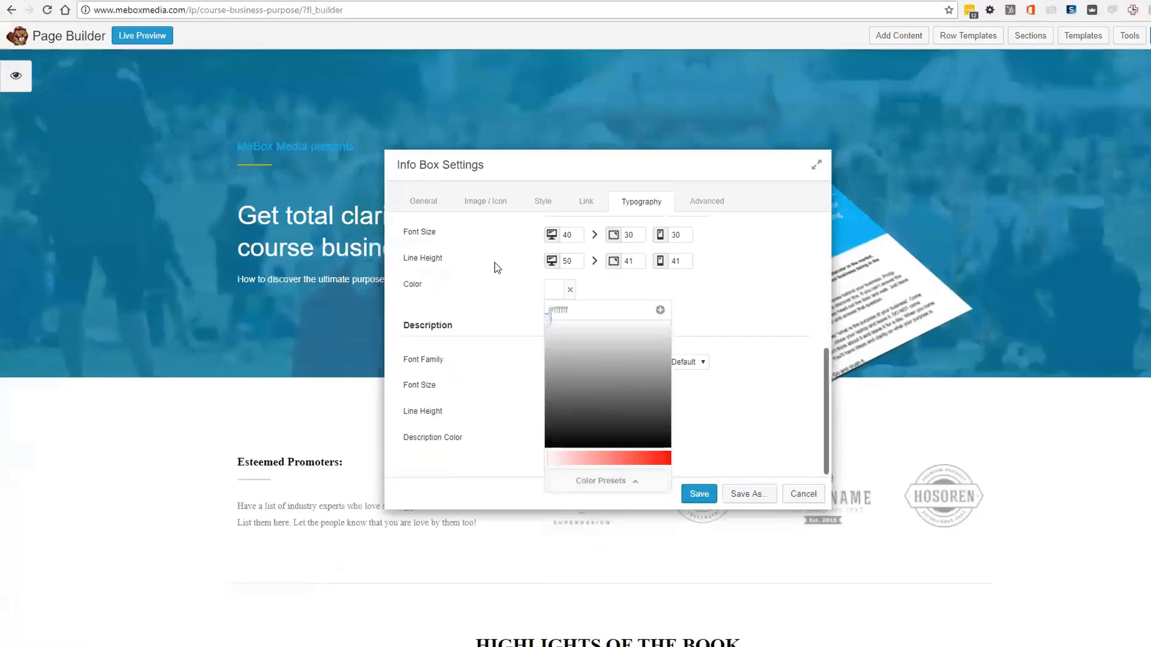
left_click(417, 204)
scroll(584, 354, "up", 3)
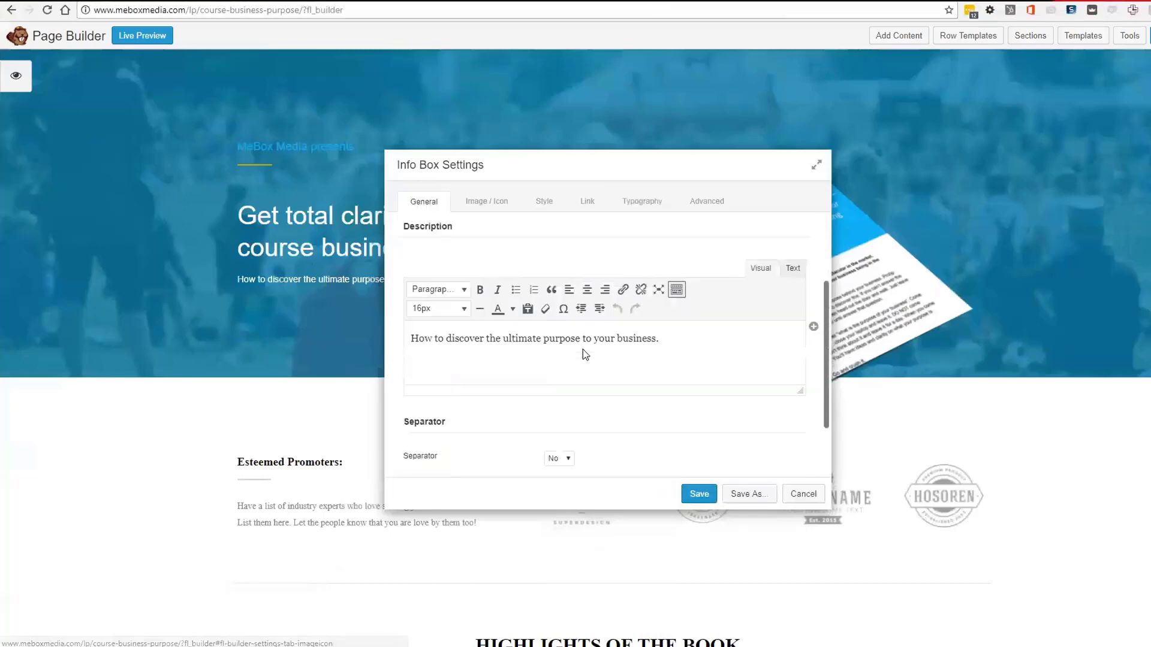
scroll(587, 353, "down", 3)
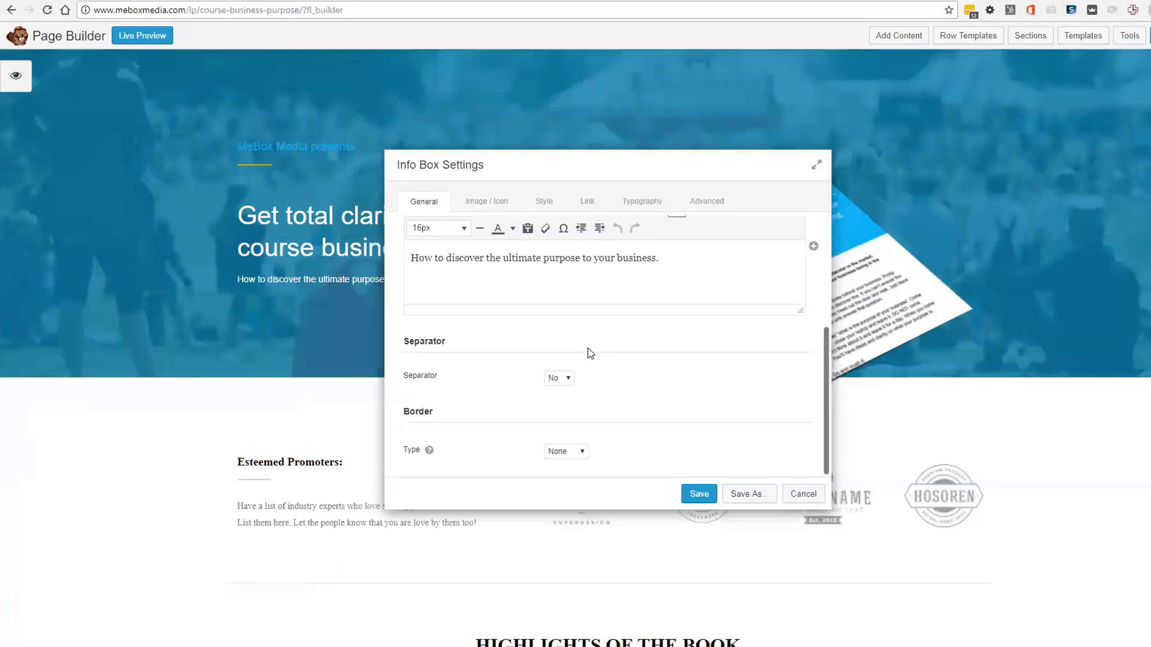
left_click(699, 495)
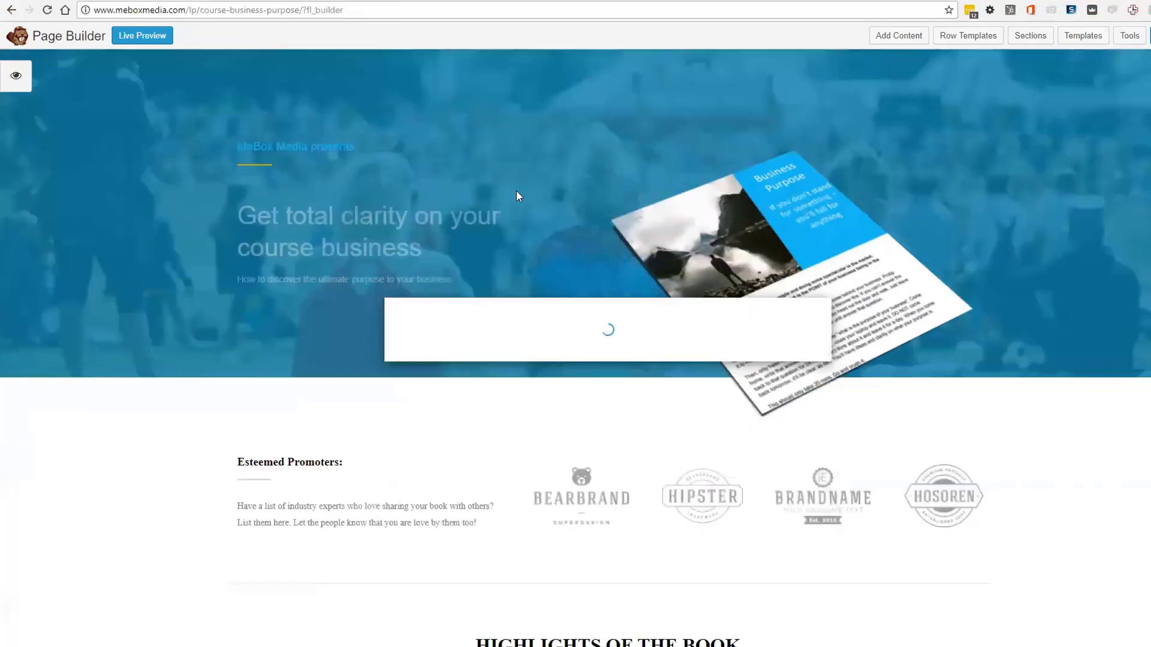
Change the separator line color of the "MeBox Media presents" heading to white and save the heading settings
left_click(517, 196)
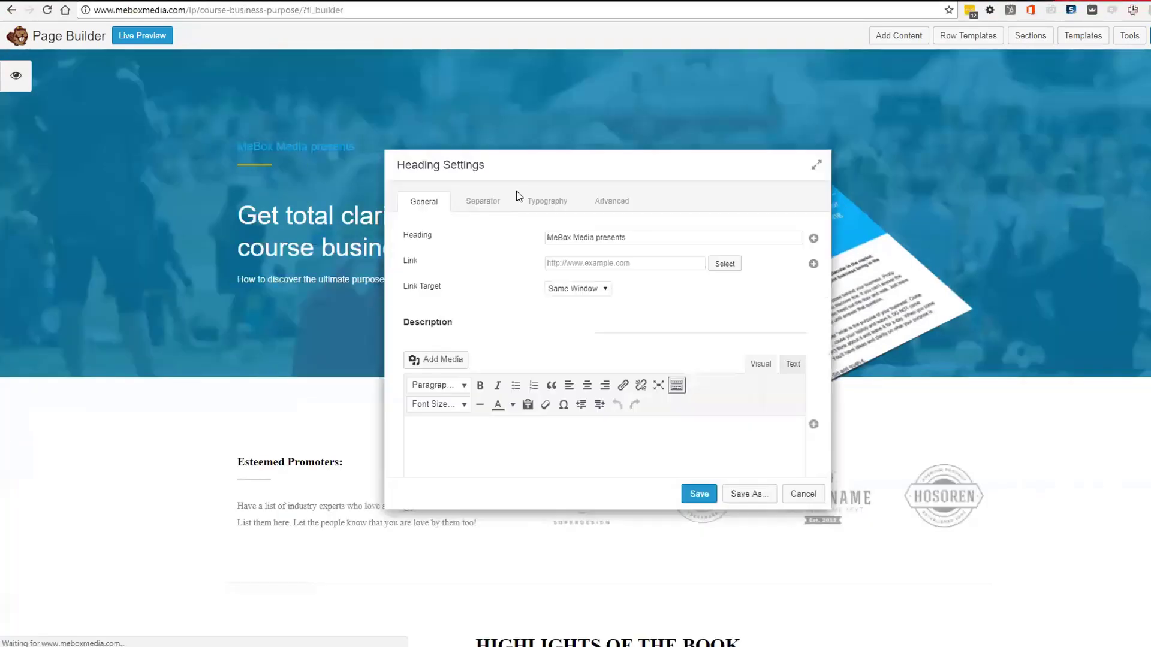
left_click(476, 204)
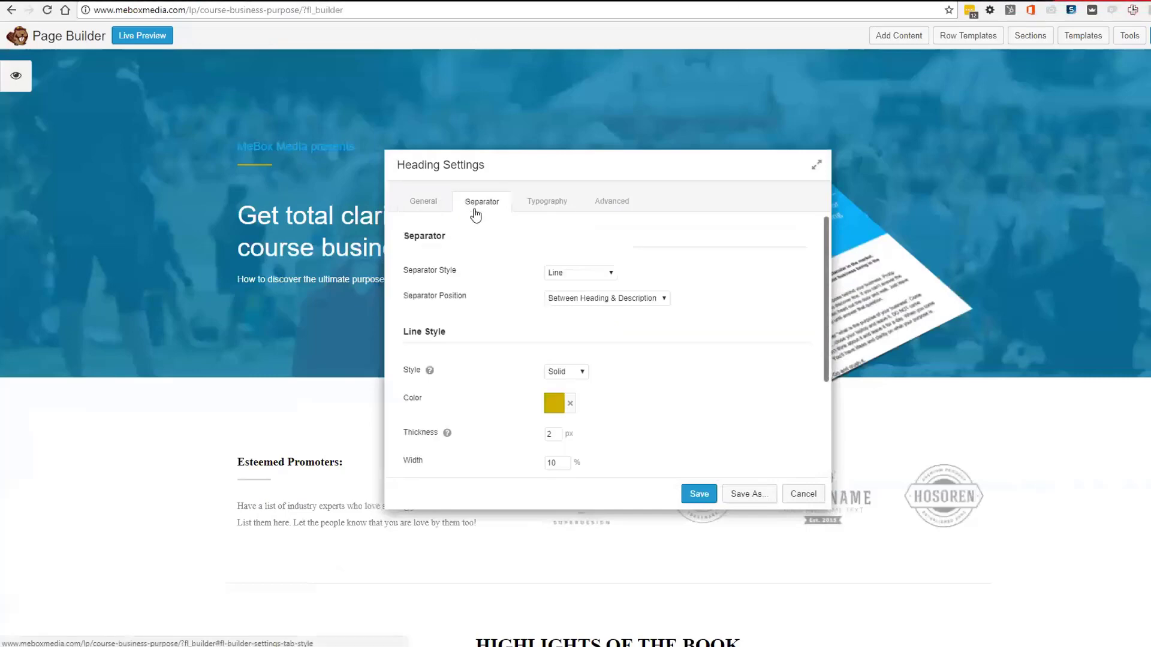
left_click(554, 403)
left_click(591, 594)
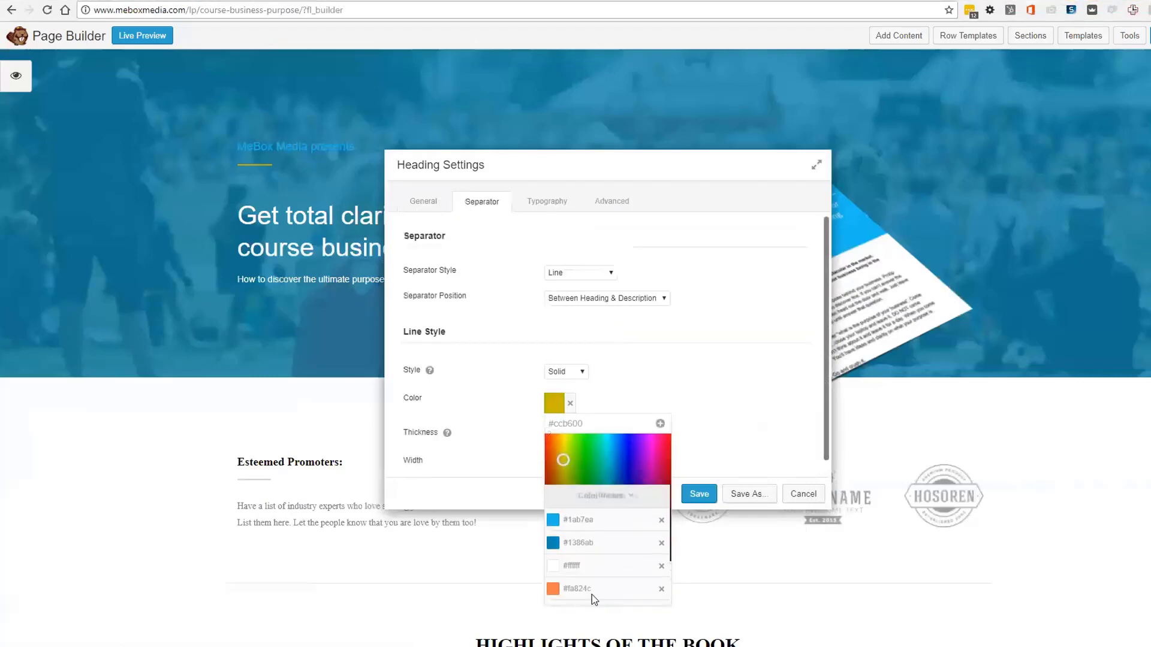
left_click(588, 492)
left_click(701, 375)
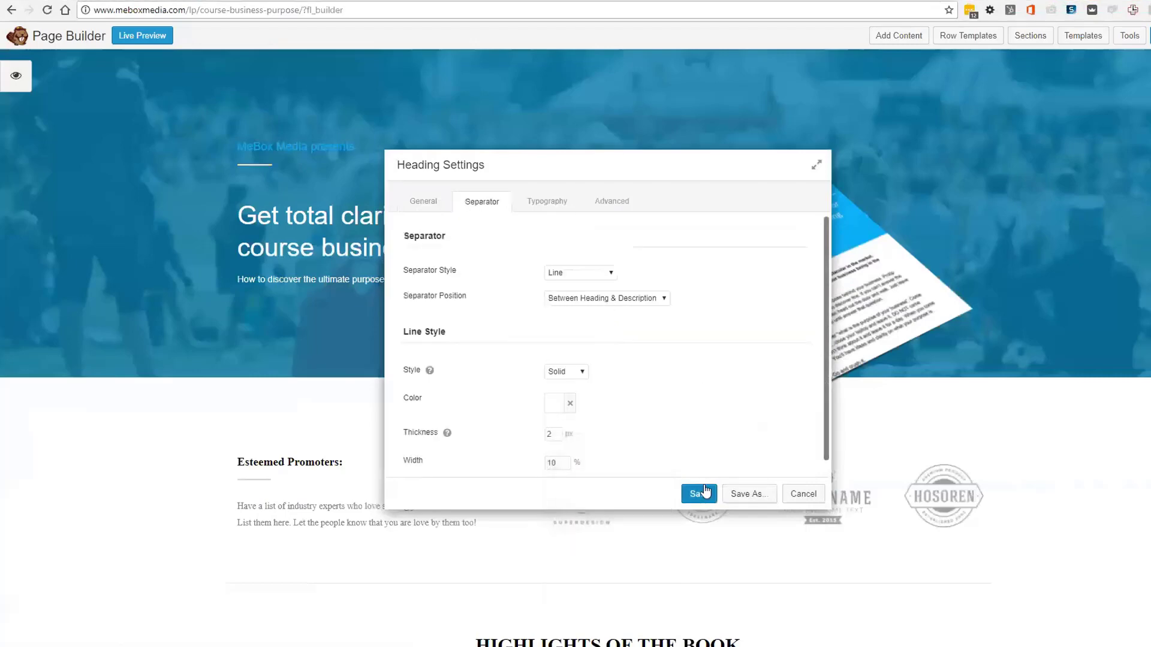
left_click(697, 493)
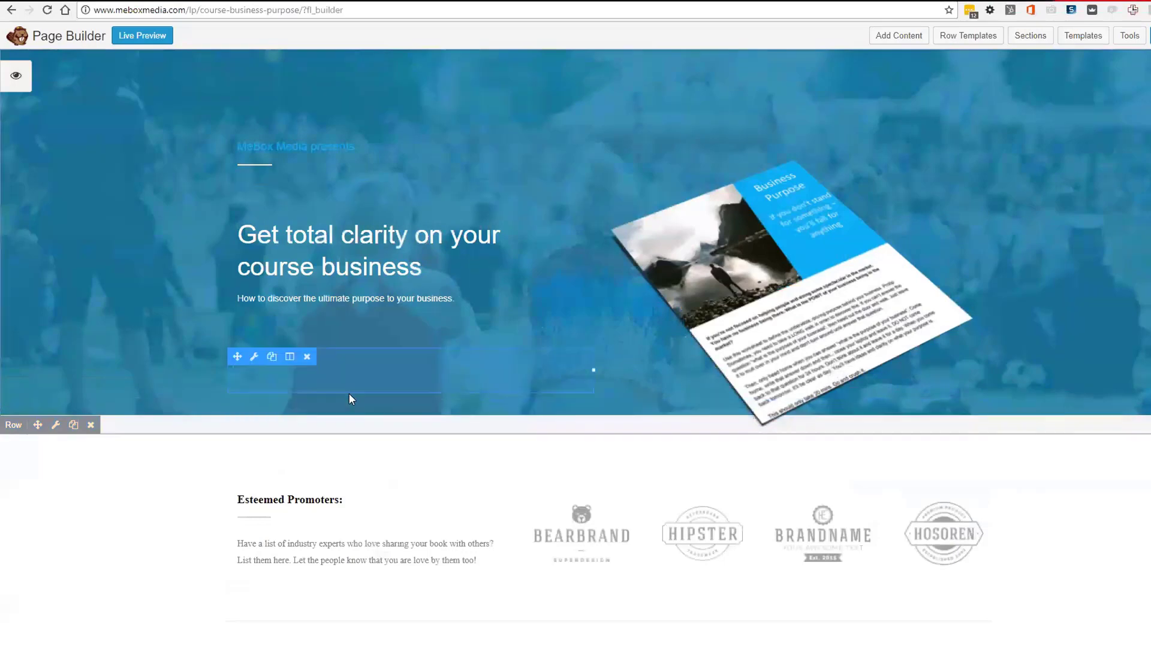
Examine the Subscribe Form section templates for an opt-in form that suits the hero area
scroll(385, 374, "down", 3)
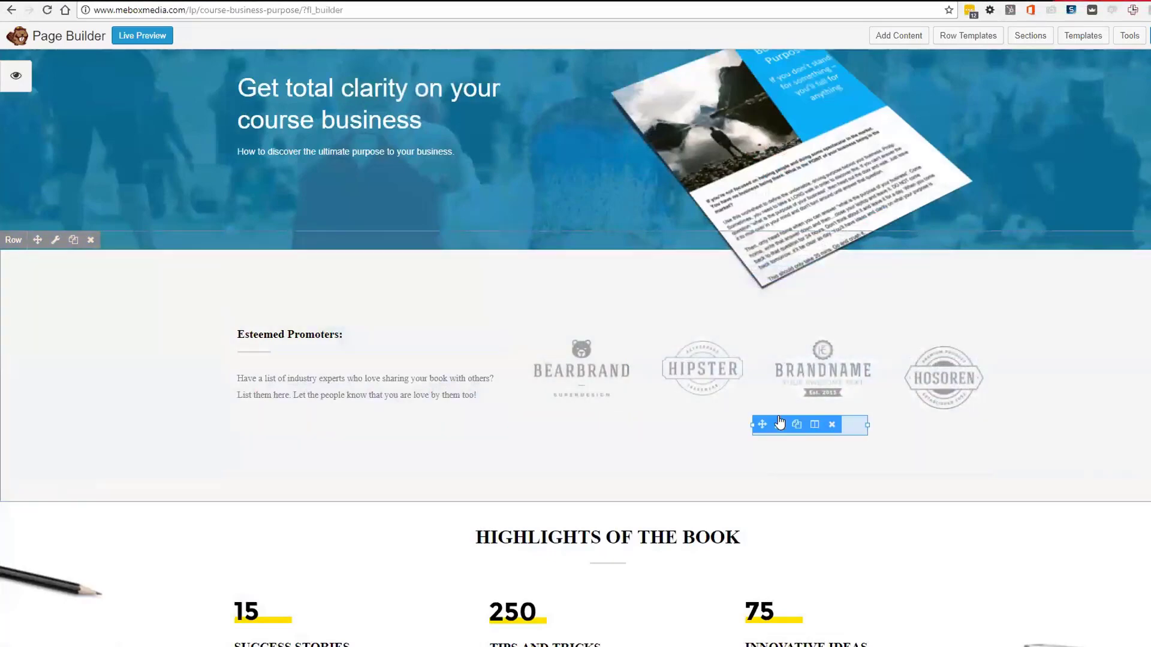
scroll(773, 427, "up", 2)
left_click(1029, 35)
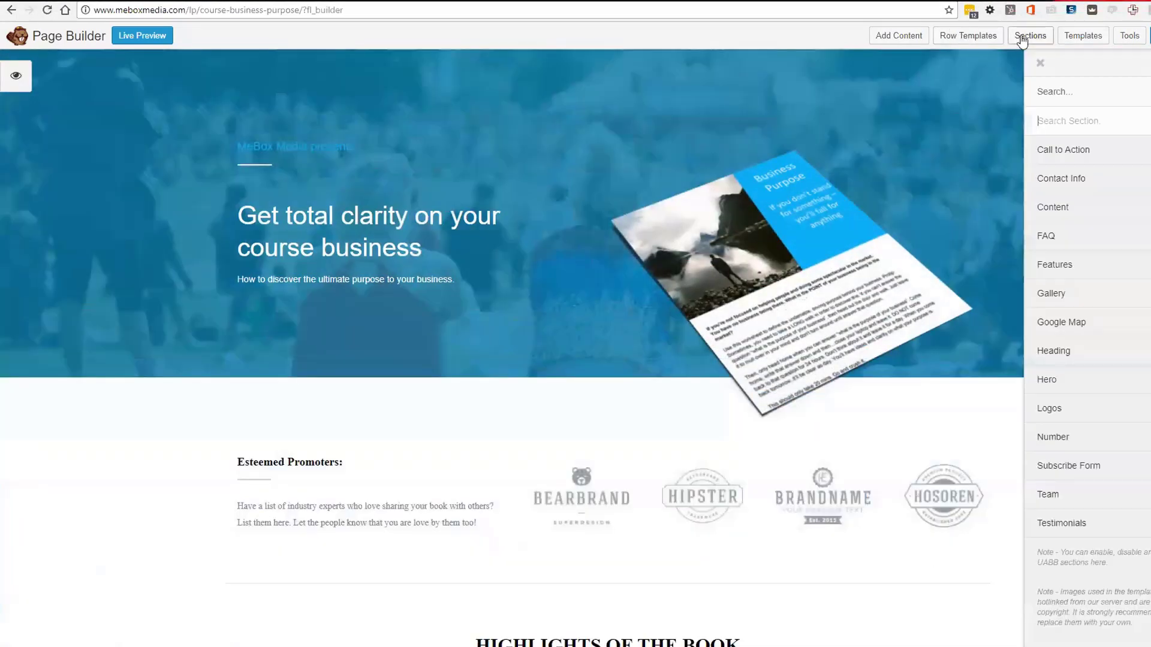
scroll(1071, 466, "down", 4)
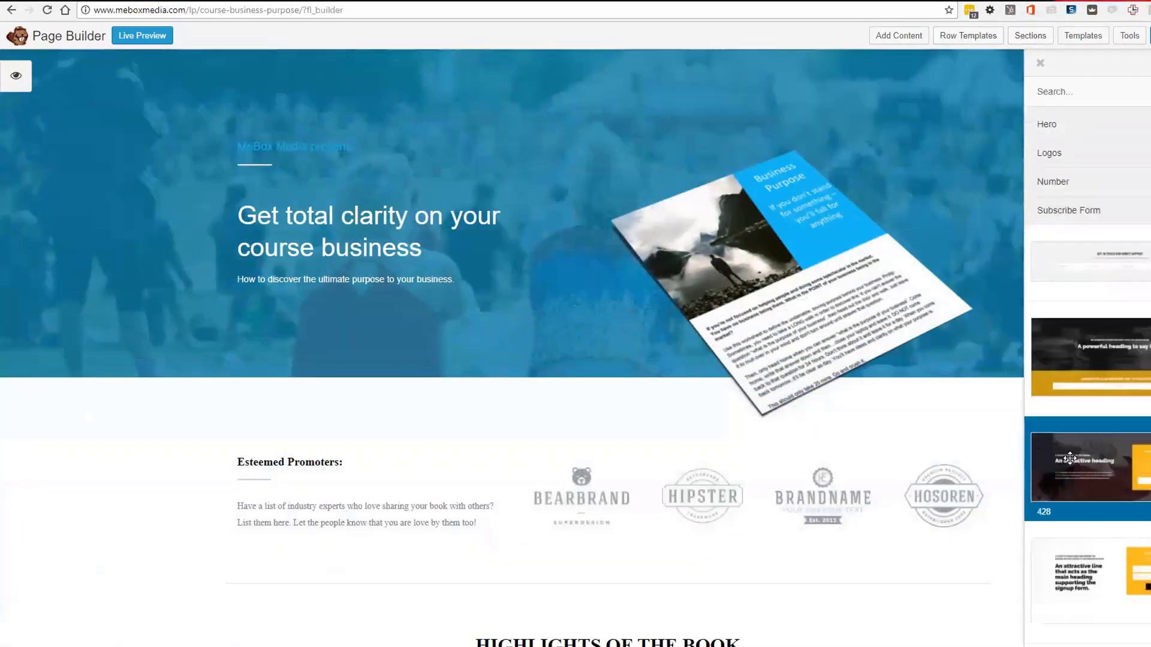
scroll(1072, 465, "up", 4)
scroll(1075, 464, "down", 6)
scroll(1079, 456, "up", 4)
scroll(1079, 456, "down", 3)
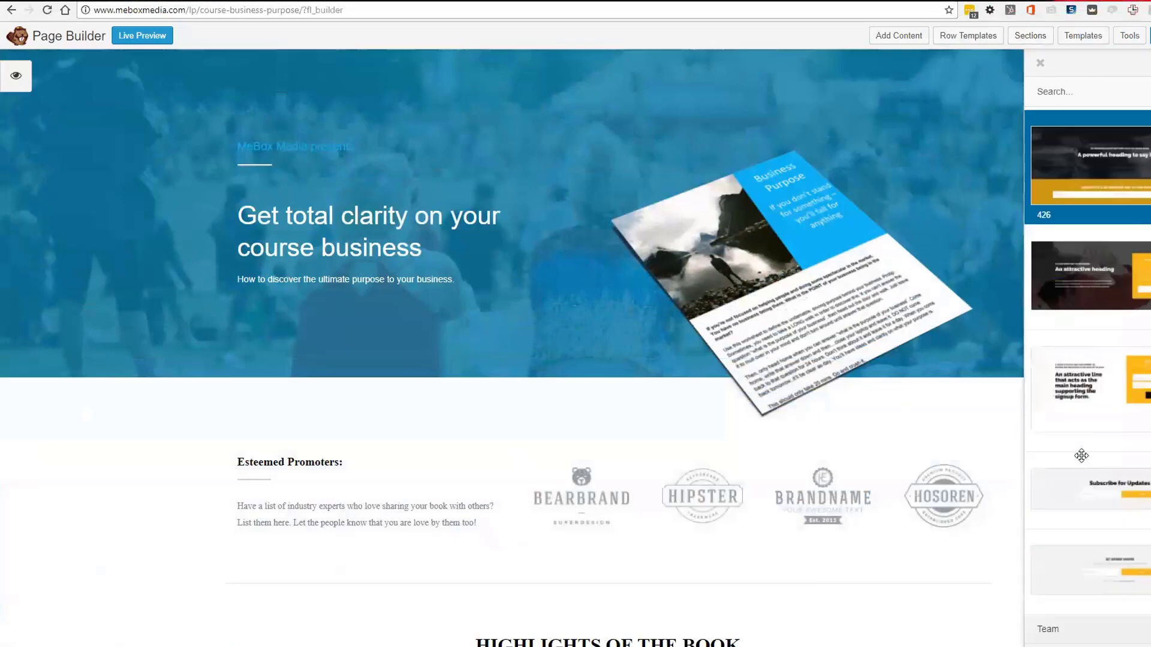
scroll(1078, 456, "up", 3)
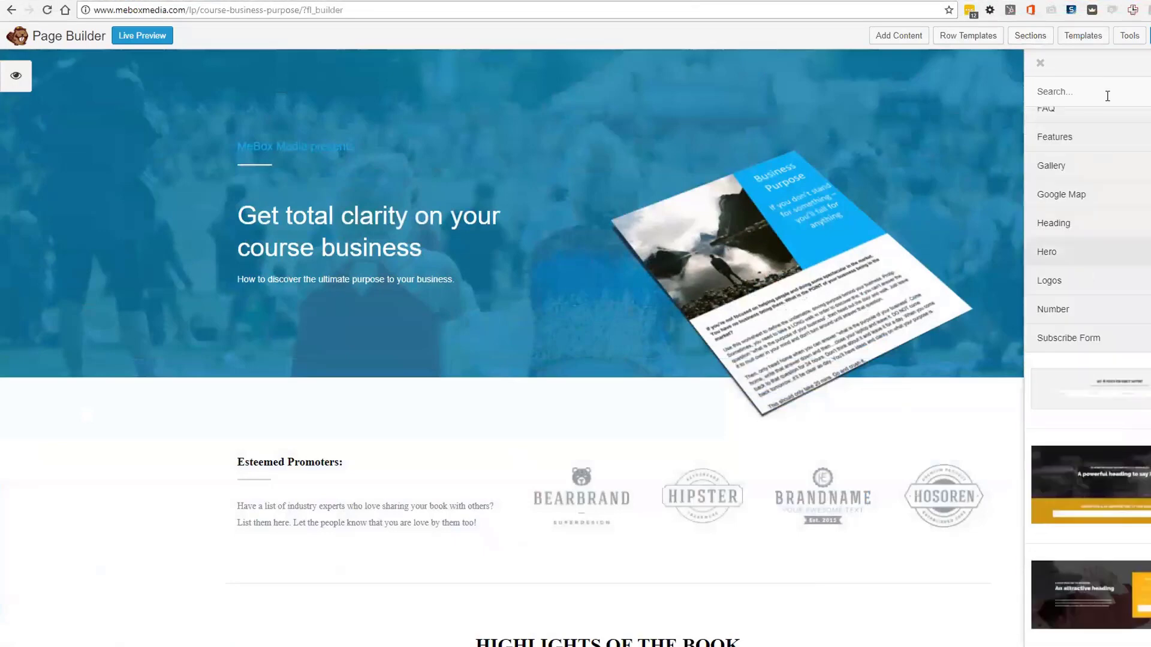
Find the basic Subscribe Form module by searching for "subscr" and add it below the hero description
left_click(921, 36)
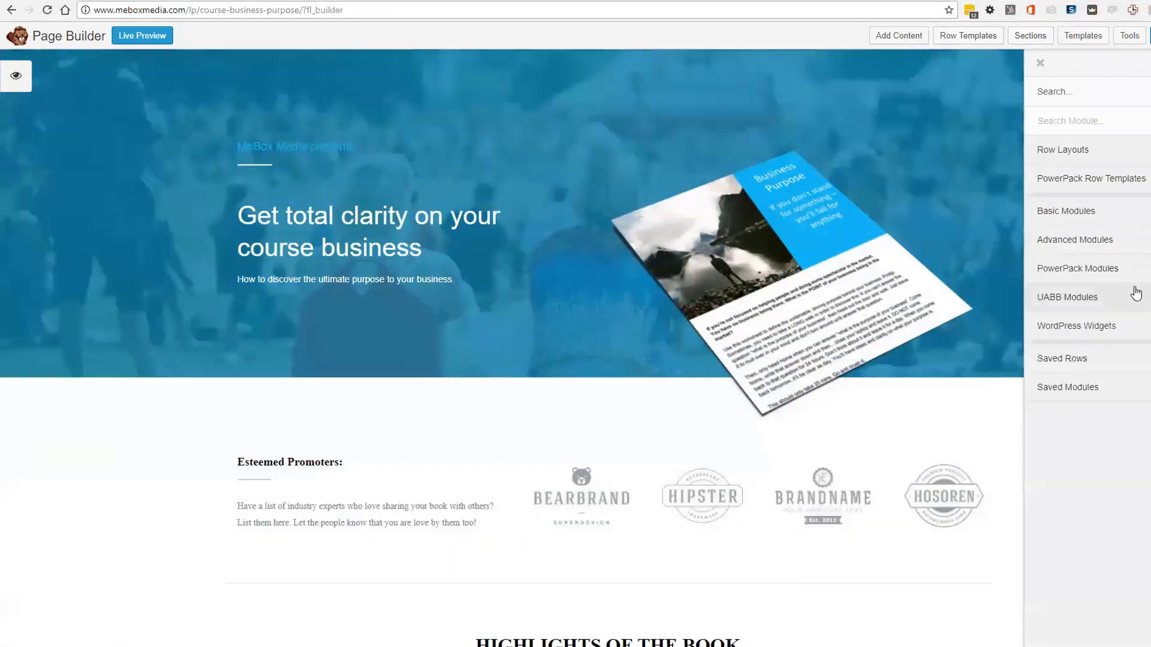
left_click(1106, 295)
scroll(1109, 293, "down", 5)
scroll(1110, 292, "down", 11)
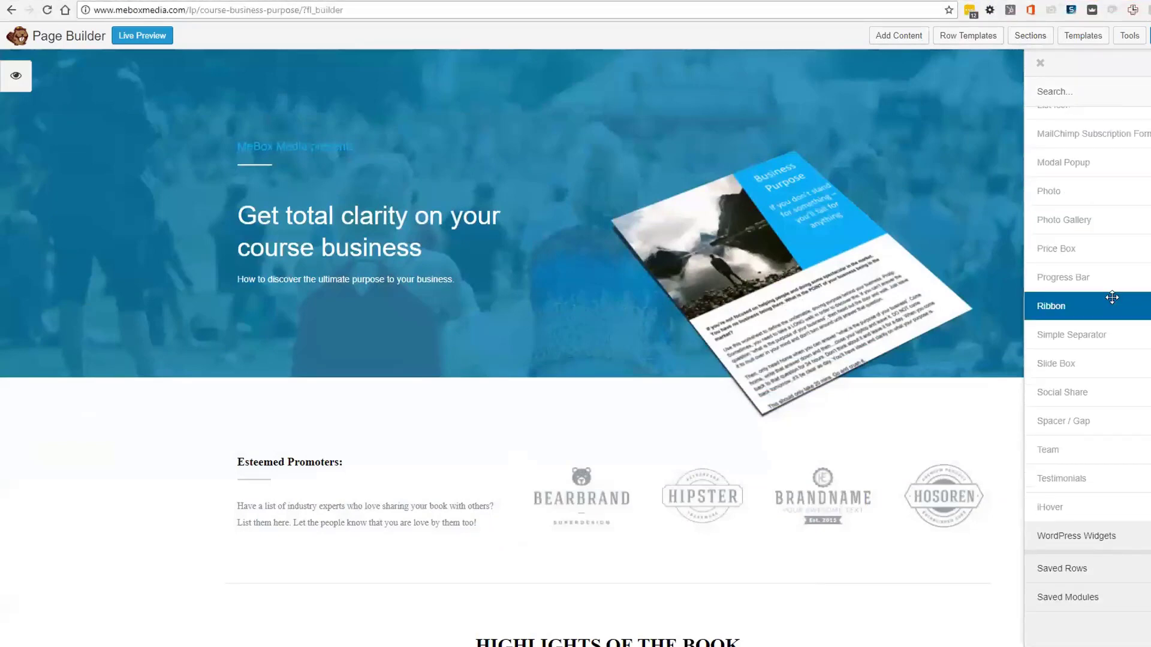
scroll(1130, 290, "up", 5)
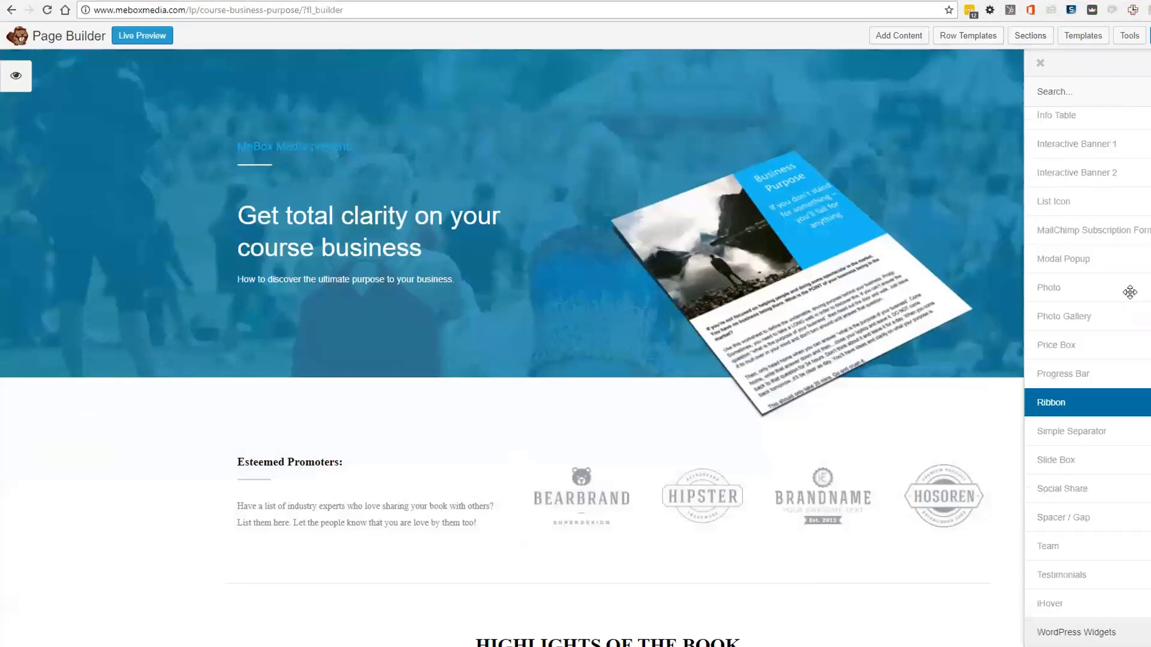
left_click(1077, 89)
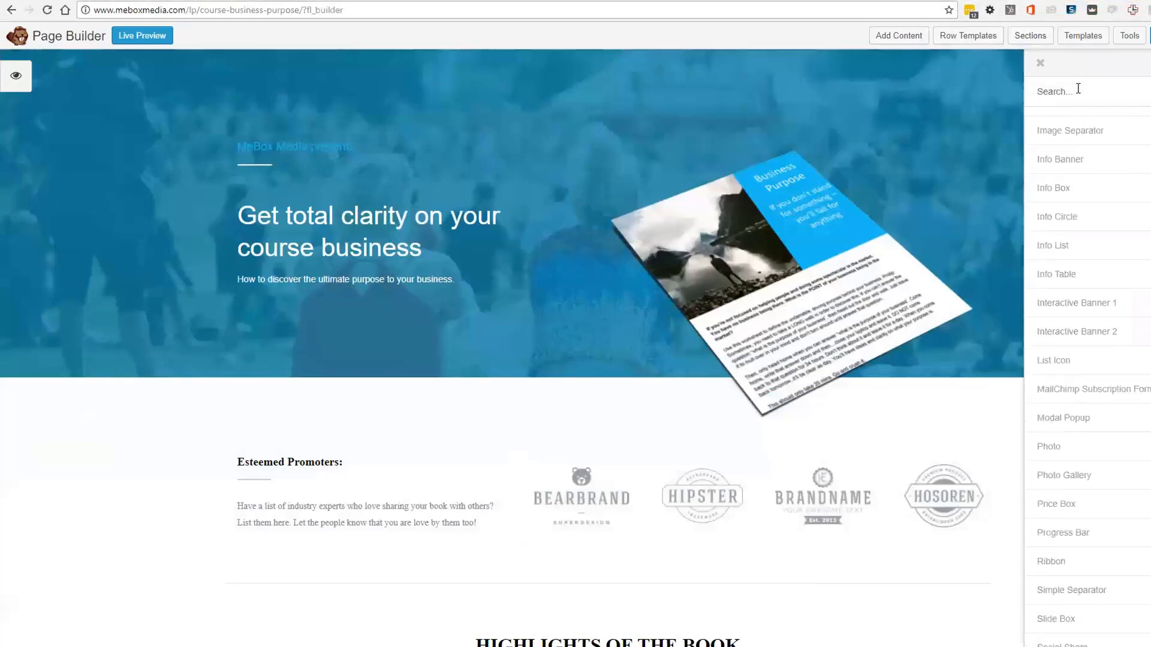
type("subscr")
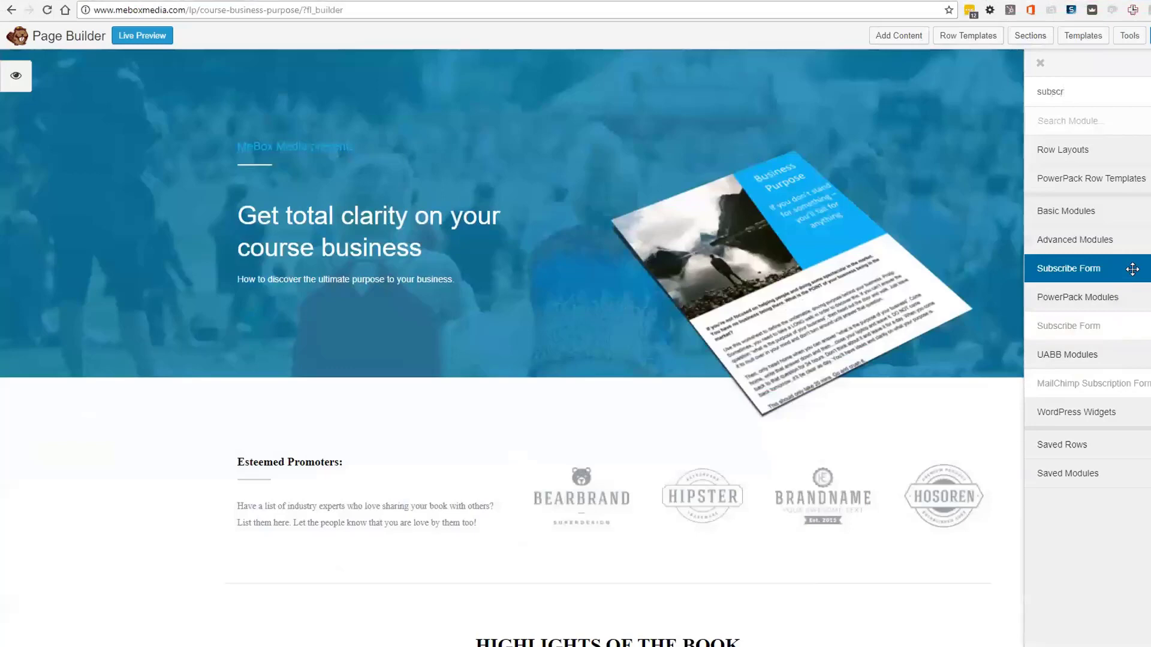
left_click_drag(1132, 270, 444, 365)
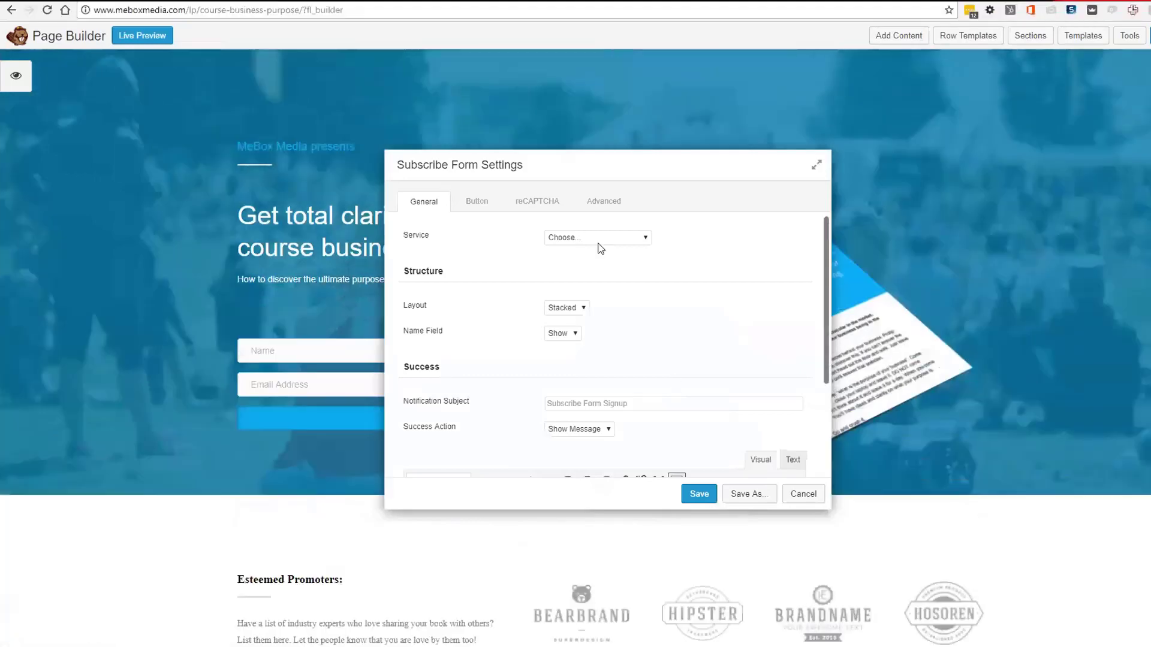
Set the subscribe form's service to ActiveCampaign and connect the MeBox ActiveCampaign account
left_click(600, 248)
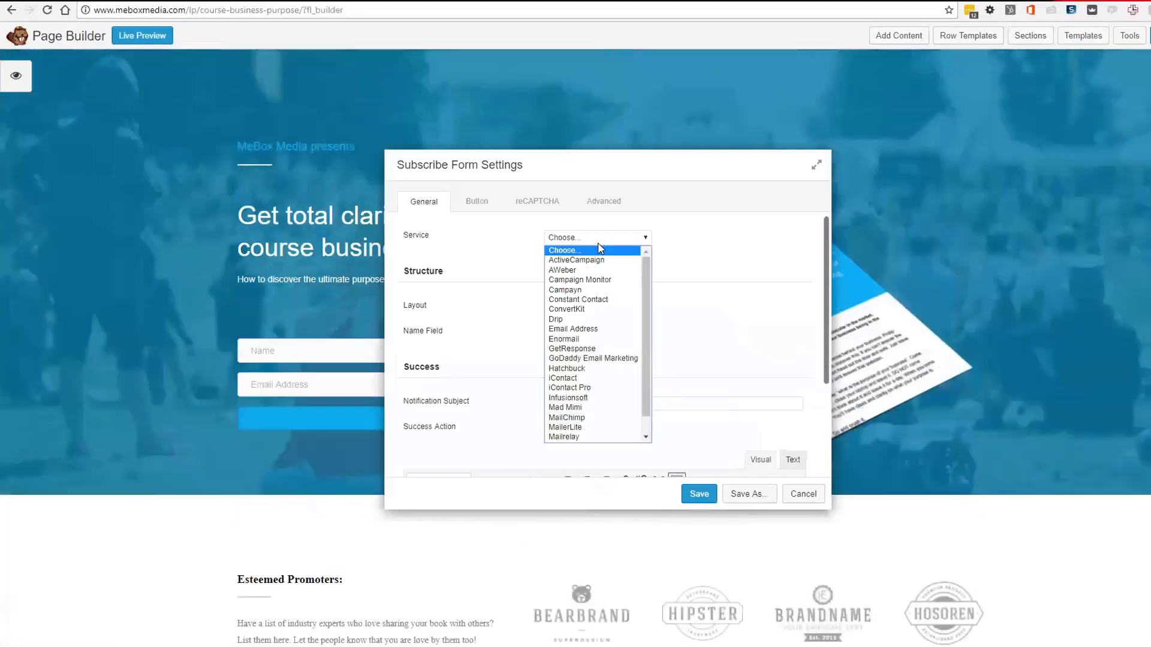
left_click(602, 261)
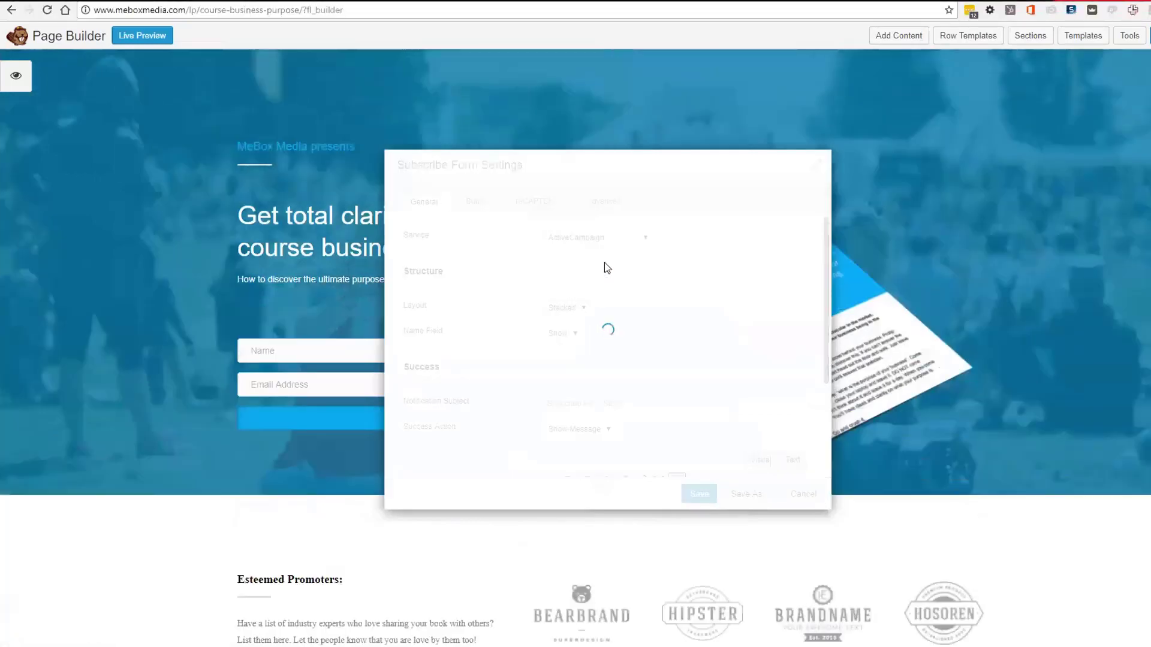
mouse_move(463, 269)
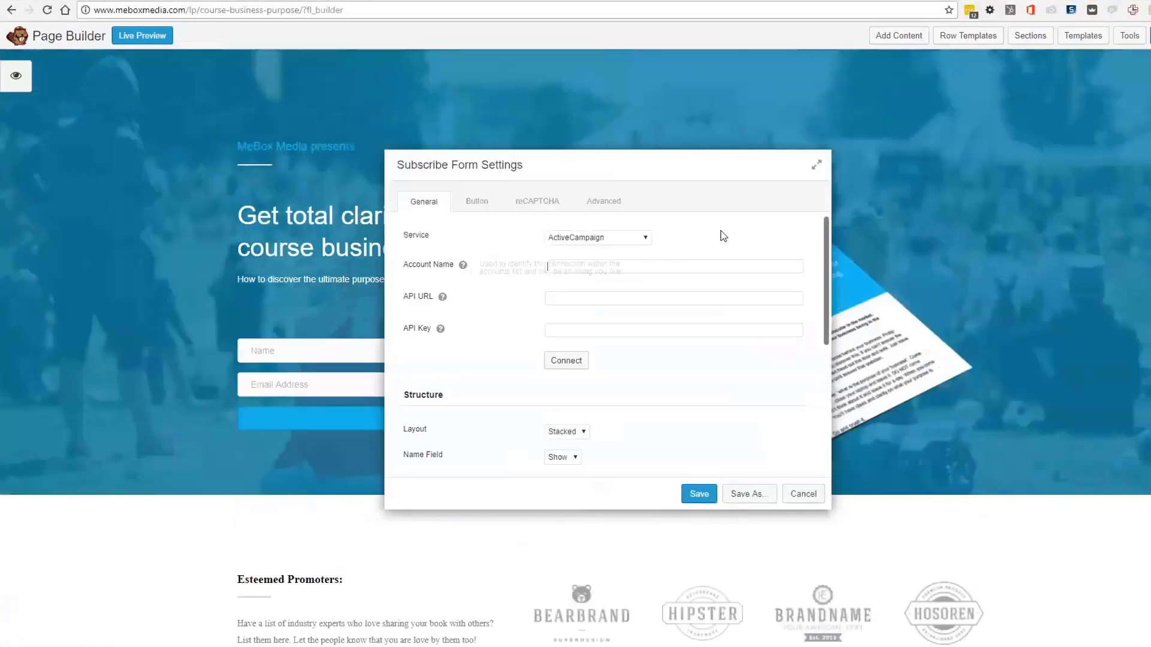
left_click(674, 266)
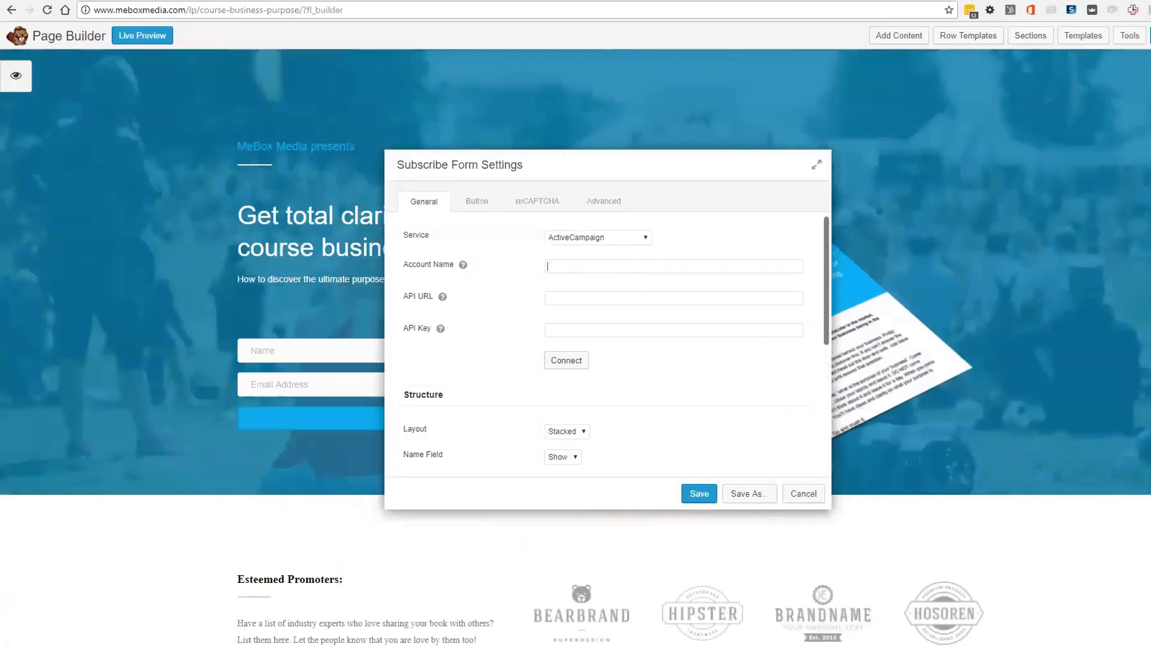
key("ctrl+Tab")
key("ctrl+shift+Tab")
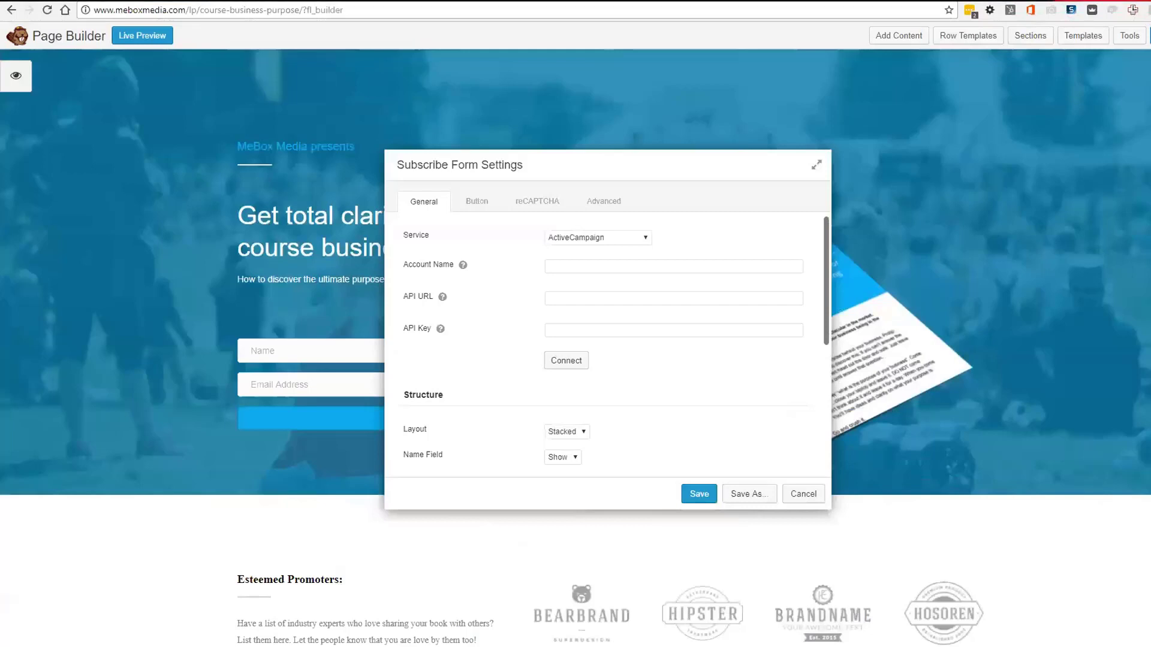
key("ctrl+Tab")
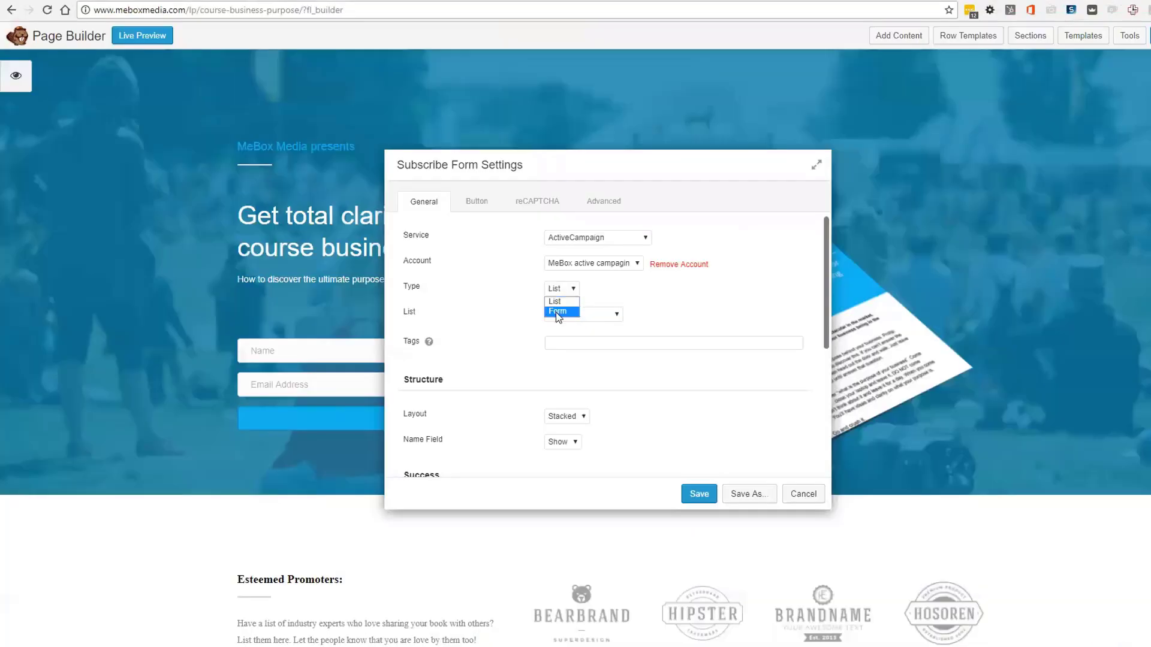
Use List as the subscription type and choose MeBox newsletter as the form's list
left_click(557, 309)
left_click(581, 314)
left_click(584, 336)
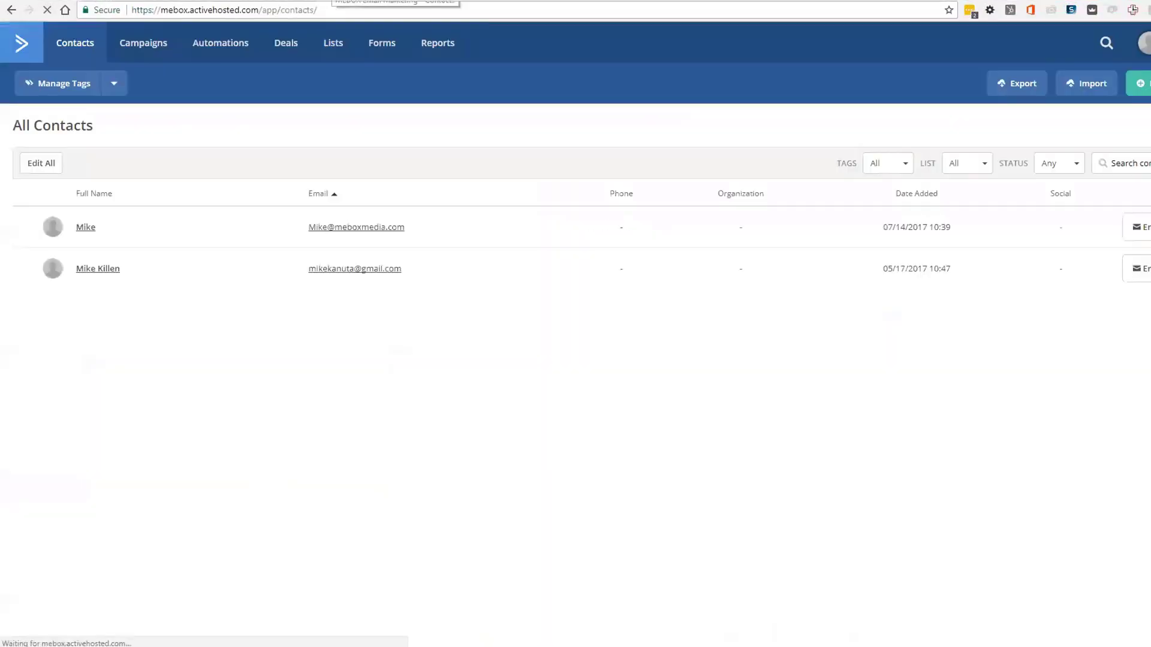
Switch to ActiveCampaign's tag management, enter a "business purpose" tag, copy its name and add the tag
left_click(67, 87)
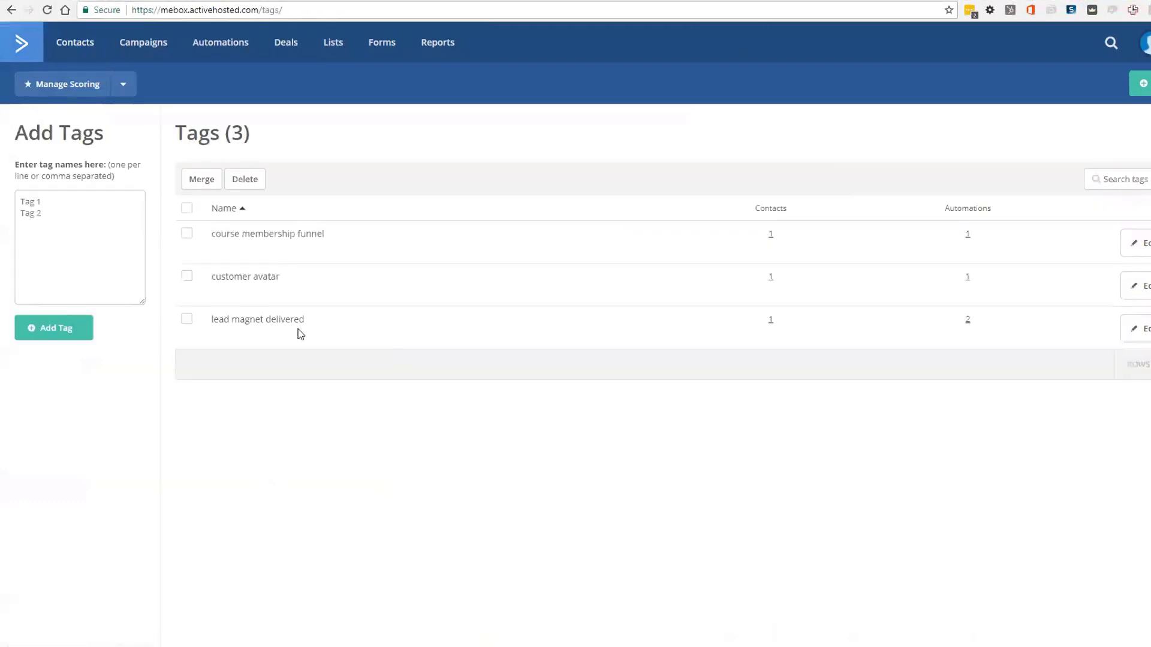
left_click(120, 217)
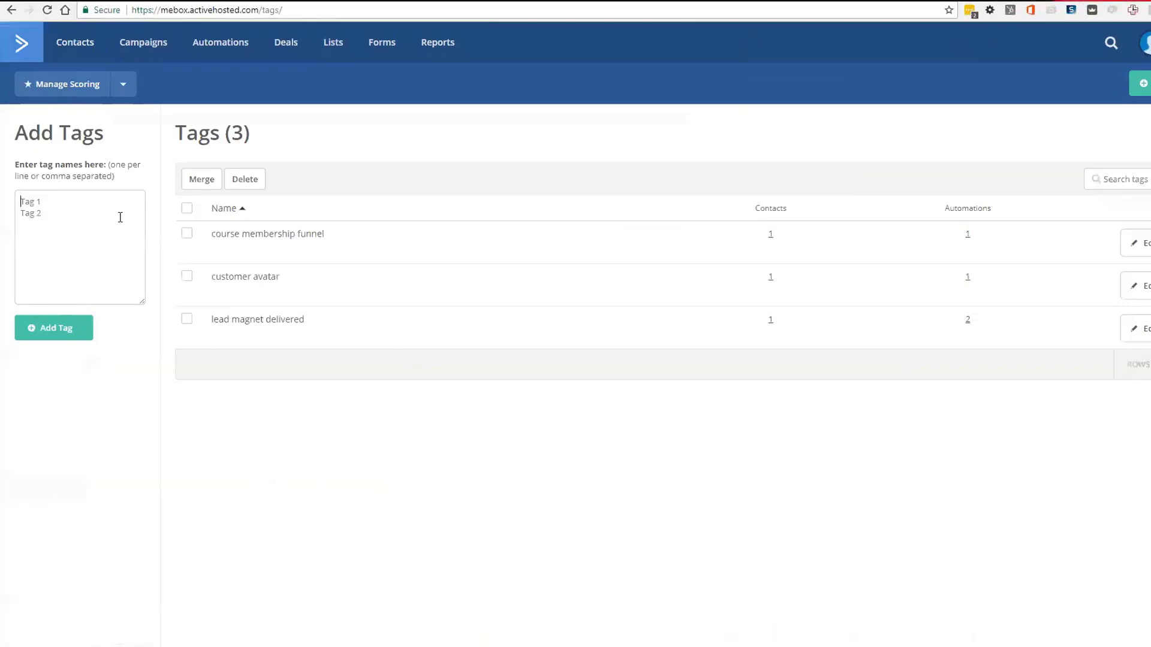
type("bus")
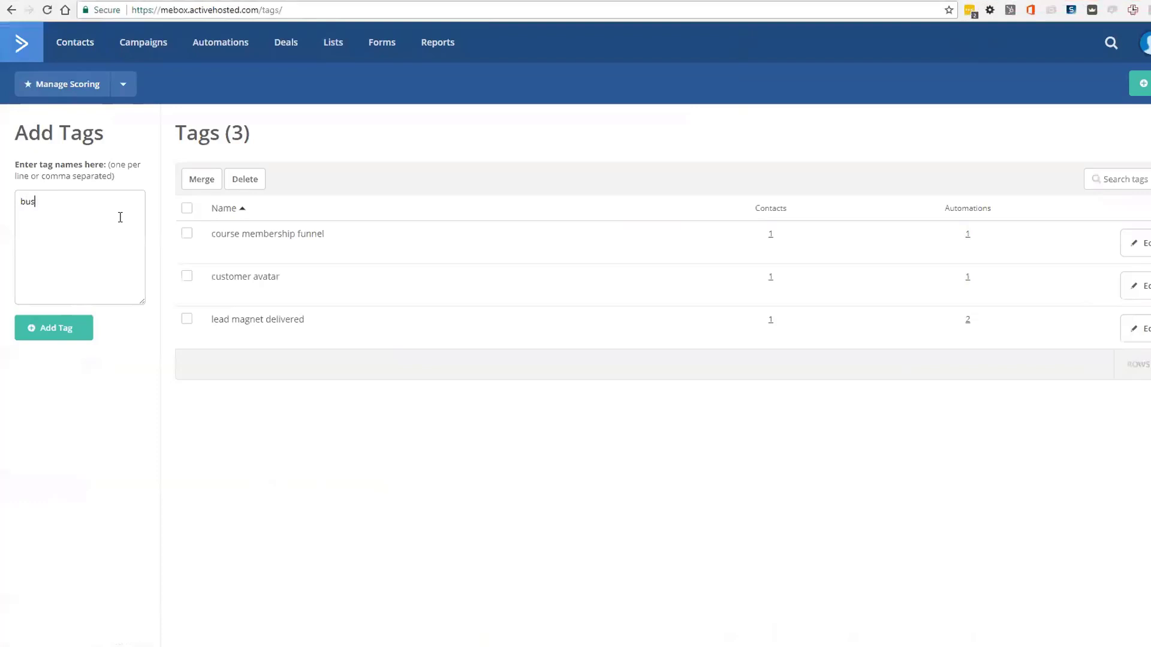
type("iness purpose")
key("ctrl+a")
right_click(81, 206)
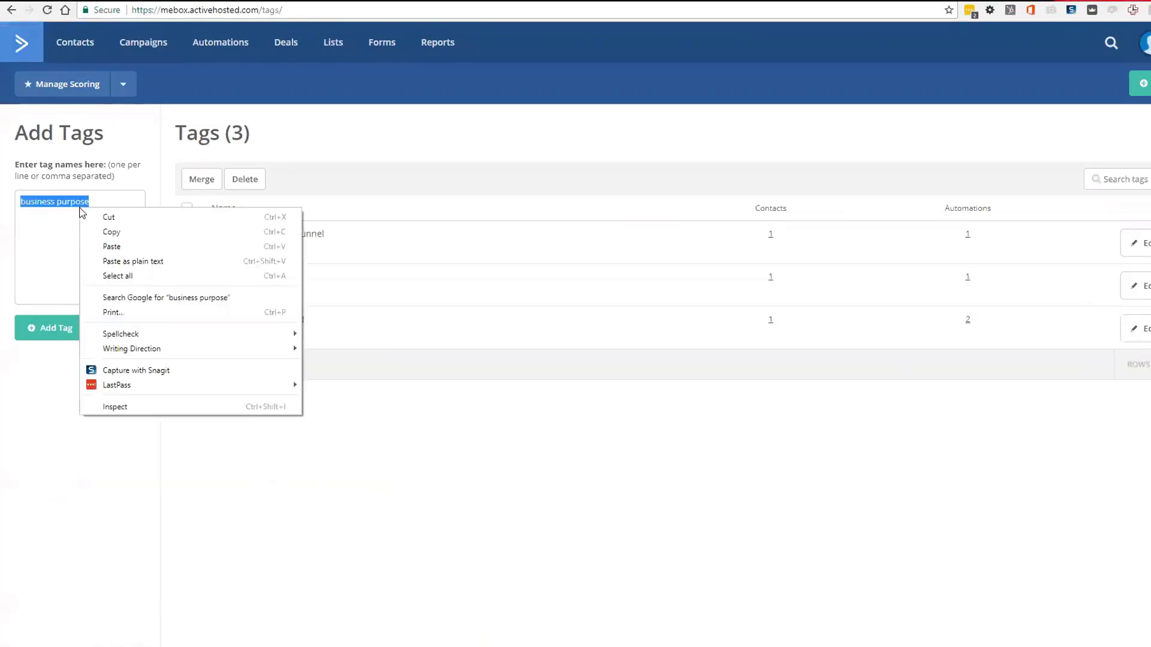
left_click(116, 230)
left_click(68, 327)
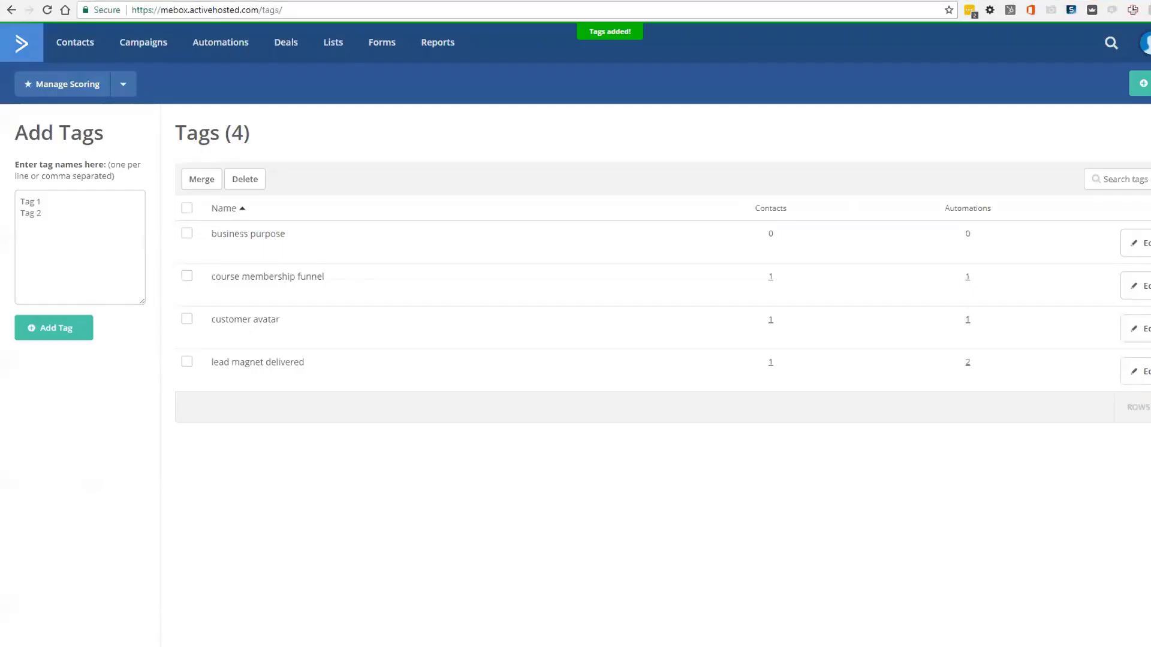
Return to the page builder and paste "business purpose" as the subscribe form's tag
left_click(399, 1)
left_click(573, 343)
key("ctrl+v")
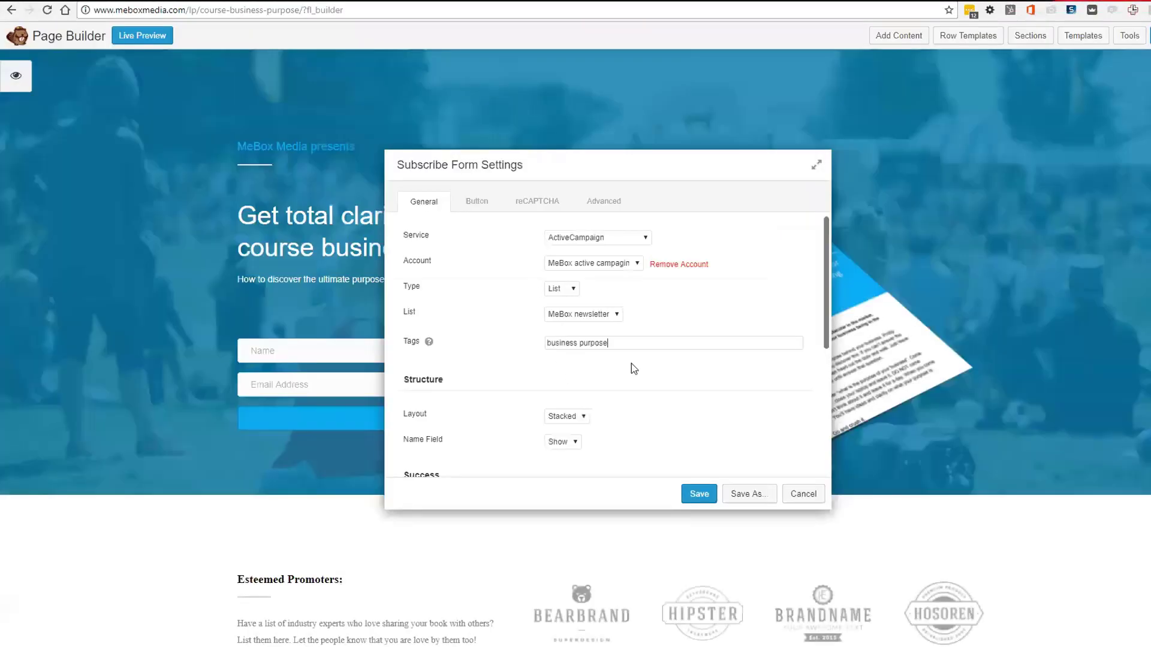
Change the form's success action to Redirect with "#" as the placeholder success URL
scroll(640, 371, "down", 3)
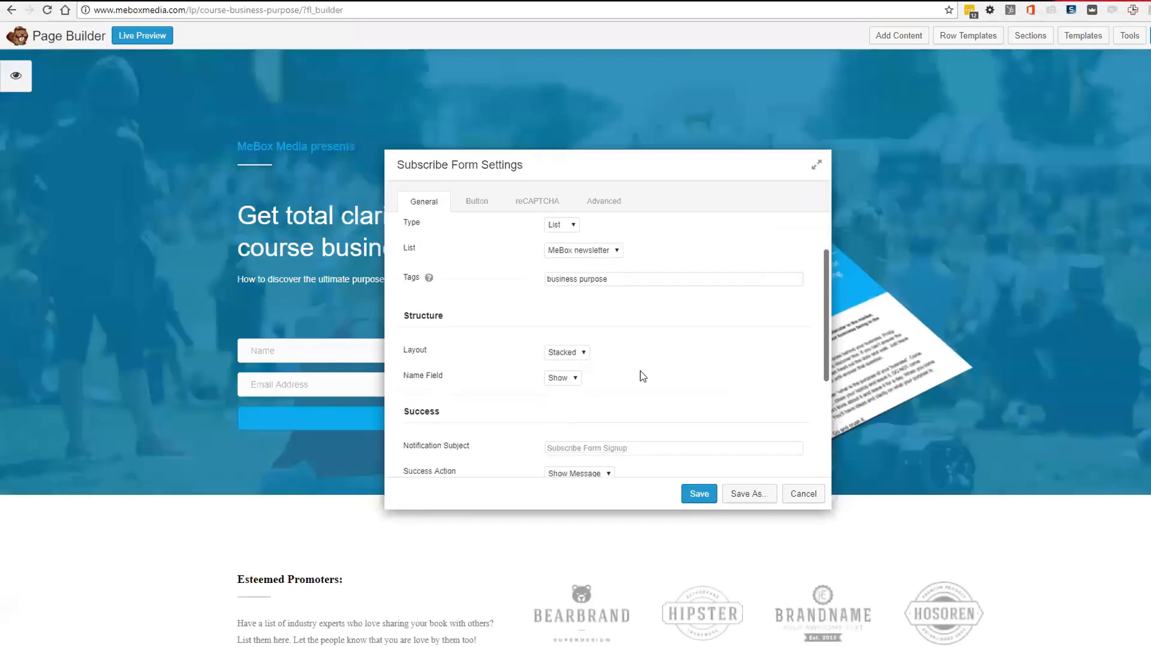
left_click(596, 346)
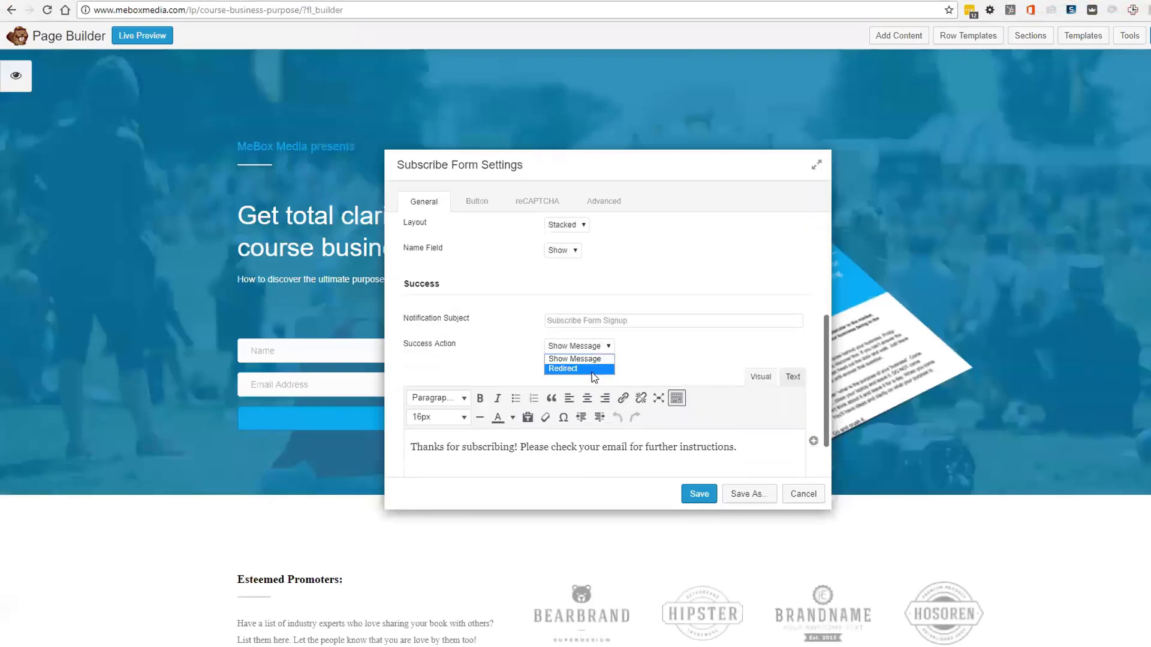
left_click(591, 372)
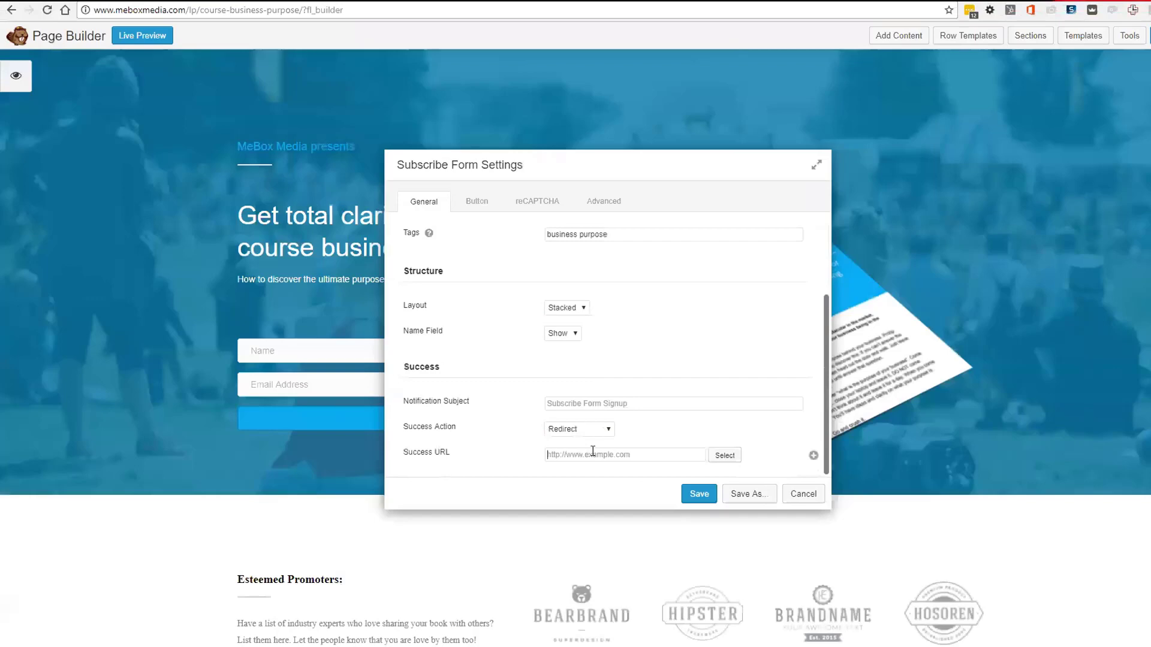
type("#")
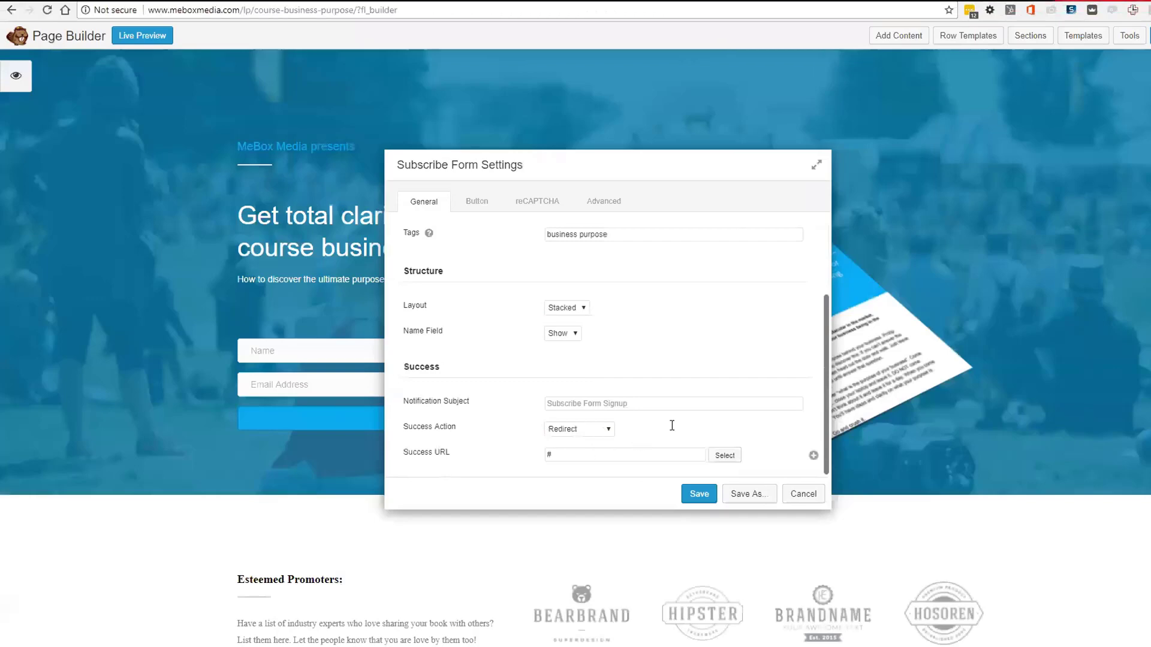
Move the settings dialog clear of the form and change the subscribe button's text to "Download"
scroll(672, 425, "up", 5)
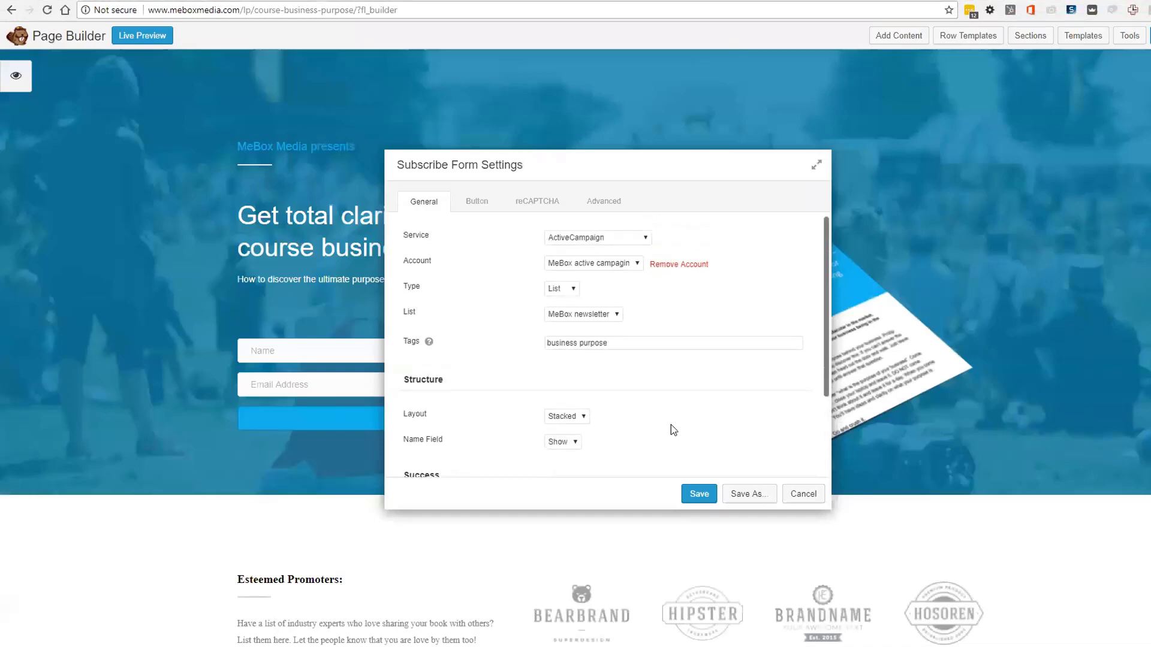
left_click(473, 202)
left_click_drag(573, 171, 821, 94)
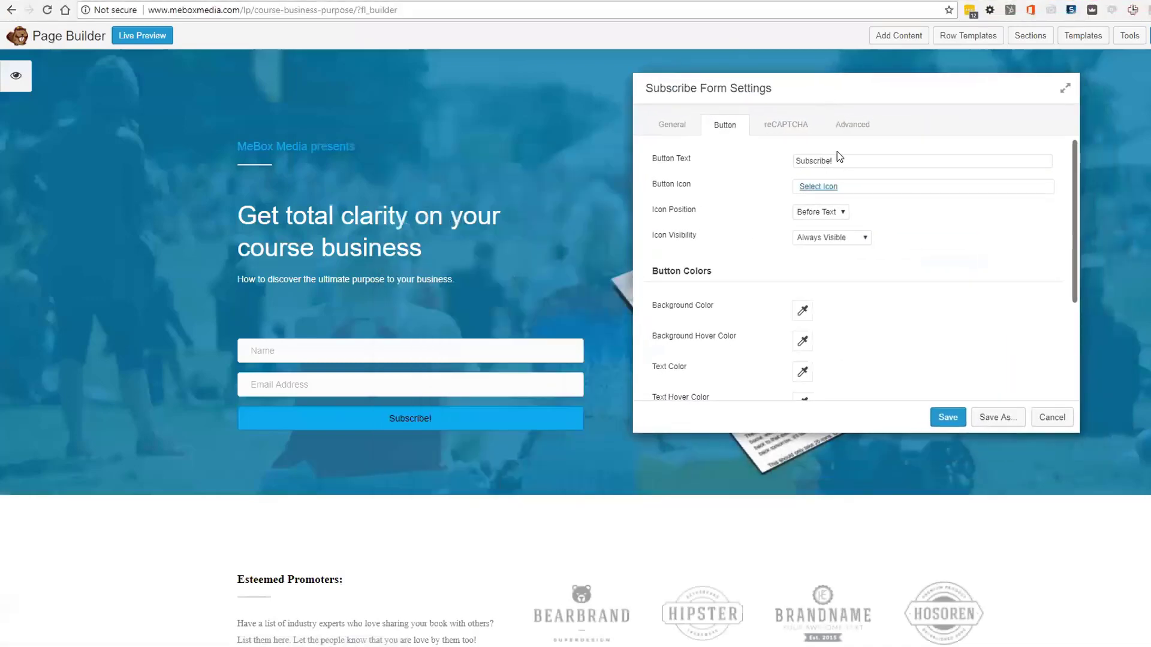
triple_click(841, 161)
type("Download")
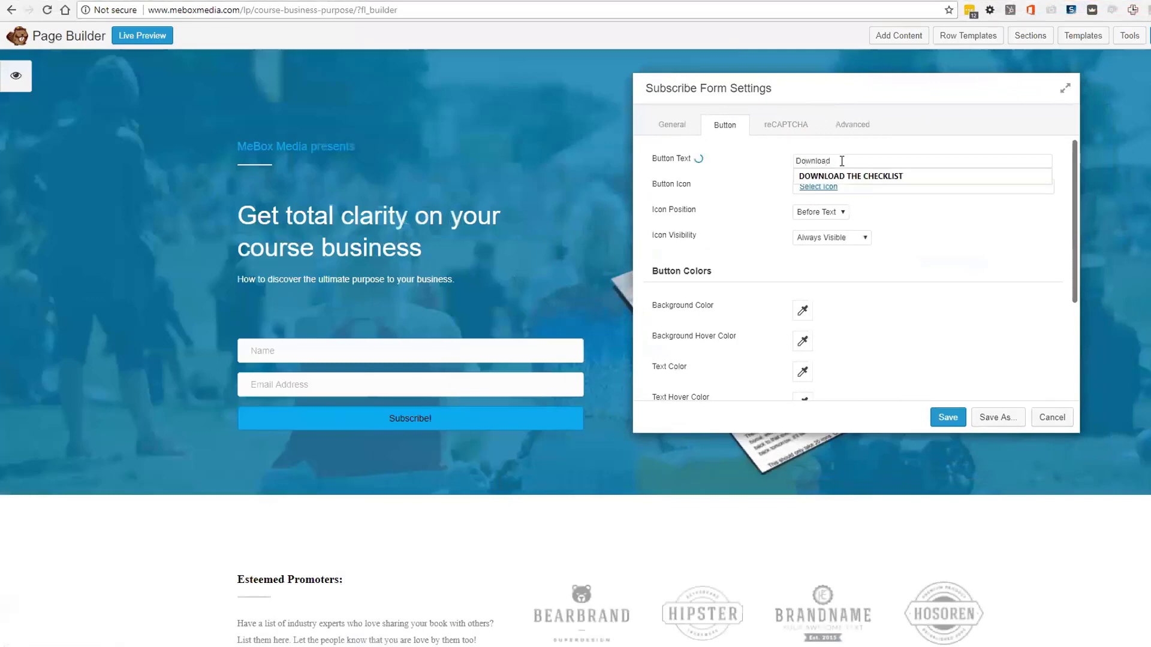
left_click(903, 342)
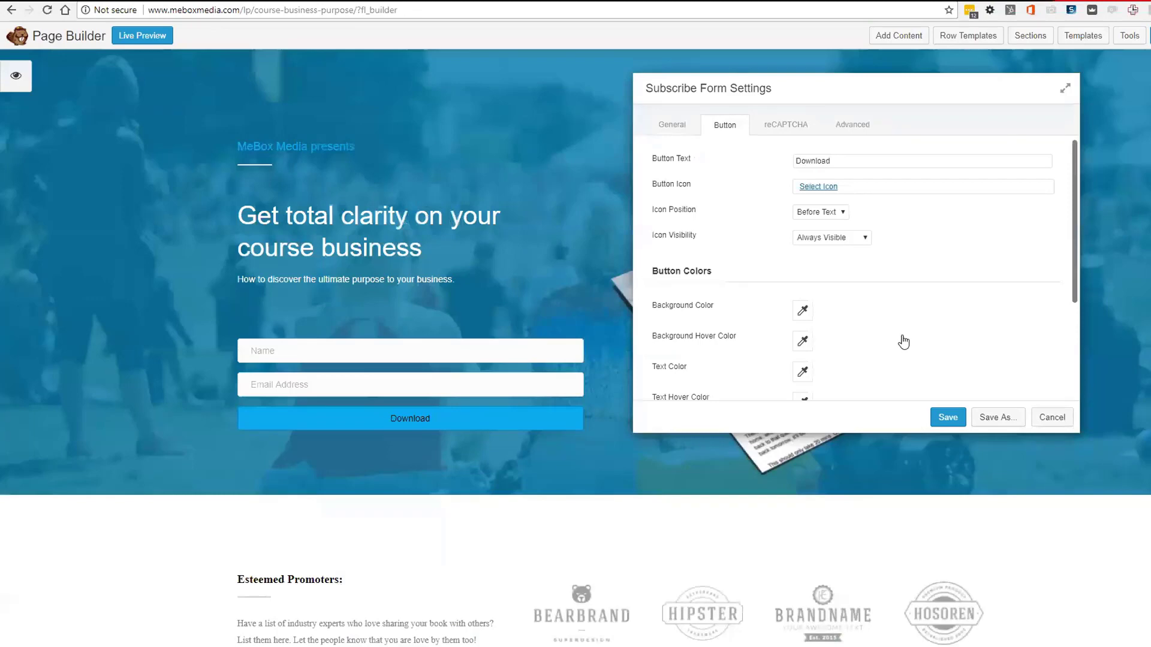
Set the Download button's background color to the orange preset #fa824c
scroll(903, 342, "down", 2)
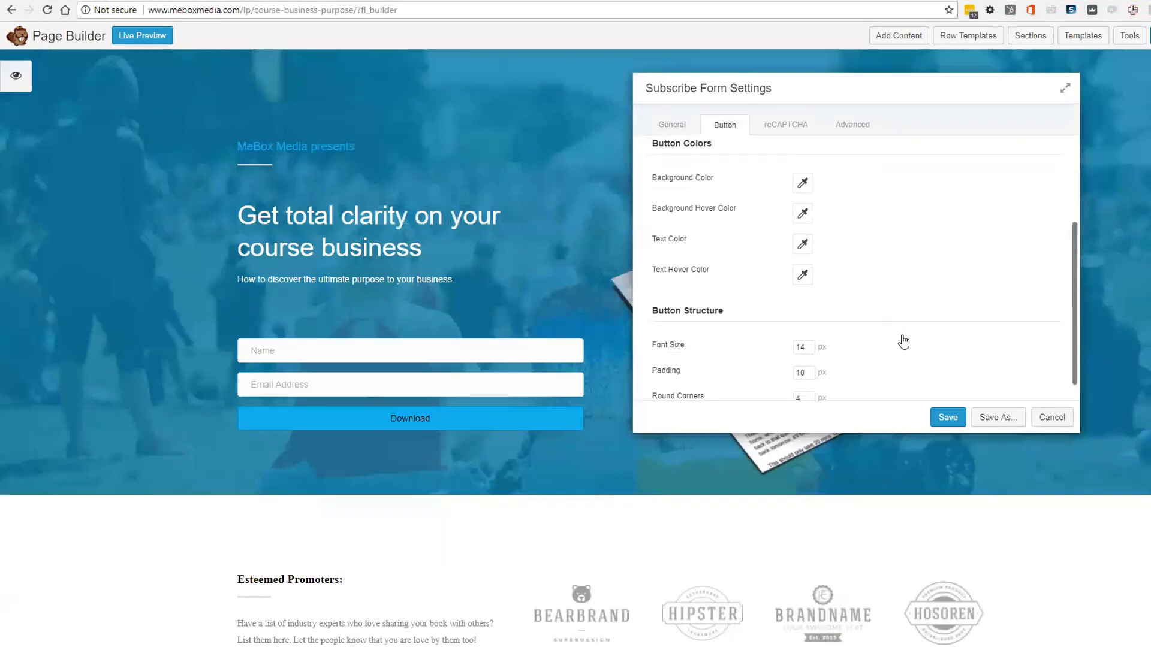
left_click(802, 182)
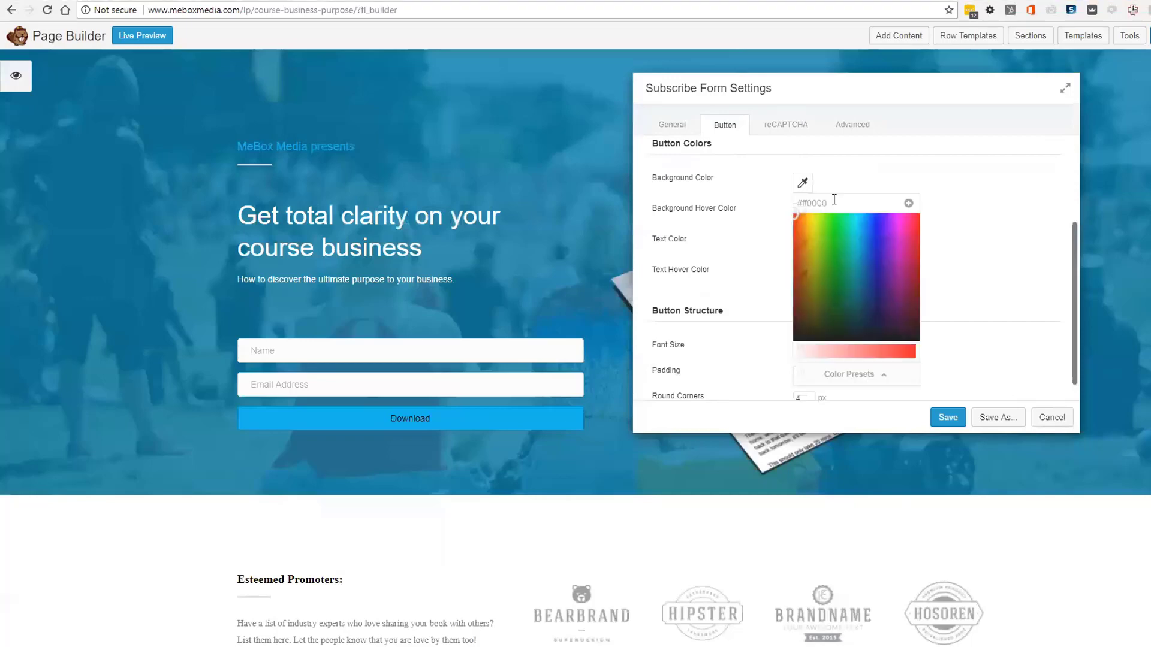
left_click(851, 372)
left_click(855, 296)
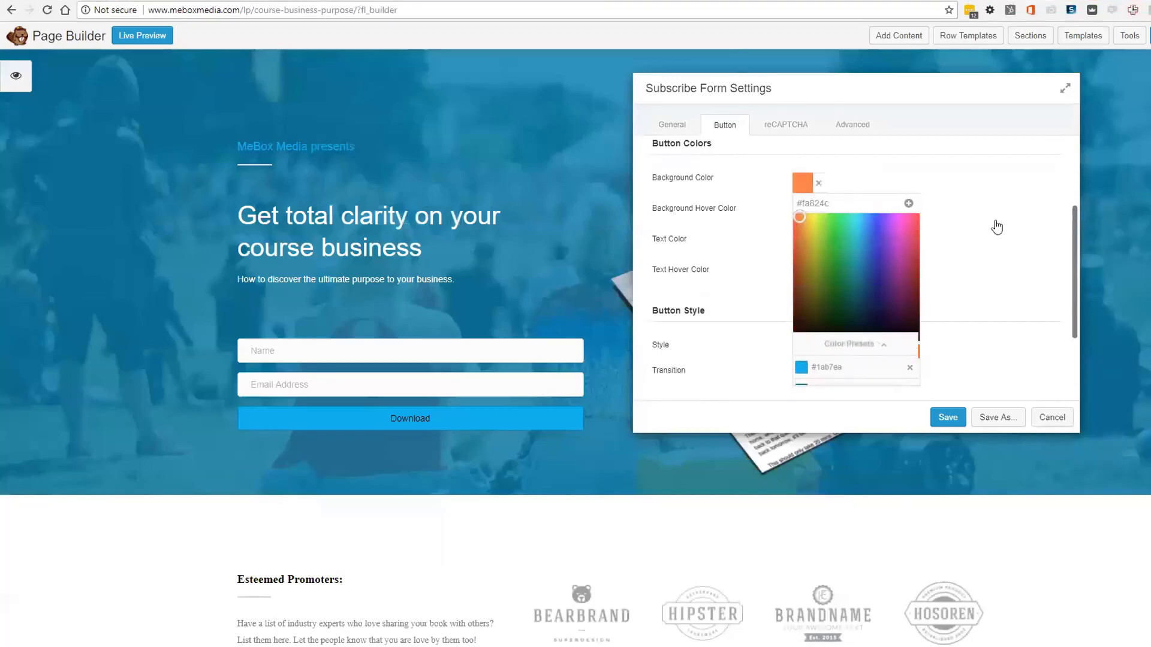
left_click(963, 250)
Set the button's background hover color to the deeper orange #f94f00, starting from the #fa824c preset
left_click(803, 214)
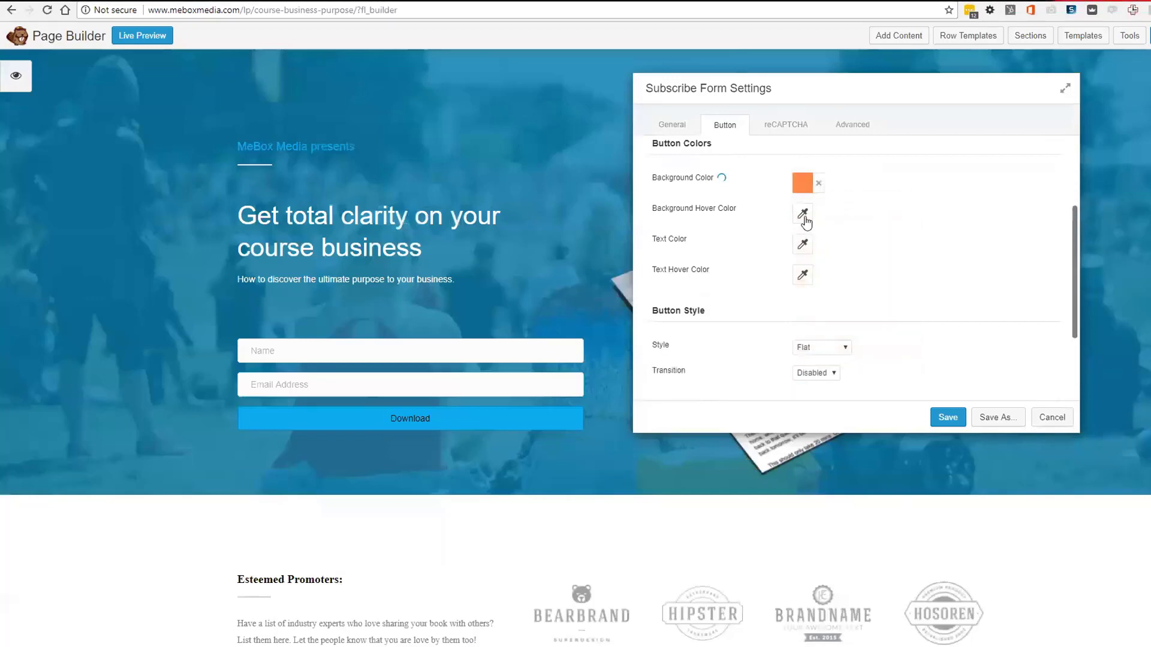
left_click(839, 405)
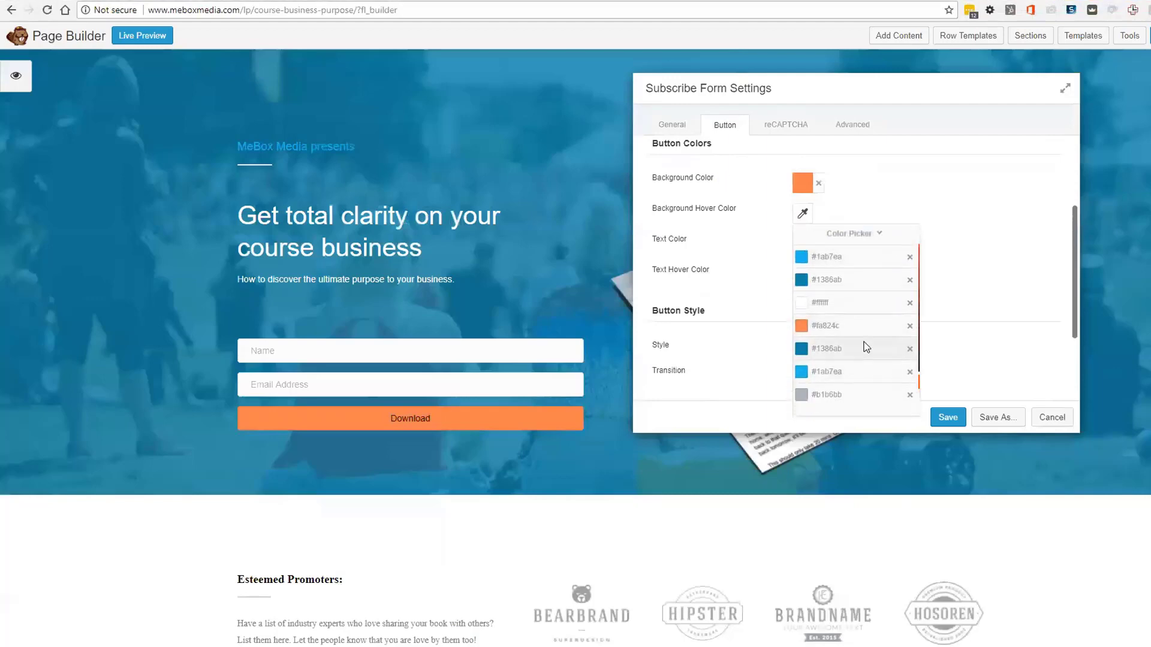
left_click(853, 321)
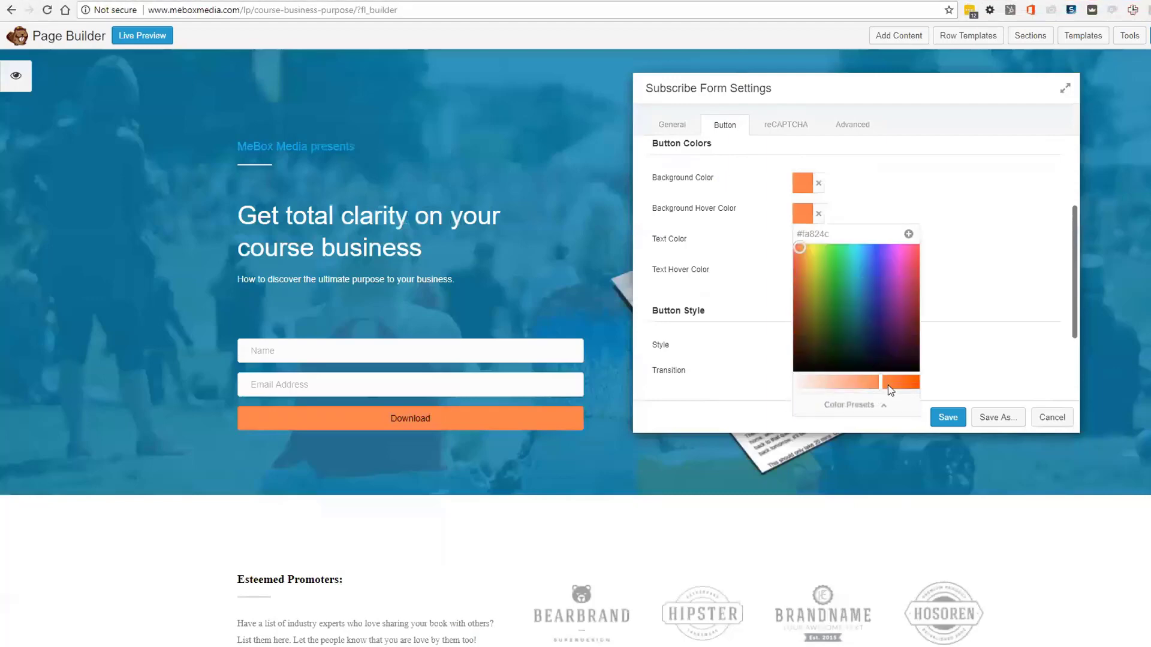
left_click(890, 388)
left_click(951, 393)
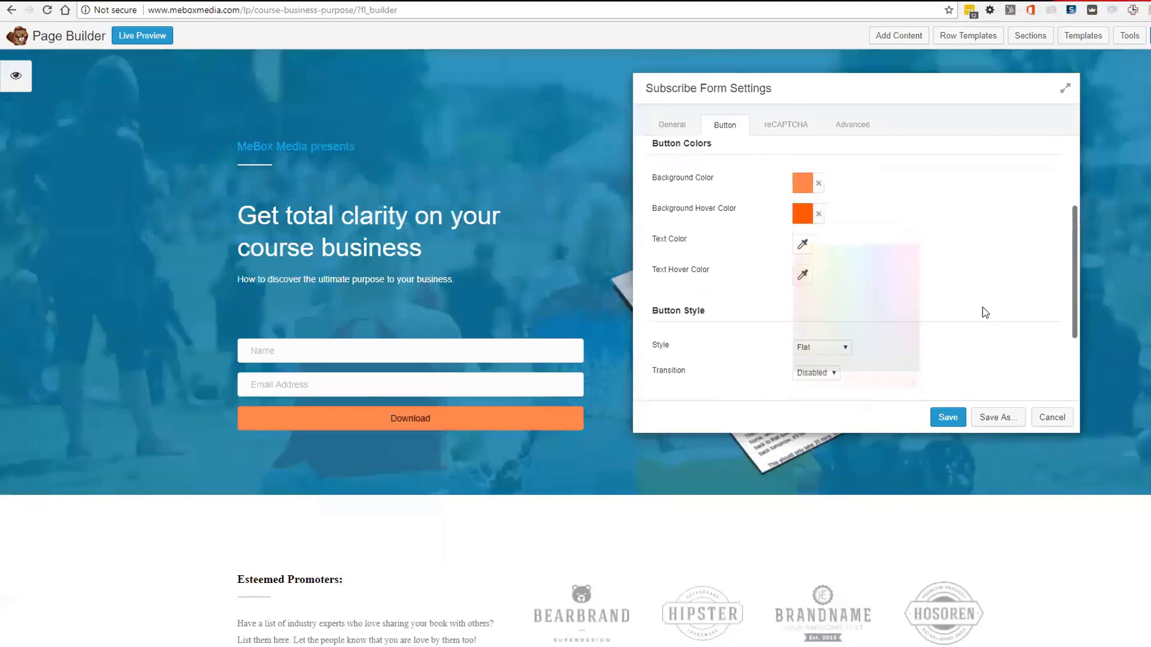
Set the Download button's text color to white, #ffffff
left_click(803, 244)
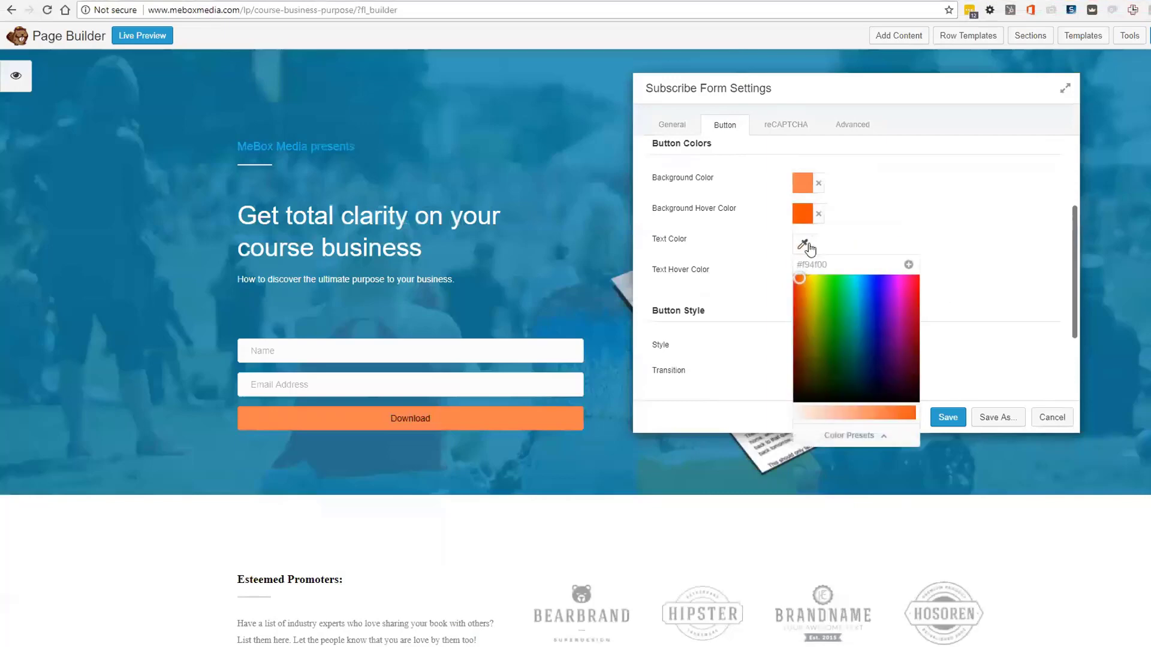
left_click_drag(863, 413, 675, 411)
left_click_drag(798, 276, 794, 275)
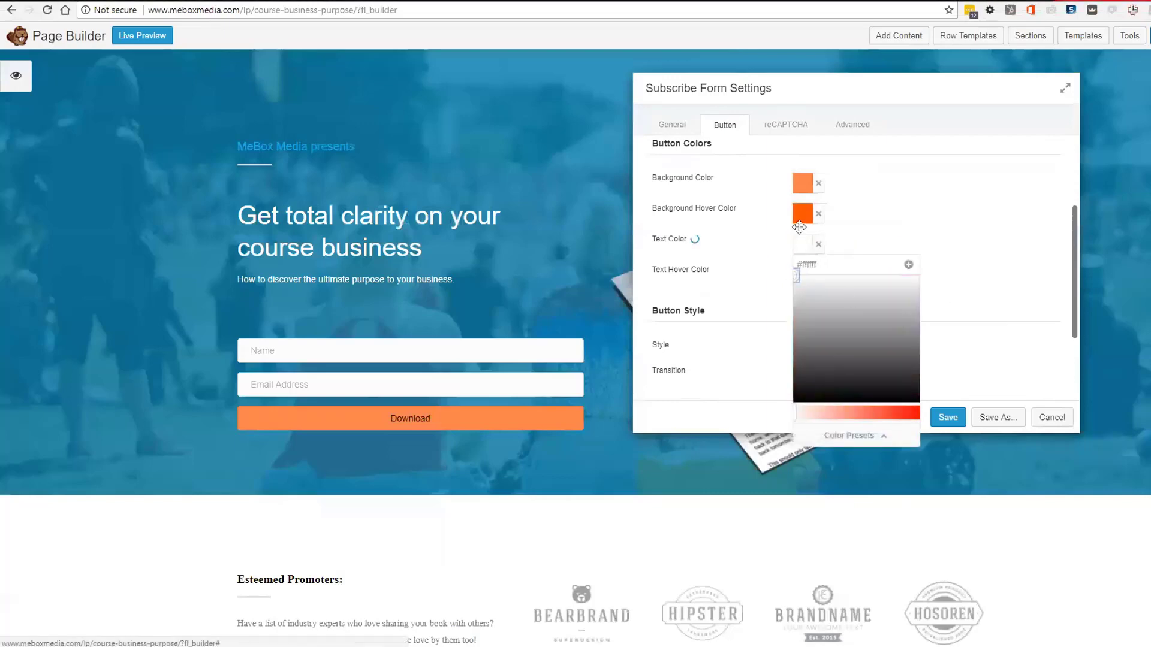
Set the button's text hover color to white, #ffffff, and save the subscribe form settings
left_click(803, 274)
left_click(803, 274)
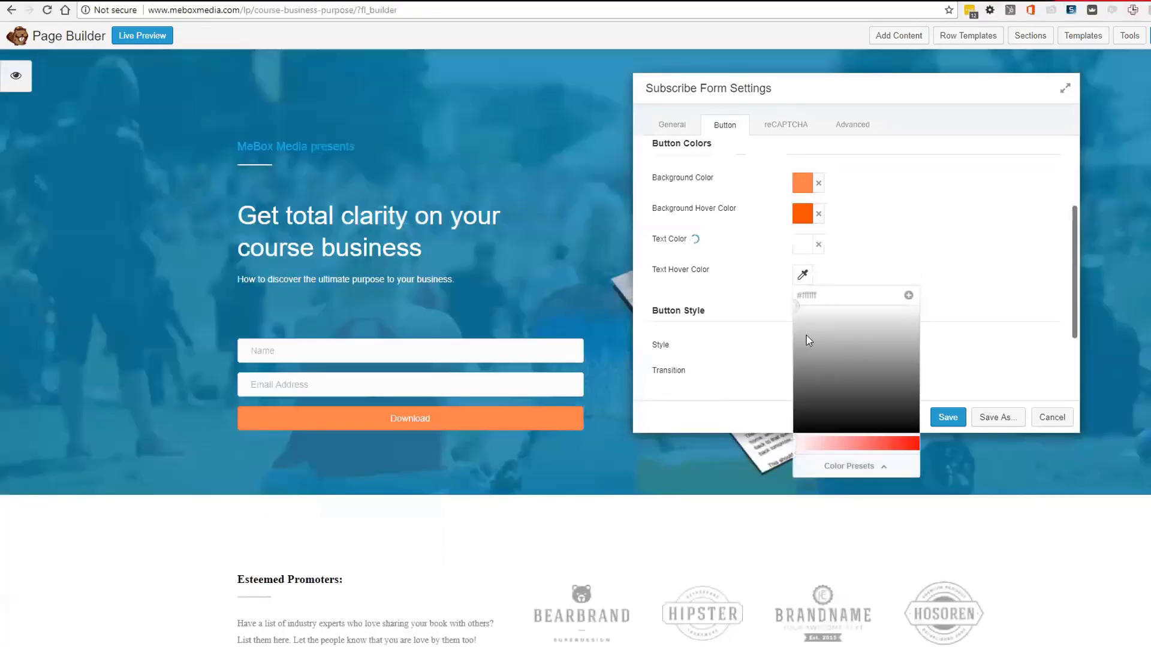
left_click(807, 336)
left_click(899, 201)
scroll(836, 355, "down", 2)
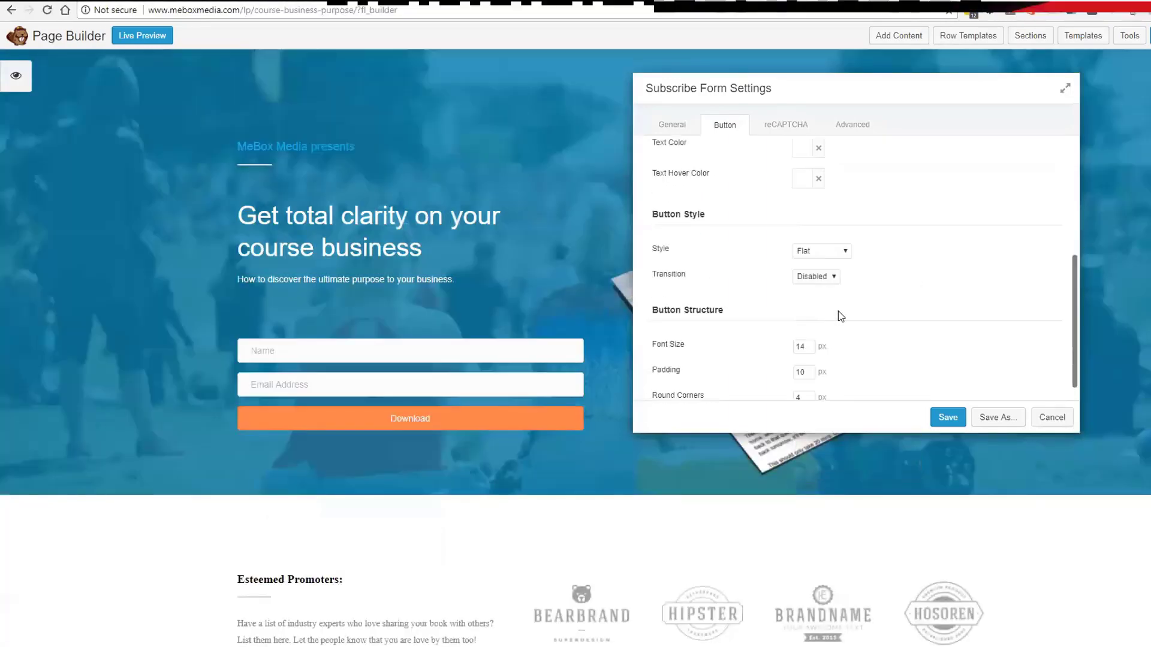
scroll(887, 305, "up", 5)
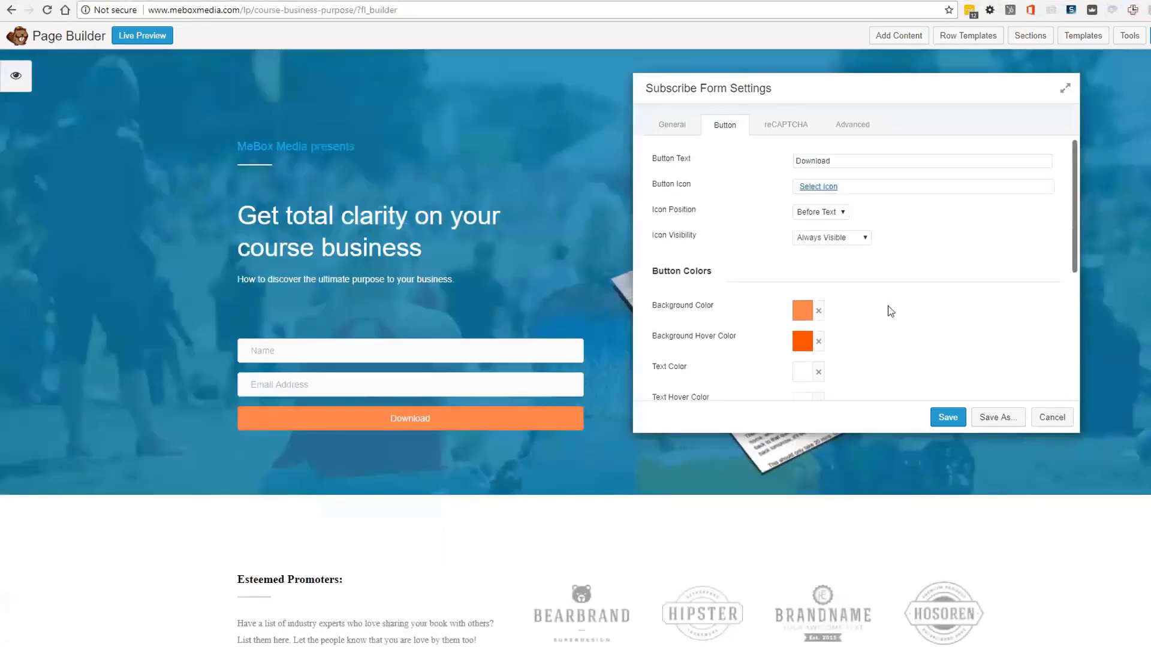
left_click(948, 419)
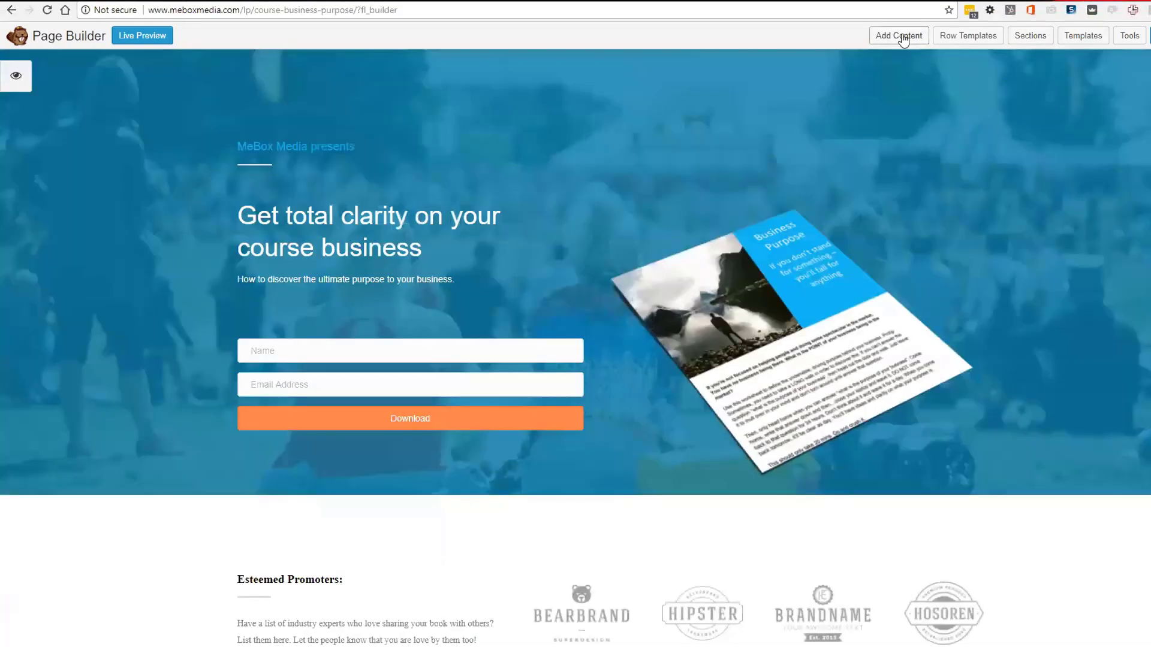
Add a UABB Heading module directly above the subscribe form
left_click(903, 39)
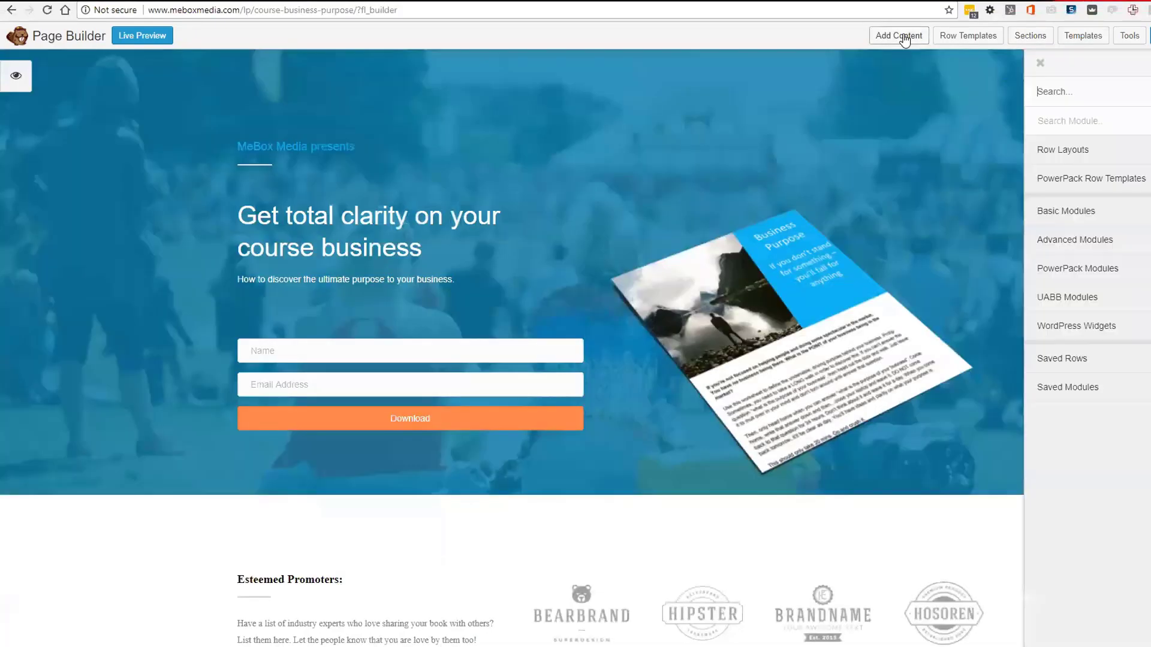
left_click(1112, 303)
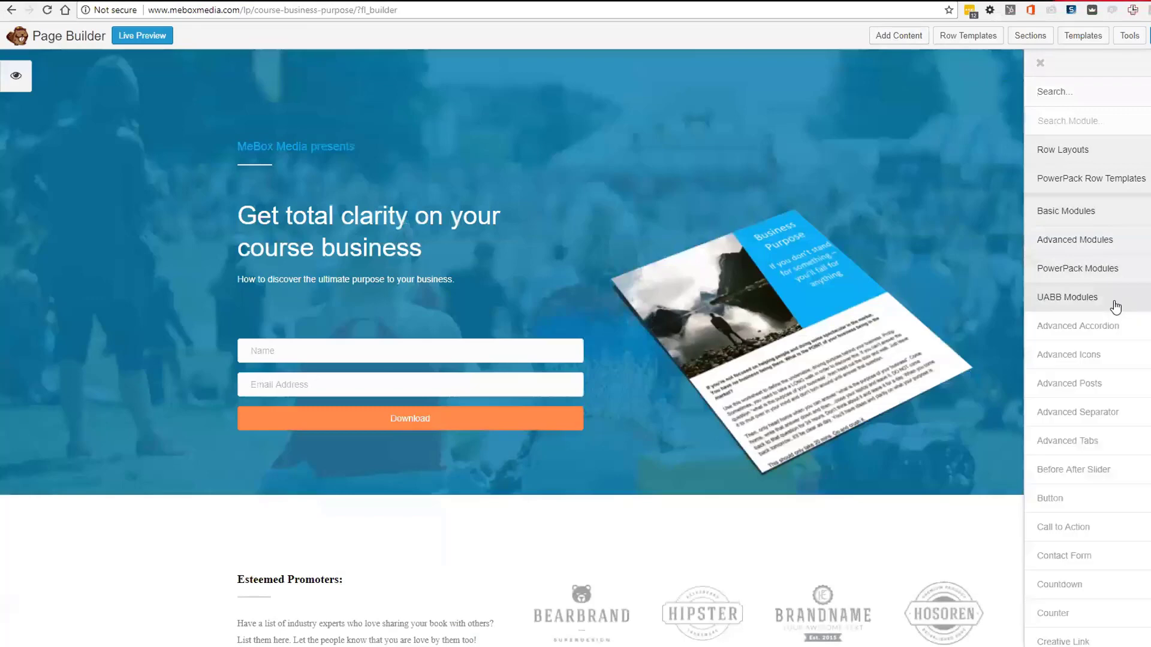
scroll(1113, 300, "down", 1)
scroll(1113, 298, "down", 4)
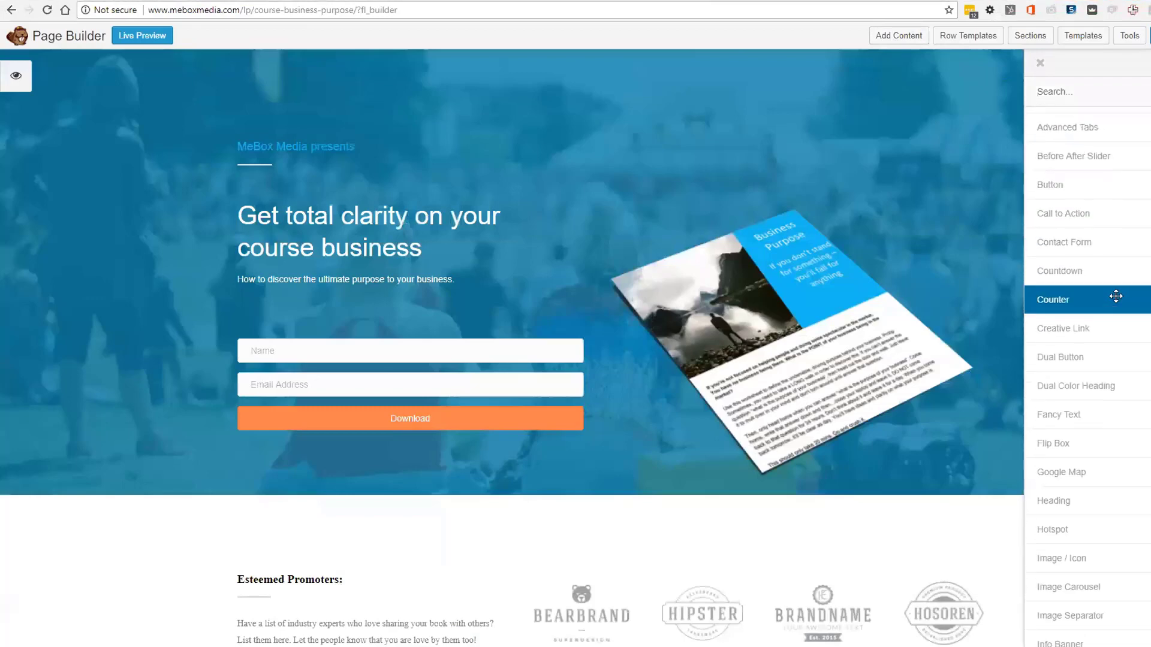
scroll(1113, 298, "up", 4)
scroll(1114, 294, "down", 3)
scroll(1113, 288, "down", 3)
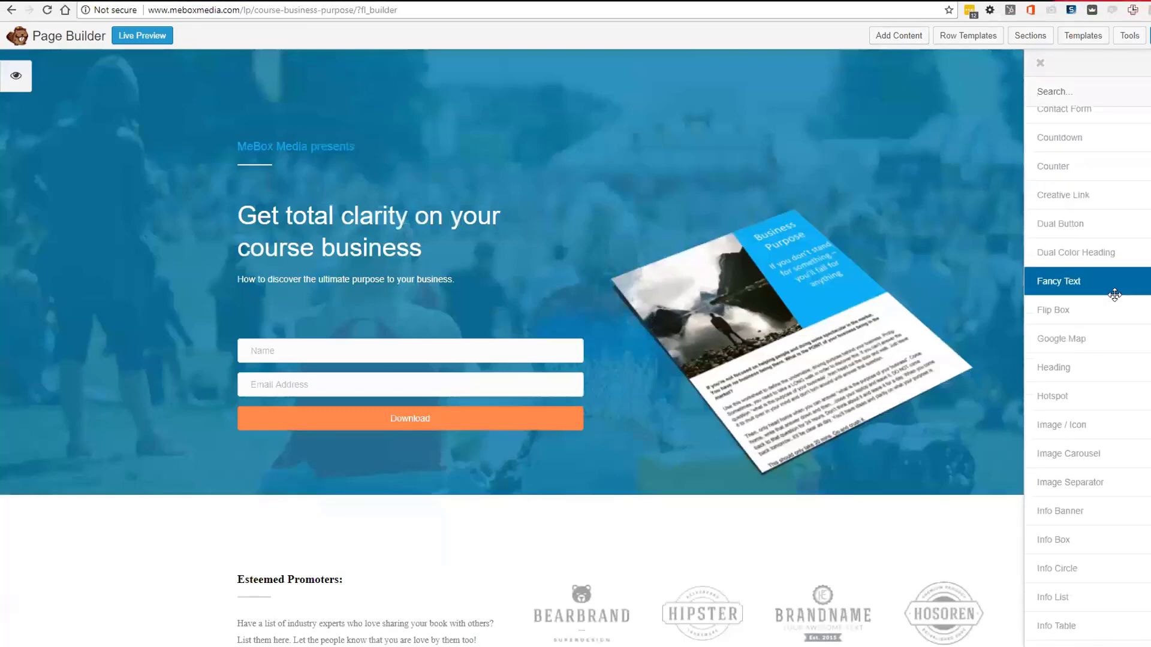
left_click_drag(1102, 365, 333, 360)
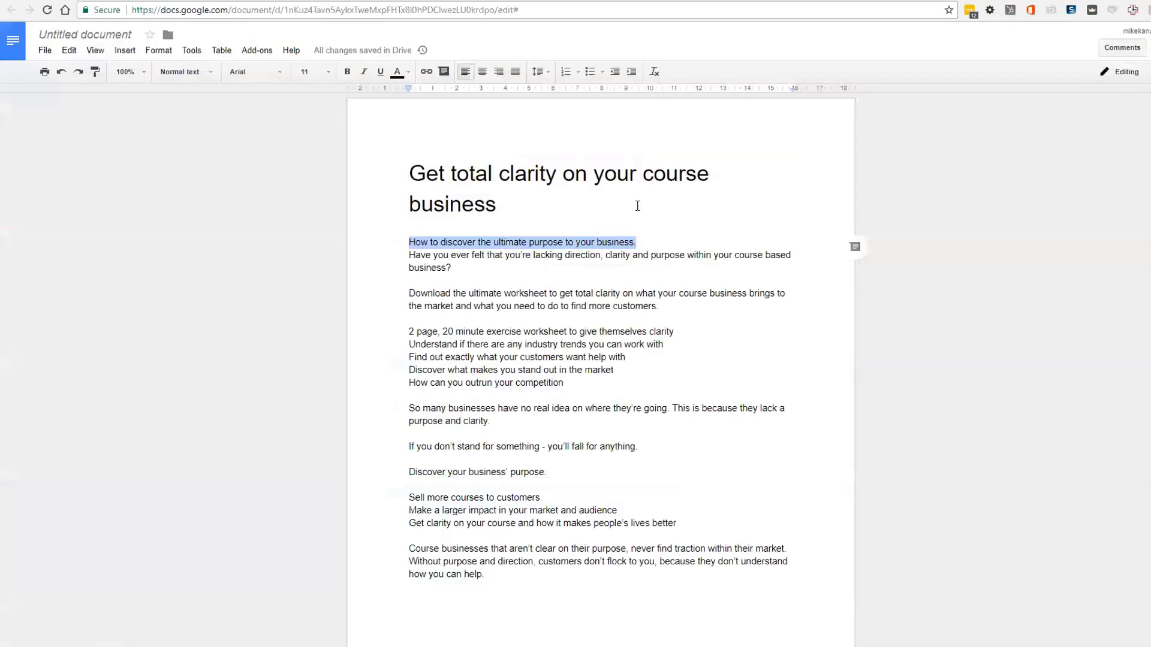
Copy the "Have you ever felt" question and the "Download the ultimate worksheet" paragraph from the Google Docs draft into the heading's description
left_click_drag(451, 268, 361, 252)
key("ctrl+c")
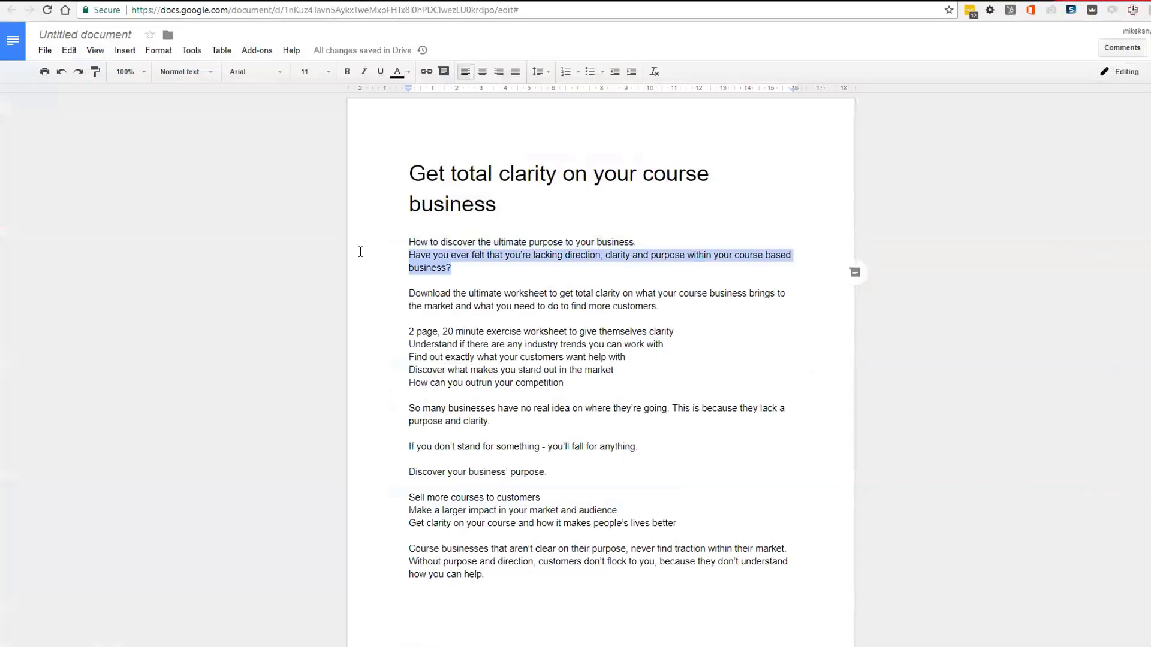
key("ctrl+shift+Down")
key("ctrl+shift+Down")
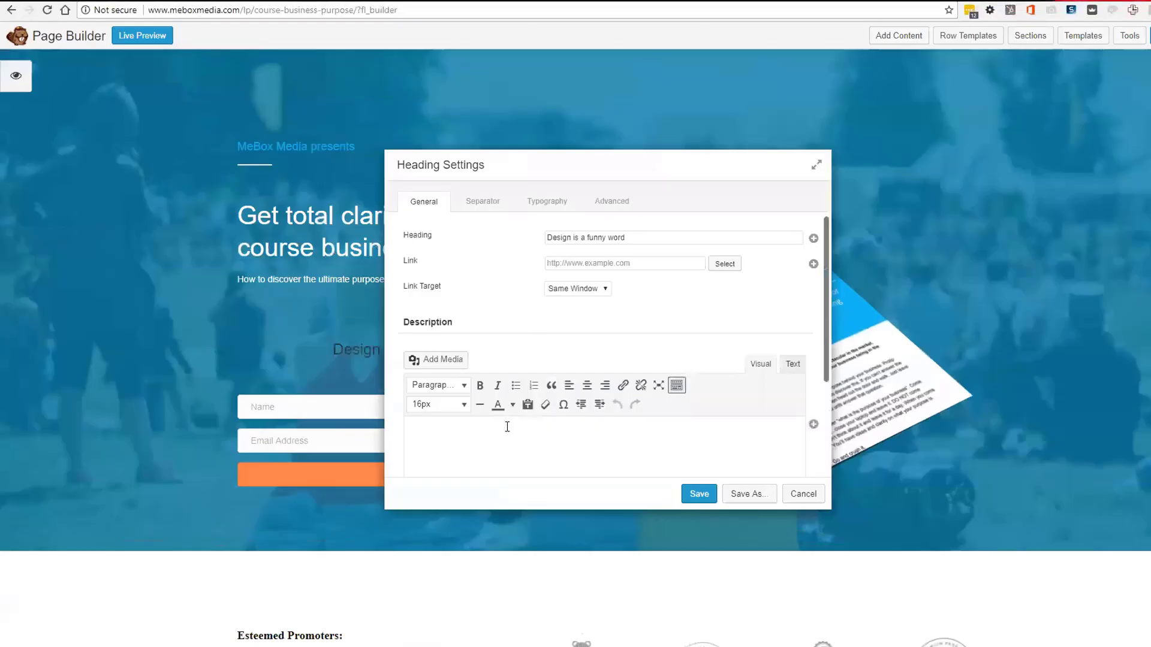
left_click(507, 427)
type("Download the ultimate worksheet to get total clarity on what your course business brings to the market and what you need to do to find more customers.")
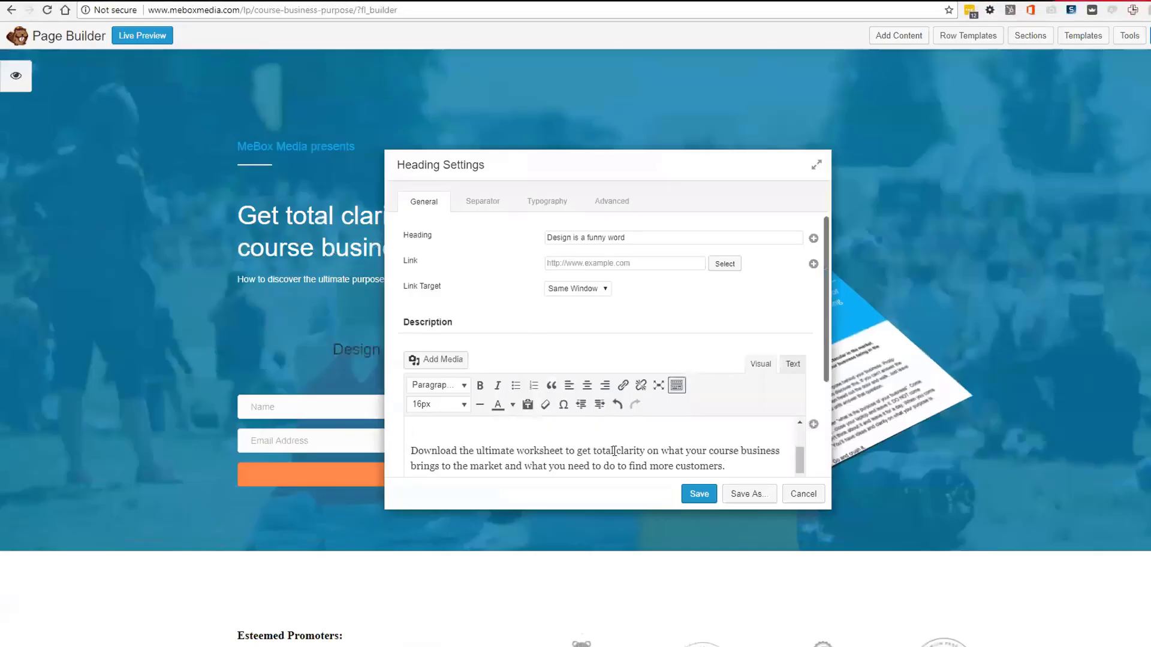
Move the question "Have you ever felt that you're lacking direction, clarity and purpose within your course based business?" from the description into the heading text
scroll(614, 451, "up", 2)
key("ctrl+a")
key("BackSpace")
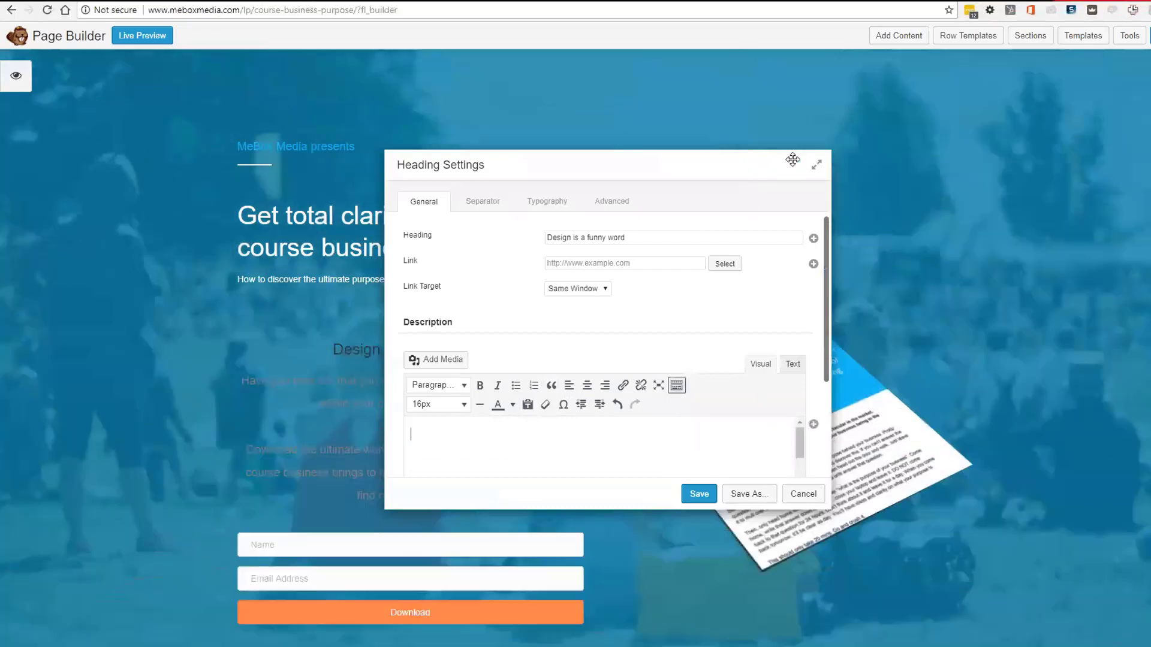
left_click(816, 164)
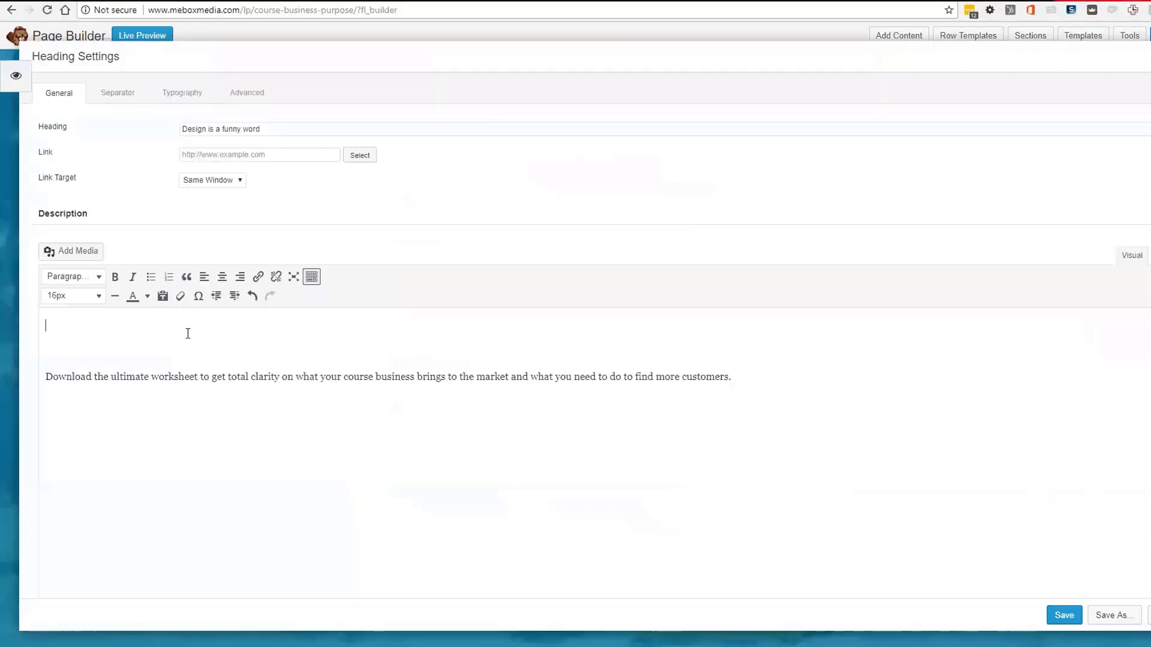
key("Delete")
left_click_drag(288, 132, 105, 156)
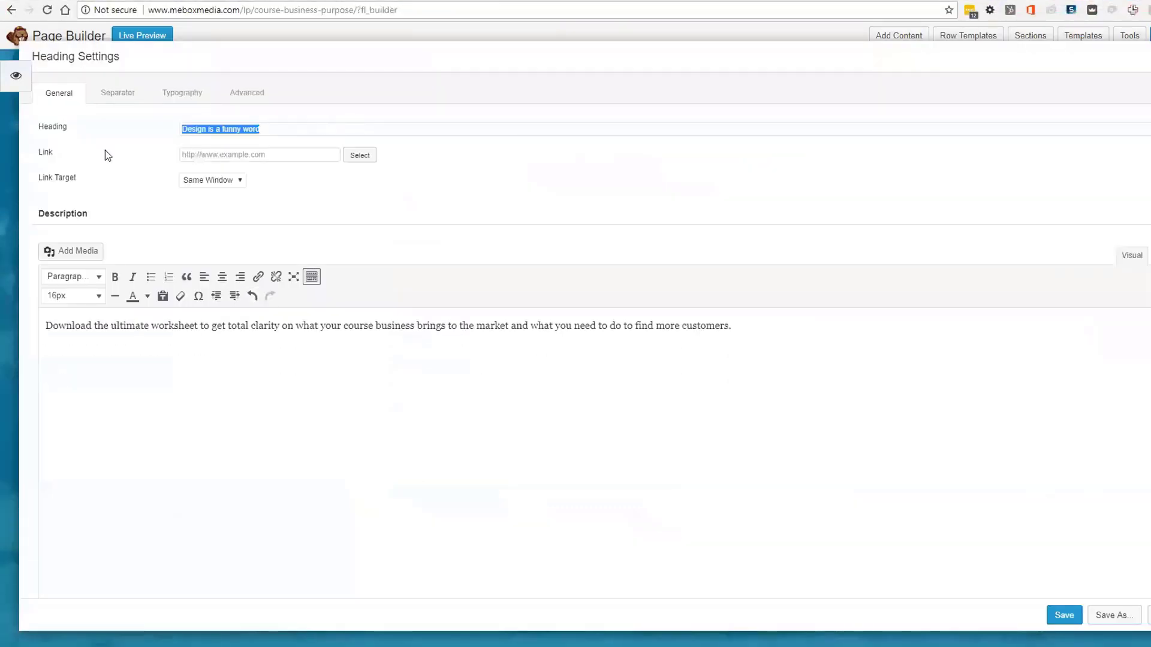
key("ctrl+v")
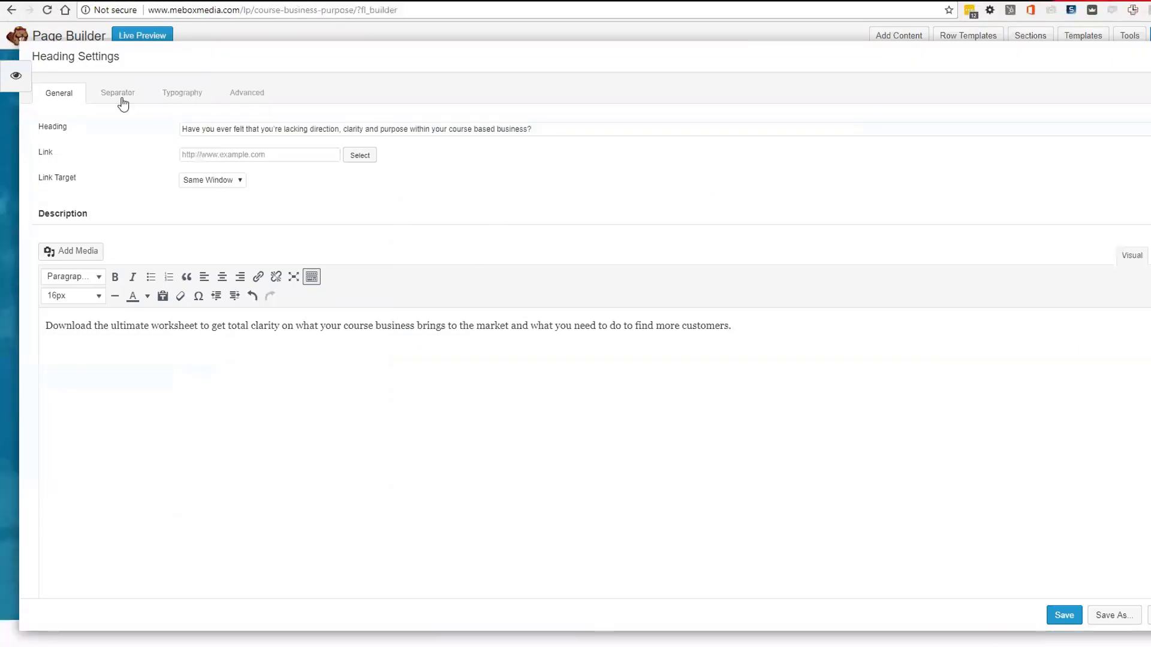
Set the heading's text color to white
left_click(122, 100)
left_click(192, 95)
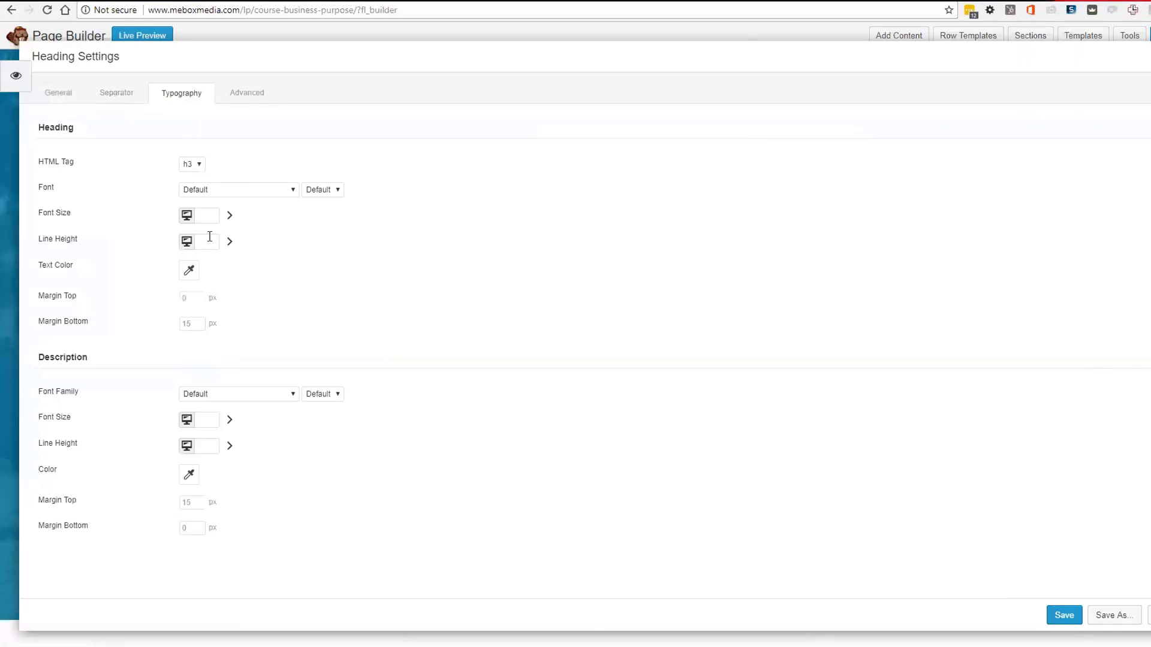
left_click(189, 270)
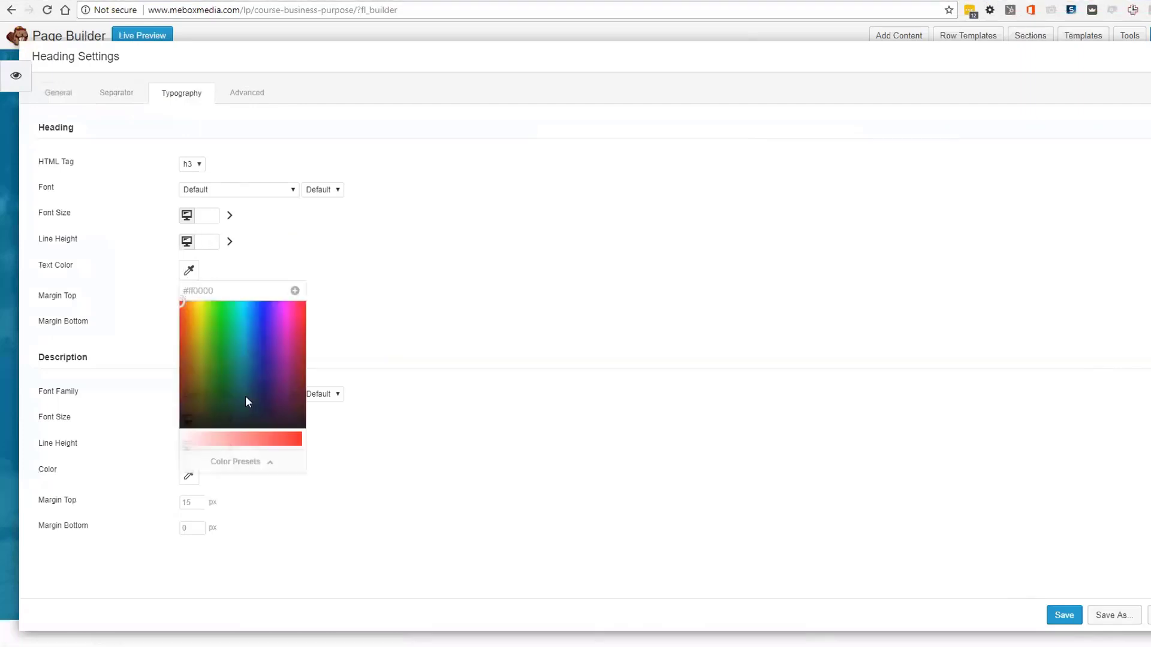
left_click(257, 454)
left_click(244, 365)
left_click(487, 288)
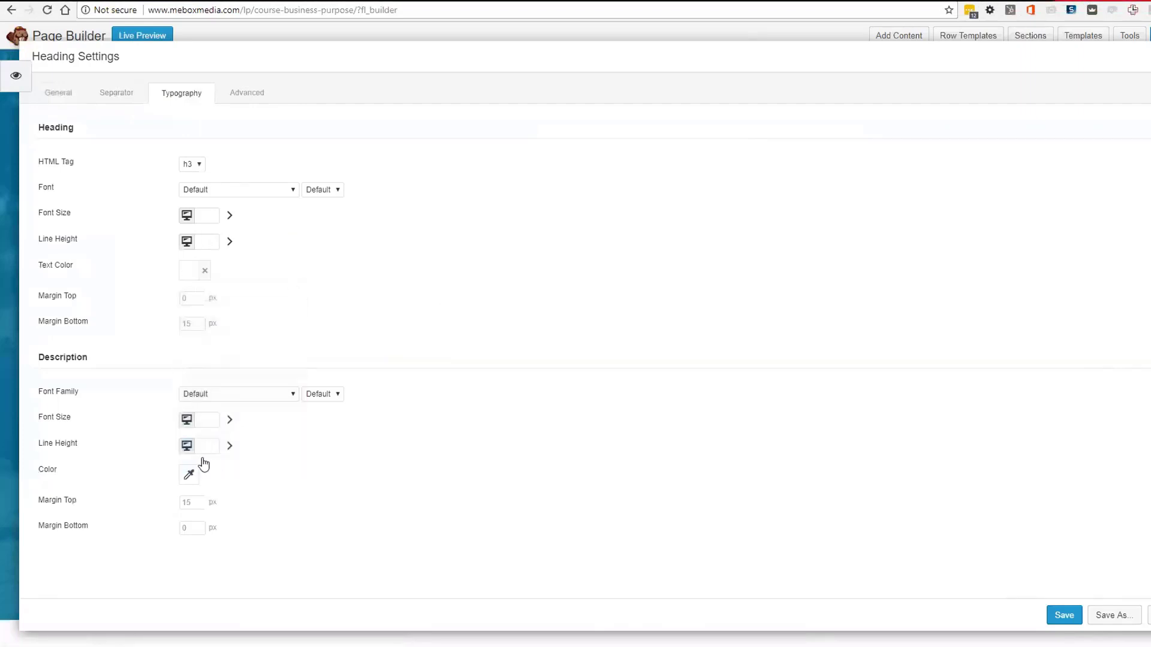
Set the description color to the white preset #ffffff and save the heading module
left_click(192, 481)
left_click(233, 458)
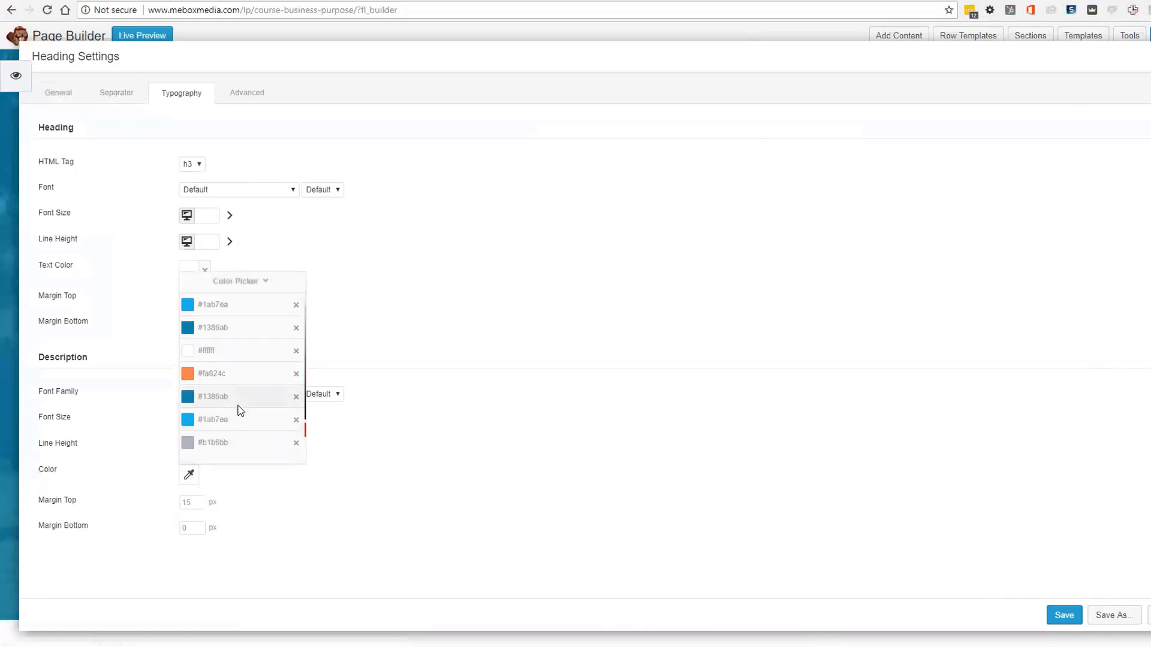
left_click(230, 352)
left_click(463, 342)
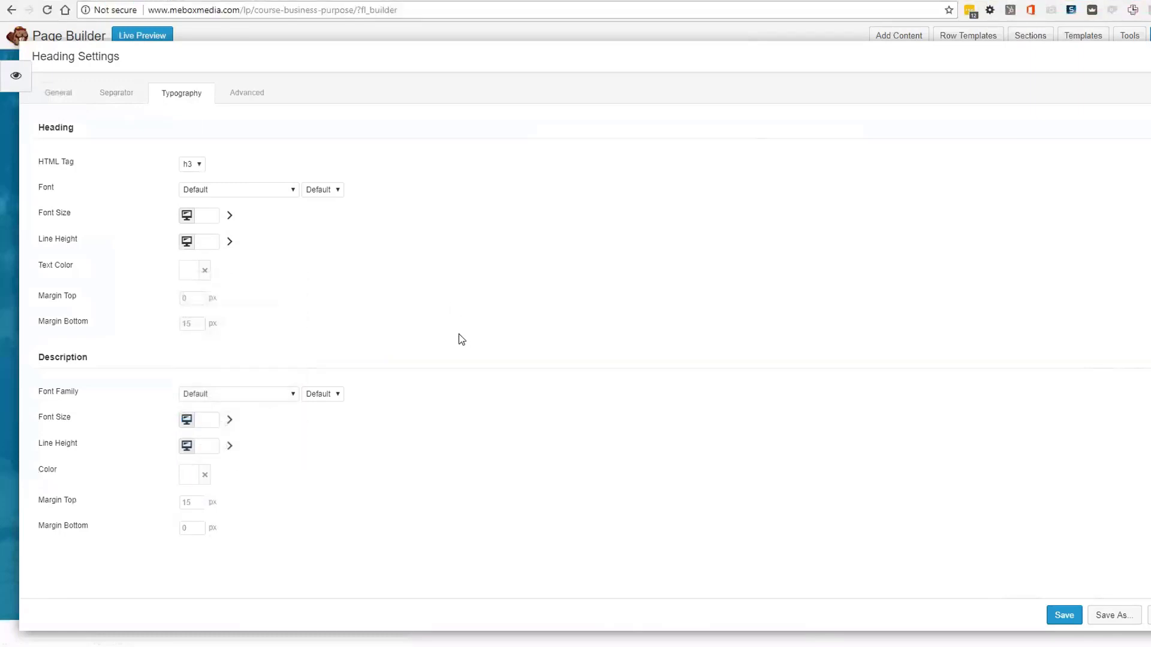
left_click(80, 92)
left_click(1063, 615)
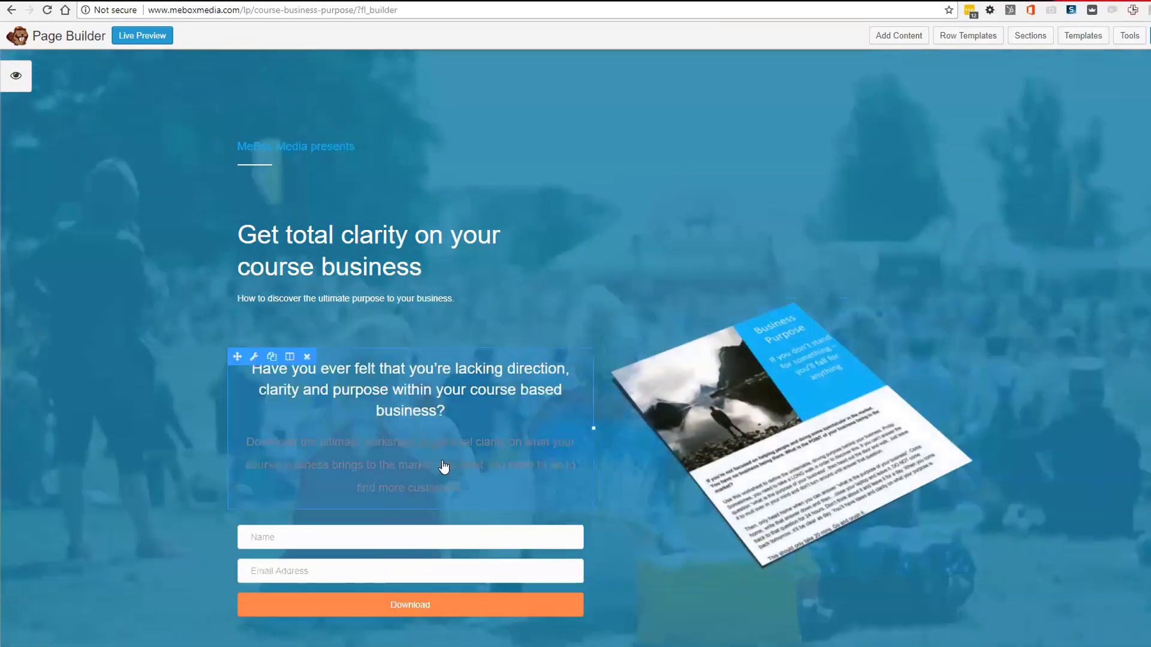
Reopen the "Have you ever felt" heading's settings and change its alignment to Left
left_click(443, 466)
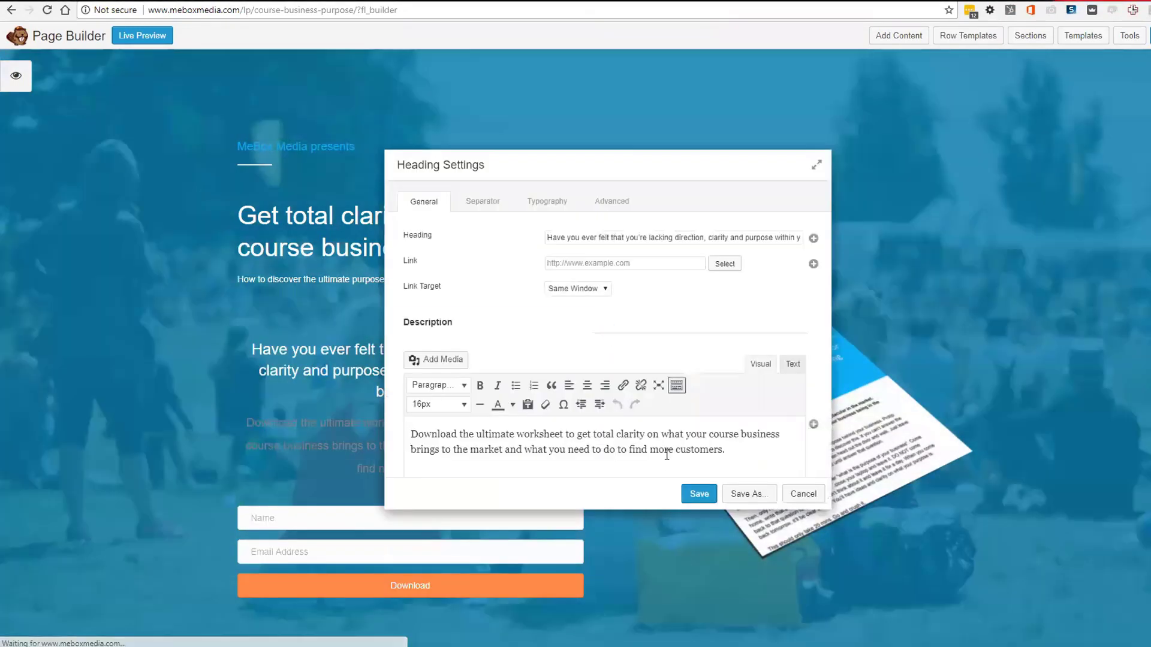
left_click(542, 200)
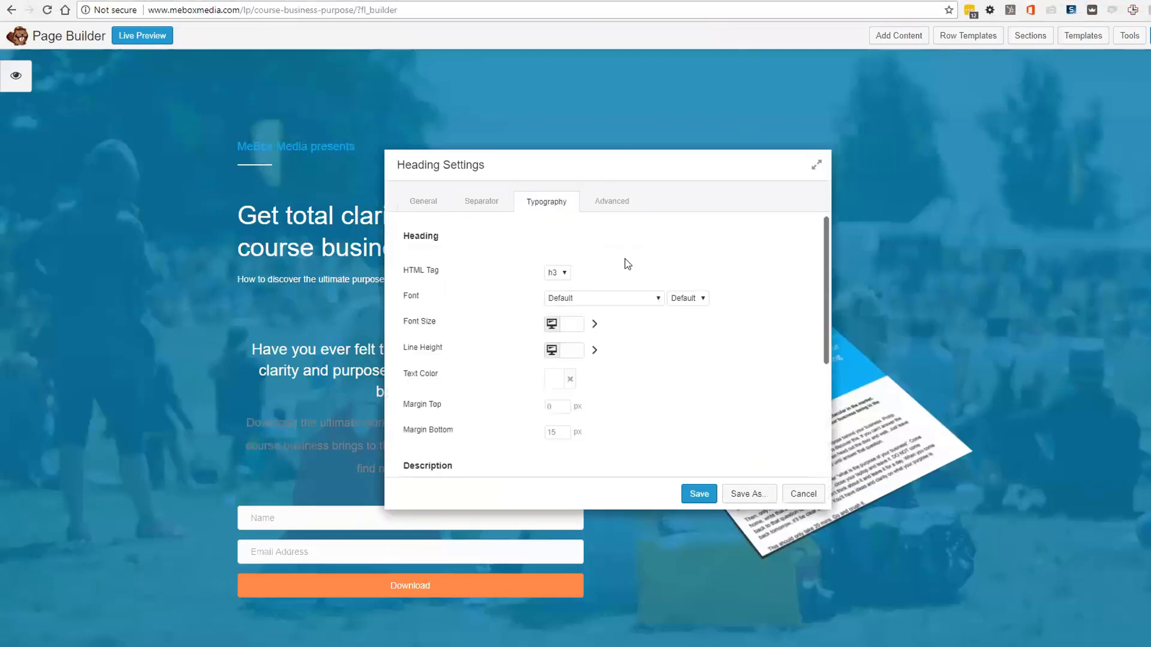
left_click(416, 203)
scroll(562, 291, "down", 2)
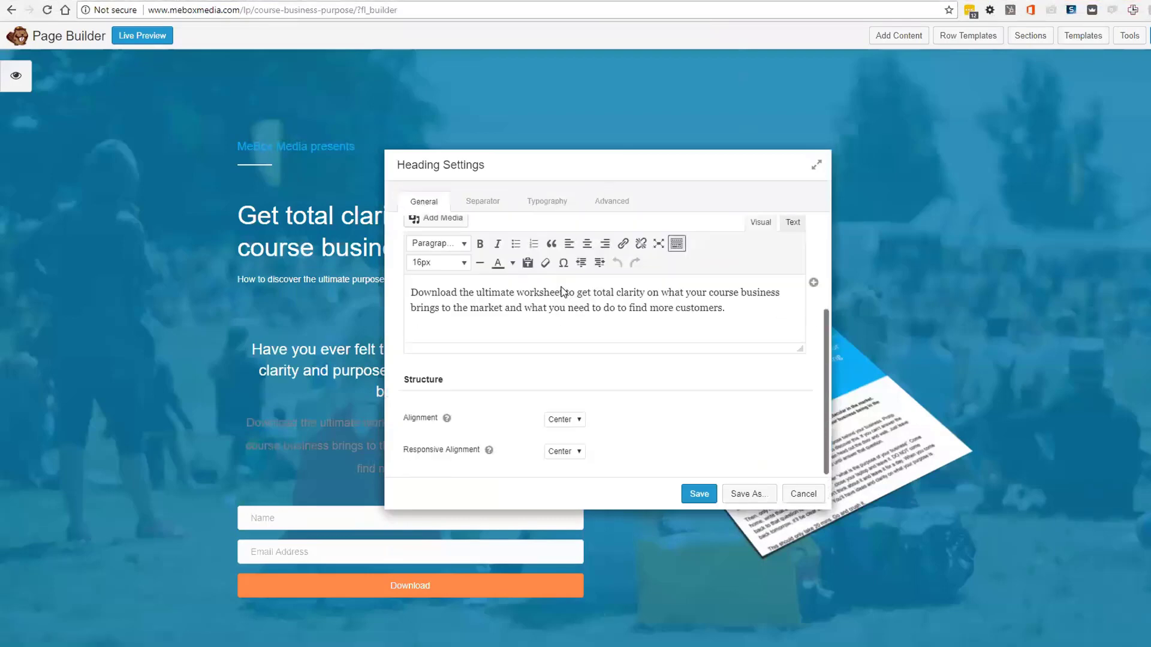
left_click(562, 420)
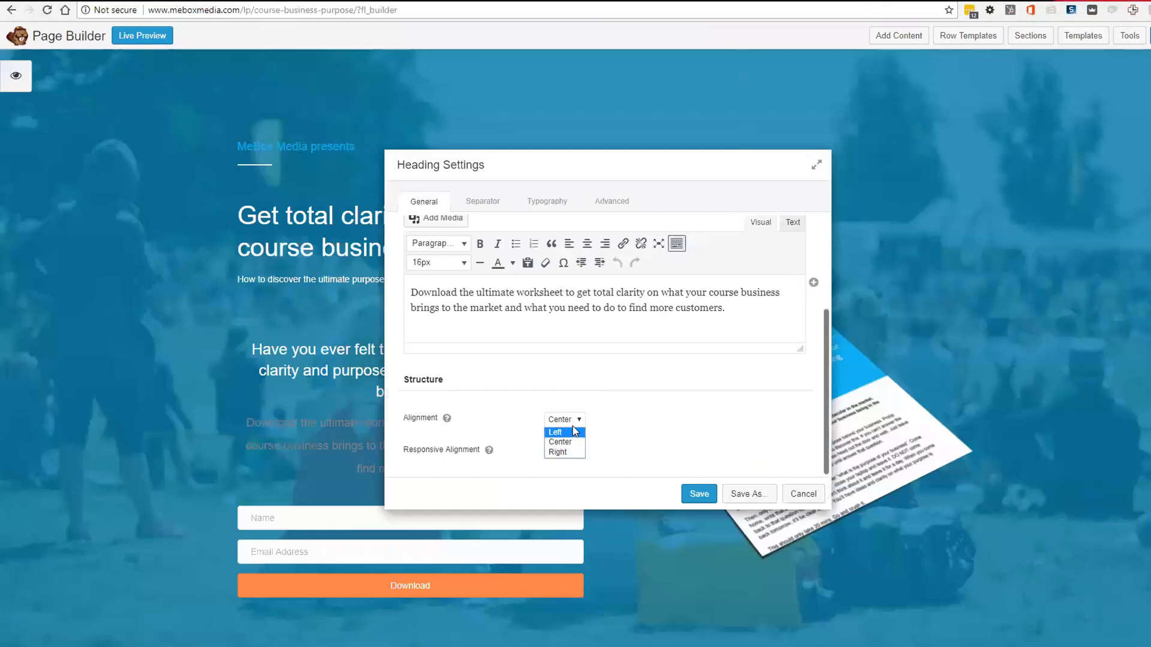
left_click(573, 426)
left_click(572, 425)
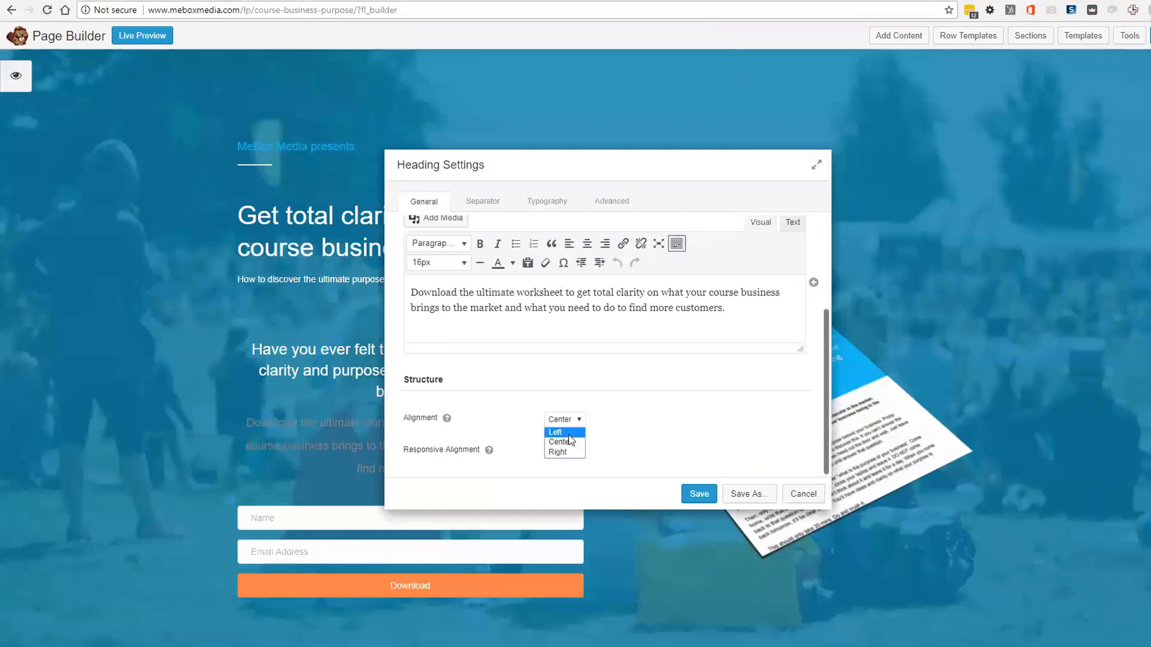
left_click(570, 431)
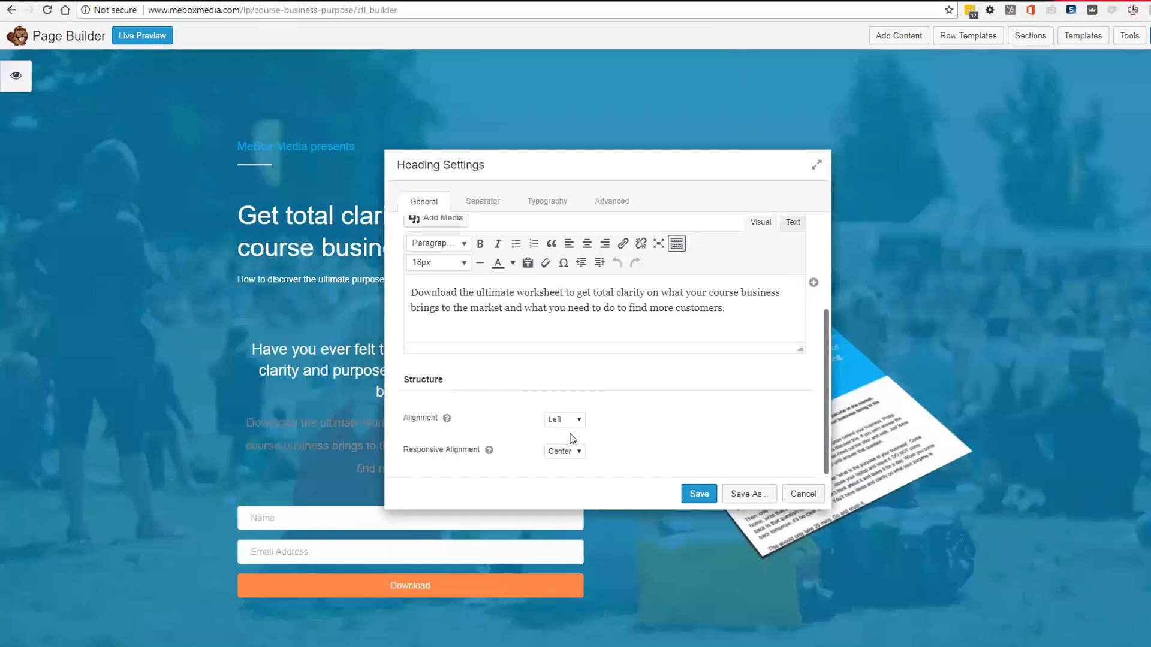
Apply the white preset #ffffff to the heading module's description text and save the settings
left_click(560, 205)
scroll(650, 347, "down", 2)
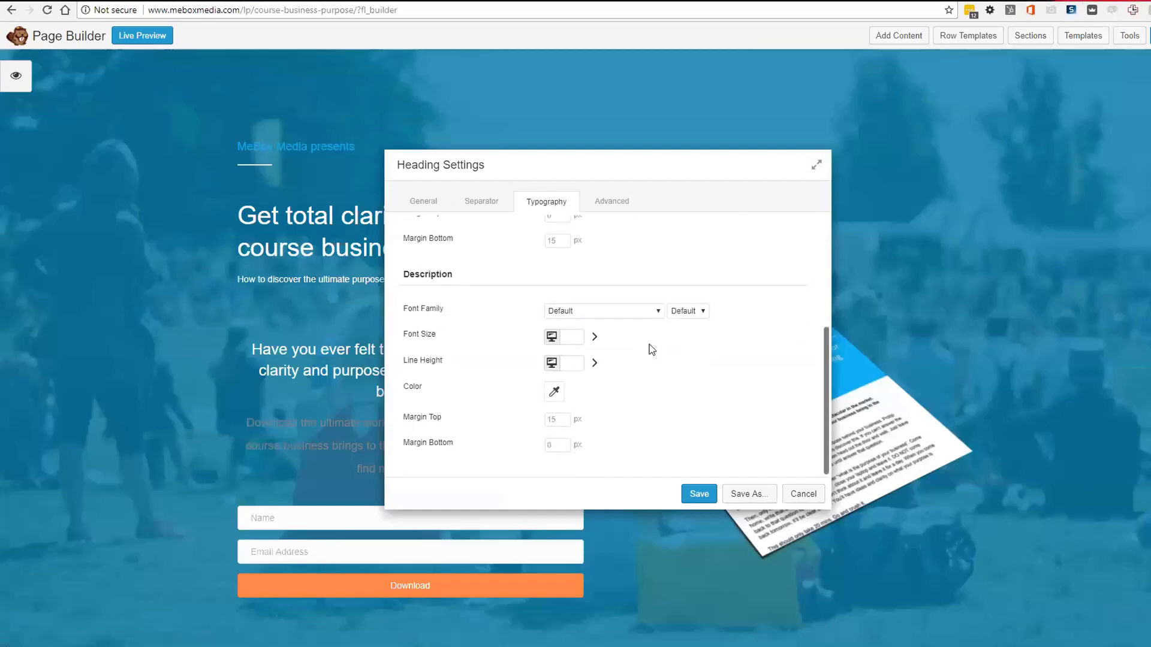
left_click(560, 395)
left_click(605, 583)
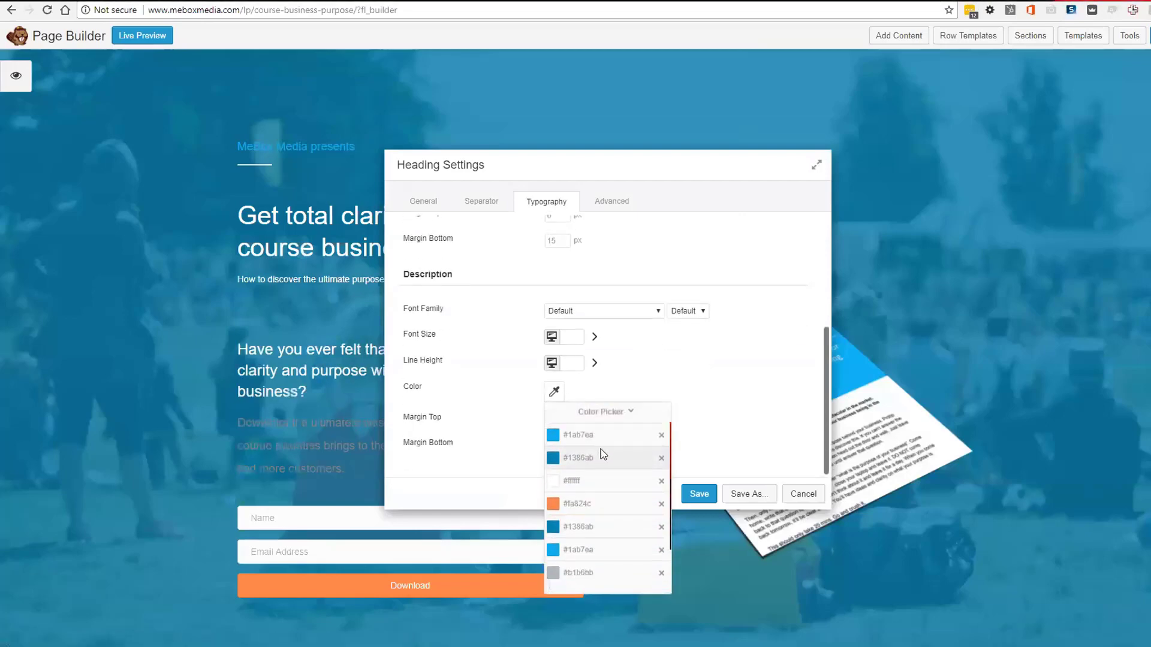
left_click(585, 470)
left_click(693, 398)
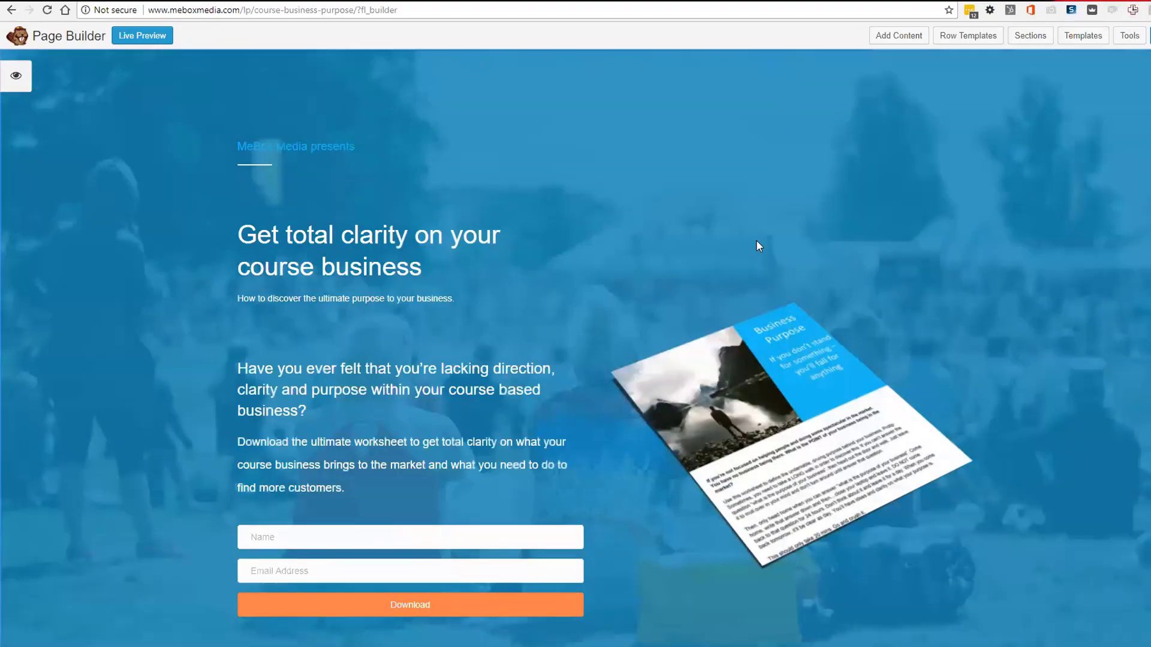
Move the "Have you ever felt" heading module into the second column, above the worksheet image
scroll(843, 403, "down", 4)
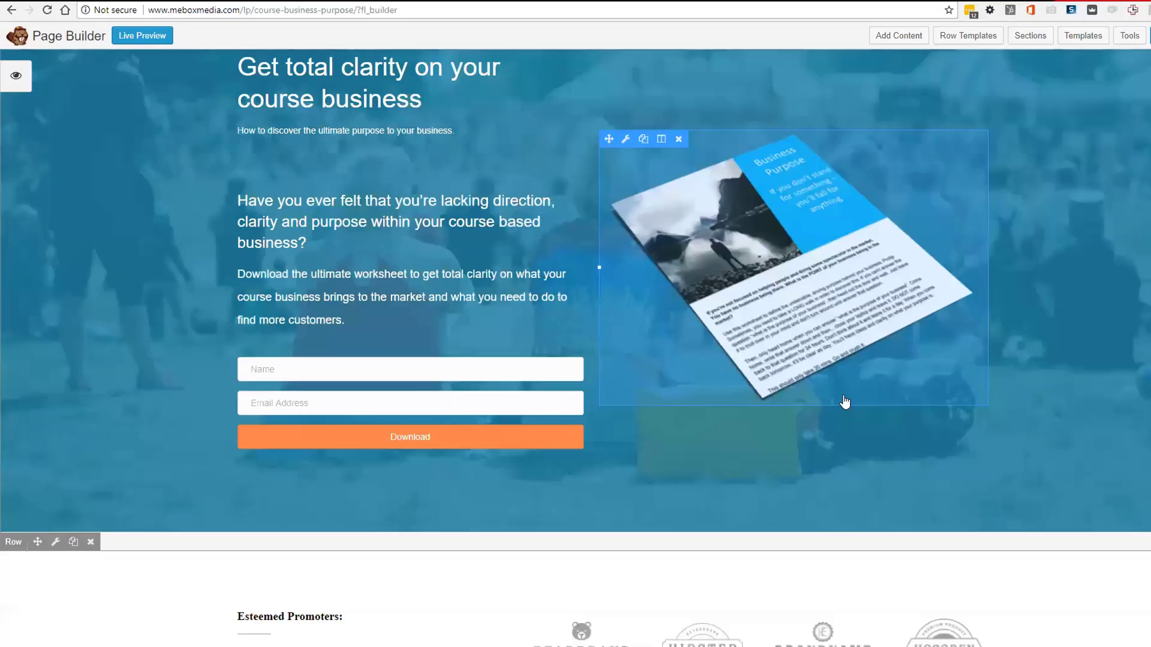
scroll(843, 403, "up", 4)
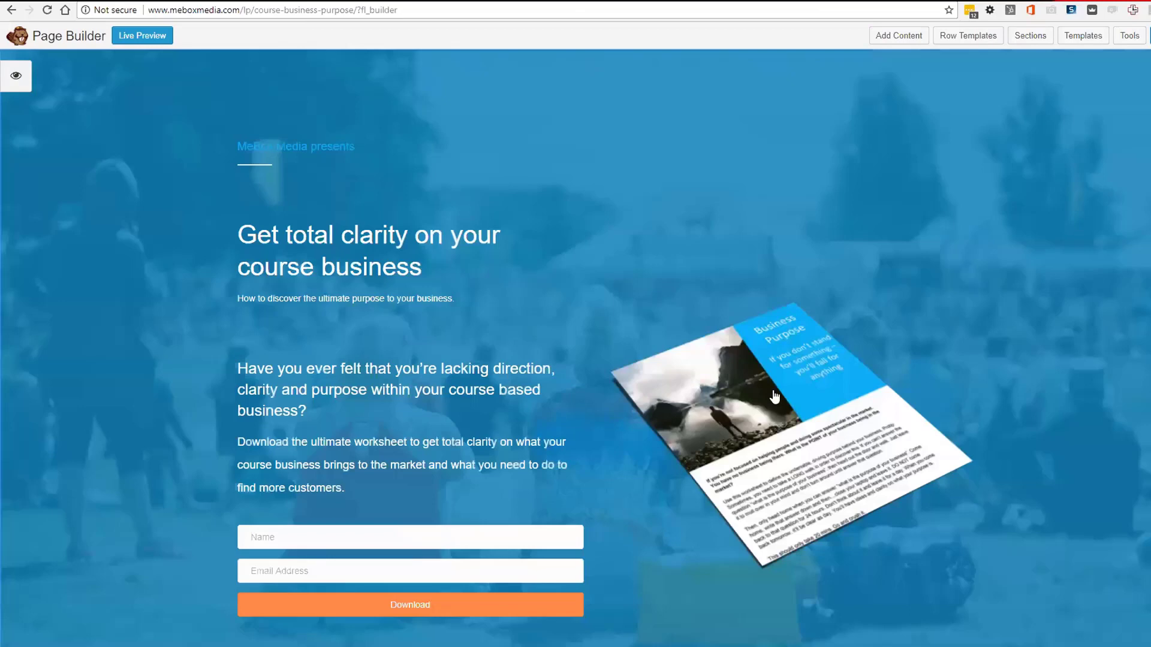
left_click(361, 483)
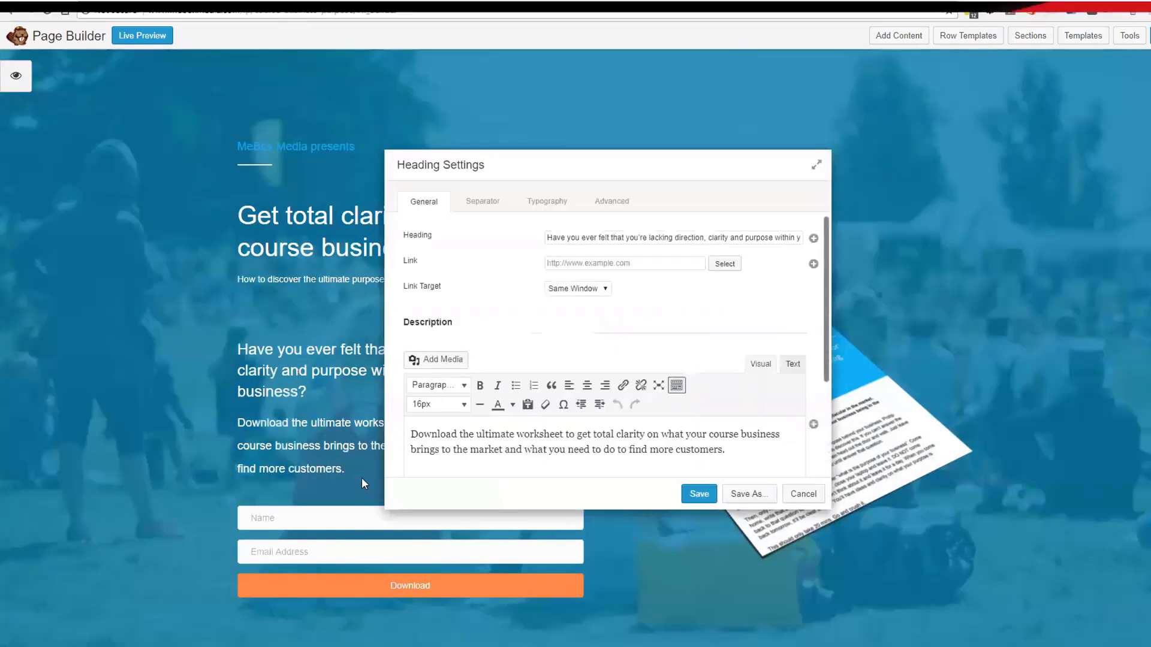
left_click(821, 495)
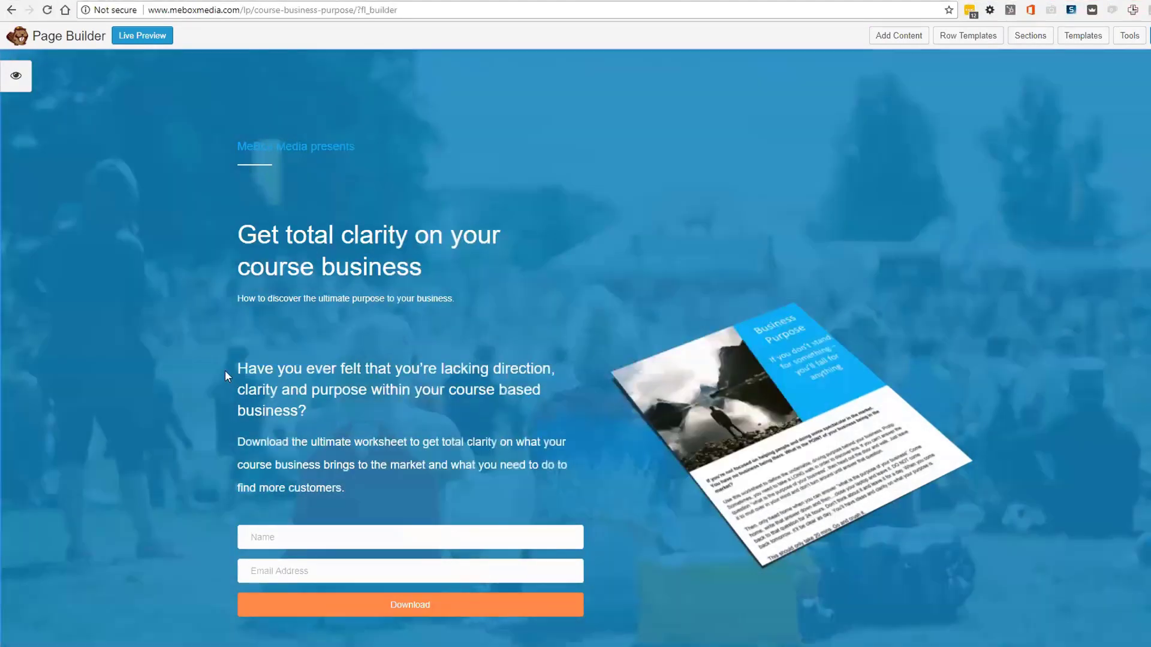
left_click_drag(239, 355, 739, 256)
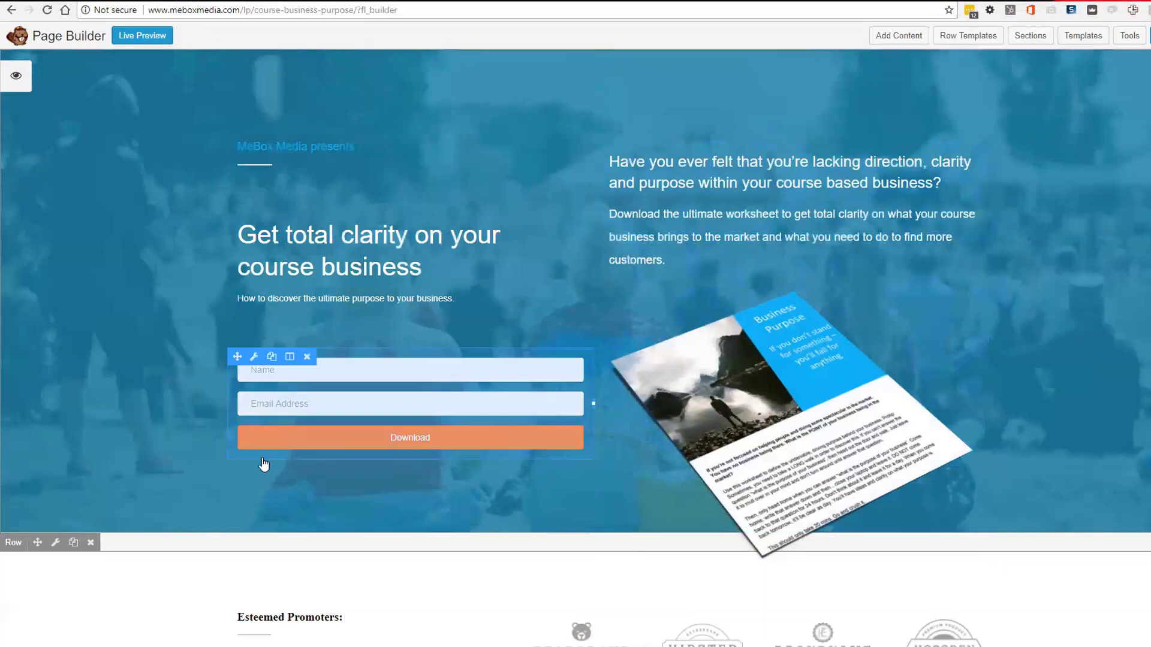
Review the worksheet benefit lines in the Google Docs copy document, the squeeze page checklist example and the Lucidchart funnel diagram
scroll(239, 461, "down", 4)
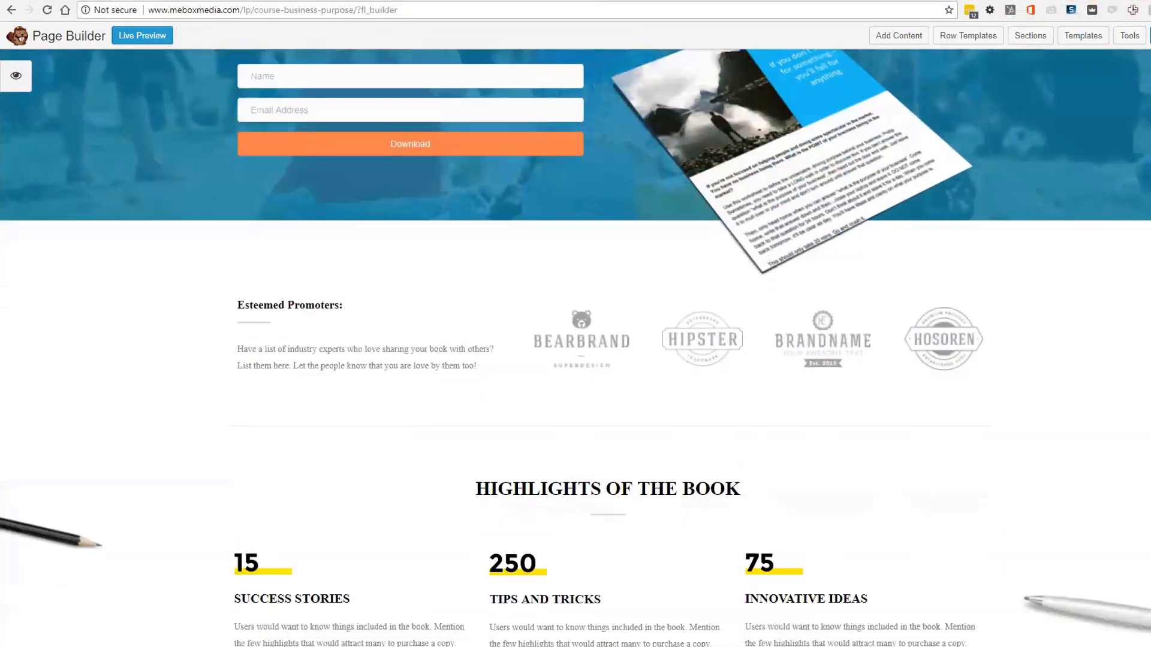
key("ctrl+Tab")
key("ctrl+Tab")
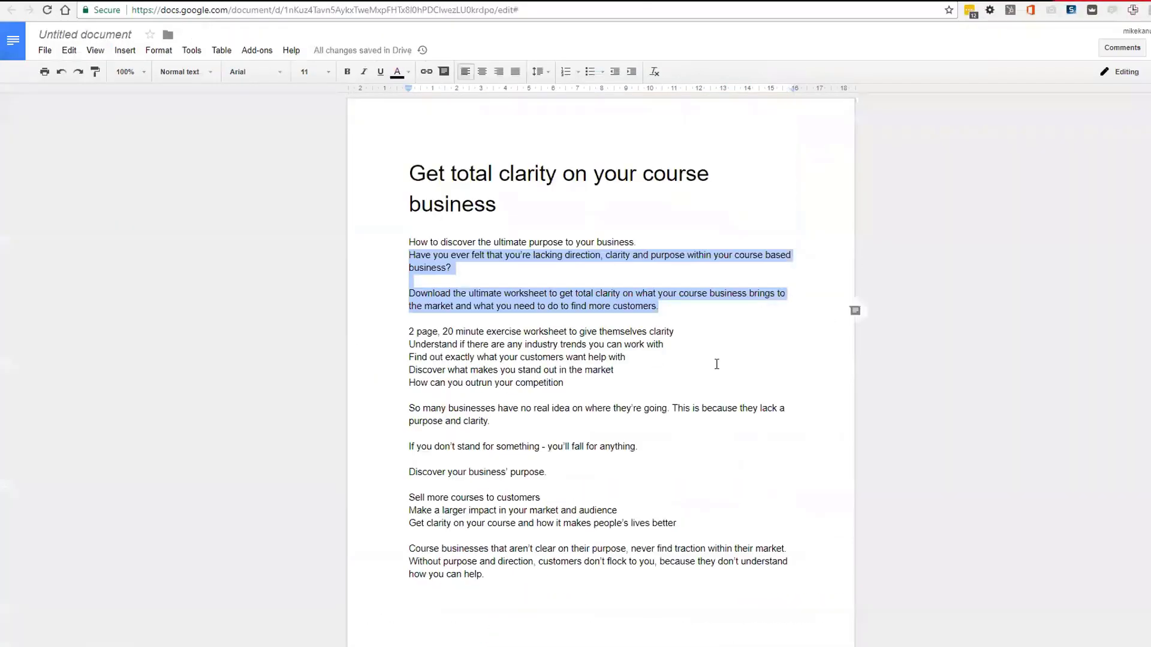
scroll(576, 324, "down", 1)
left_click_drag(563, 319, 367, 269)
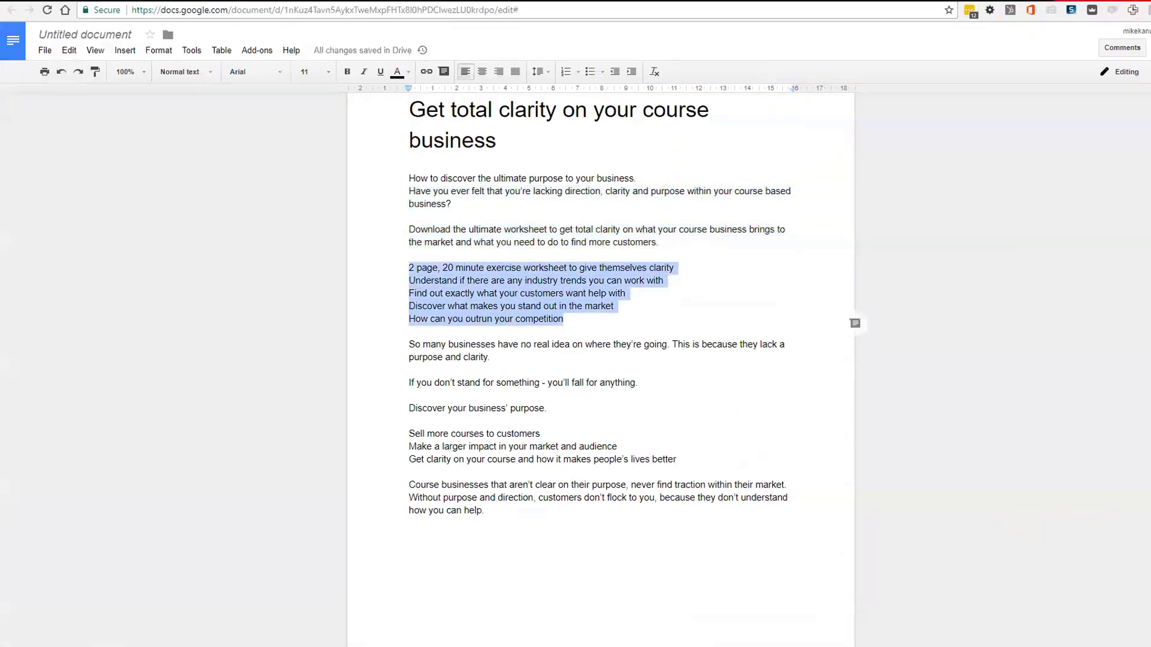
key("ctrl+Tab")
scroll(645, 436, "down", 8)
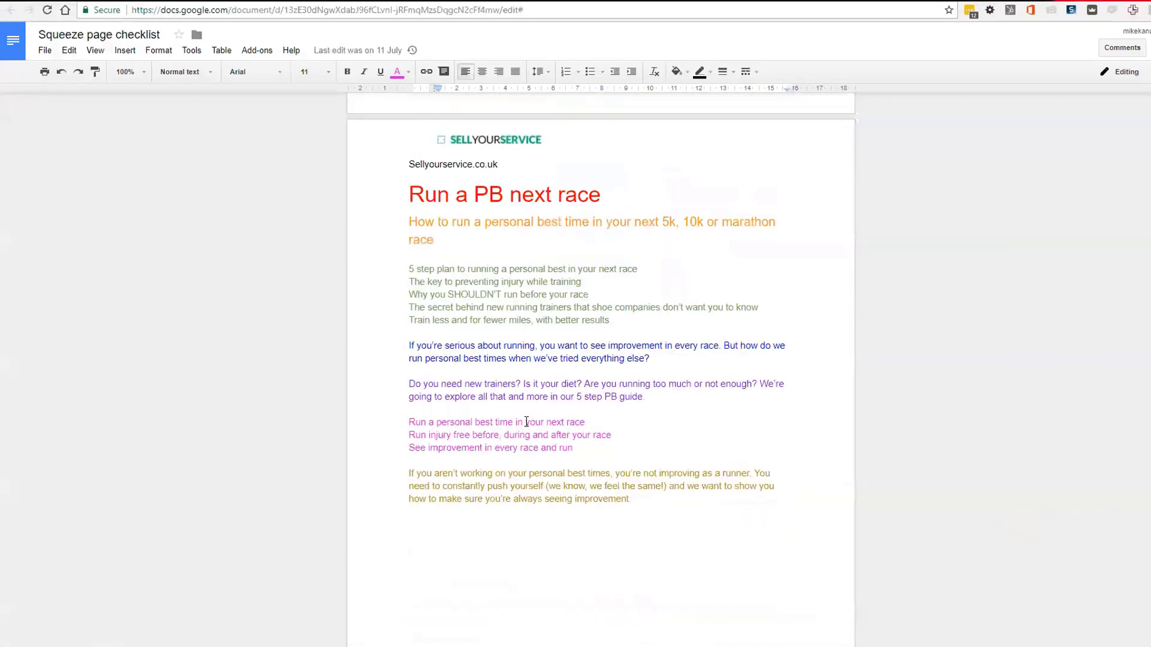
scroll(658, 406, "up", 1)
key("ctrl+Tab")
key("ctrl+Tab")
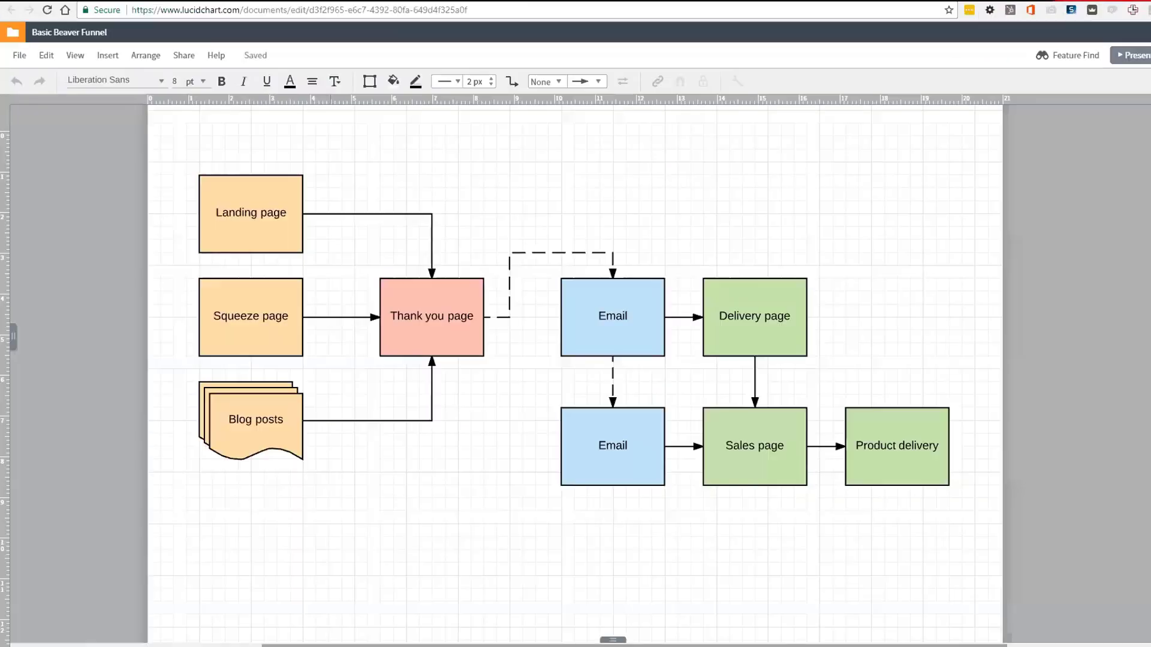
key("ctrl+Tab")
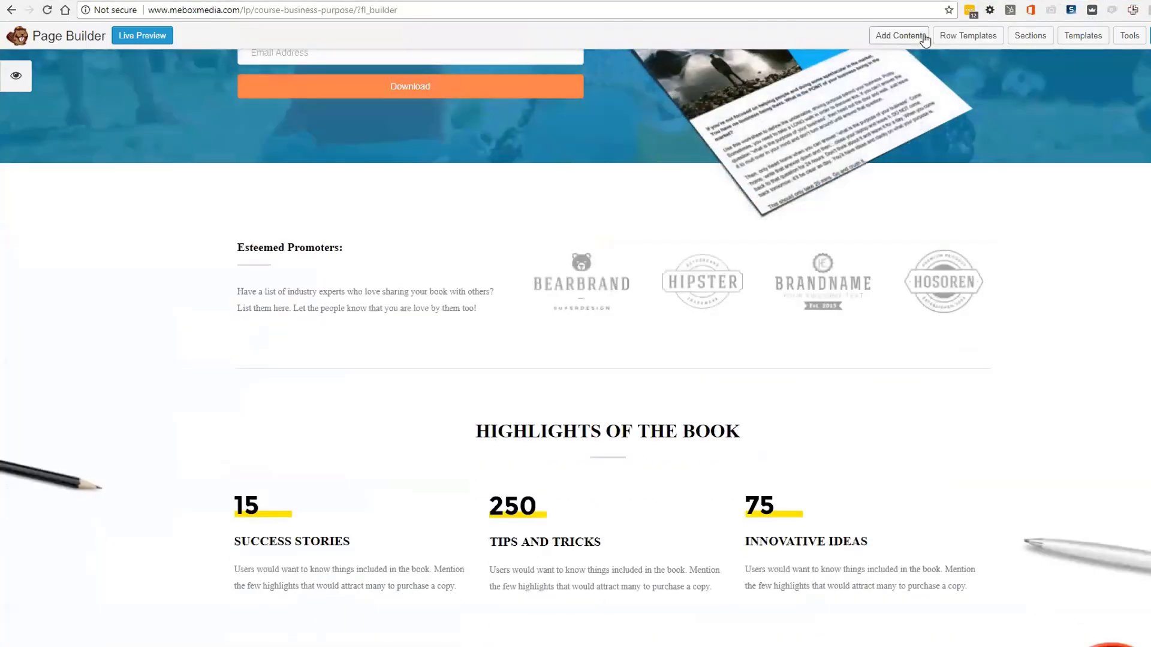
Add an Info List module above the Esteemed Promoters text on the landing page in Page Builder
left_click(899, 36)
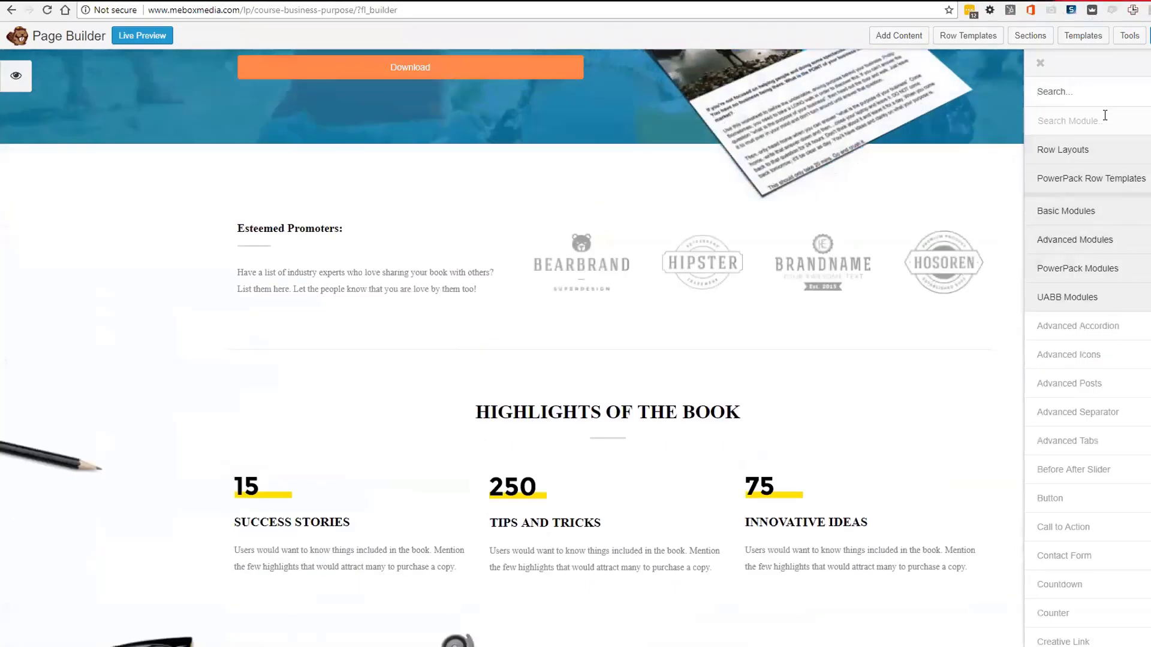
type("t")
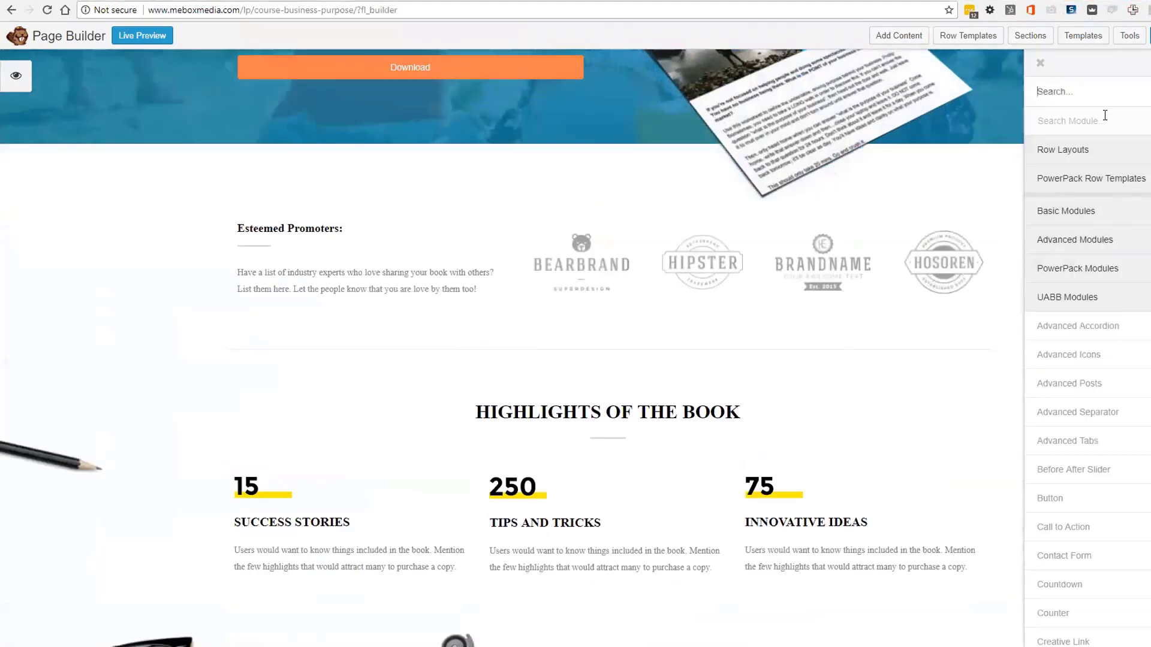
scroll(1064, 348, "down", 3)
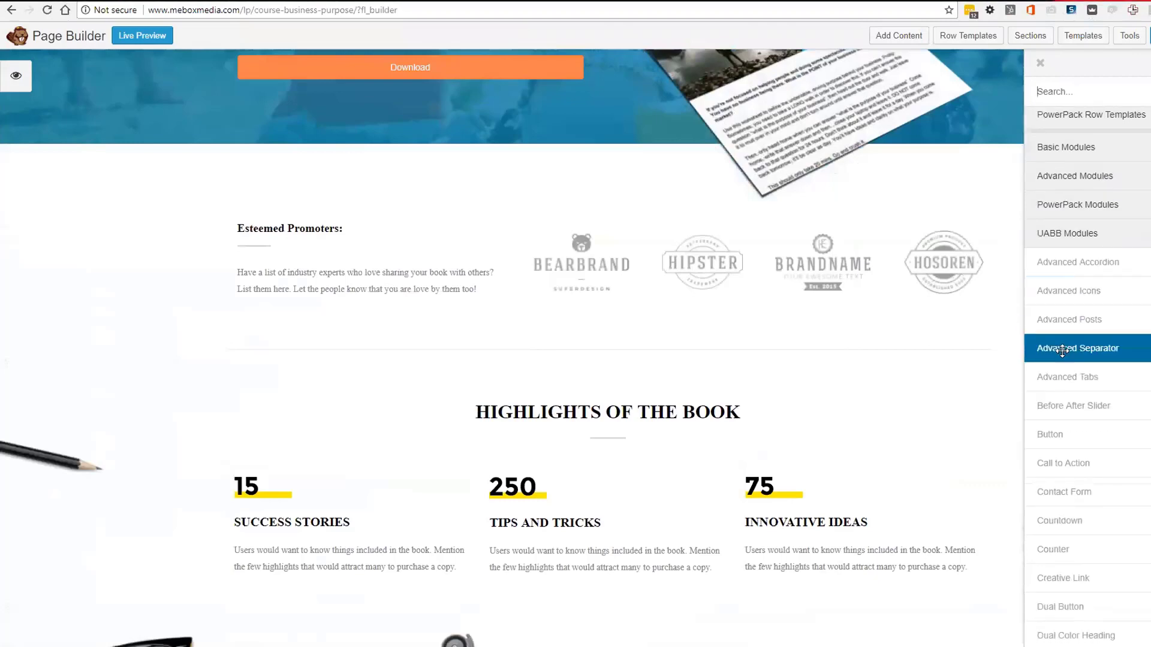
scroll(1063, 351, "down", 2)
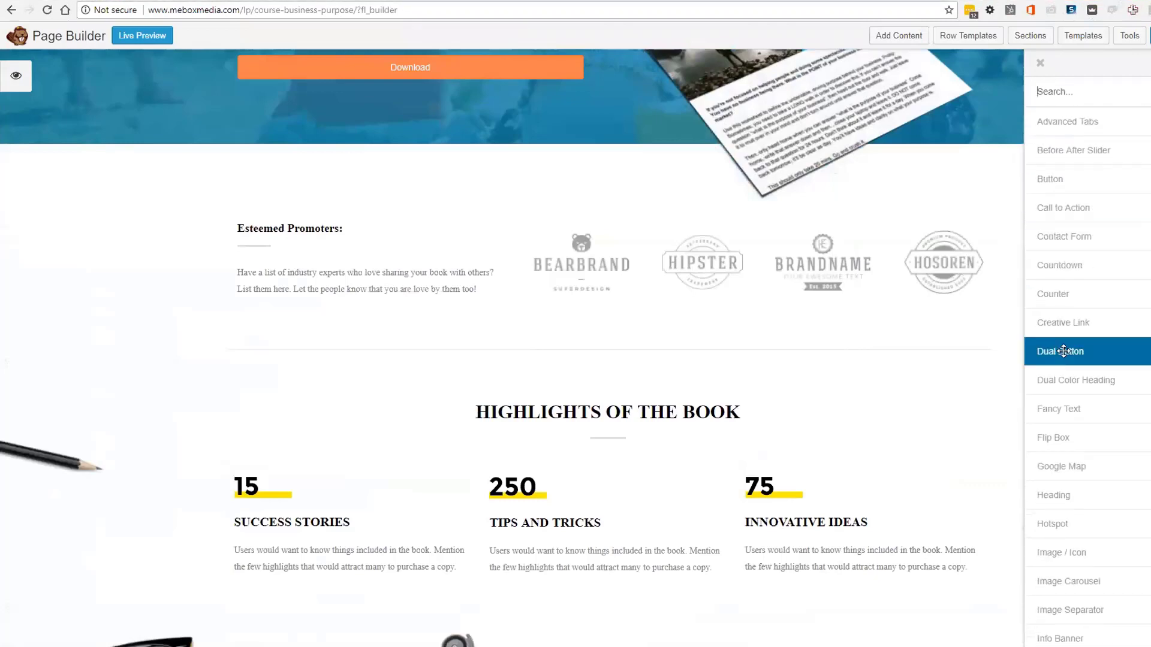
scroll(1063, 351, "down", 1)
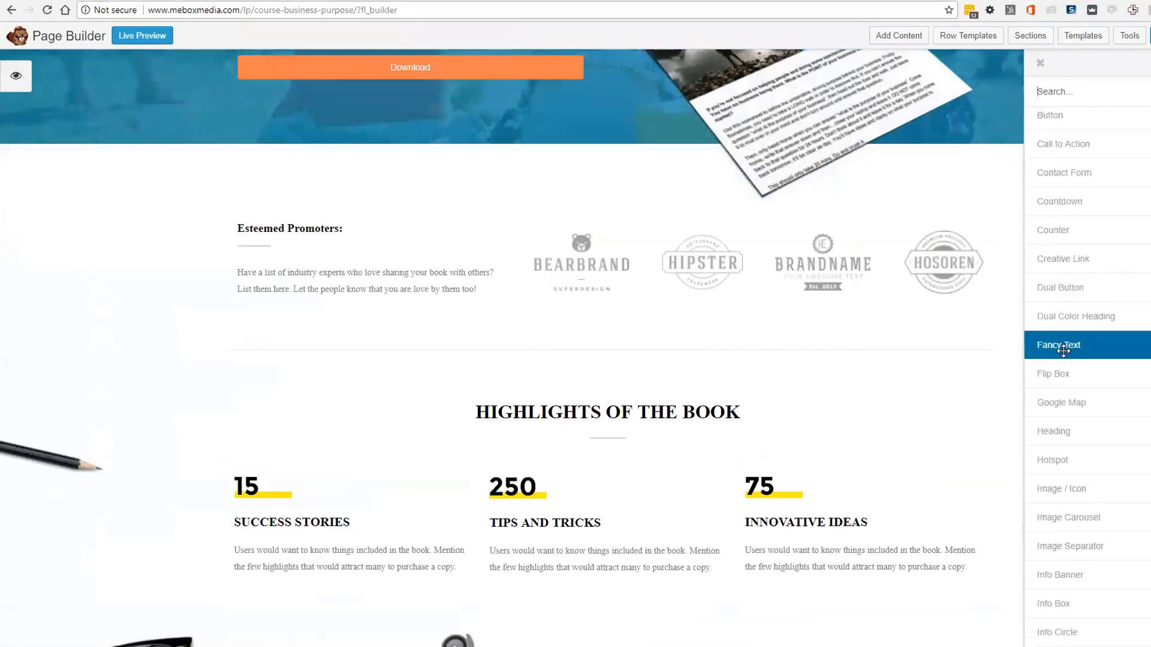
scroll(1064, 351, "down", 4)
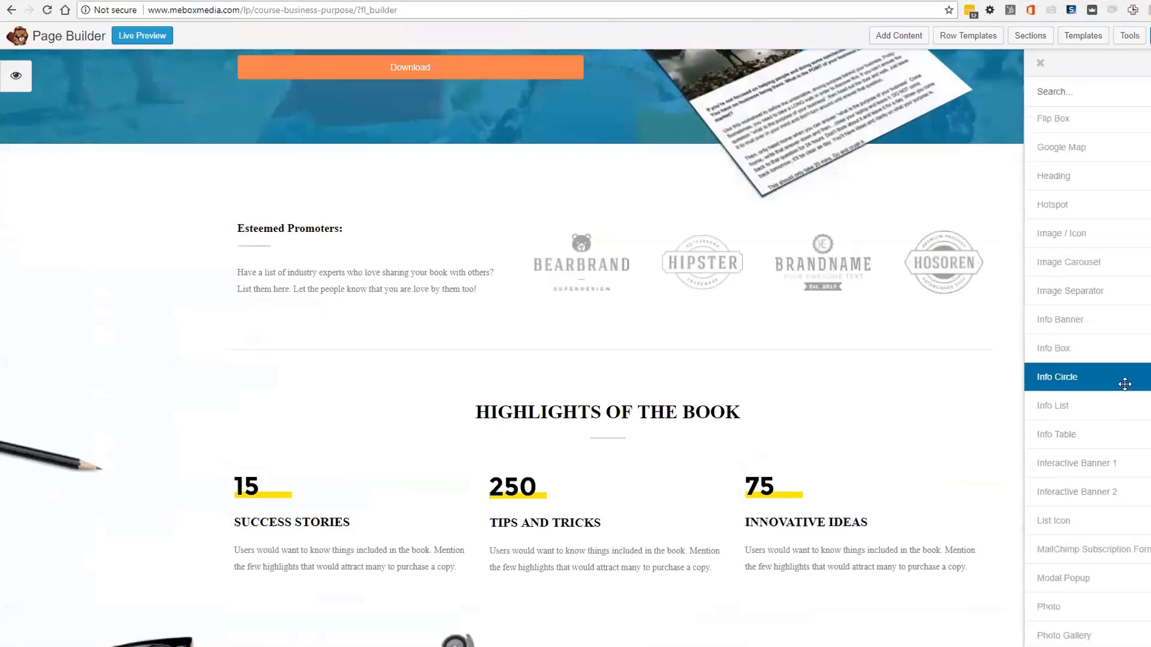
left_click_drag(1122, 403, 355, 427)
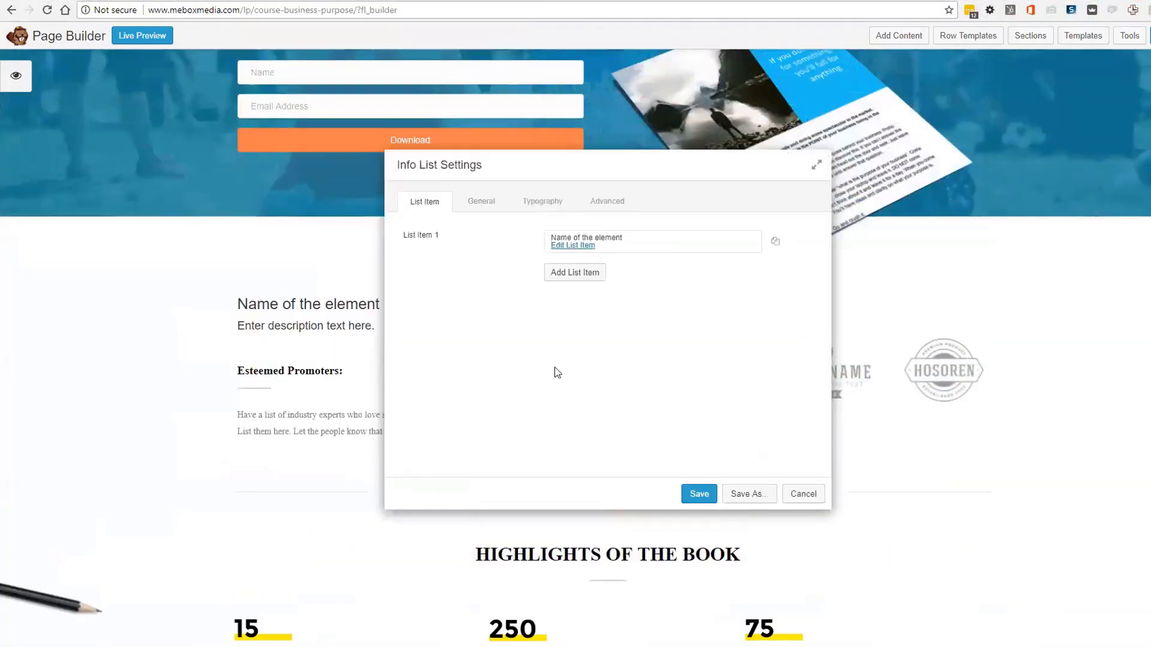
Set the first list item's title to "2 page, 20 minute exercise worksheet to give themselves clarity" from the copy document, and clear its description
left_click(583, 247)
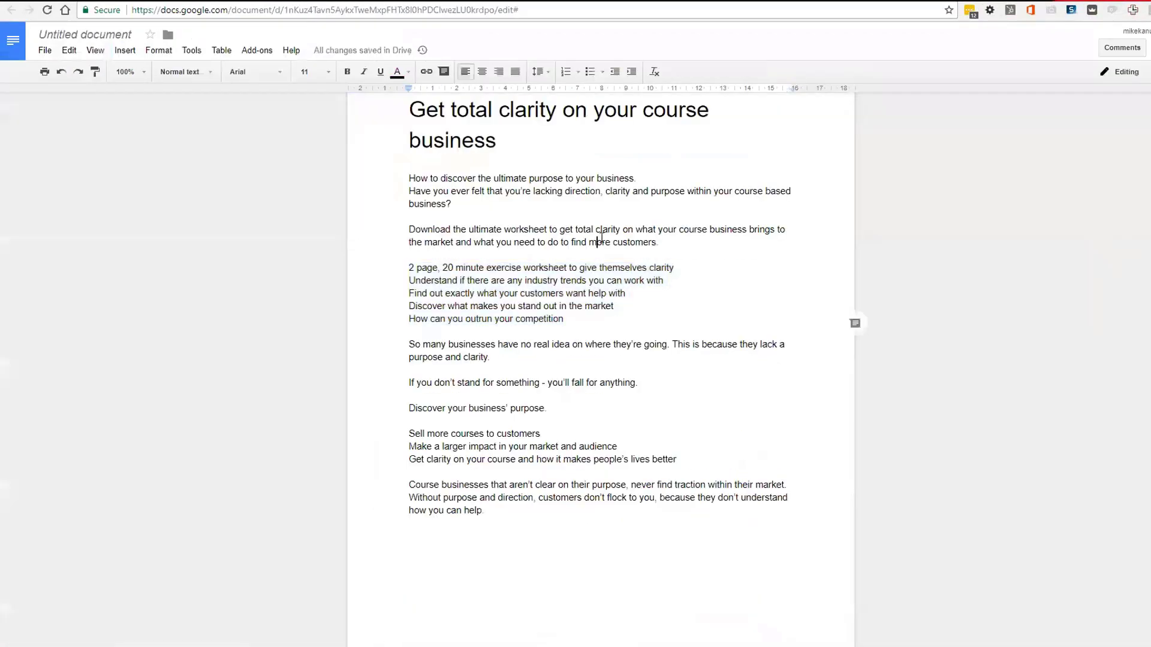
left_click_drag(701, 266, 358, 271)
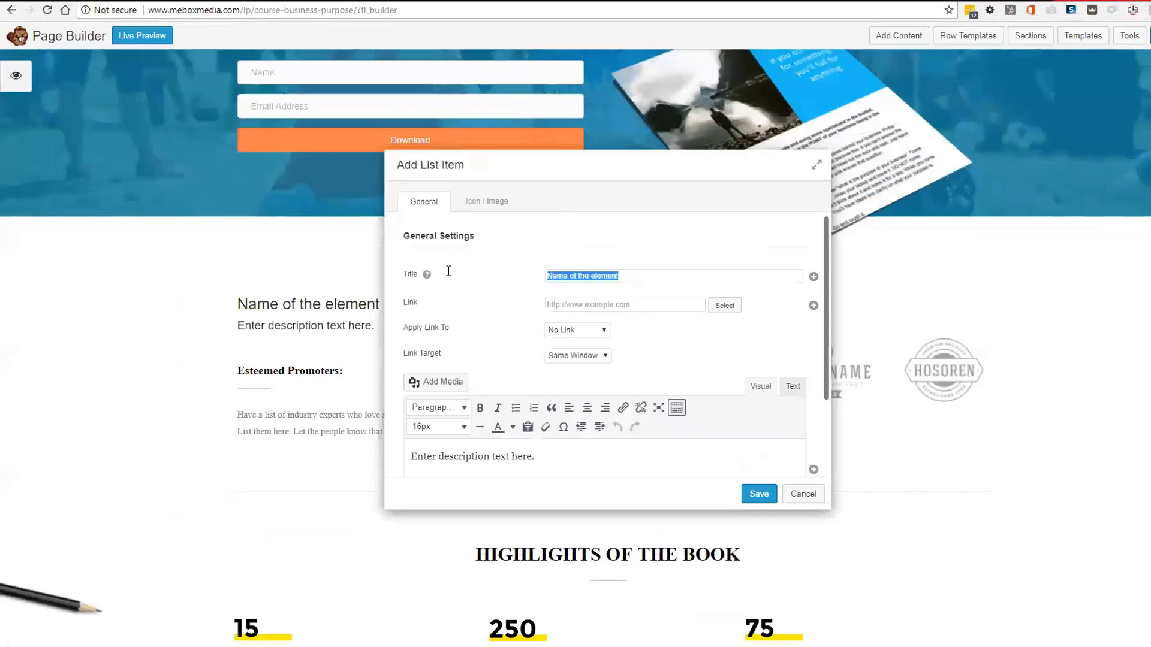
type("2 page, 20 minute exercise worksheet to give themselves clarity")
left_click_drag(580, 453, 272, 452)
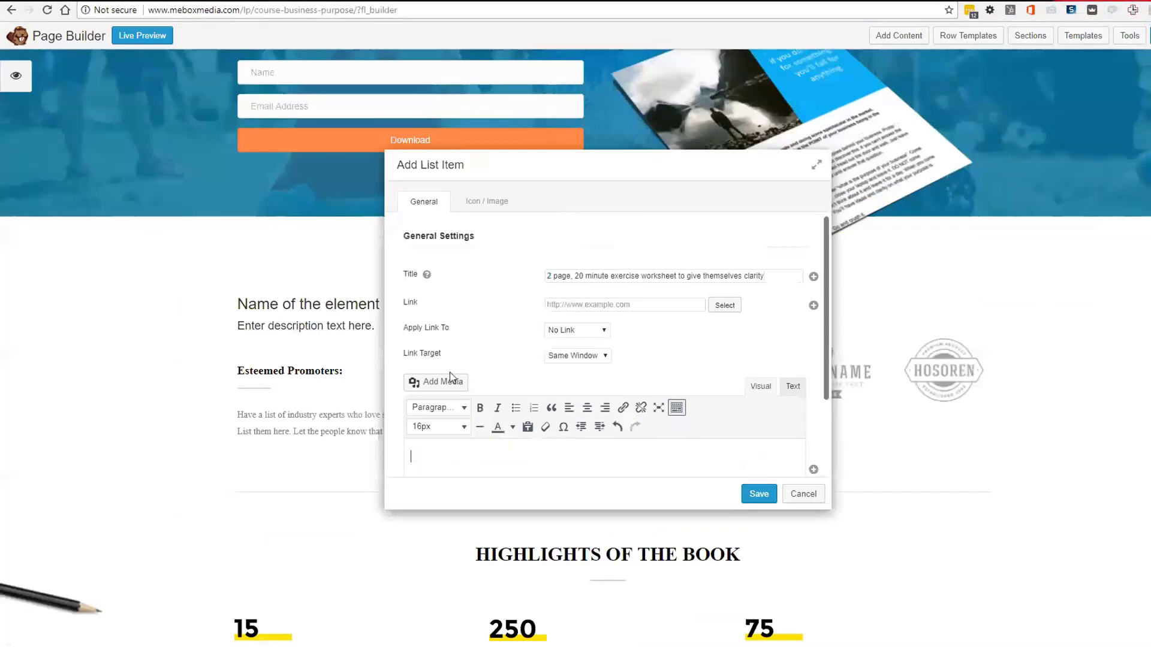
scroll(479, 359, "down", 2)
scroll(478, 359, "up", 2)
Set the first list item's image type to Icon and open the icon library's search
left_click(481, 210)
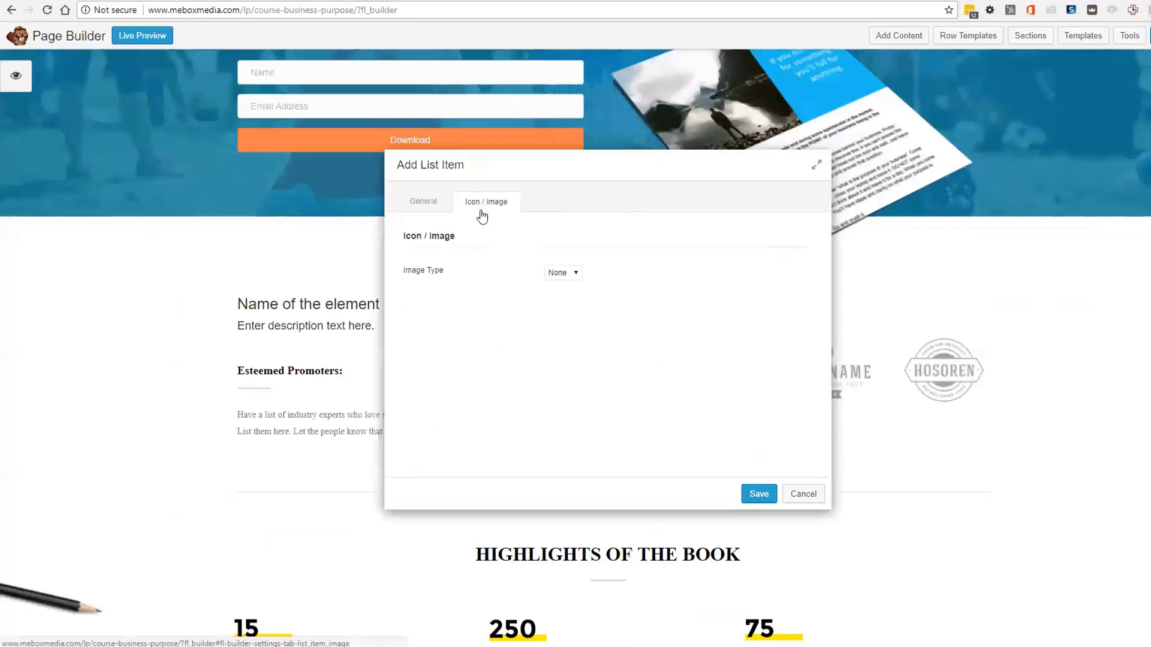
left_click(570, 274)
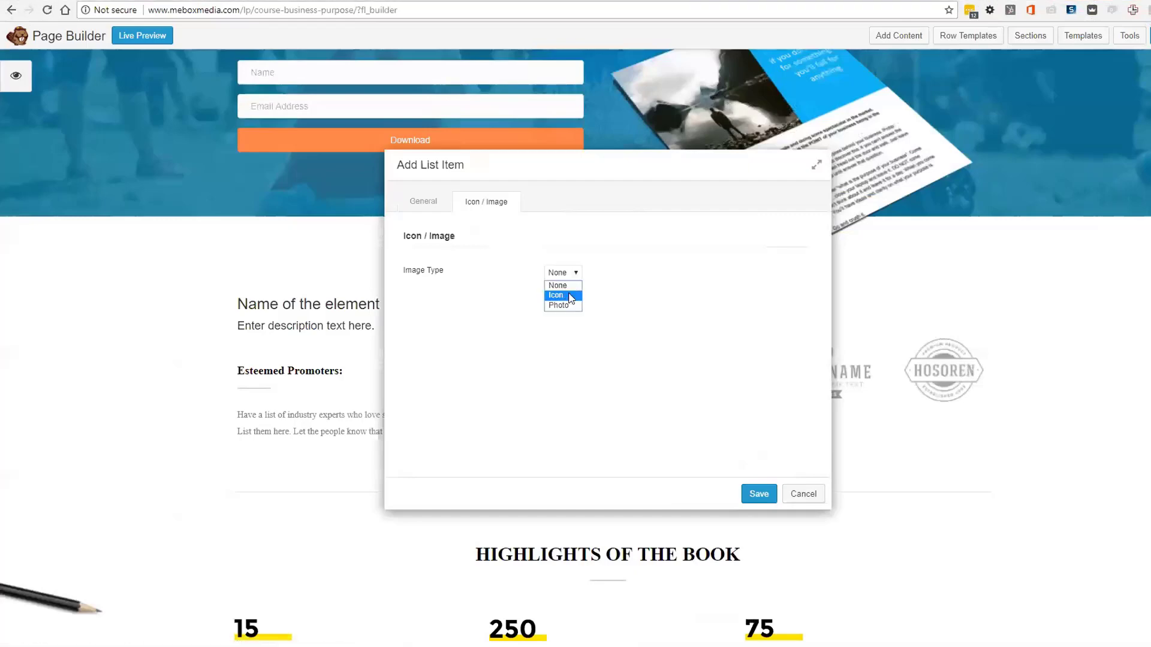
left_click(571, 297)
left_click(565, 344)
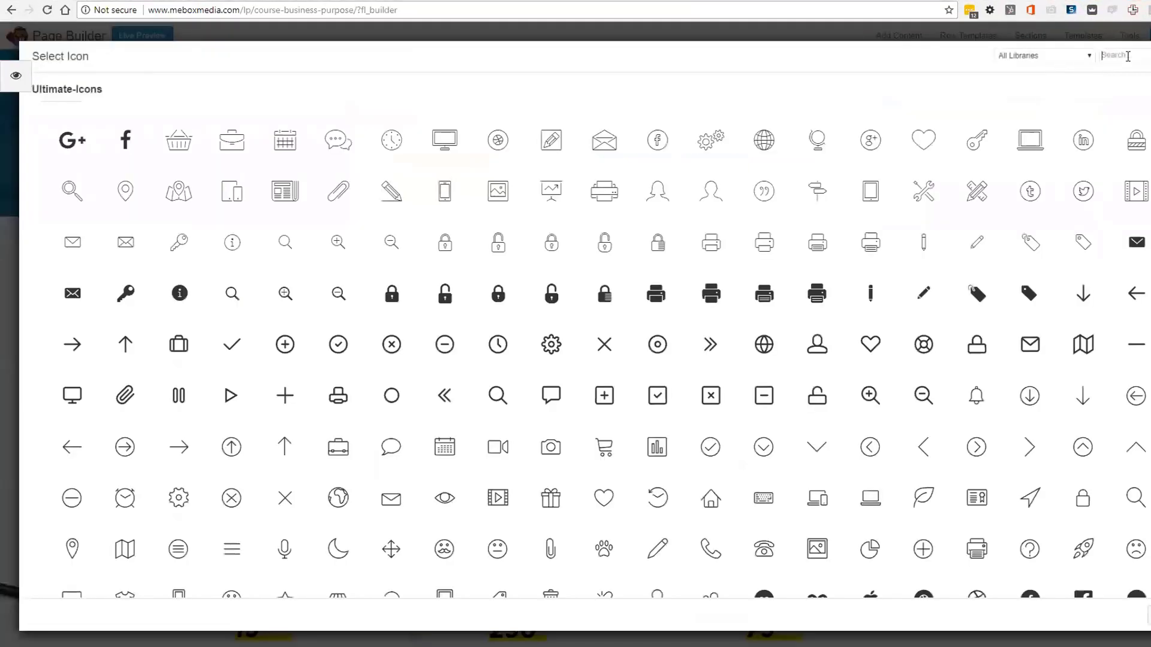
left_click(1116, 55)
type("tick")
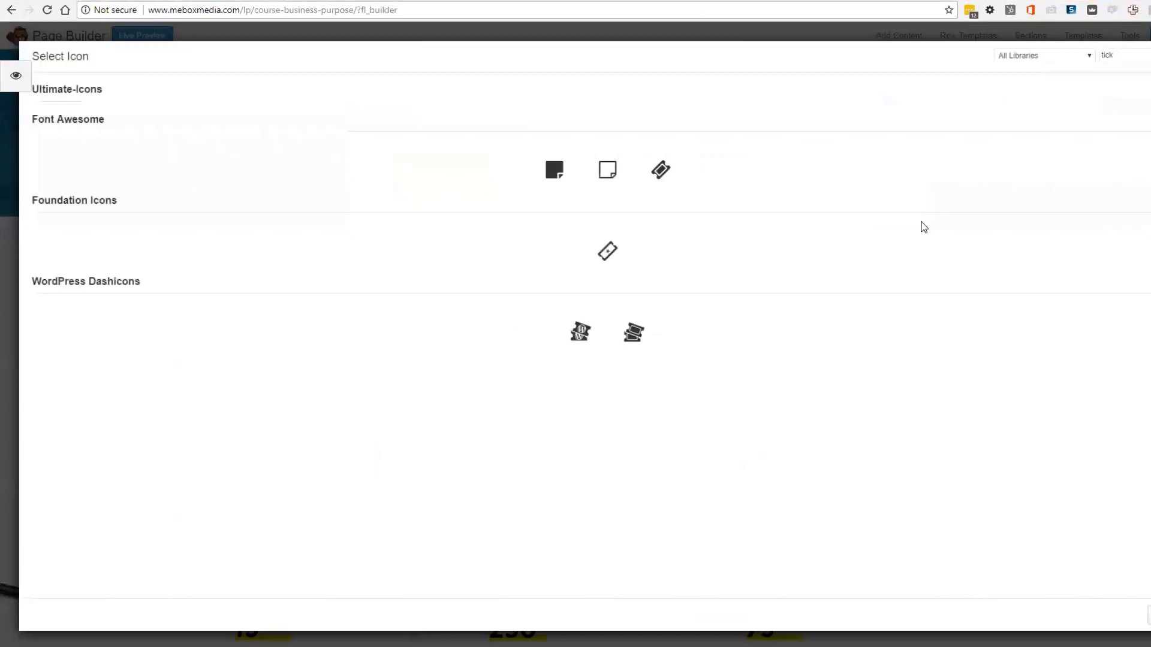
key("BackSpace")
key("BackSpace")
key("BackSpace")
key("BackSpace")
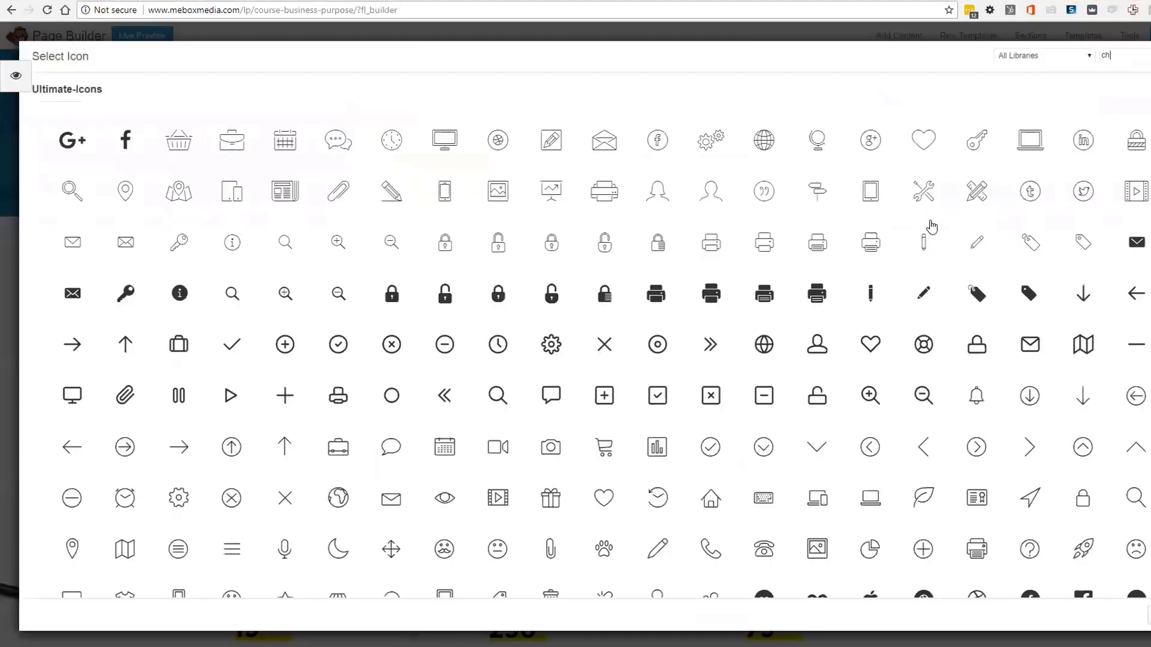
Find the circled check mark icon with "chec", give it a dark blue preset color and save the list item
type("chec")
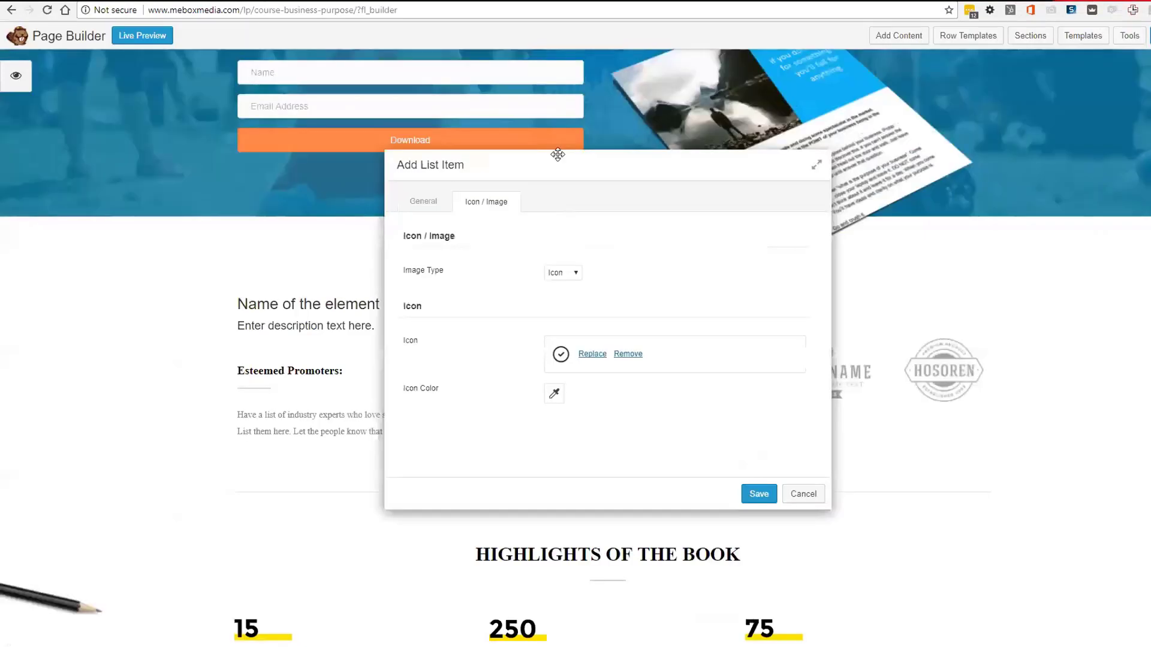
left_click(554, 141)
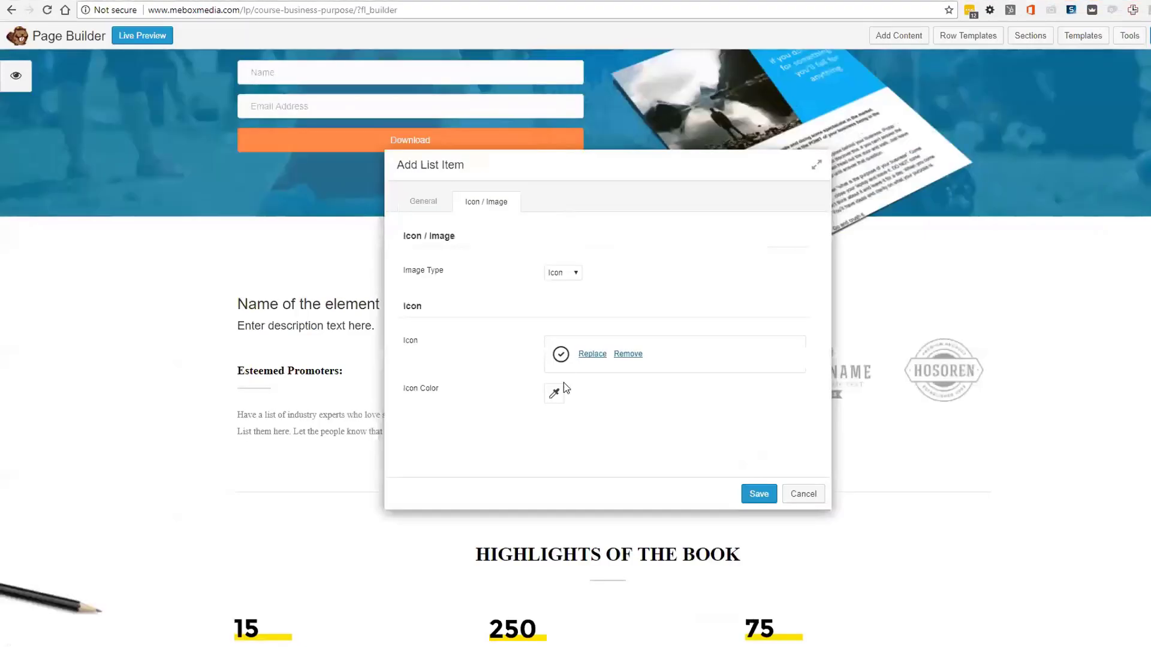
left_click(556, 391)
left_click(591, 582)
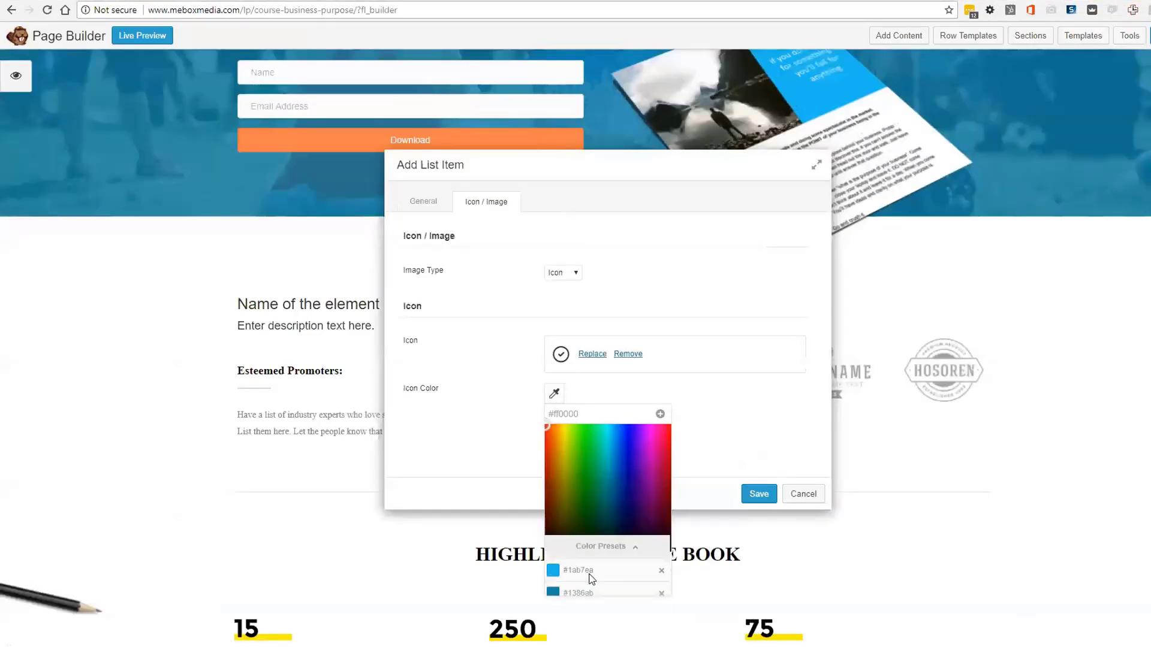
left_click(591, 464)
left_click(706, 410)
left_click(758, 494)
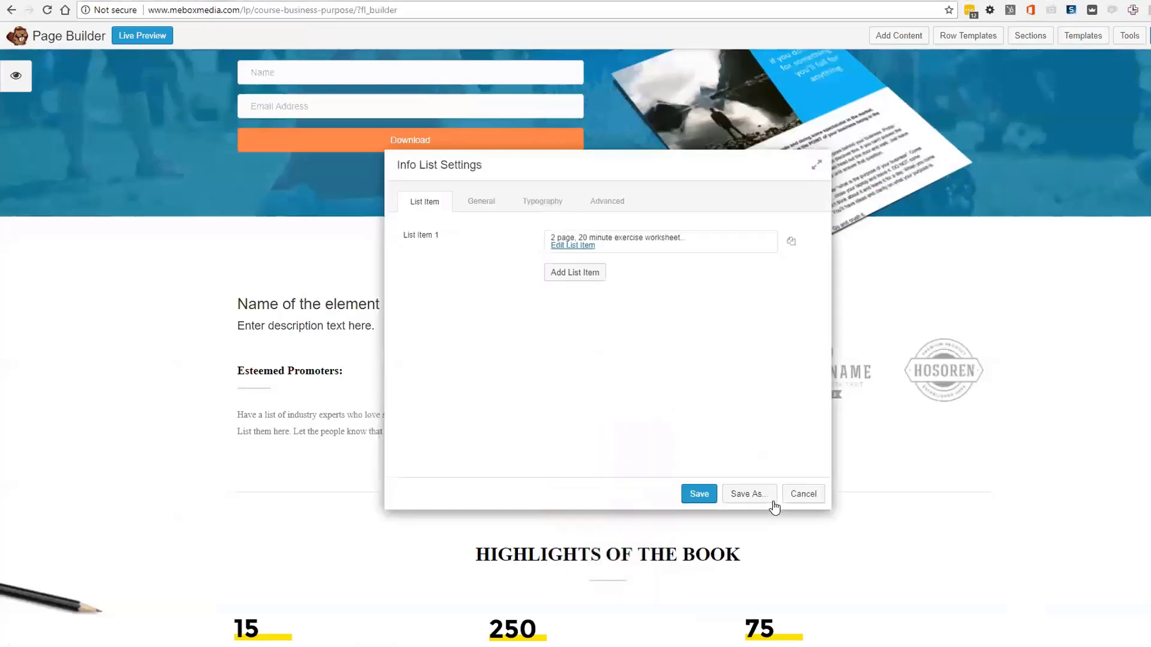
left_click(595, 273)
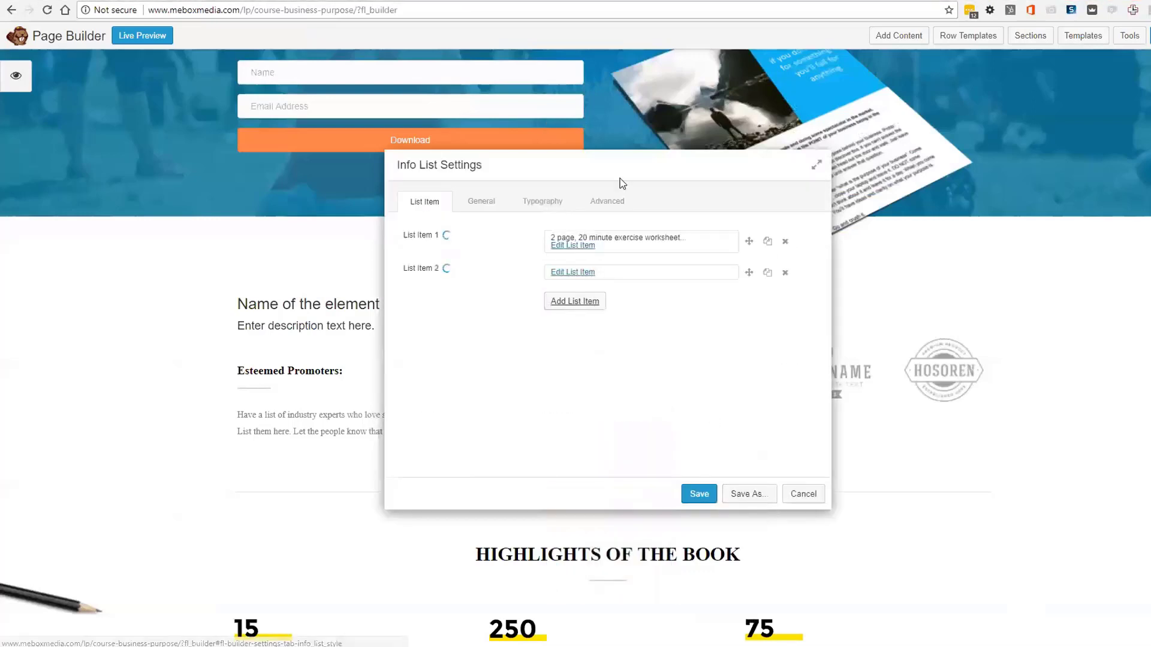
left_click(785, 274)
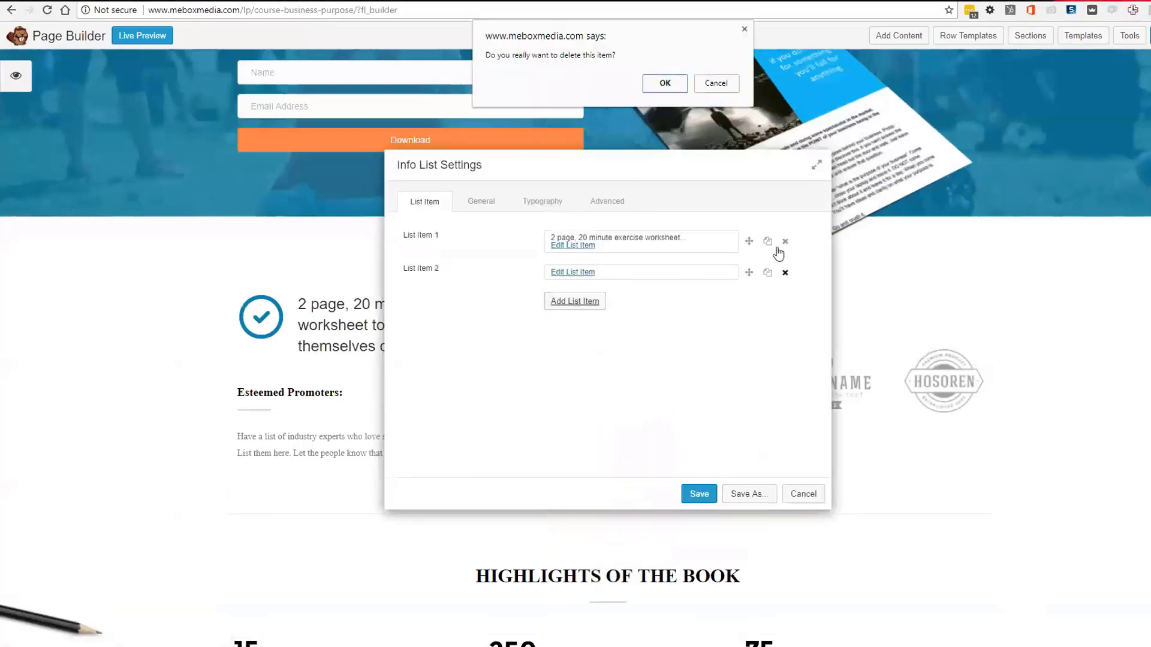
left_click(664, 83)
Duplicate the worksheet list item until the info list holds five items
left_click(767, 241)
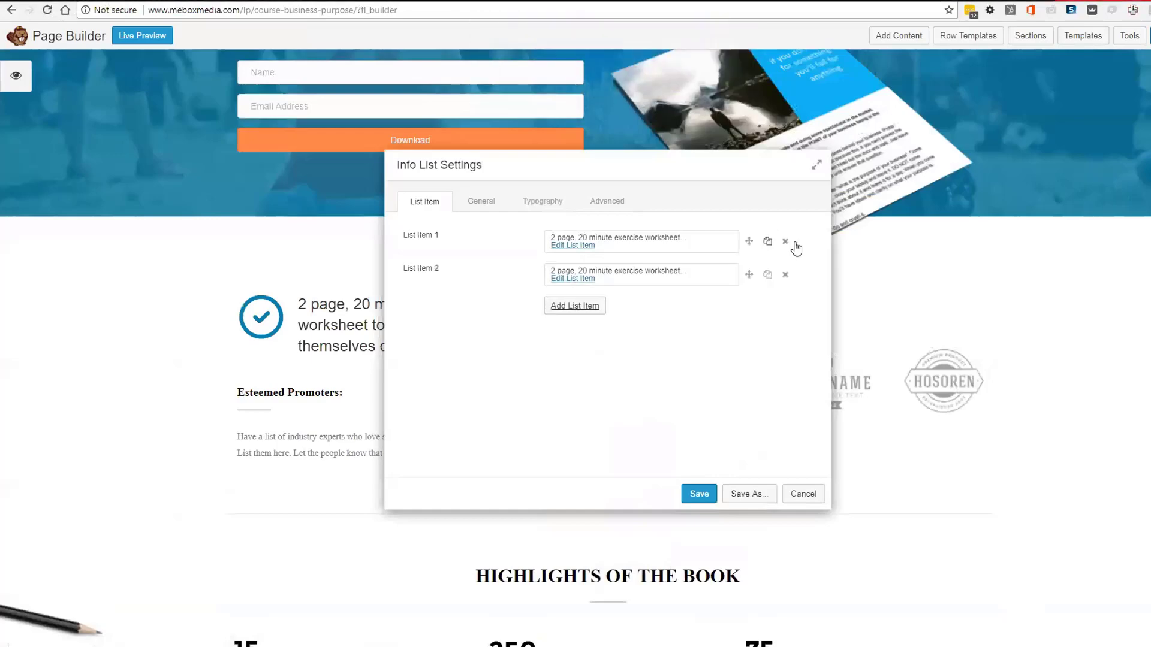
left_click(769, 274)
left_click(769, 274)
left_click(768, 274)
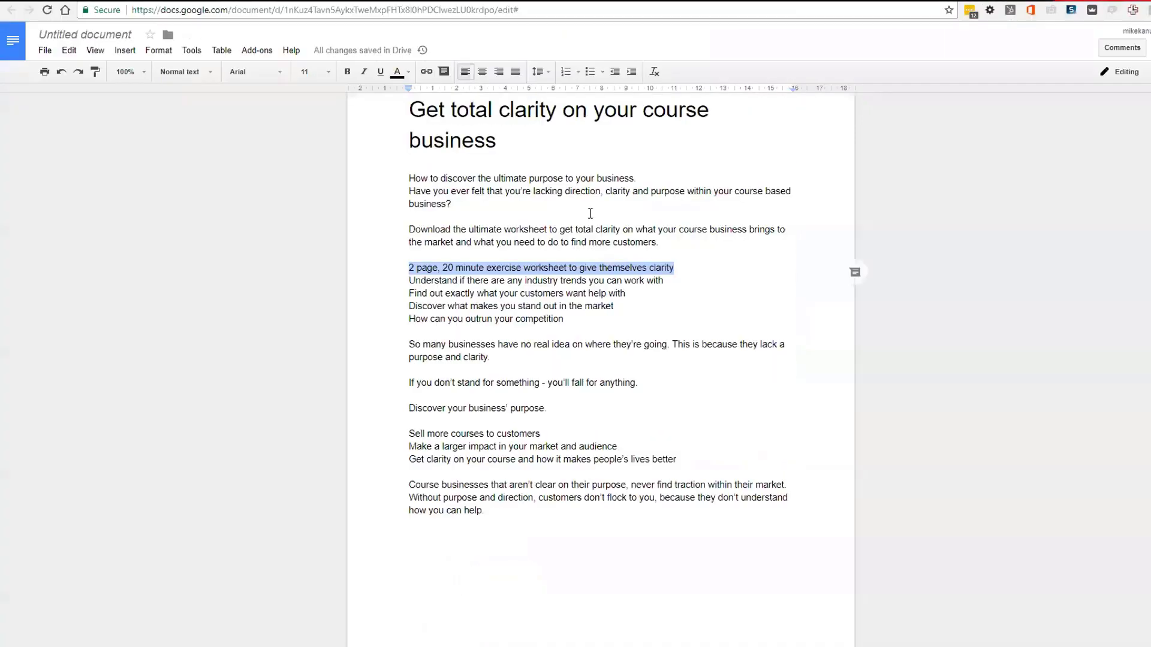
Replace the second list item's title with "Understand if there are any industry trends you can work with" from the Google Docs document and save it
left_click(570, 273)
left_click_drag(663, 281, 280, 291)
key("ctrl+c")
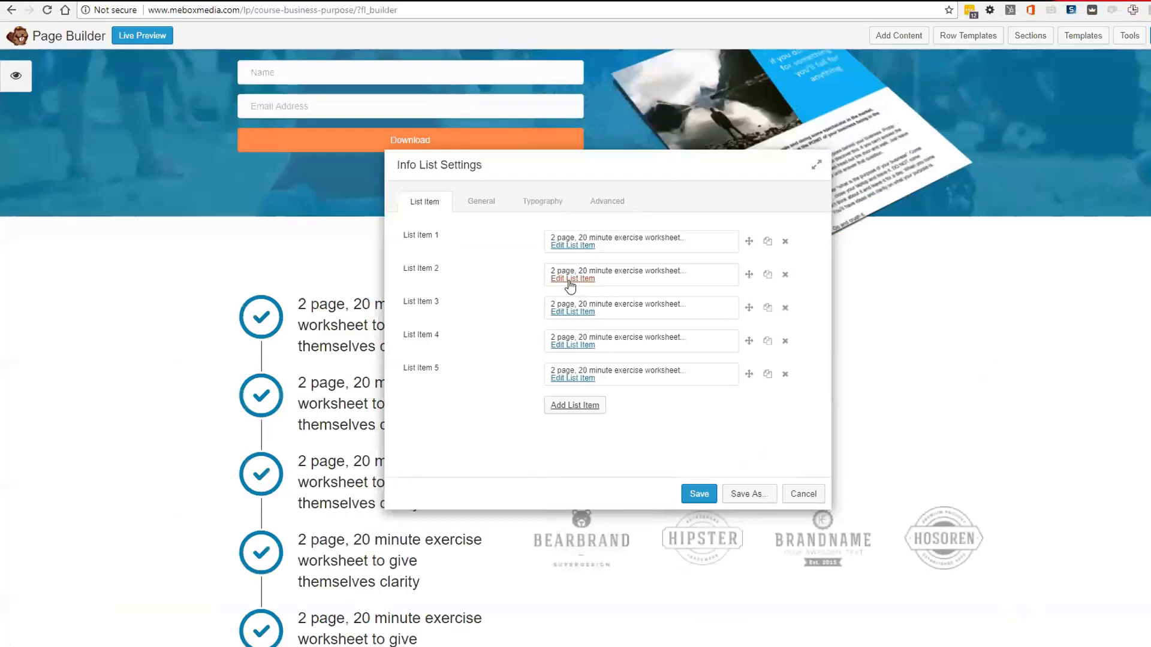
left_click(568, 281)
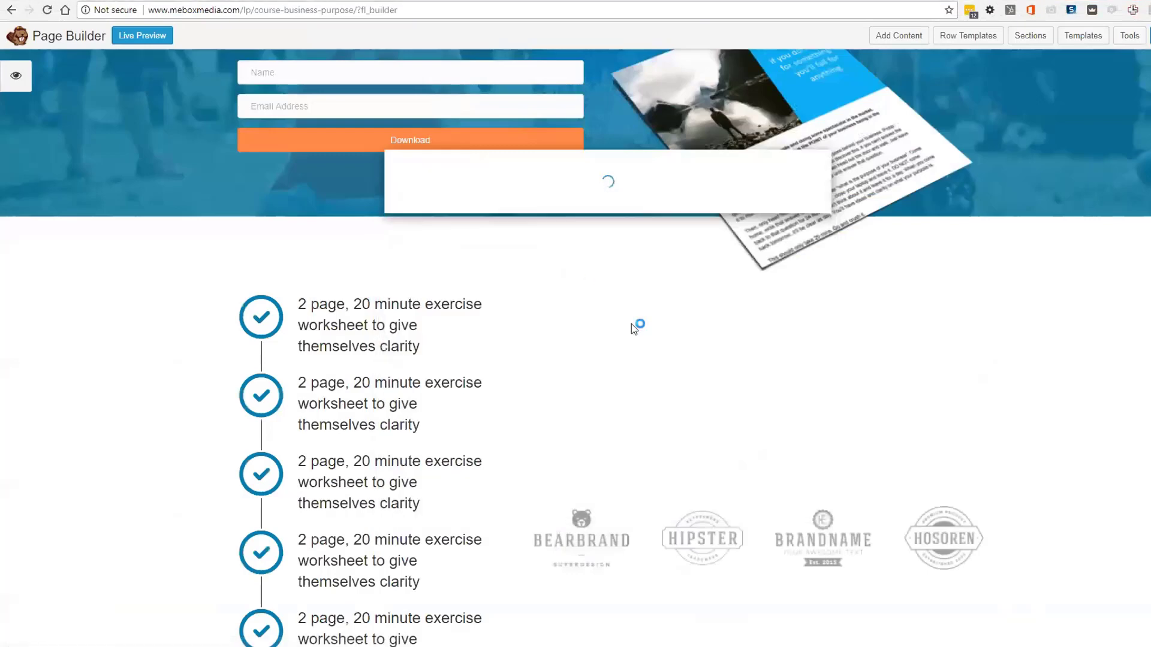
triple_click(795, 277)
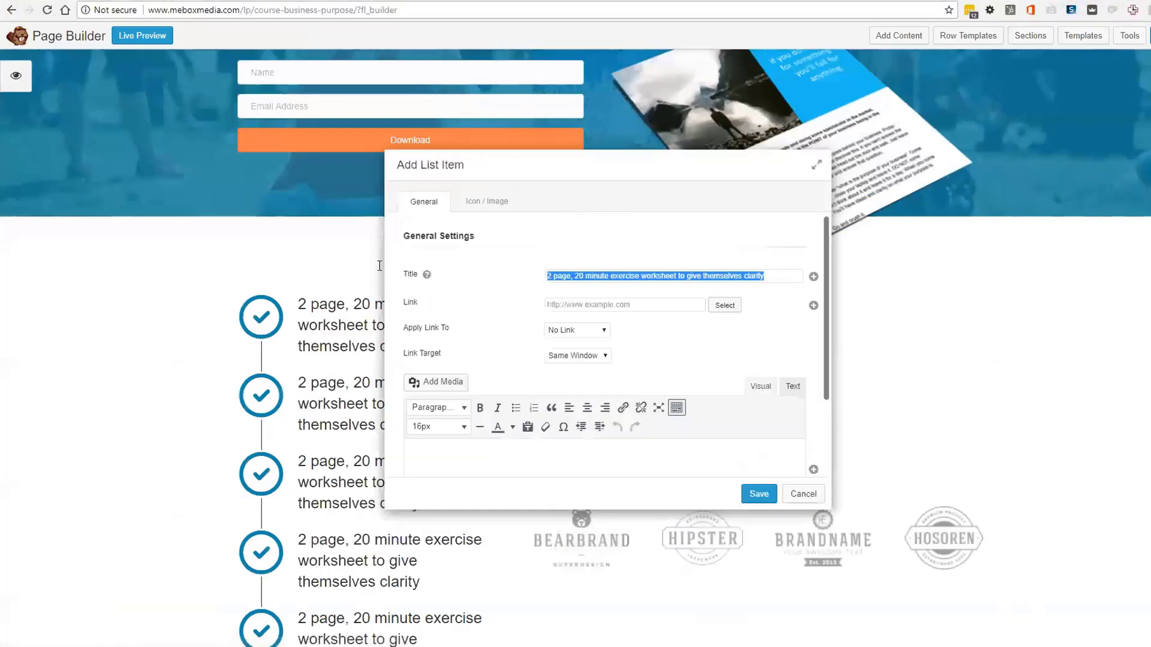
key("ctrl+v")
left_click(758, 494)
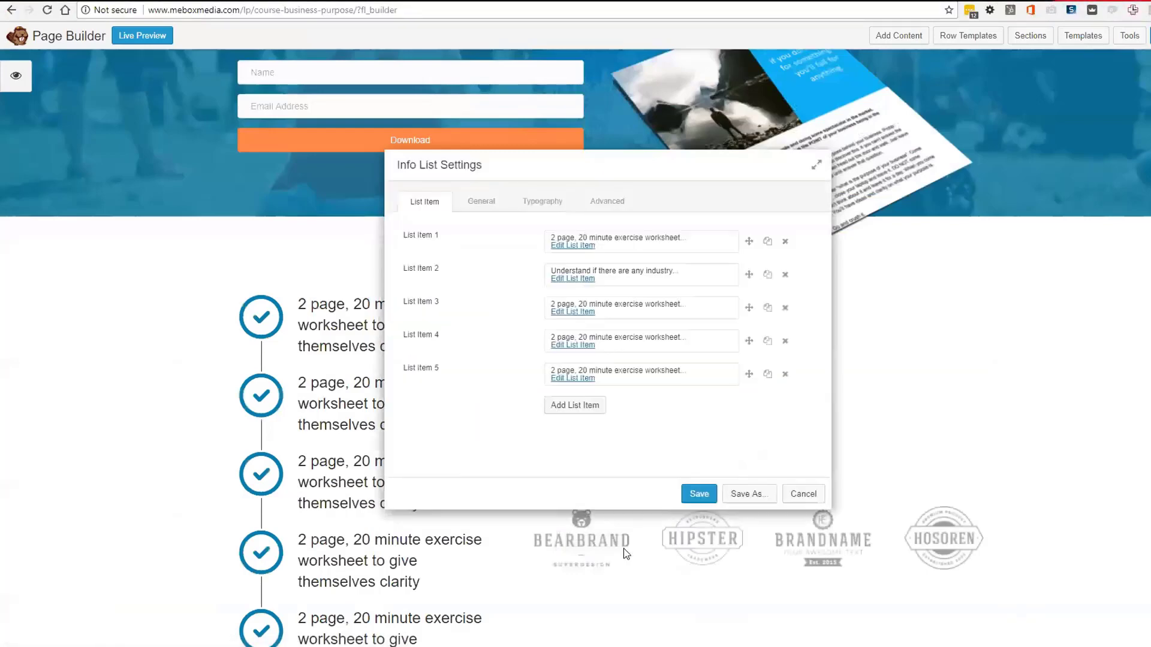
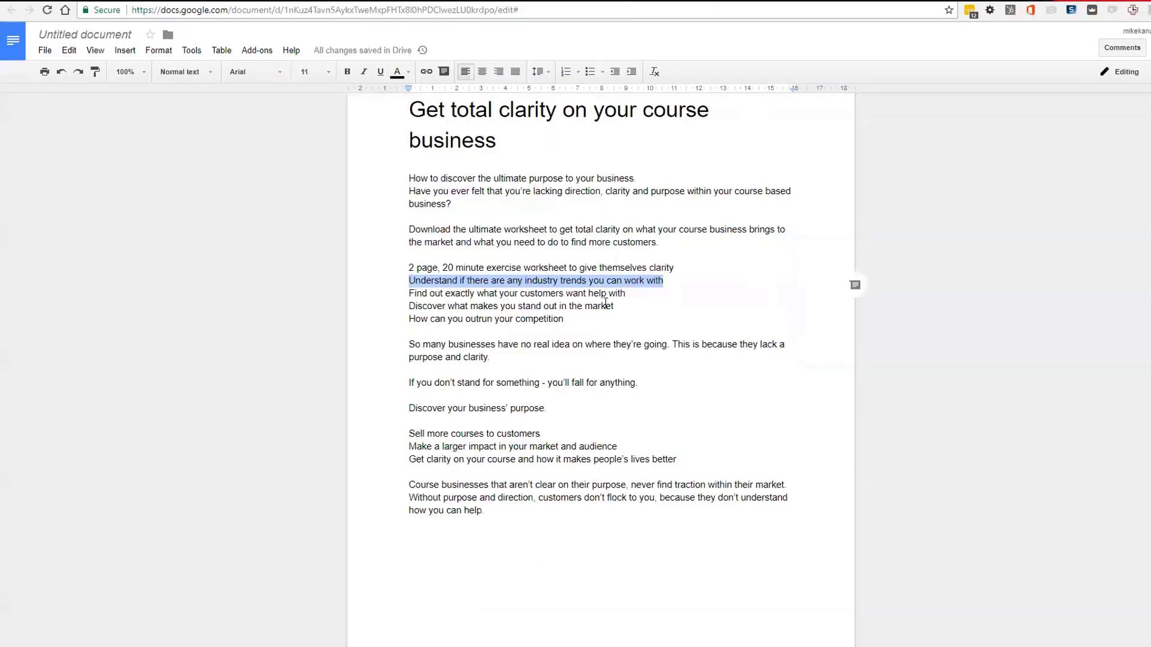
Replace the third list item's title with "Find out exactly what your customers want help with" from the Google Docs document
left_click_drag(625, 294, 304, 297)
key("ctrl+c")
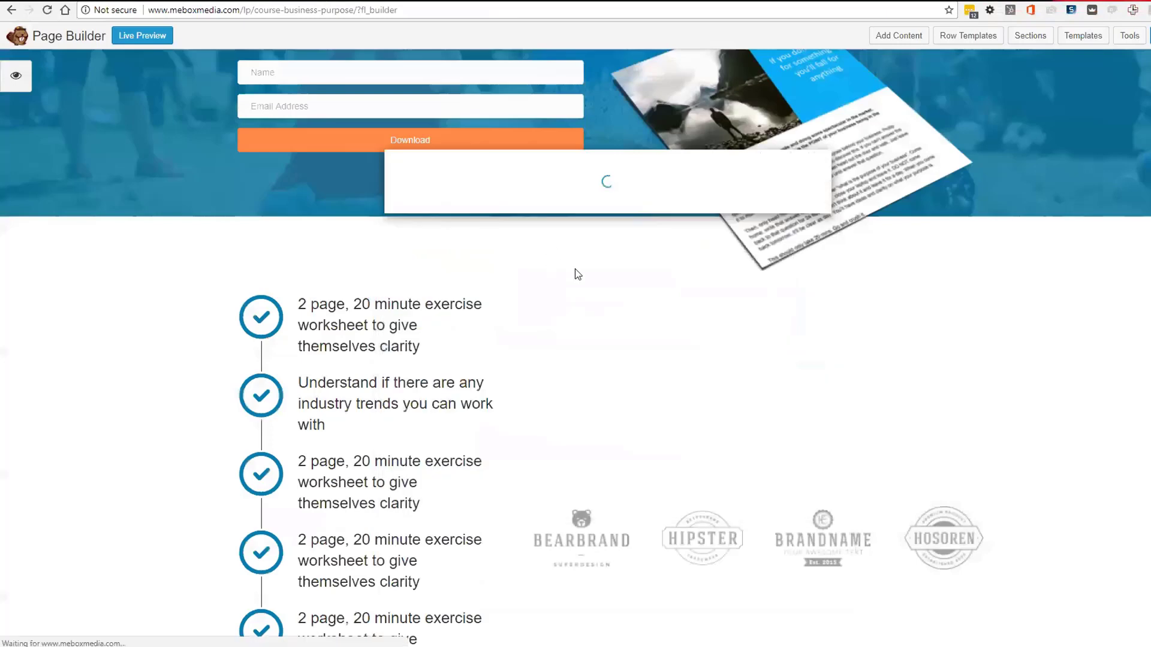
triple_click(662, 275)
key("ctrl+v")
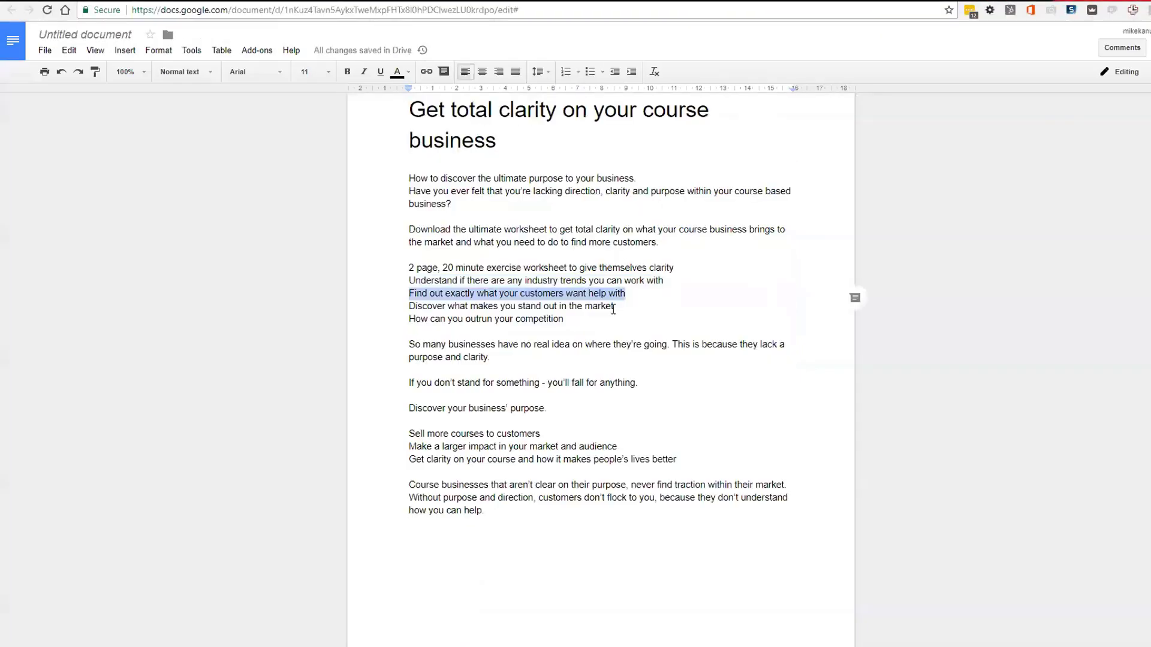
Replace the fourth list item's title with "Discover what makes you stand out in the market" from the Google Docs document and save it
left_click_drag(614, 309, 352, 304)
key("ctrl+c")
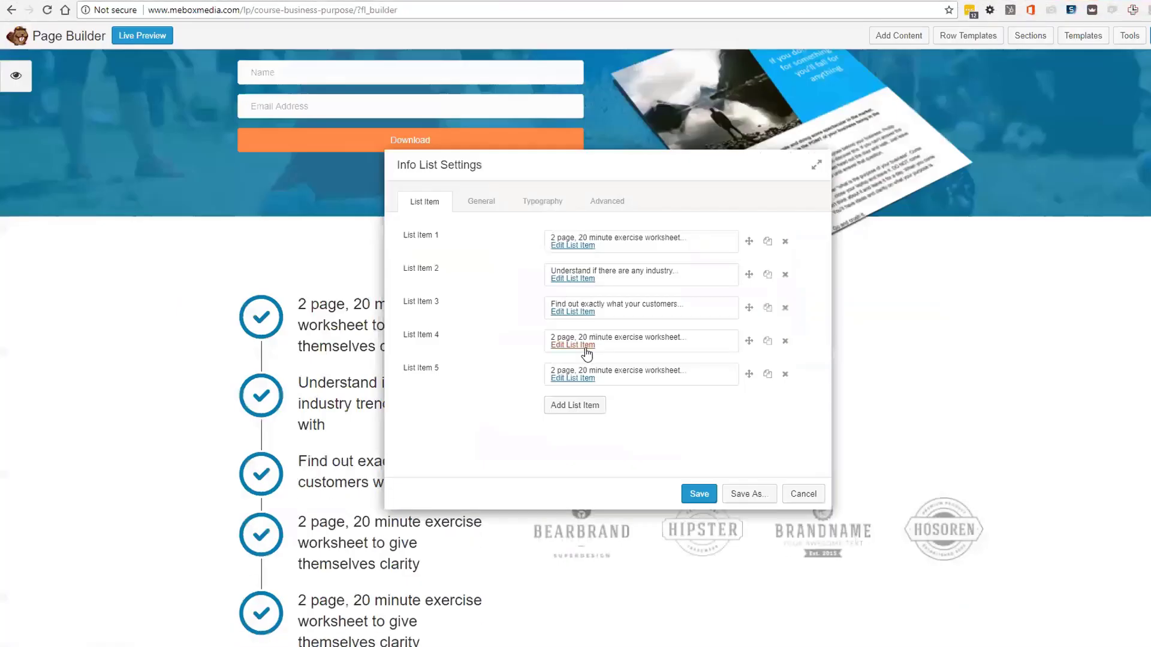
left_click(585, 347)
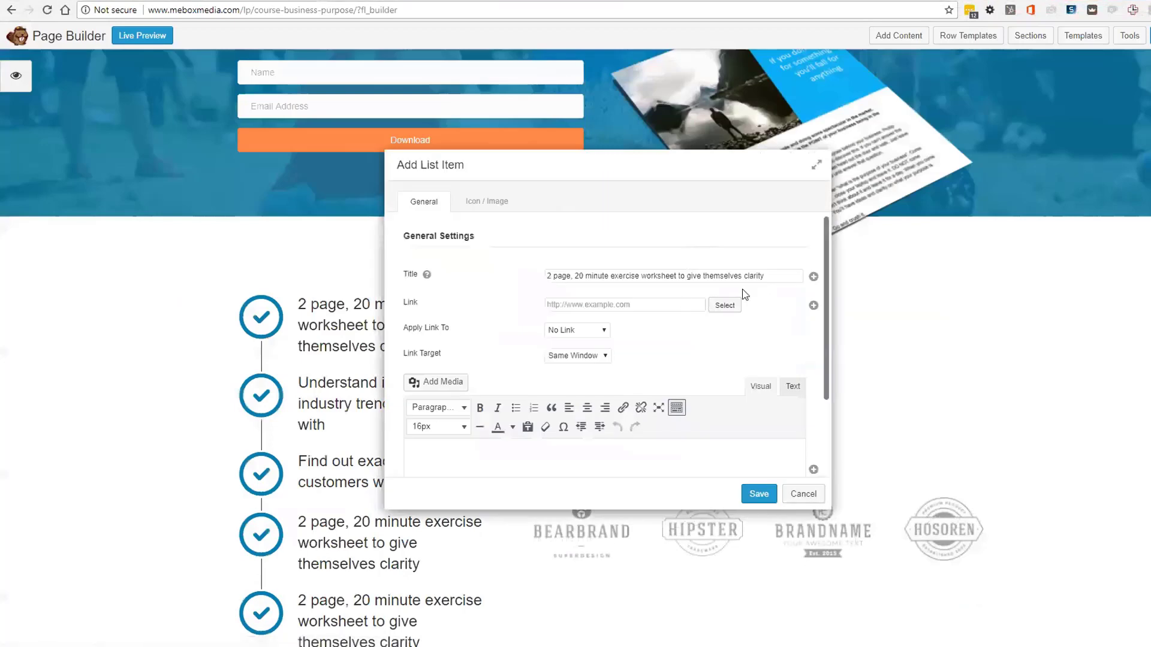
key("ctrl+a")
key("ctrl+v")
left_click(761, 493)
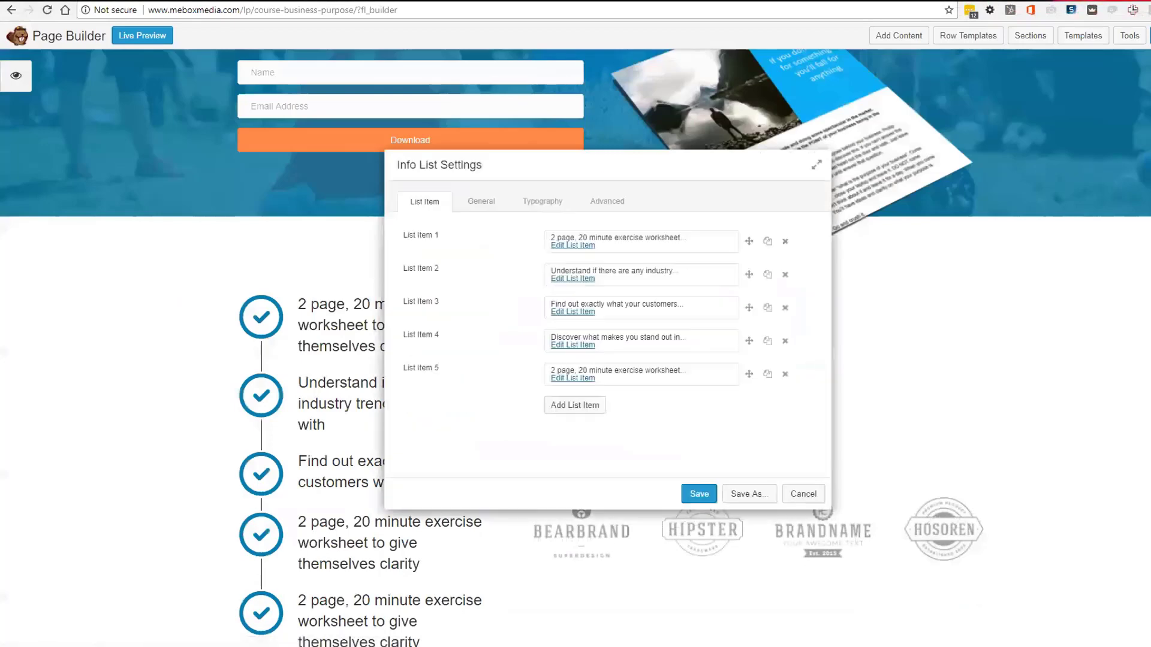
Replace the fifth list item's title with "How can you outrun your competition" from the Google Docs document, saving the item and the info list
key("ctrl+Tab")
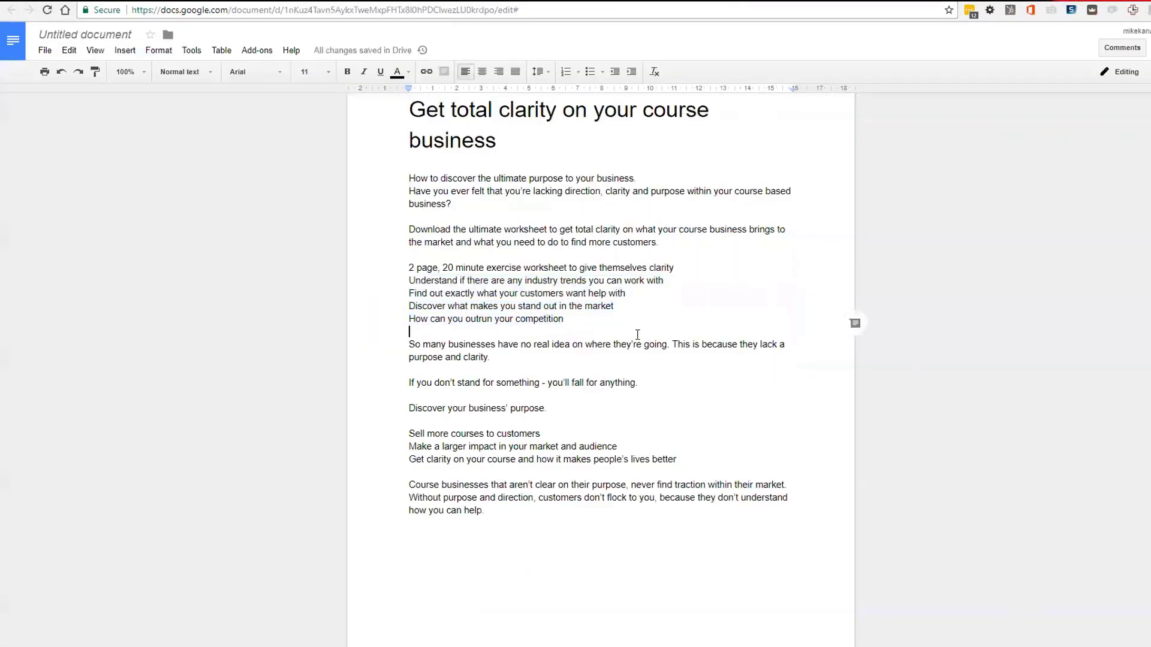
left_click_drag(564, 318, 285, 324)
key("ctrl+c")
key("ctrl+Tab")
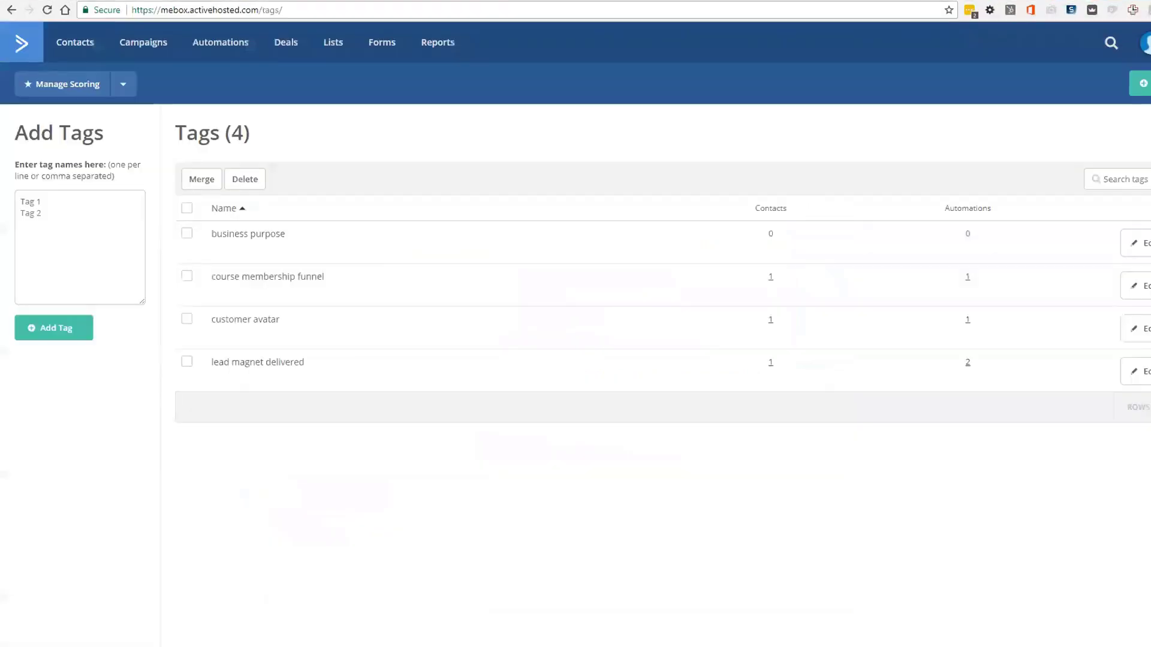
key("ctrl+Tab")
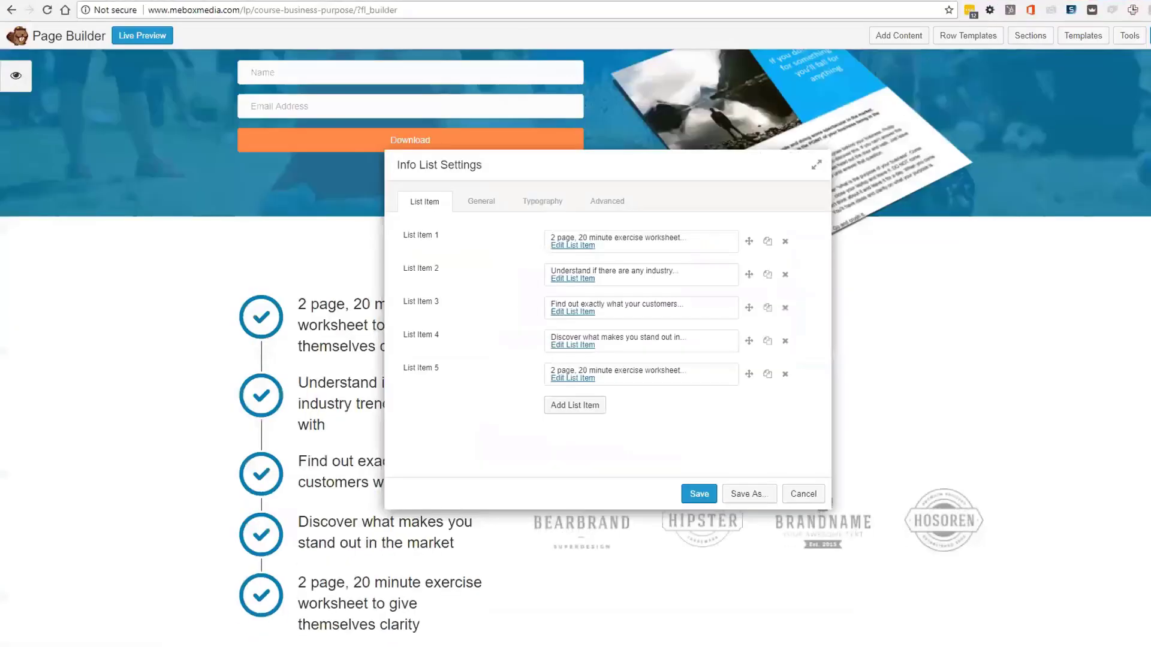
left_click(580, 379)
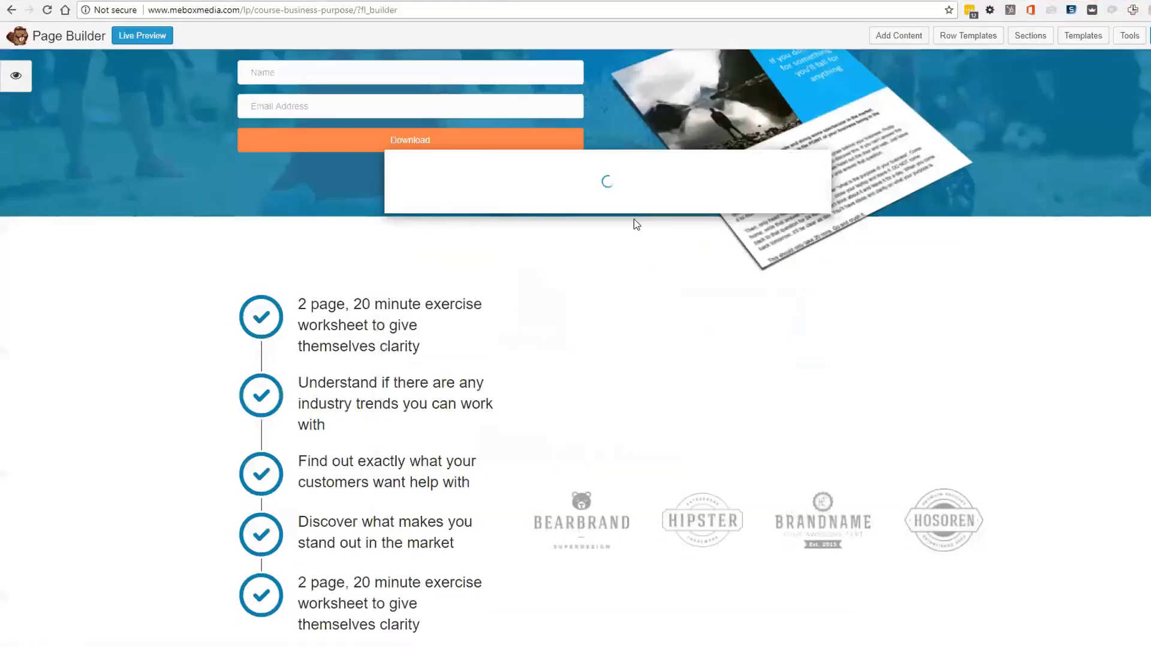
triple_click(637, 276)
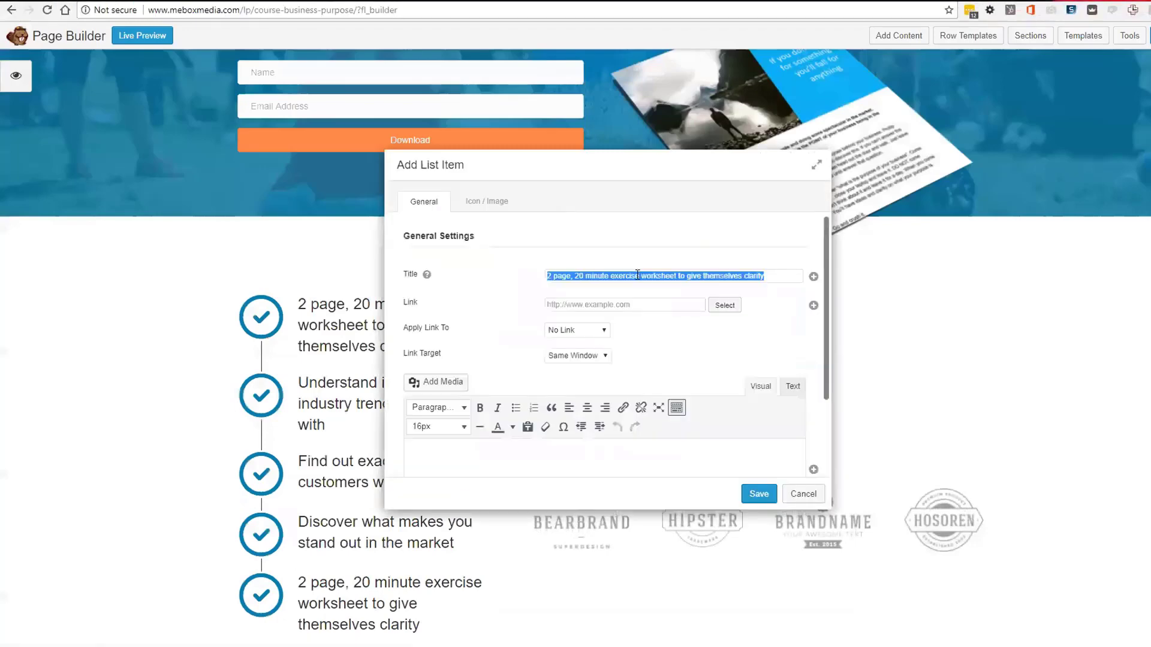
key("ctrl+v")
left_click(758, 495)
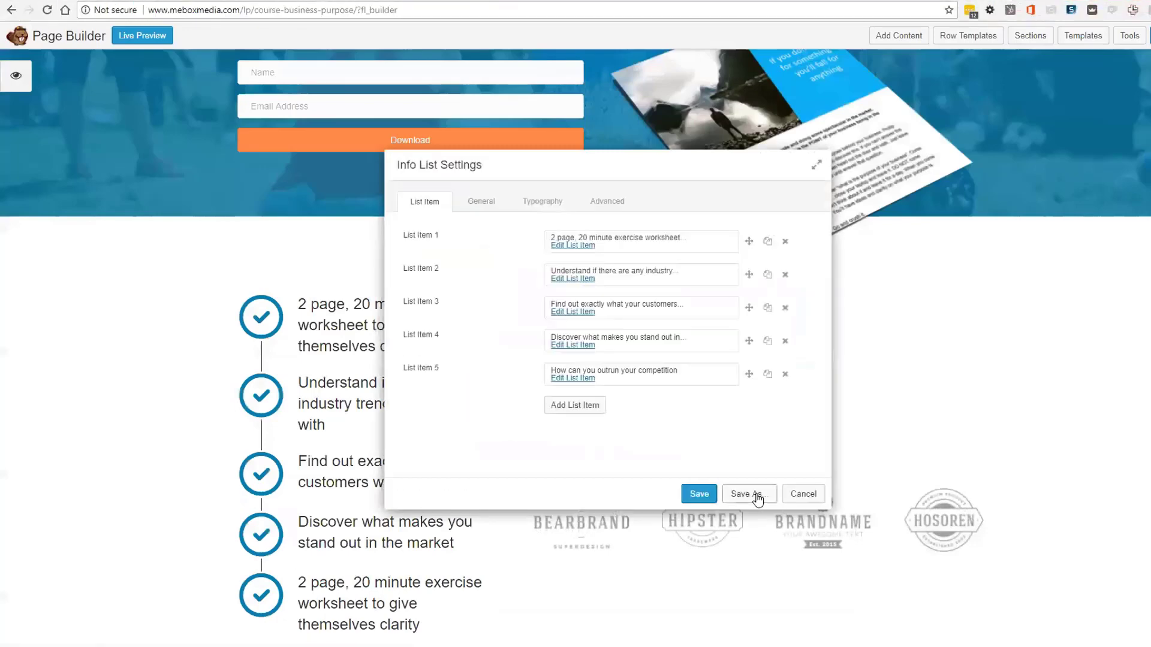
left_click(698, 494)
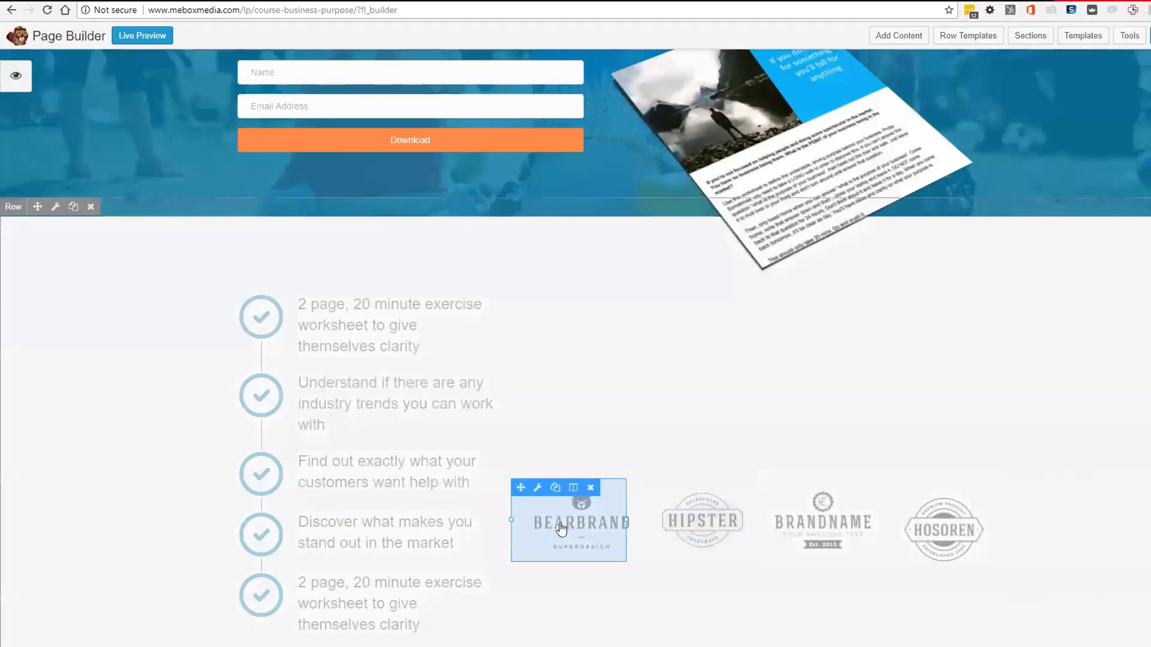
Delete the BearBrand logo, the small module left in its place and their emptied column beside the info list
left_click(593, 486)
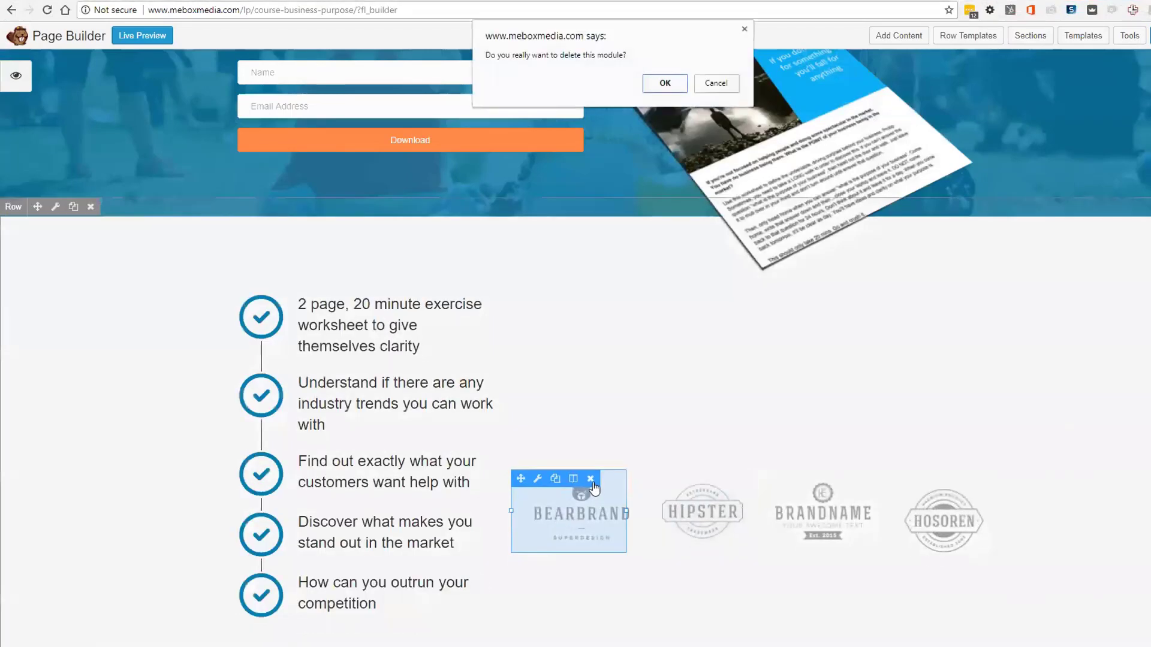
left_click(716, 82)
left_click(590, 479)
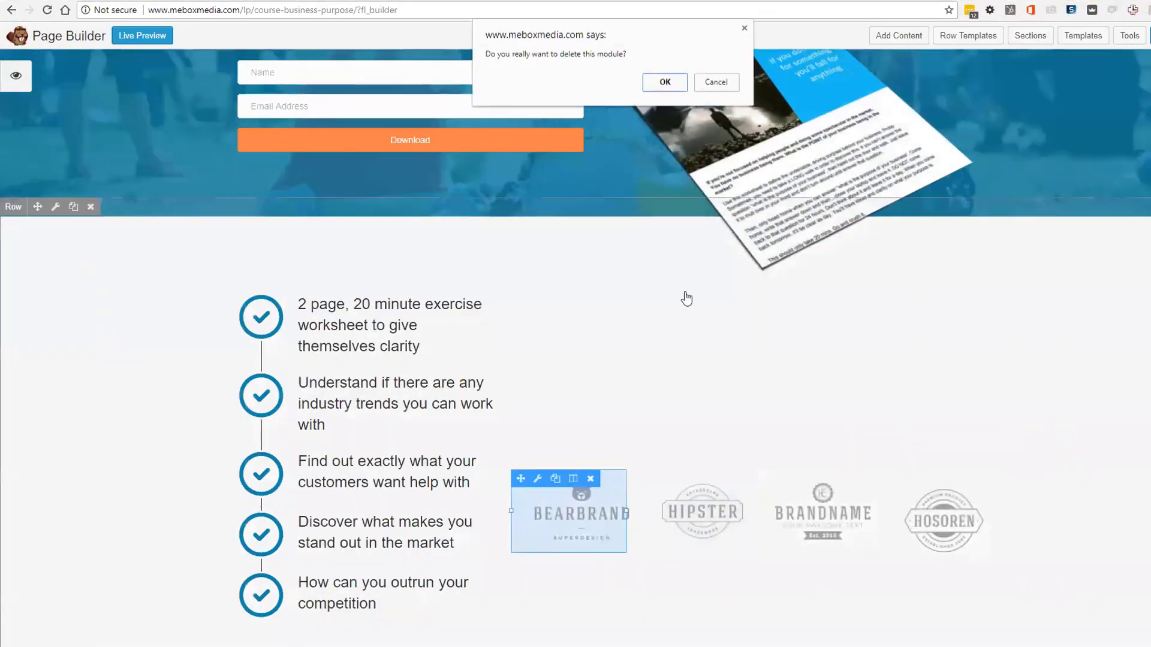
left_click(665, 81)
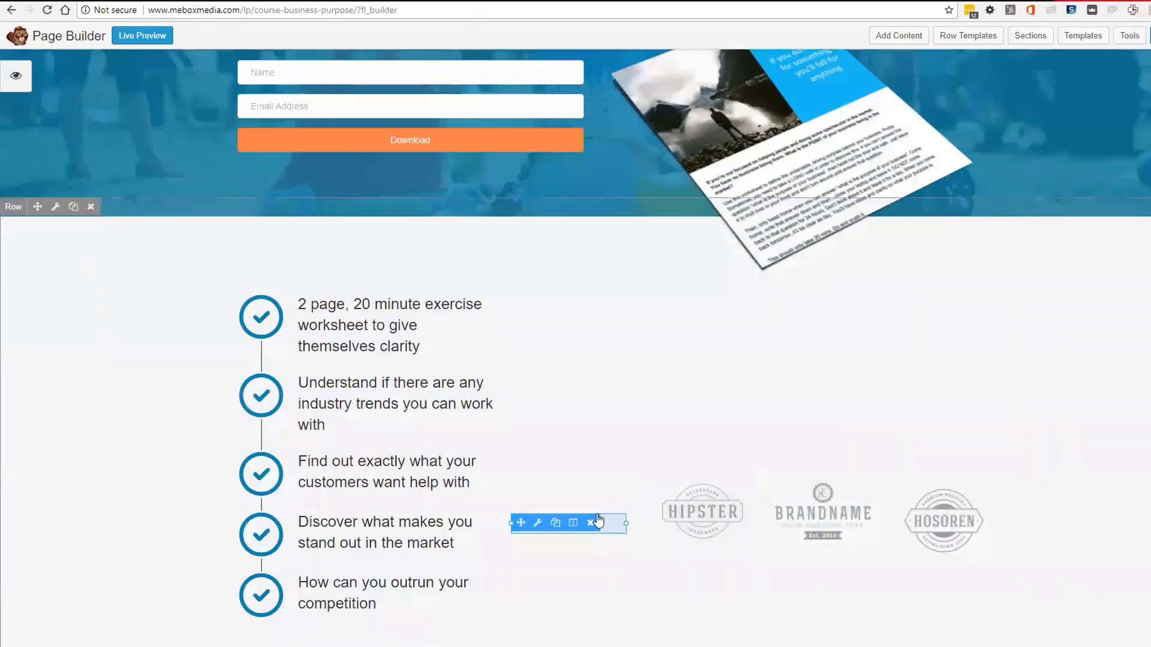
left_click(590, 523)
left_click(664, 82)
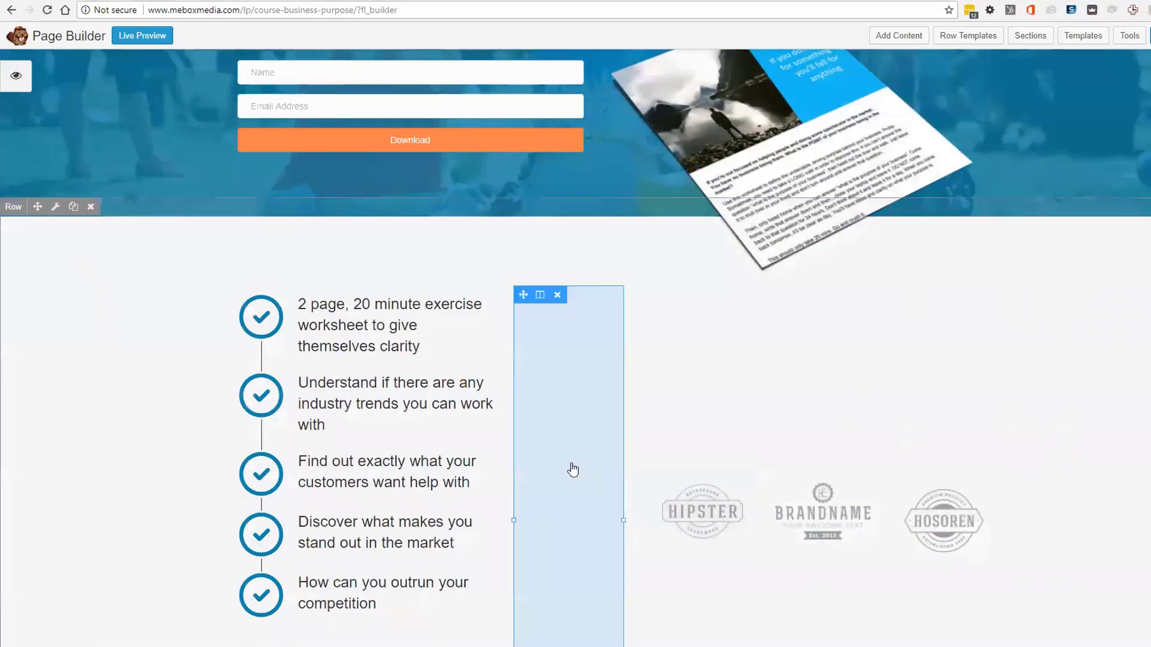
left_click(556, 297)
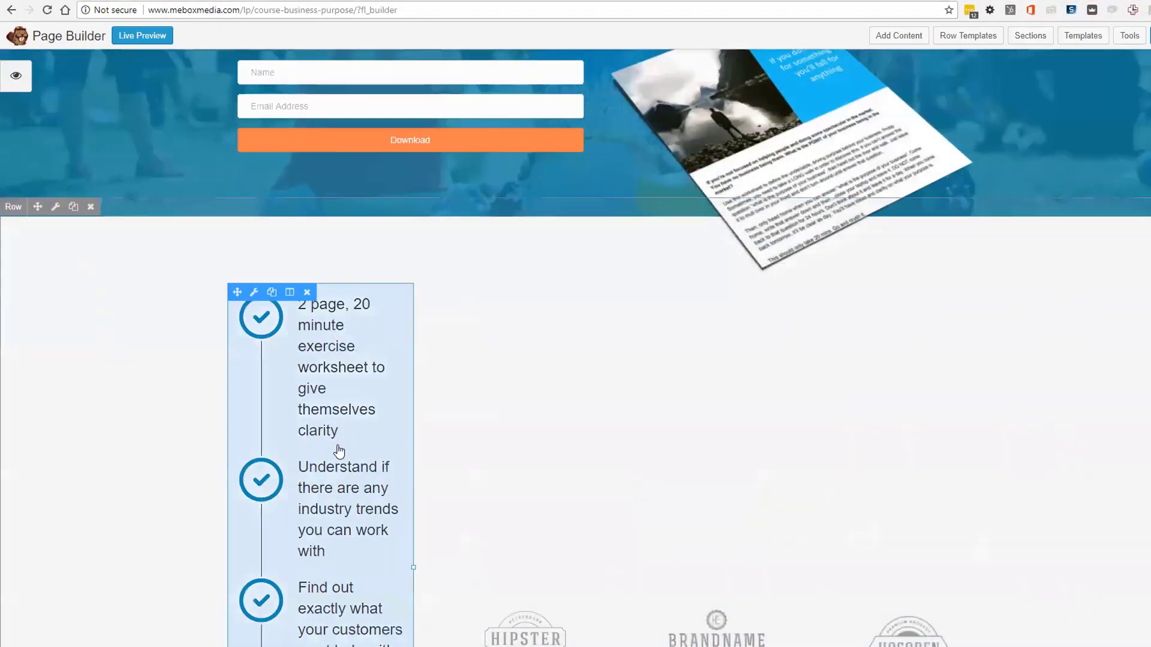
Delete the Hipster logo, the small module left in its place and their emptied column
scroll(696, 559, "down", 2)
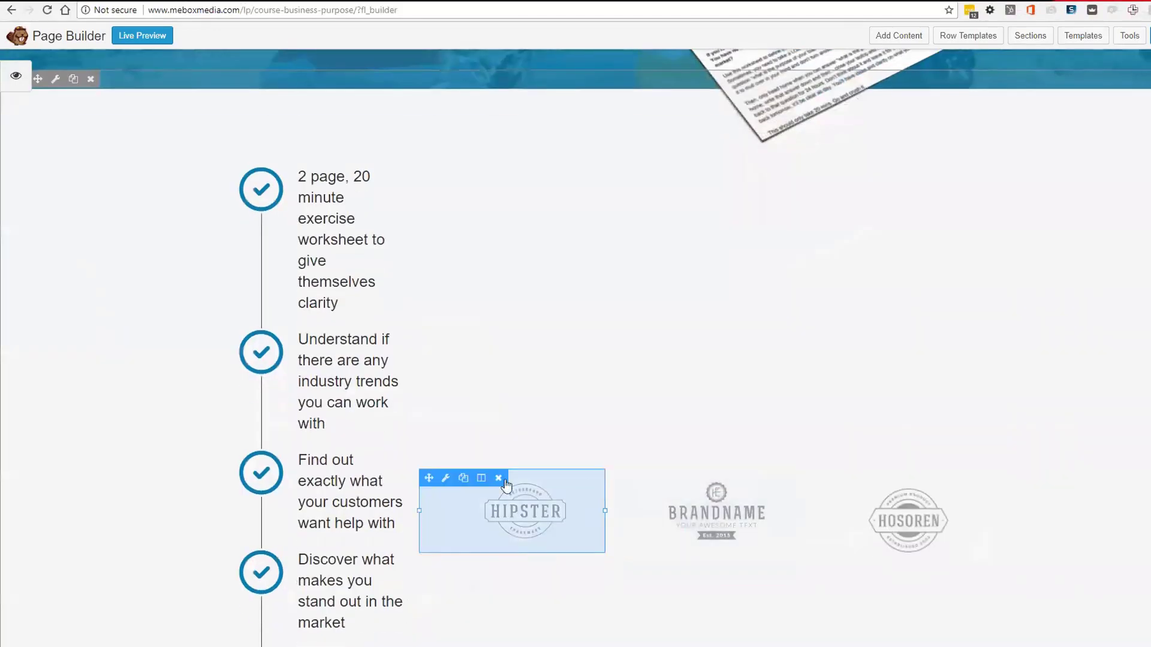
left_click(499, 478)
left_click(664, 83)
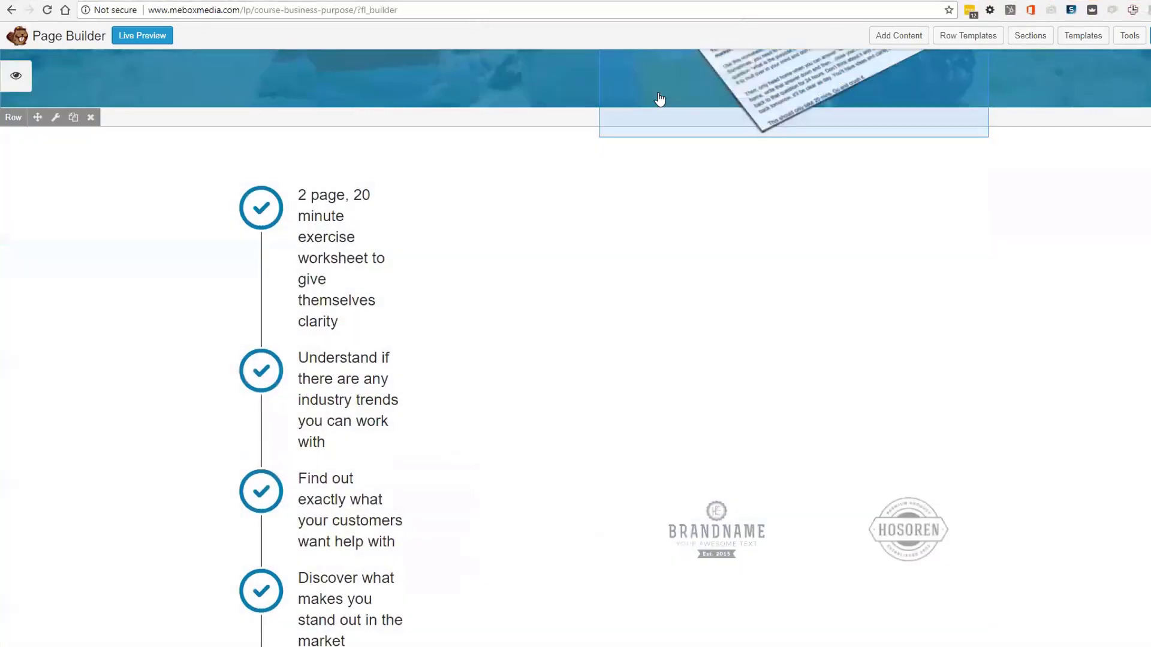
left_click(503, 504)
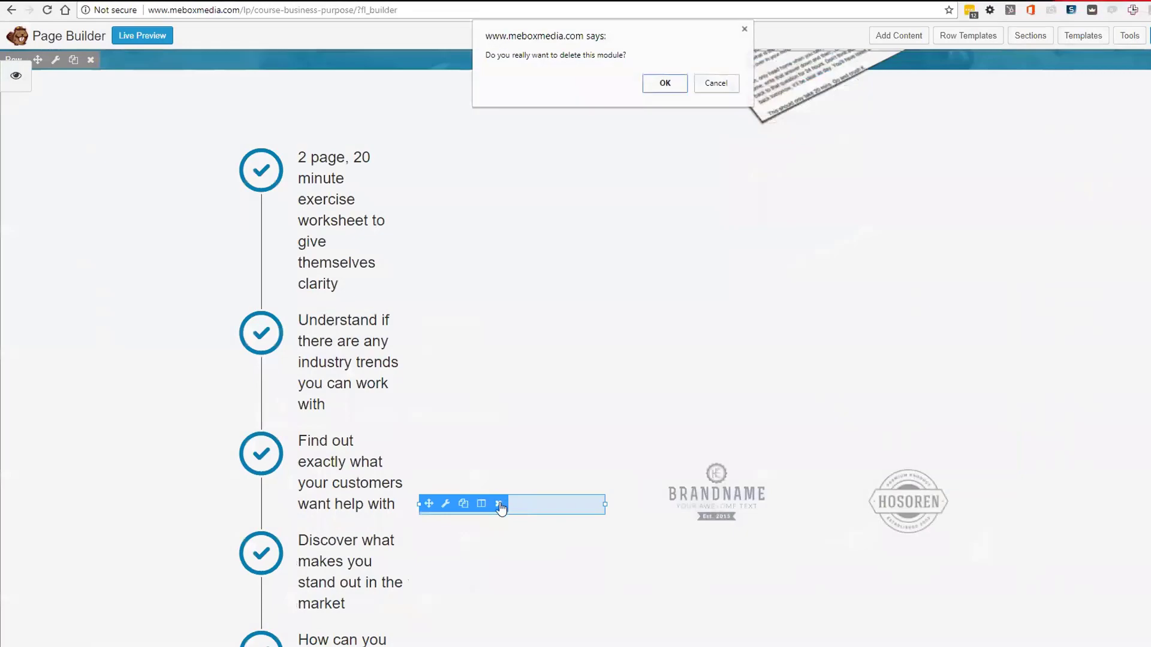
left_click(664, 79)
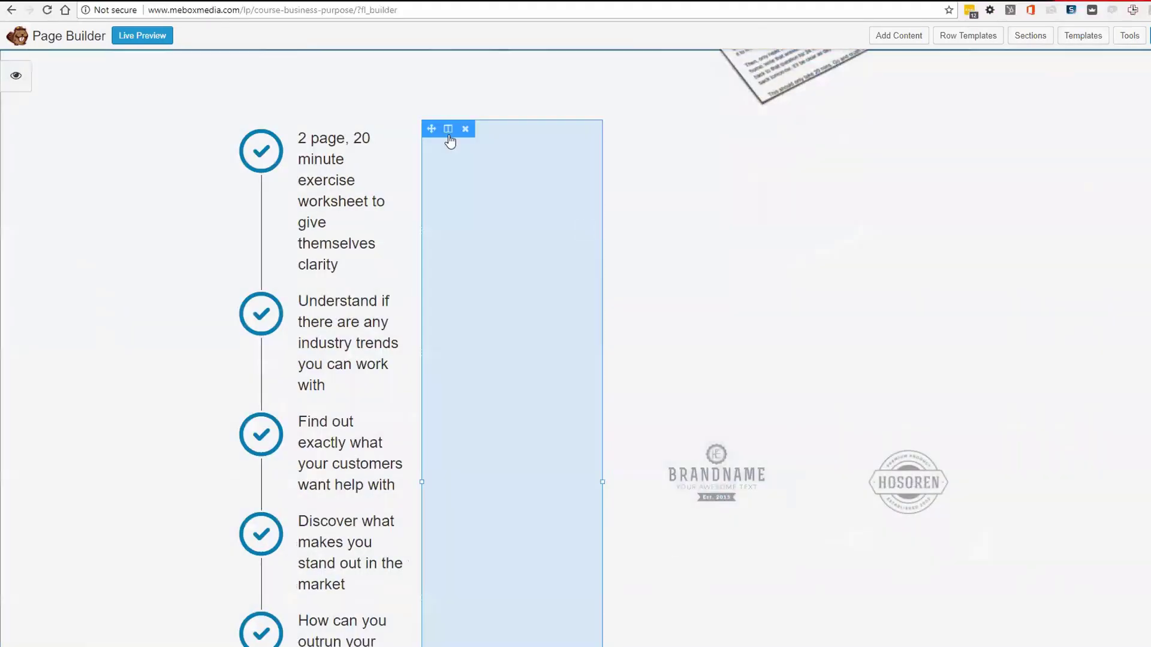
left_click(464, 130)
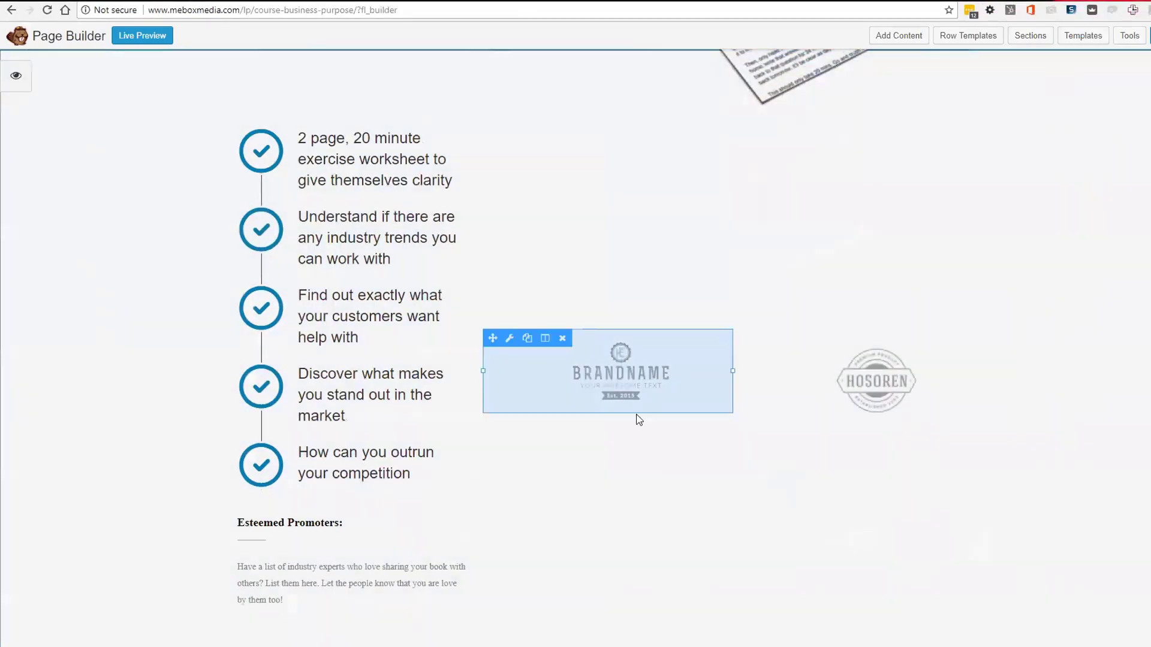
Delete the Brandname logo, the small module left in its place and their emptied column
left_click(562, 339)
left_click(663, 83)
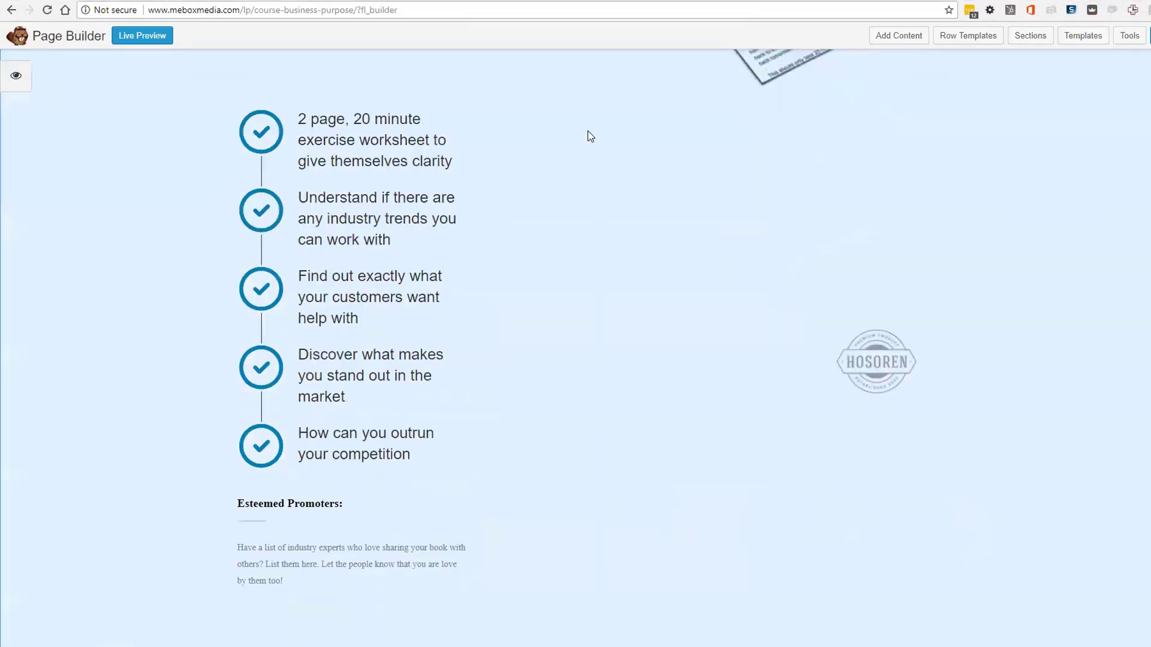
left_click(562, 363)
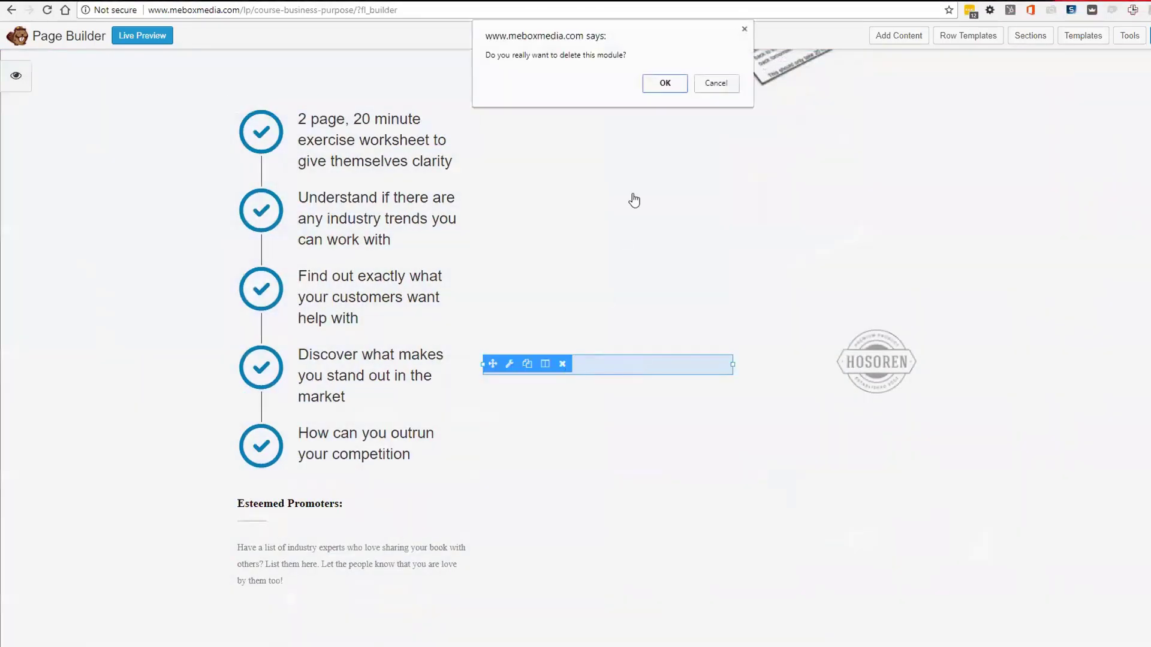
left_click(663, 82)
left_click(530, 92)
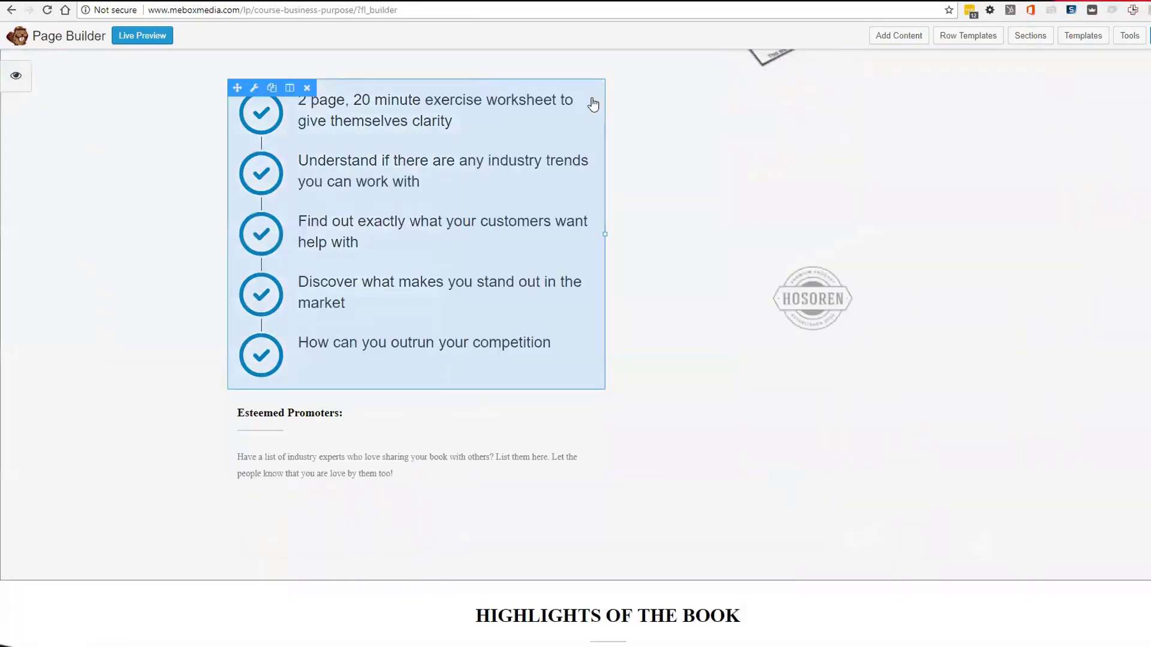
Remove the Hosoren logo beside the info list and delete the Esteemed Promoters text block below the list
left_click(689, 264)
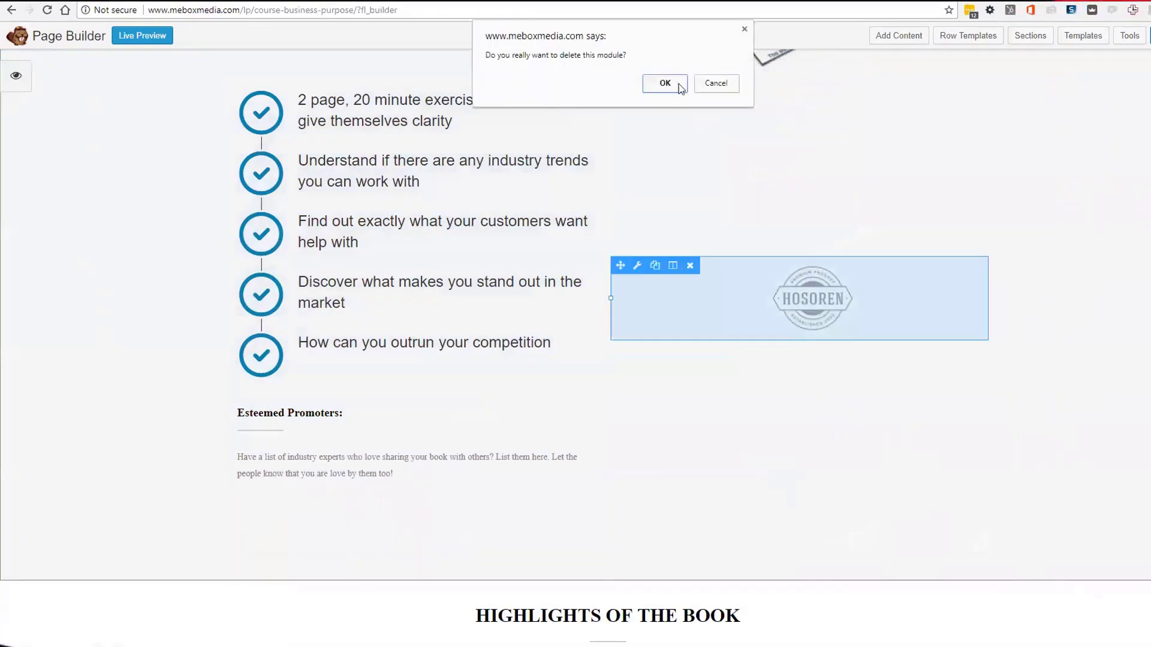
left_click(679, 84)
left_click(657, 81)
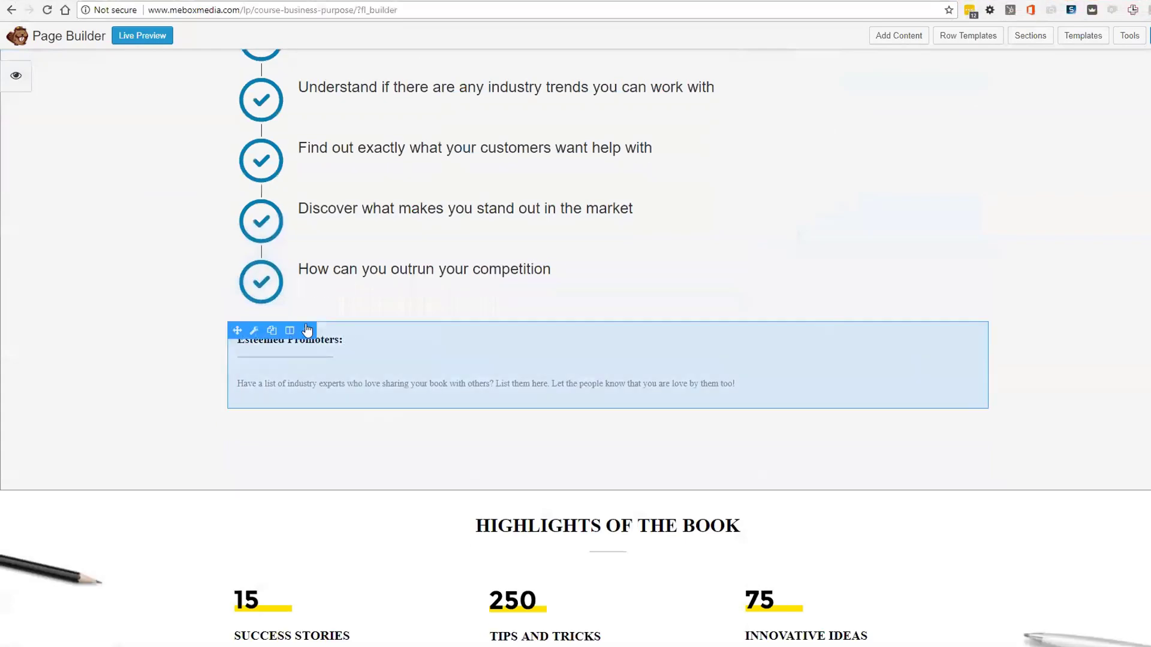
left_click(307, 330)
left_click(666, 84)
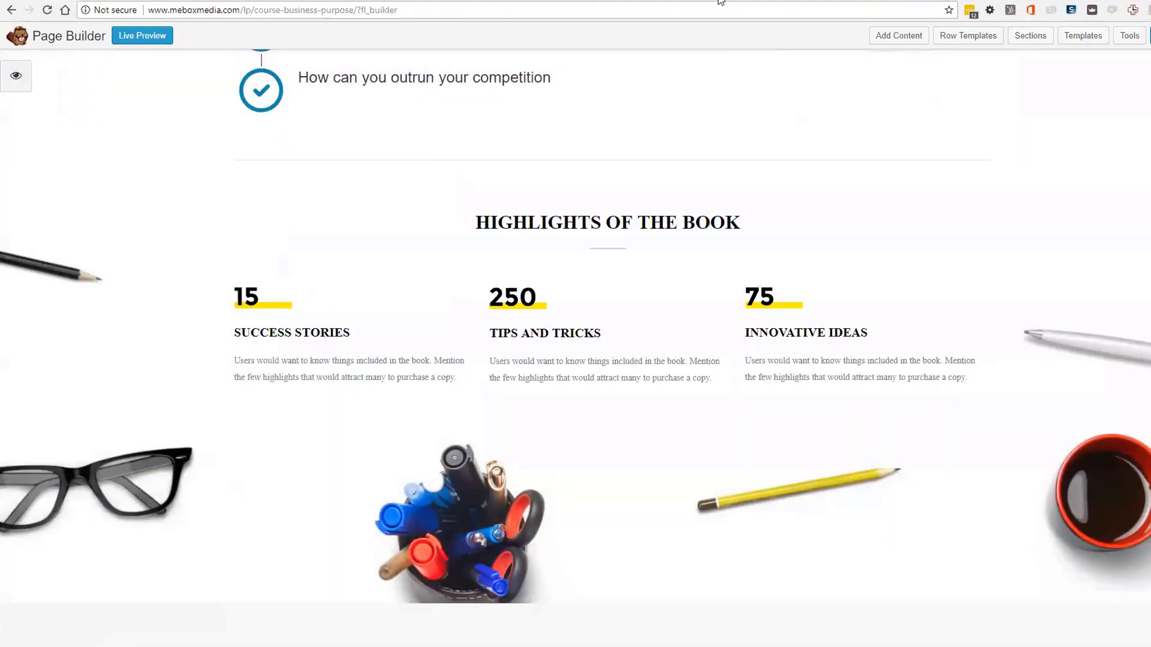
Review the three benefit lines starting with "Sell more courses to customers" in the Google Docs document, and return to the page builder
key("ctrl+Tab")
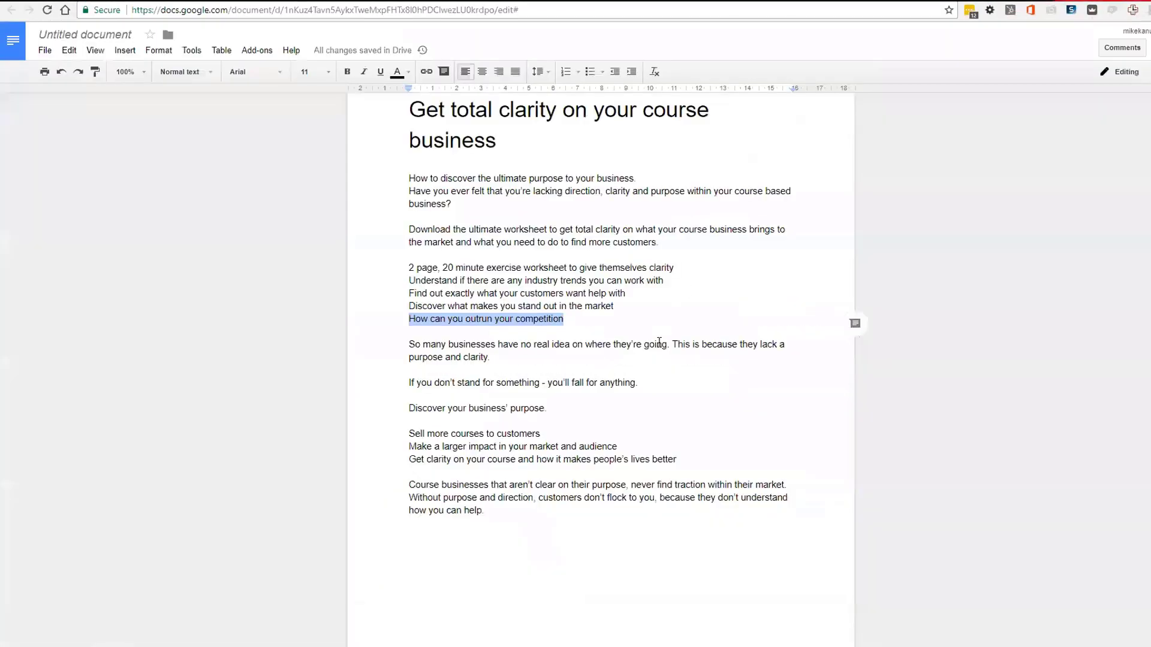
left_click_drag(667, 448, 387, 442)
left_click_drag(677, 459, 368, 440)
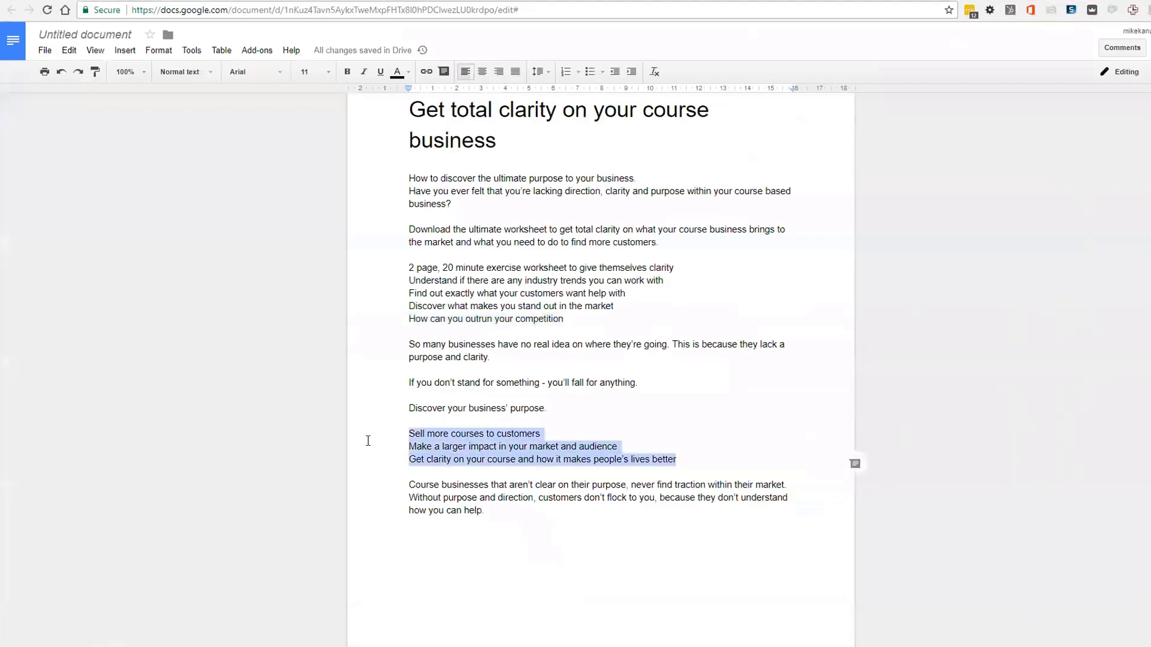
key("ctrl+Tab")
key("ctrl+Tab")
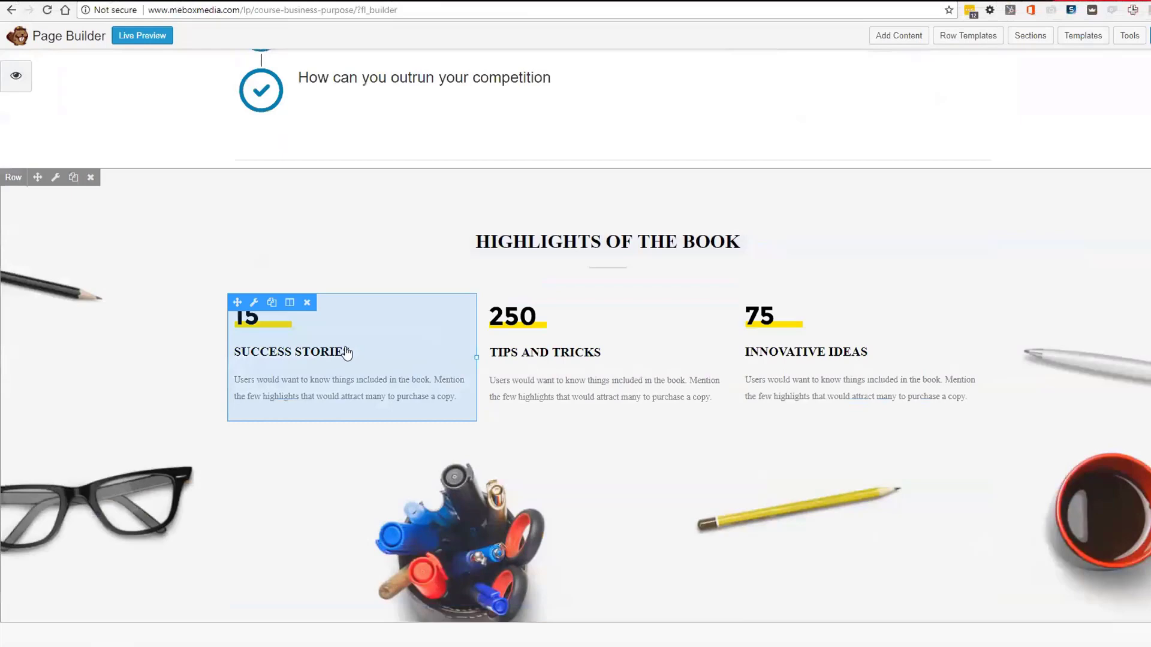
Set the image type of the Success Stories info box to None
left_click(336, 378)
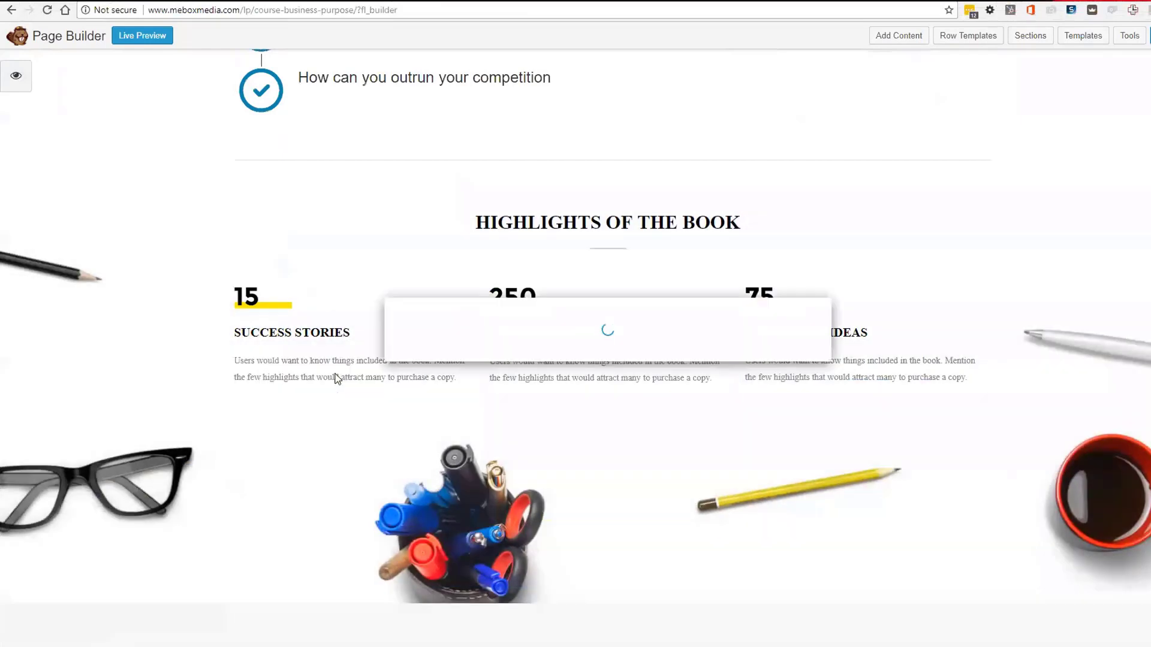
scroll(592, 350, "down", 3)
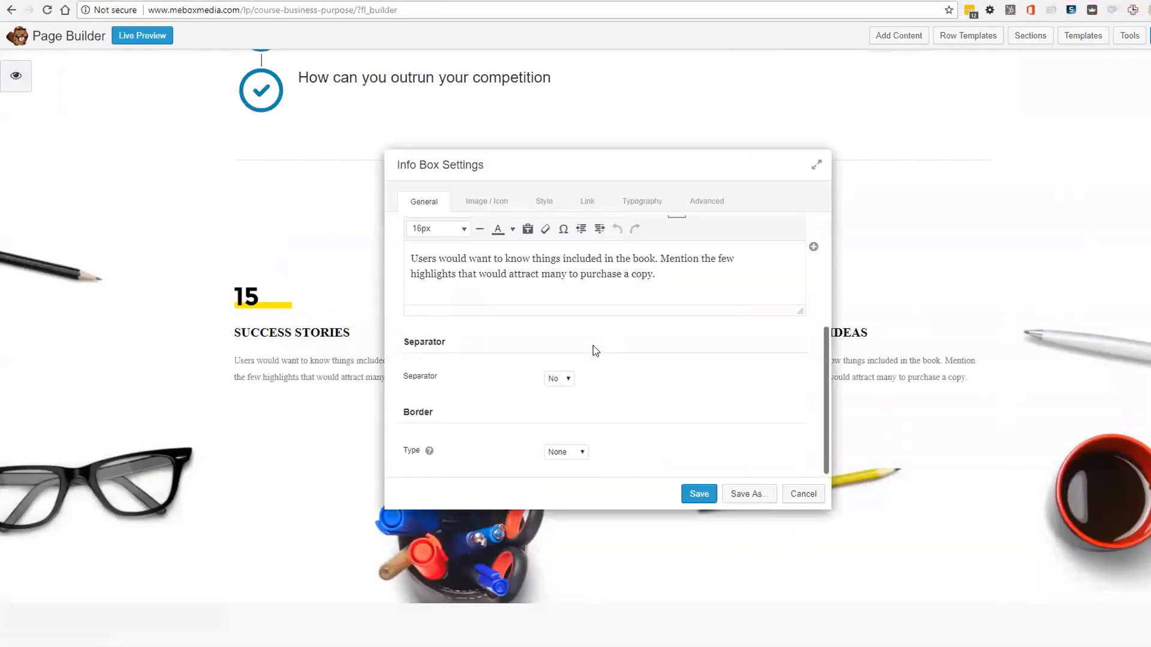
scroll(592, 350, "up", 3)
left_click(505, 199)
left_click(561, 272)
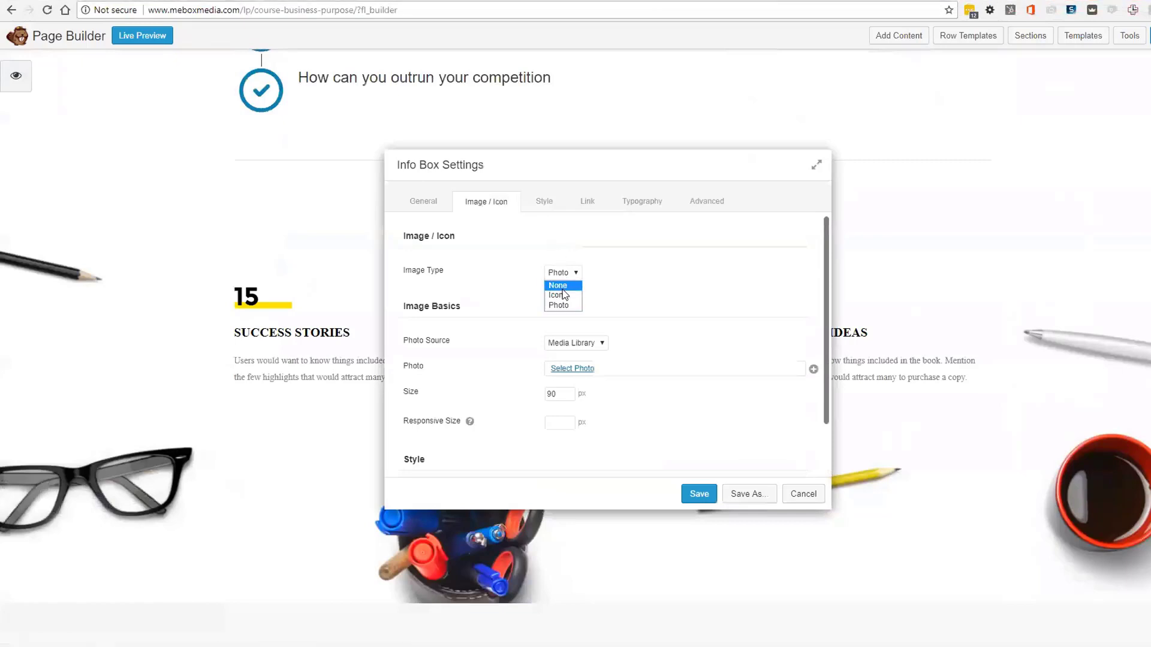
left_click(563, 289)
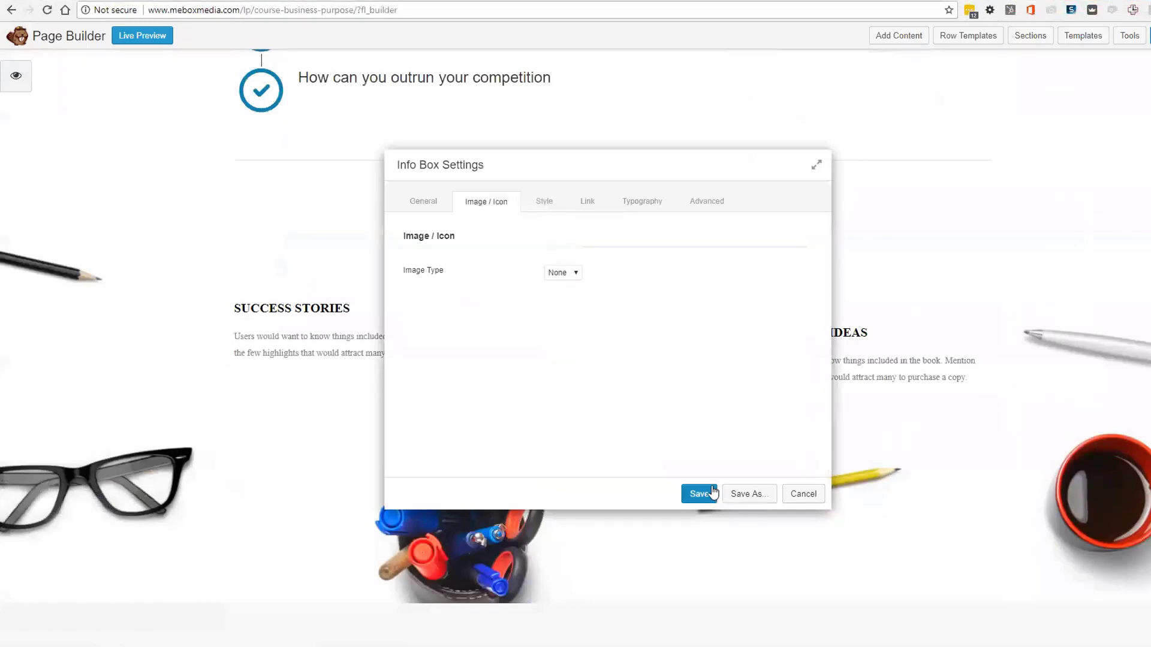
Set the Success Stories info box title to "Sell more courses to customers", copied from the Google Docs document
left_click(429, 206)
left_click_drag(623, 304, 332, 284)
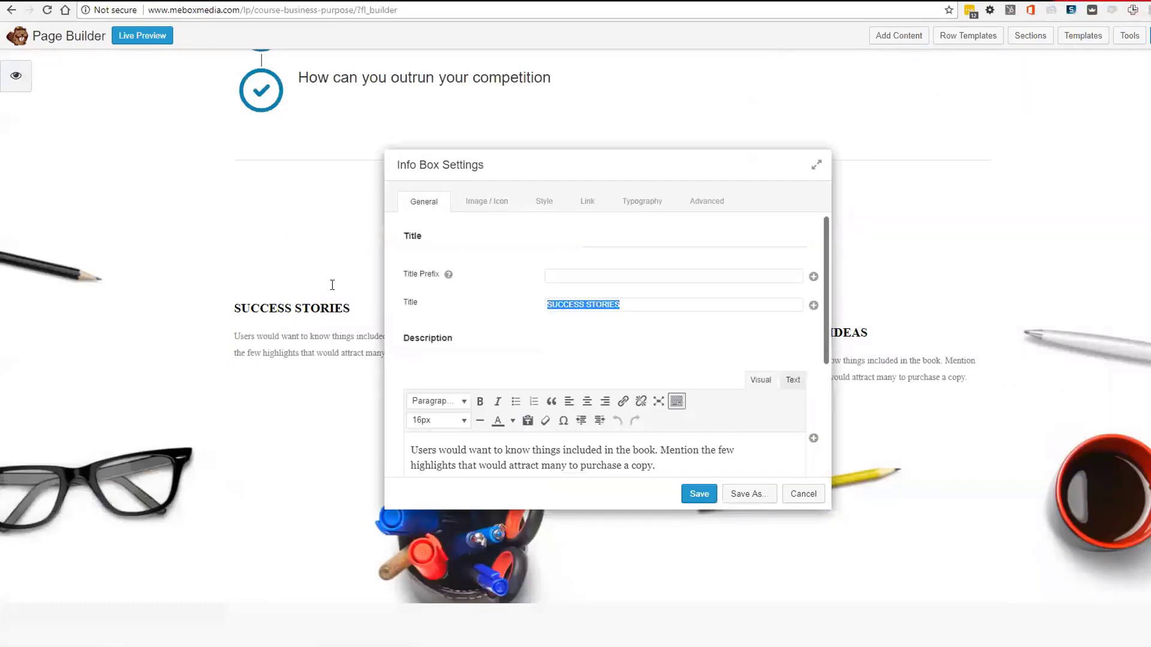
key("ctrl+v")
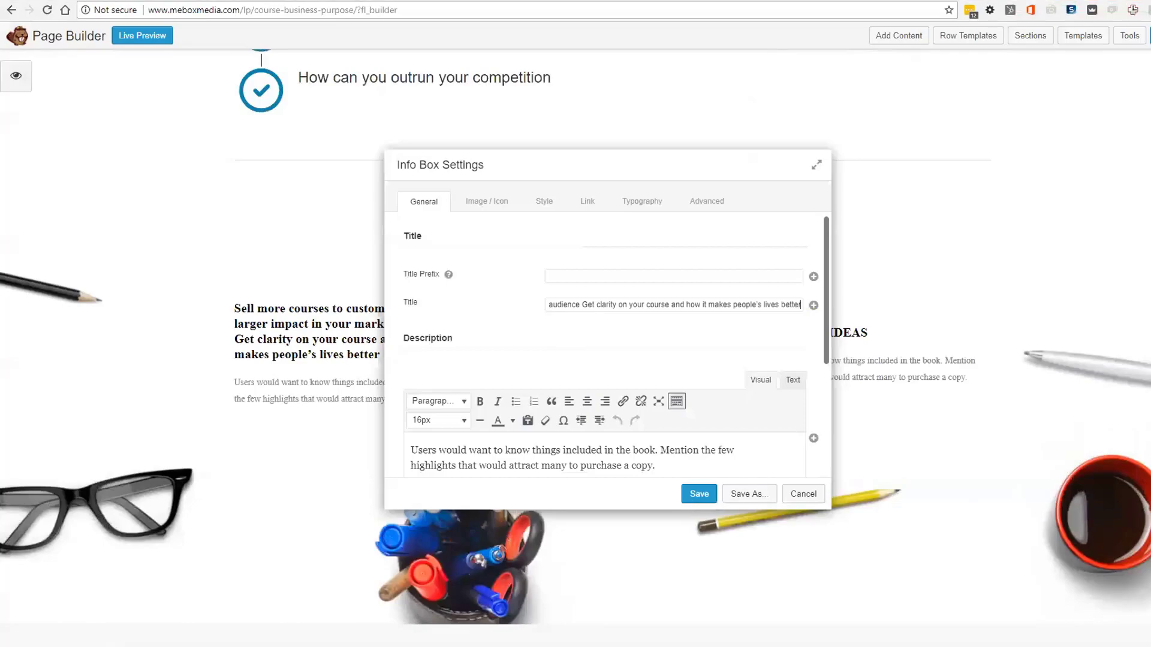
left_click(706, 2)
left_click(552, 360)
left_click_drag(542, 434, 334, 431)
key("ctrl+c")
key("ctrl+Tab")
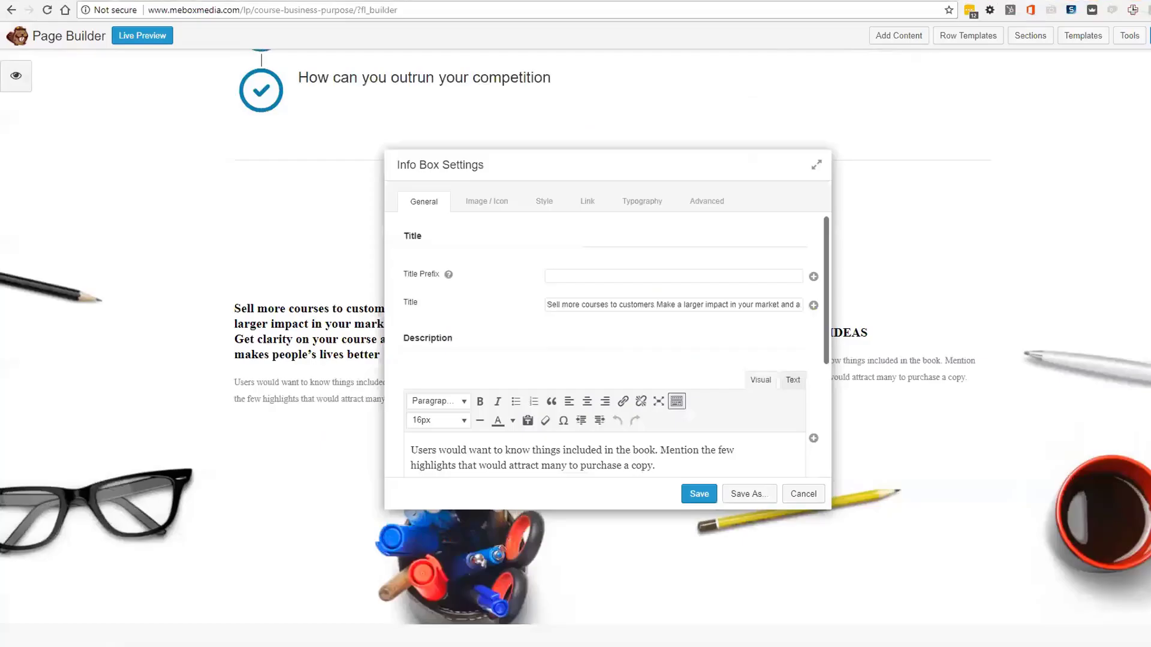
triple_click(596, 304)
key("ctrl+v")
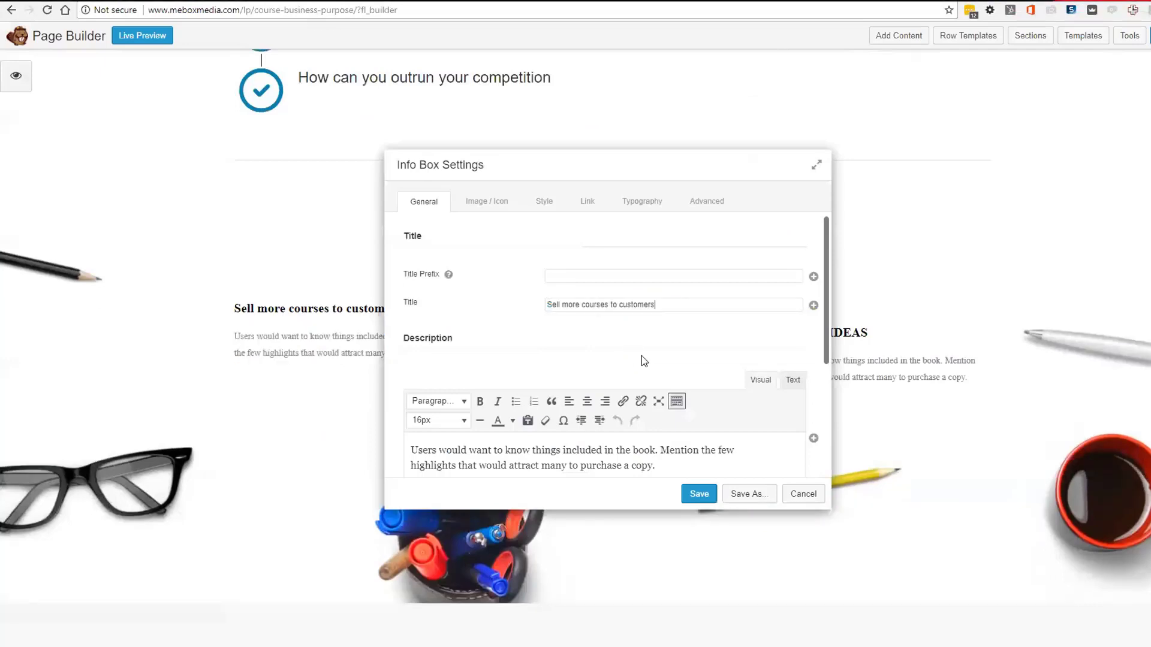
Set the description to "The better you understand your business and purpose, the more people will connect with you. Businesses that don't have purpose don't find customers."
scroll(623, 432, "down", 1)
scroll(619, 430, "down", 1)
key("ctrl+a")
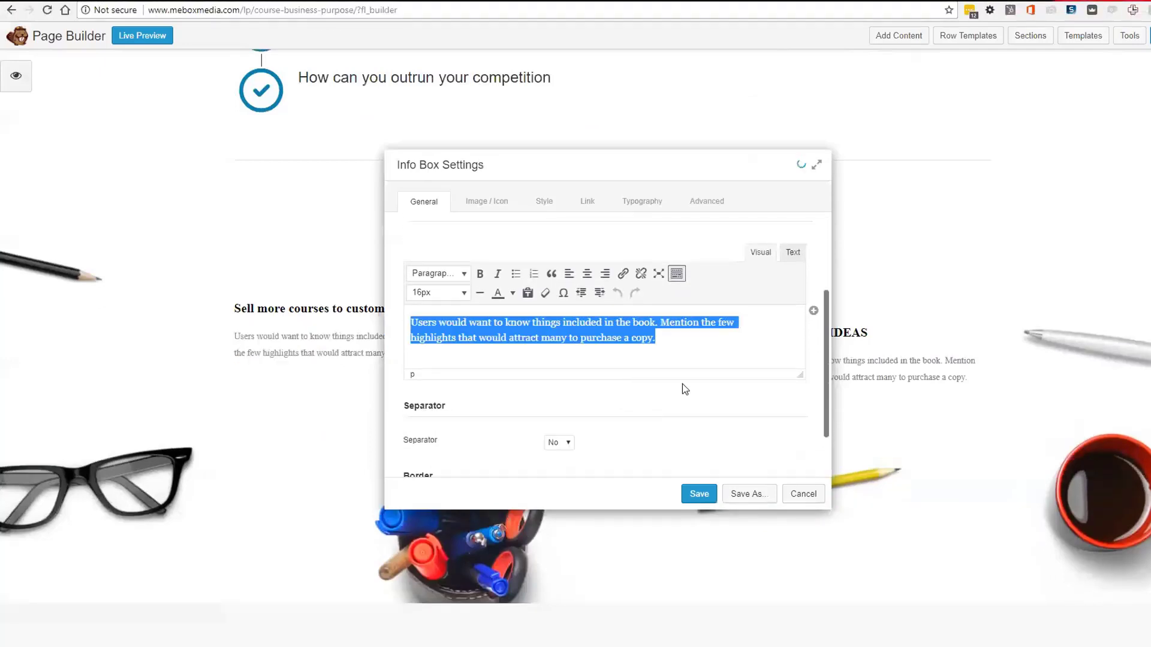
type("the bette")
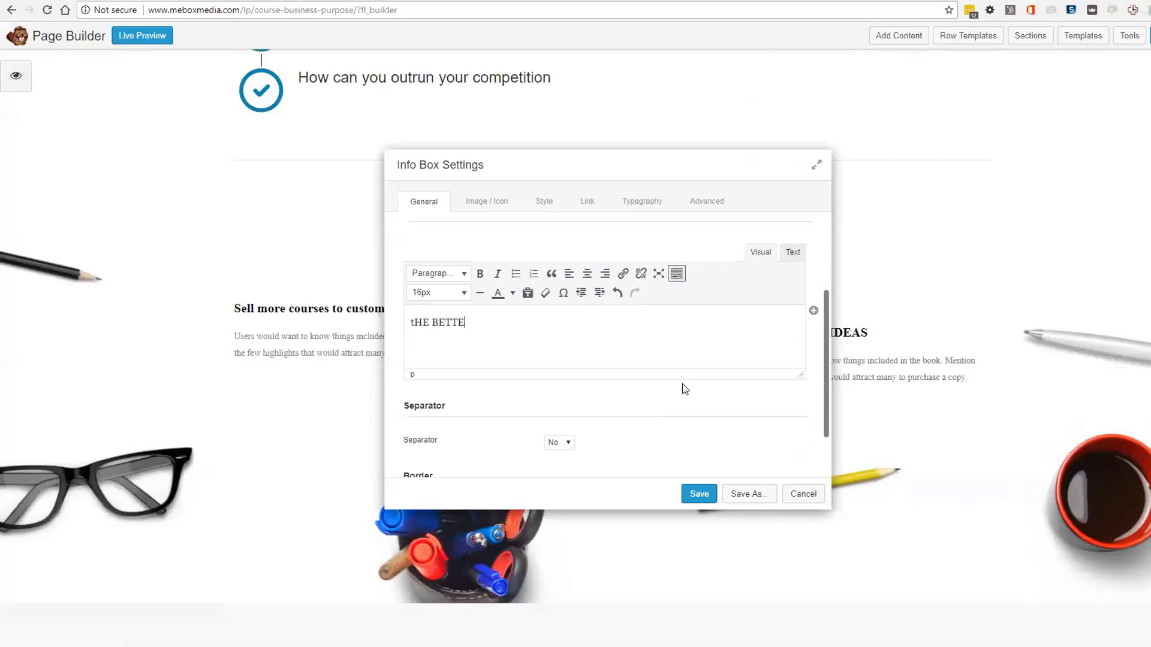
key("ctrl+BackSpace")
key("ctrl+BackSpace")
type("The better you understand your customers,")
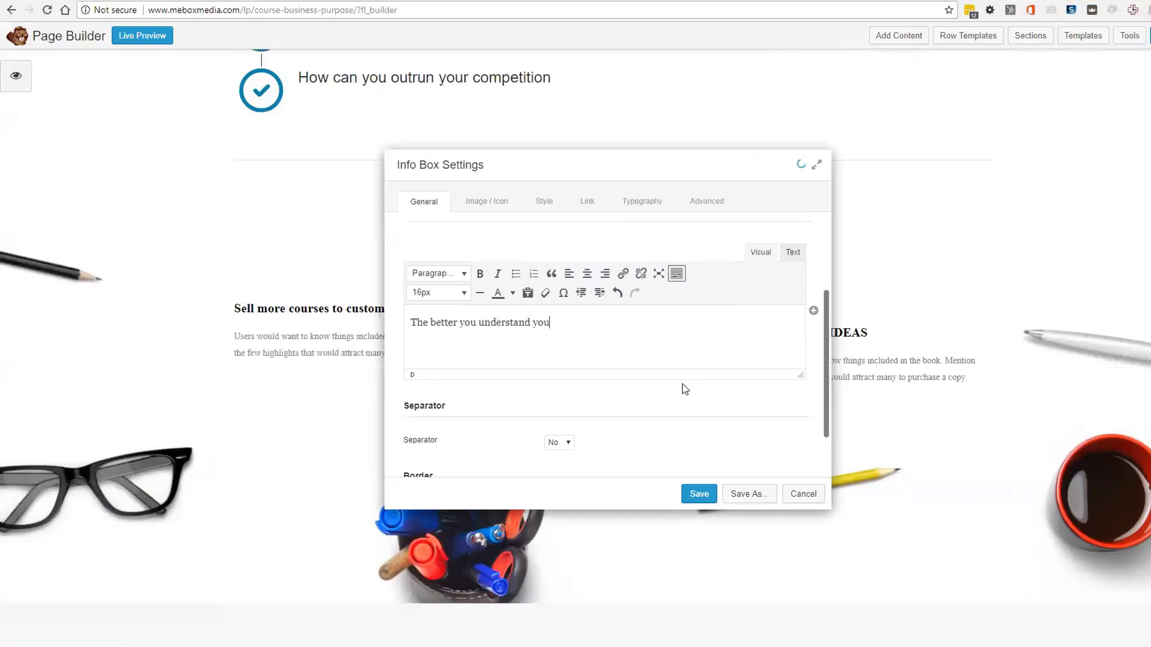
key("BackSpace")
key("BackSpace")
key("BackSpace")
key("BackSpace")
key("BackSpace")
key("BackSpace")
key("BackSpace")
key("BackSpace")
key("BackSpace")
key("BackSpace")
key("BackSpace")
type("business and purpose, the more peop")
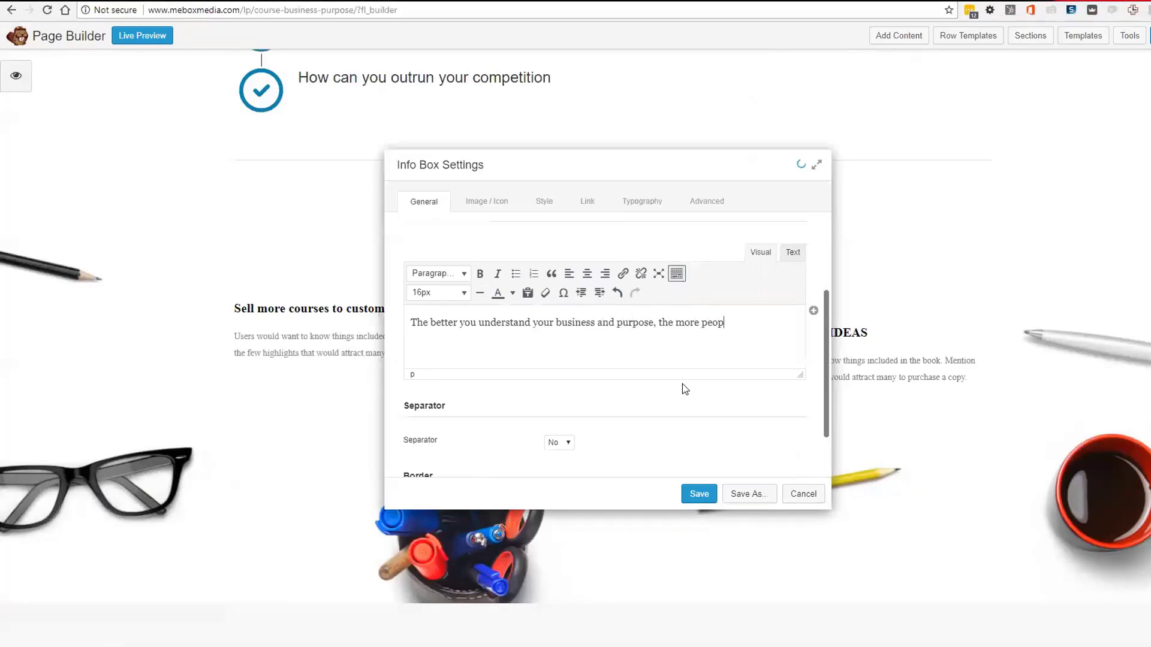
type("le will conncet")
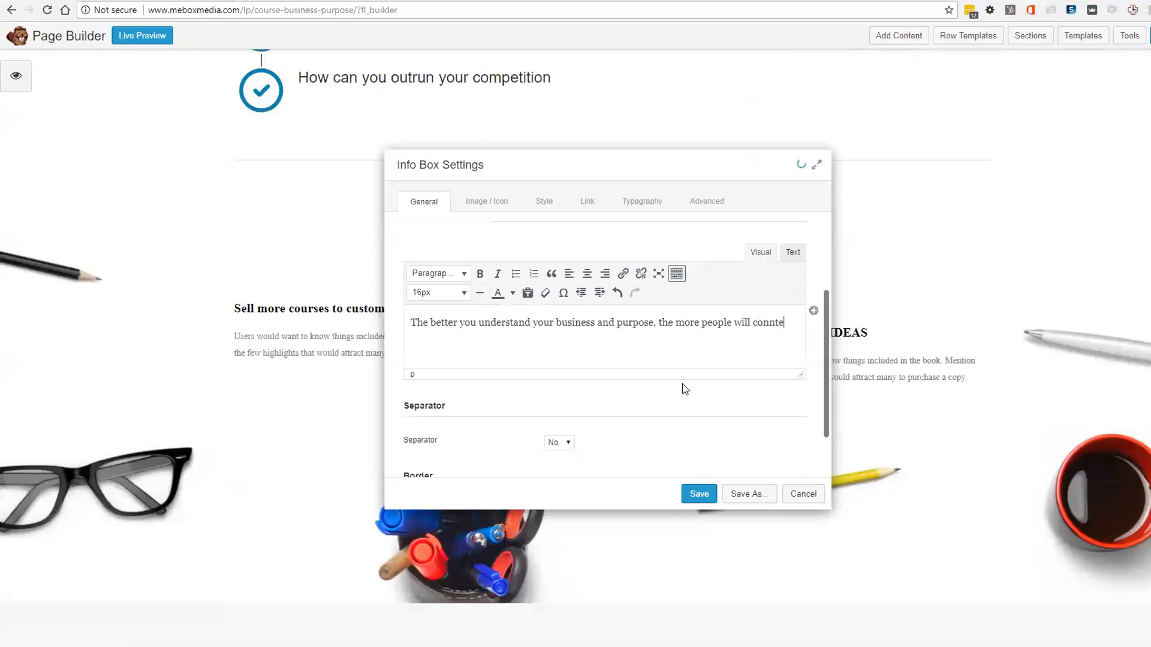
key("BackSpace")
key("BackSpace")
key("BackSpace")
type("ect wit")
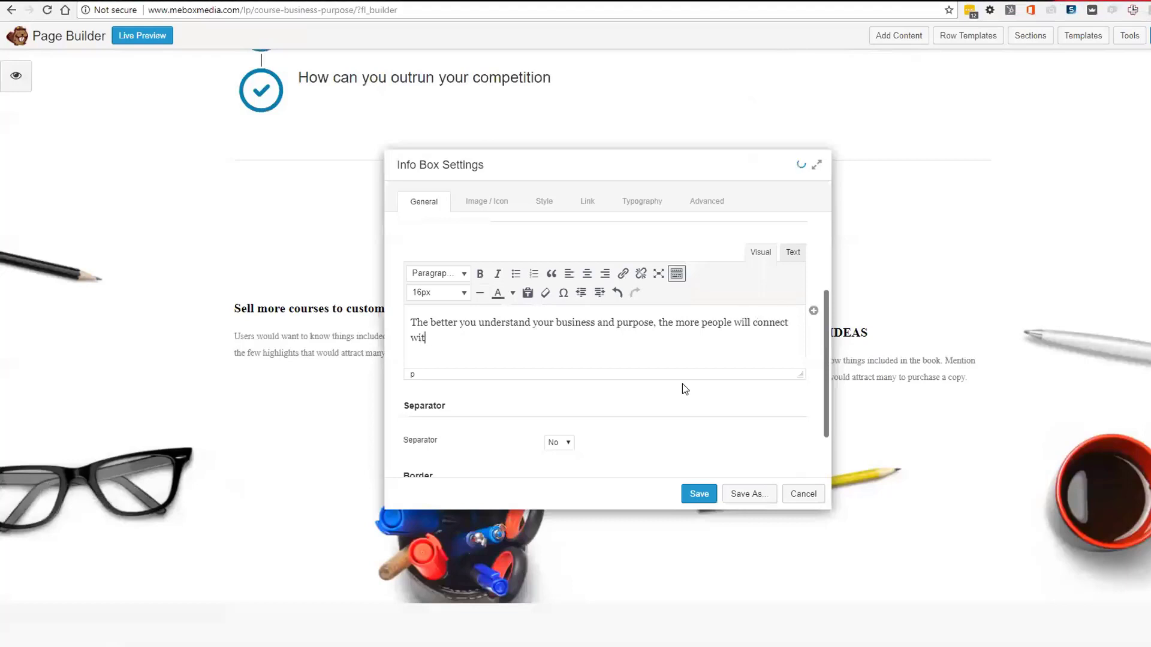
type("h you. Businesses that don't ")
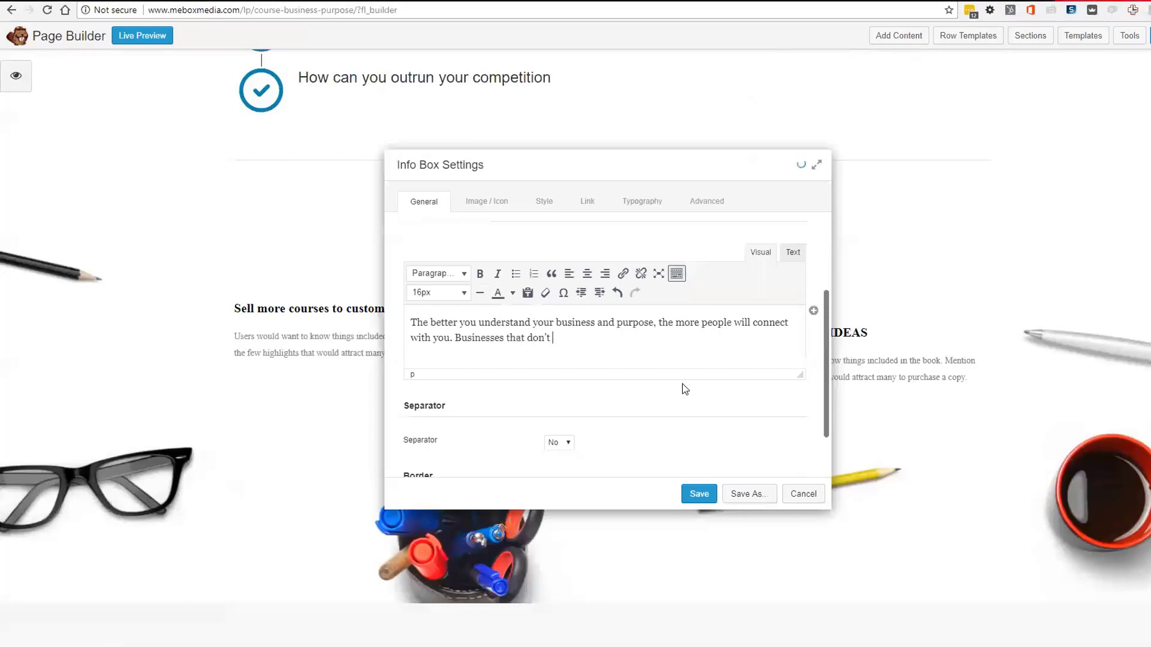
type("have purp")
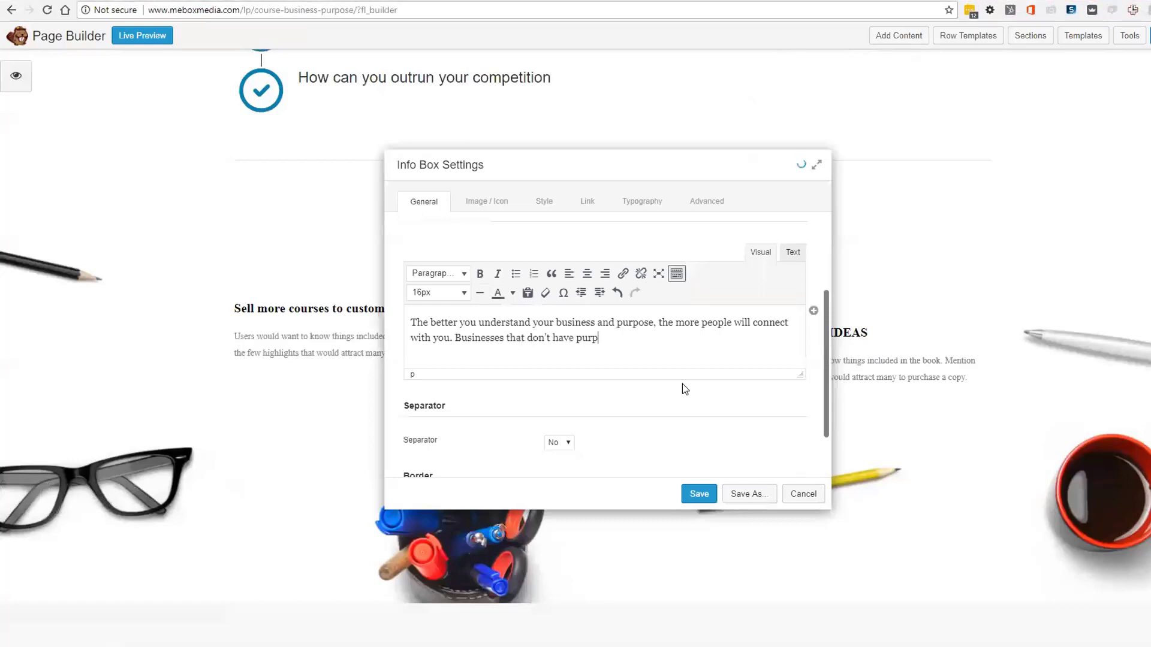
type("ose don't f")
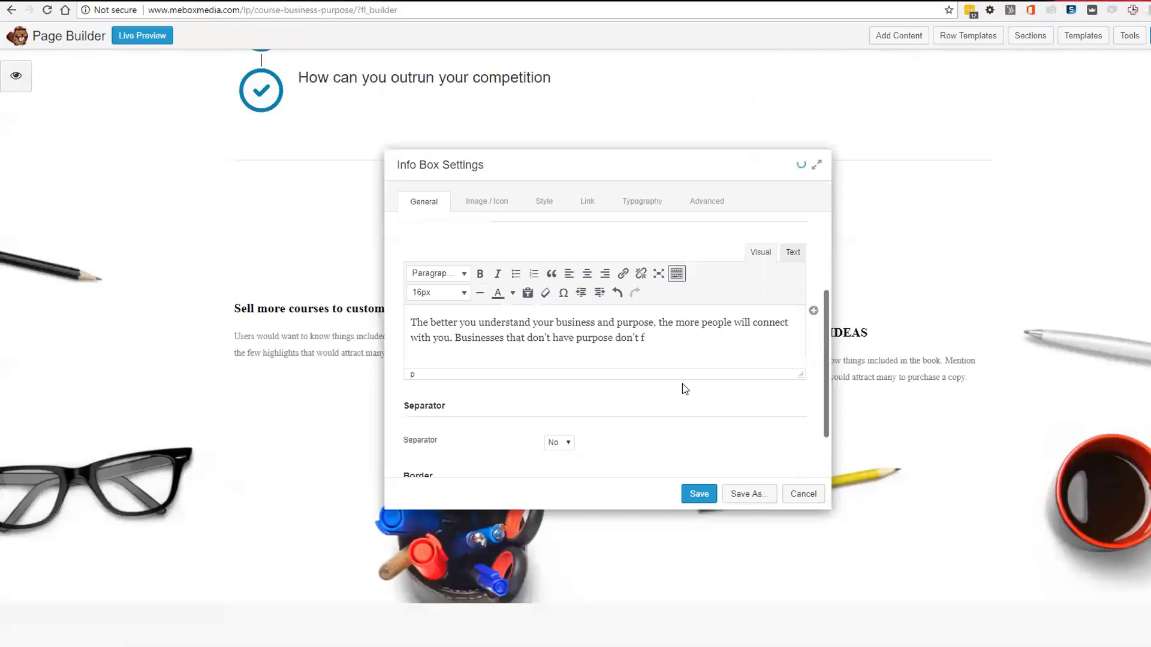
type("ind customers.")
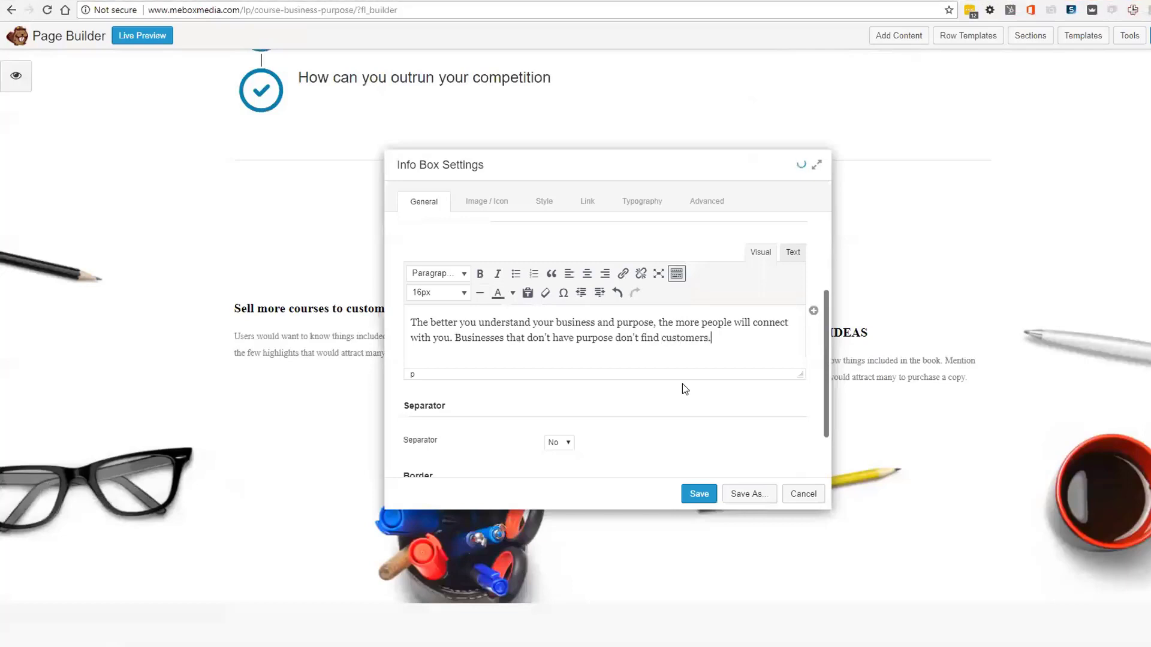
Set the font family of the info box title to Default
left_click(667, 215)
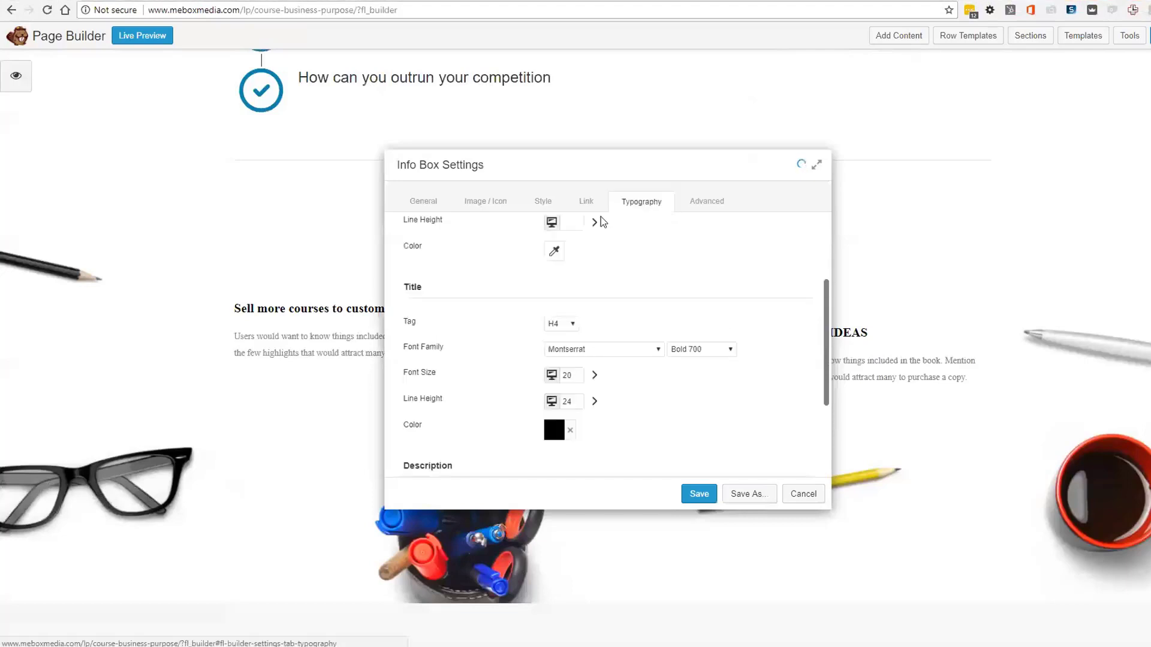
left_click(574, 348)
left_click_drag(660, 473, 663, 357)
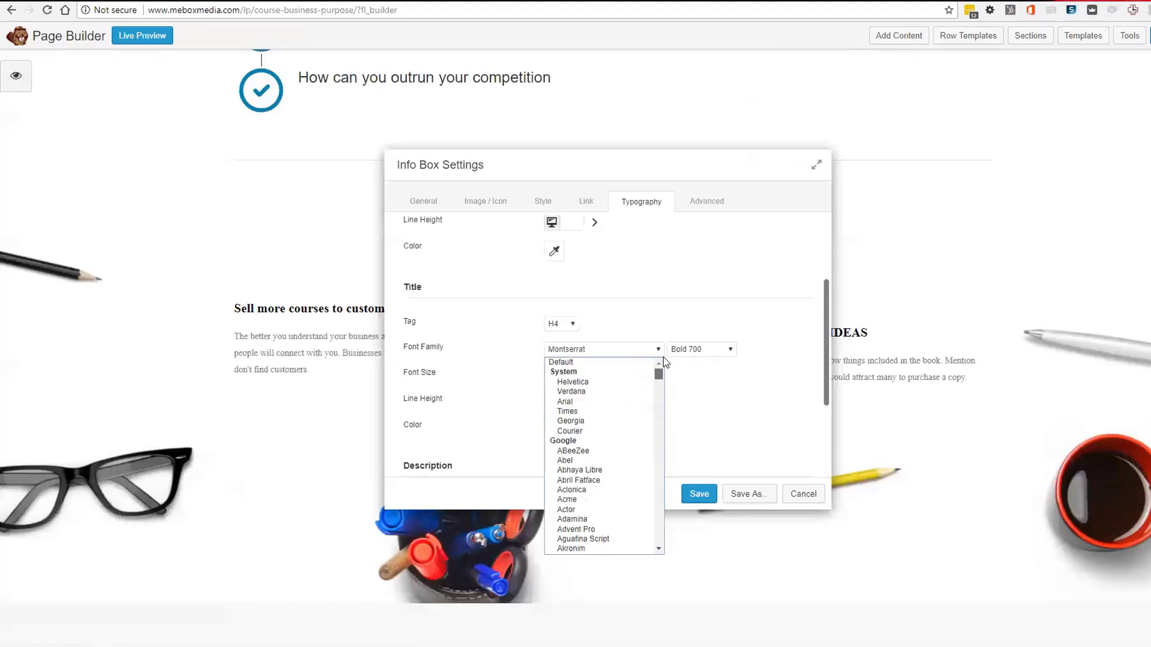
left_click(631, 359)
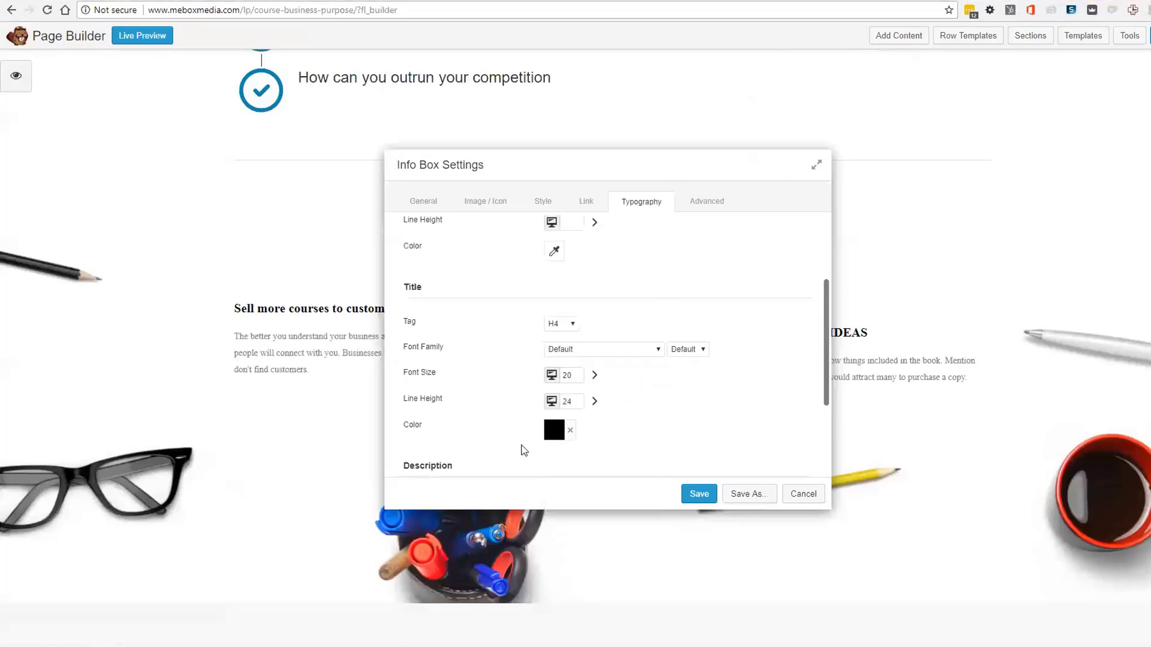
Set the font family of the info box description to Default and save the module
scroll(592, 414, "up", 2)
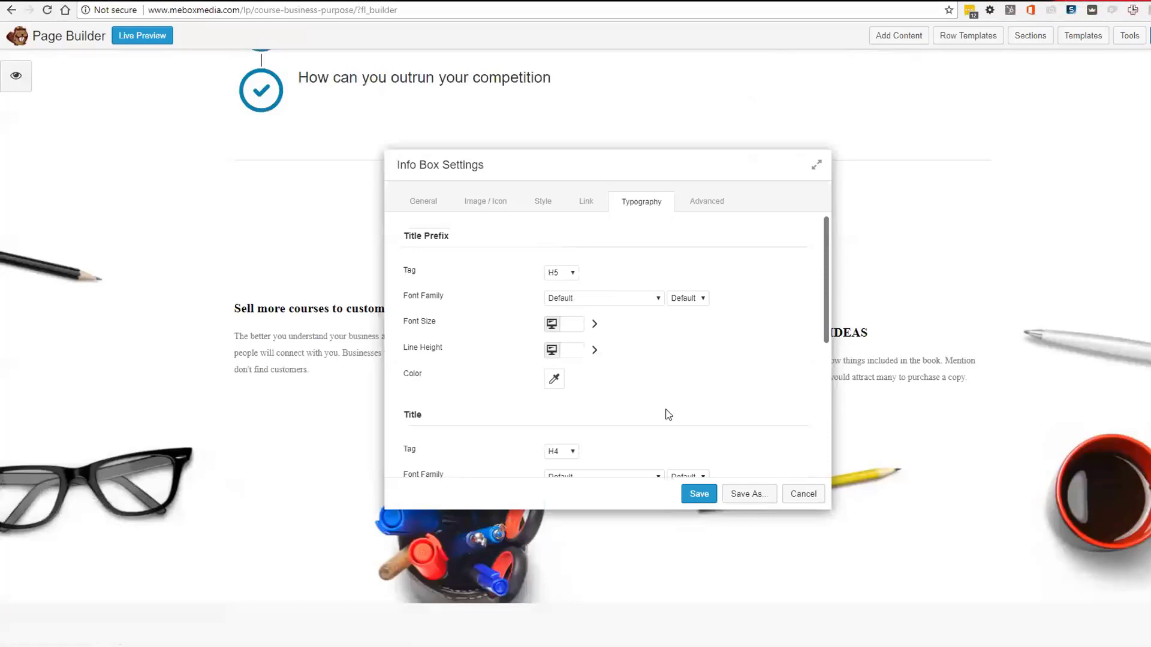
scroll(668, 415, "down", 4)
left_click(636, 362)
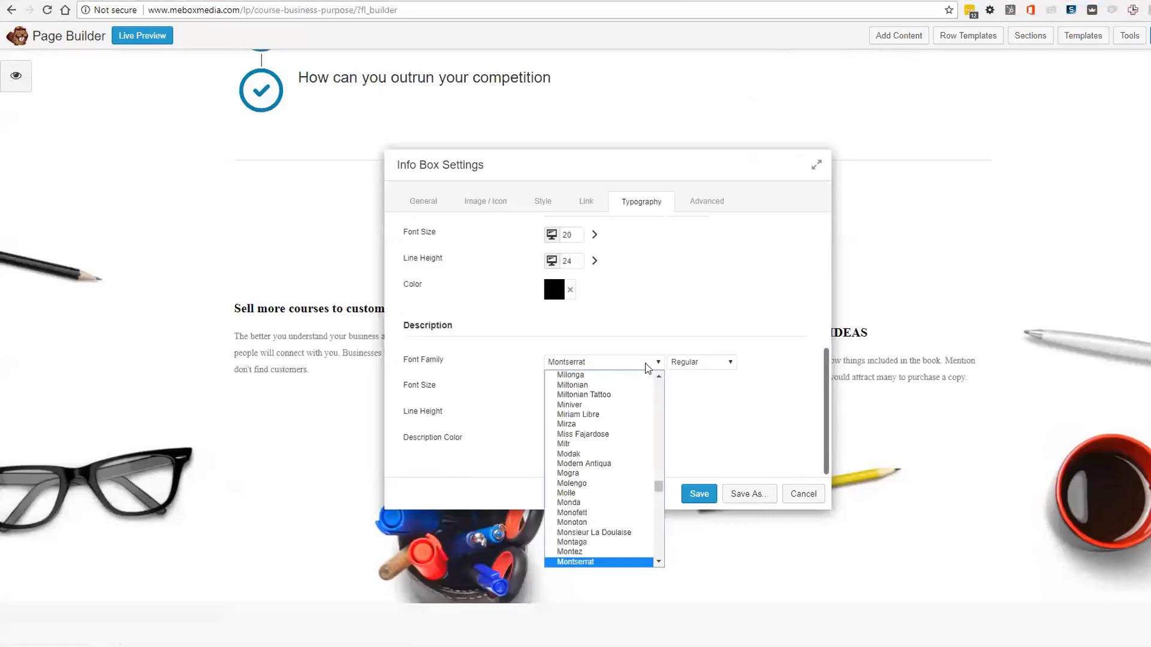
left_click_drag(658, 487, 658, 387)
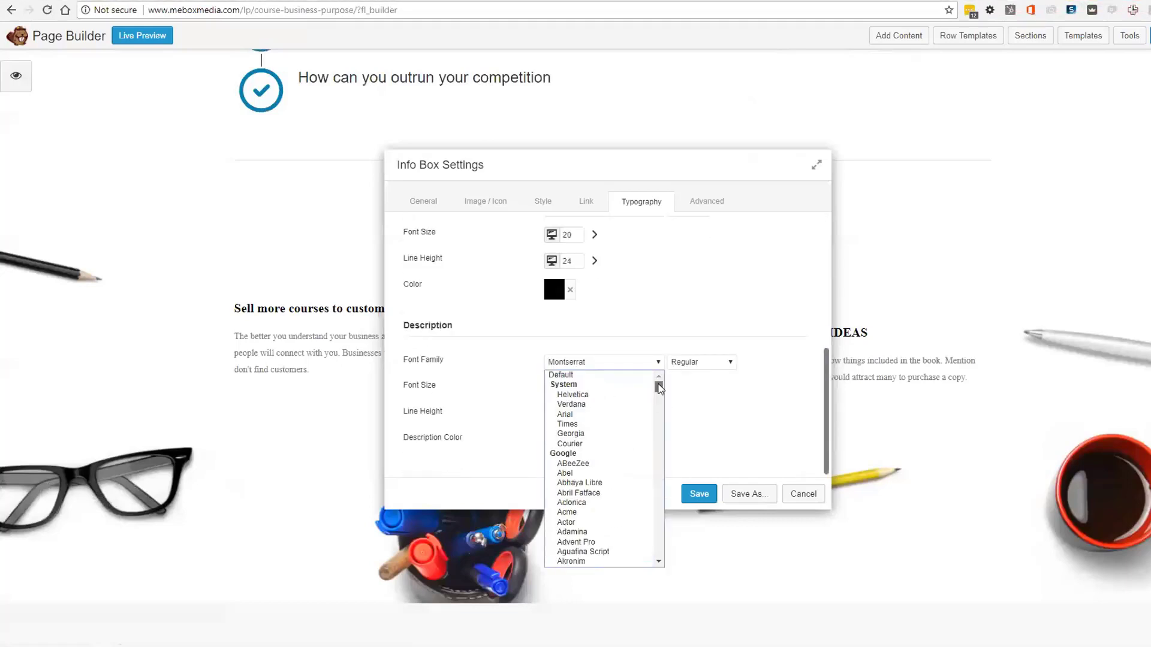
left_click(617, 375)
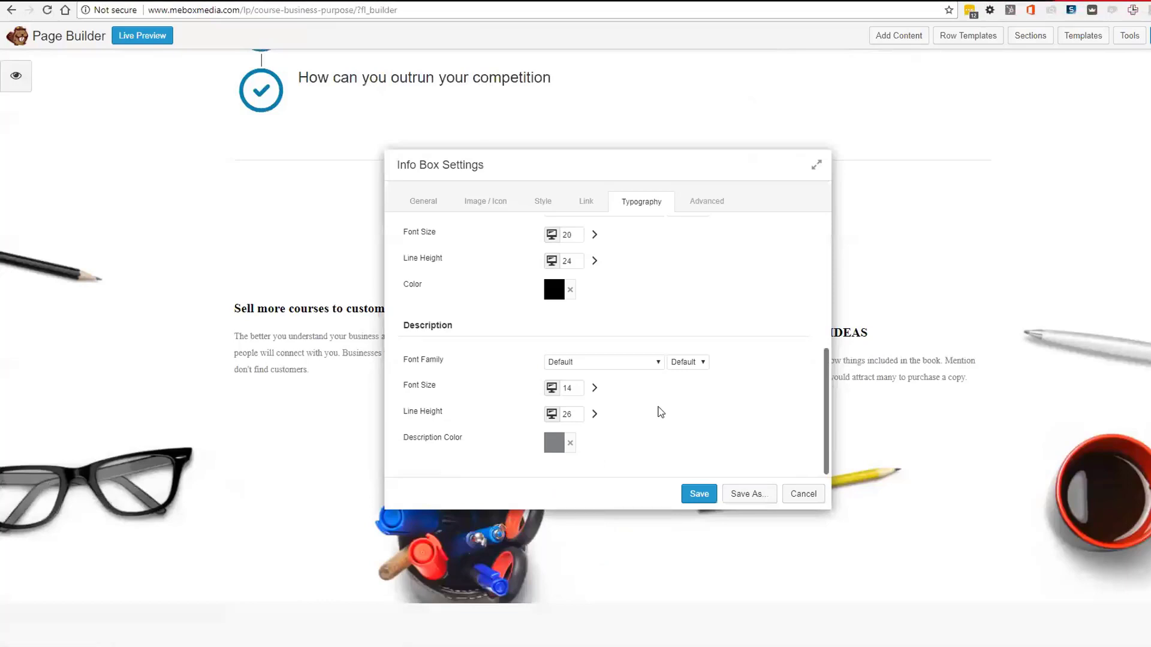
left_click(698, 495)
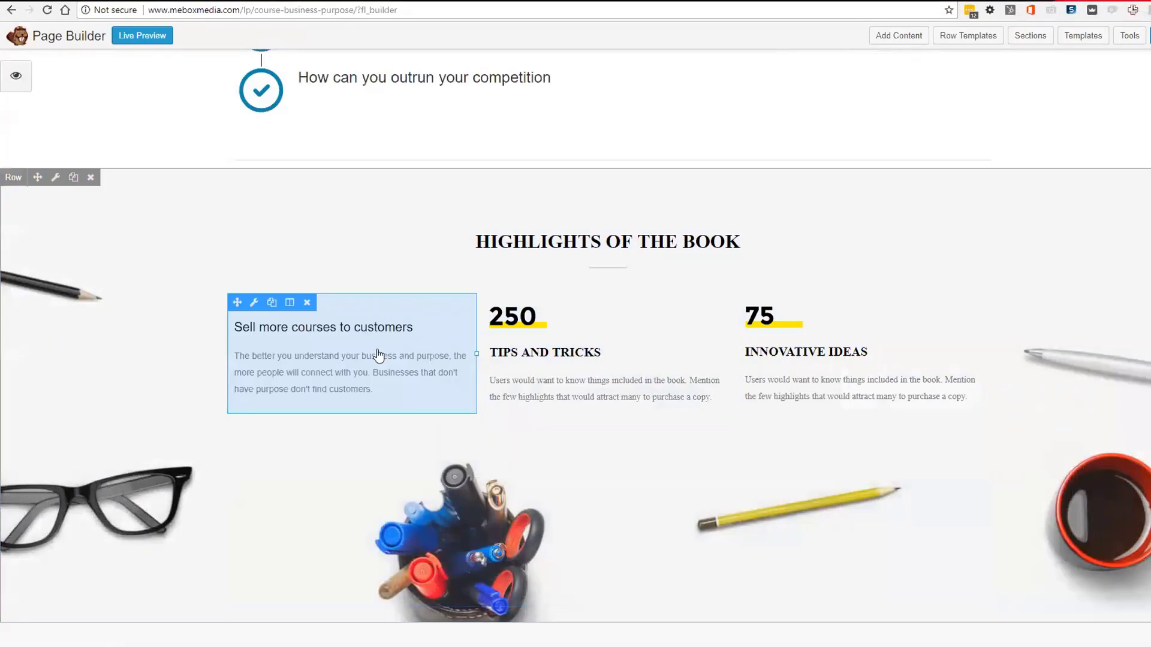
Replace the Tips and Tricks and Innovative Ideas boxes with two duplicates of the "Sell more courses to customers" info box
left_click(274, 303)
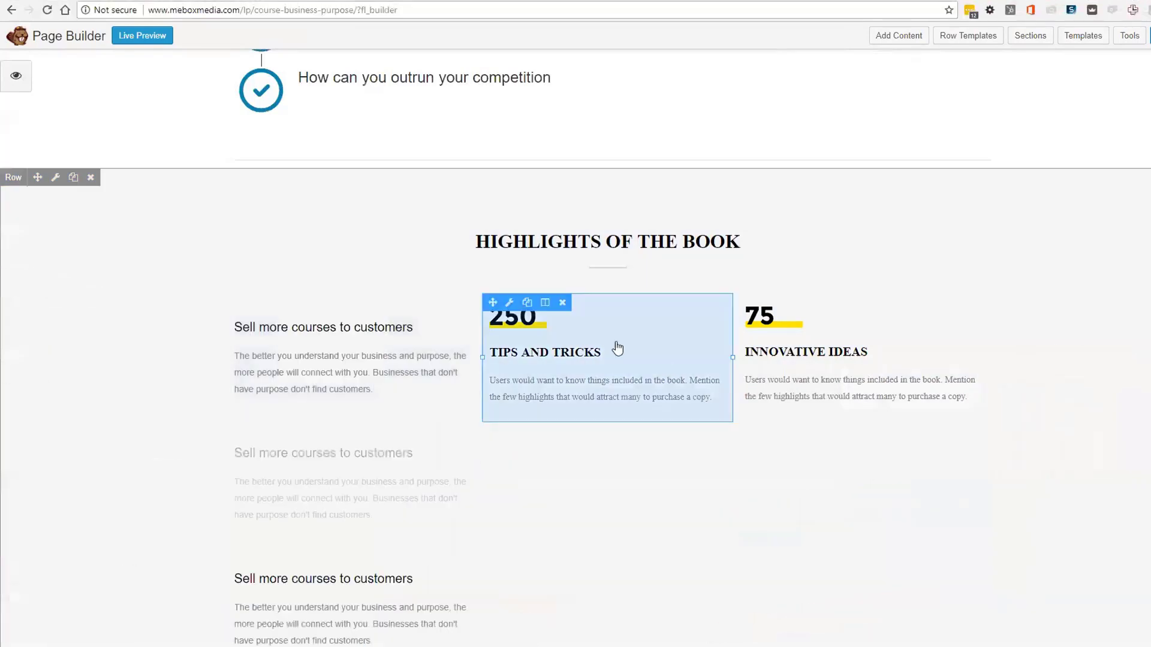
left_click(562, 303)
key("Return")
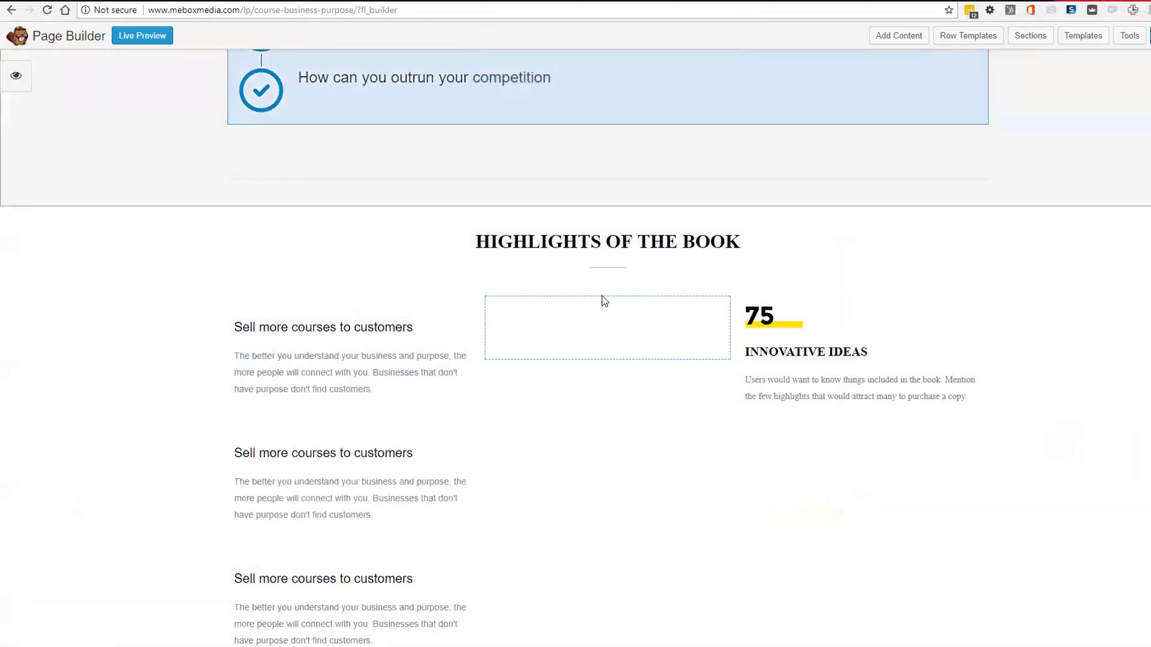
left_click(818, 302)
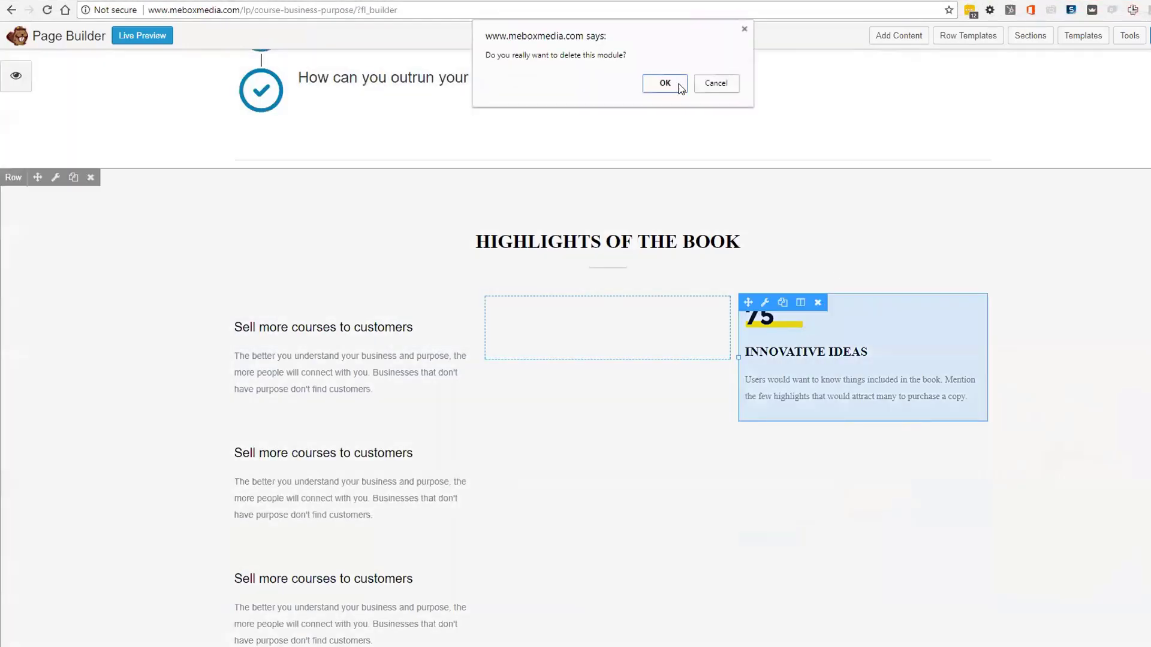
left_click(679, 84)
left_click_drag(236, 427, 547, 319)
left_click_drag(237, 443, 770, 347)
Set the middle info box's title to "Make a larger impact in your market and audience", copied from the Google Docs document
left_click(667, 394)
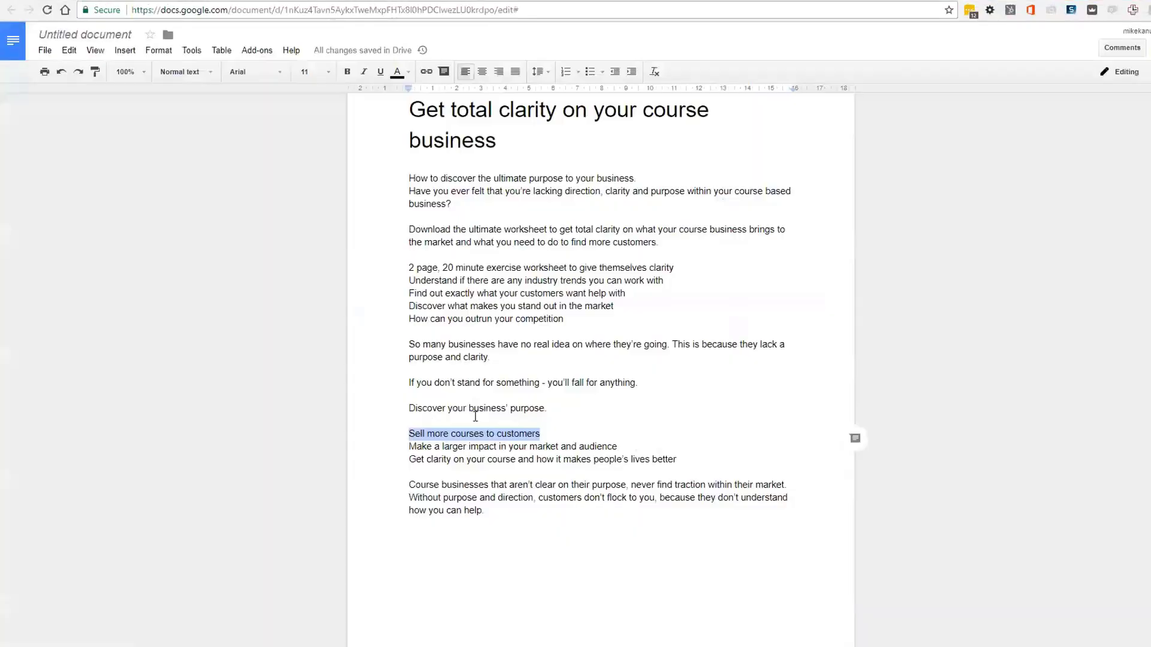
left_click_drag(618, 447, 308, 446)
key("ctrl+c")
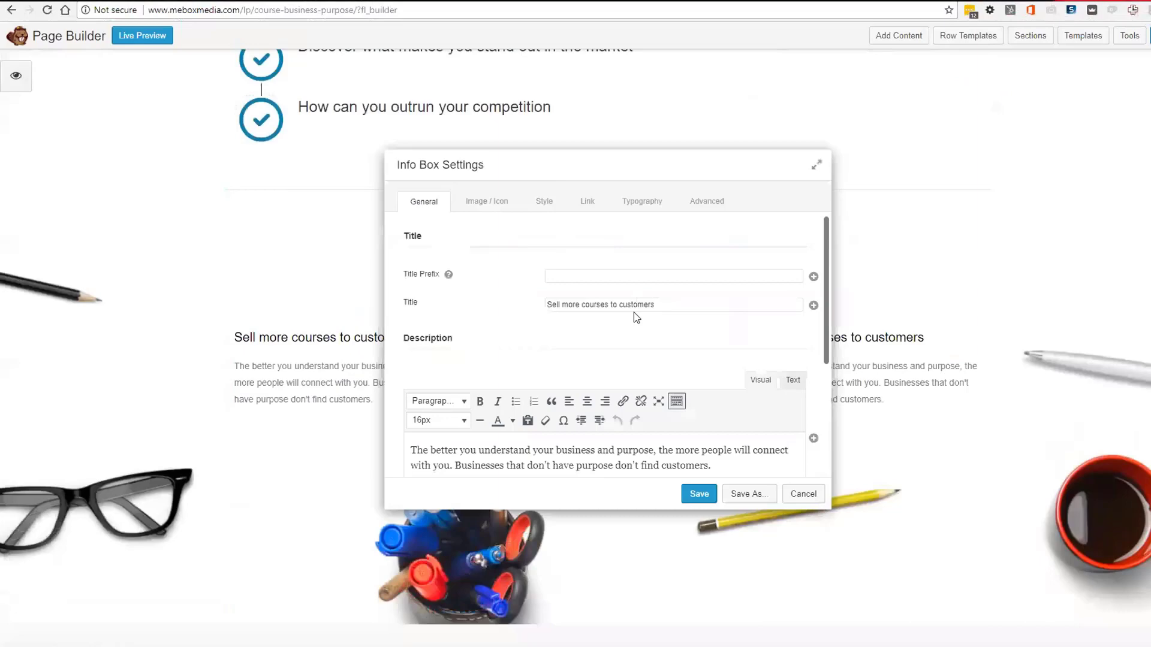
key("ctrl+a")
left_click(644, 304)
key("ctrl+a")
key("ctrl+v")
Set the middle box's description to "When you have purpose, it's difficult for people to ignore you. Start growing your audience by discovering the purpose of your business."
left_click(816, 164)
left_click(581, 423)
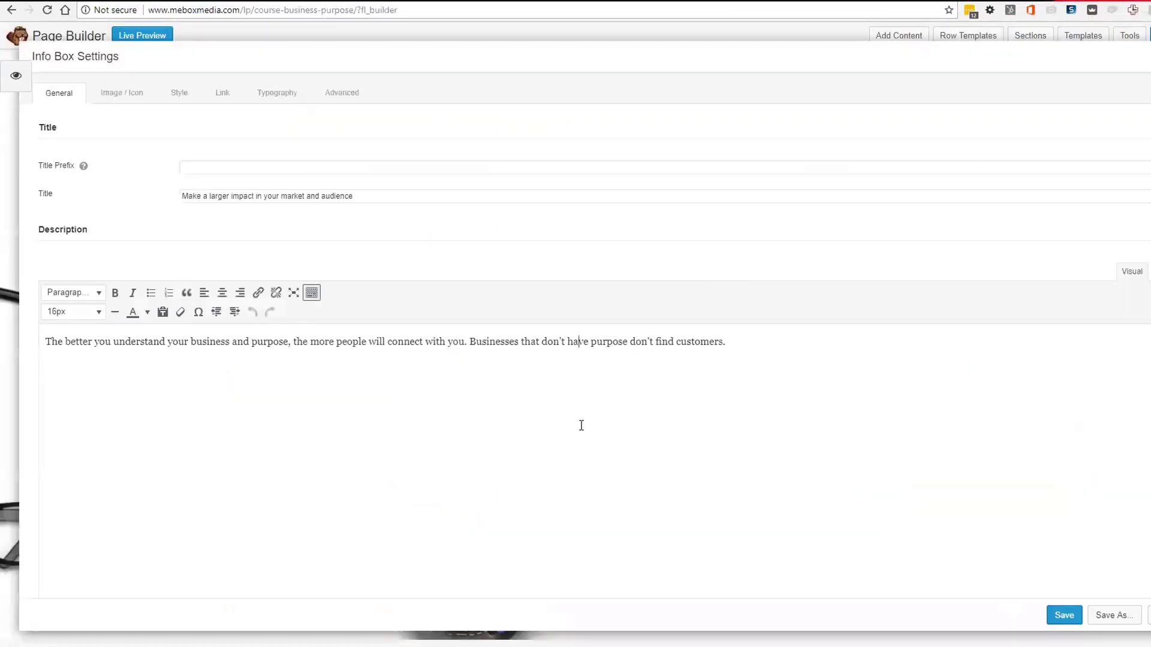
key("ctrl+a")
type("When")
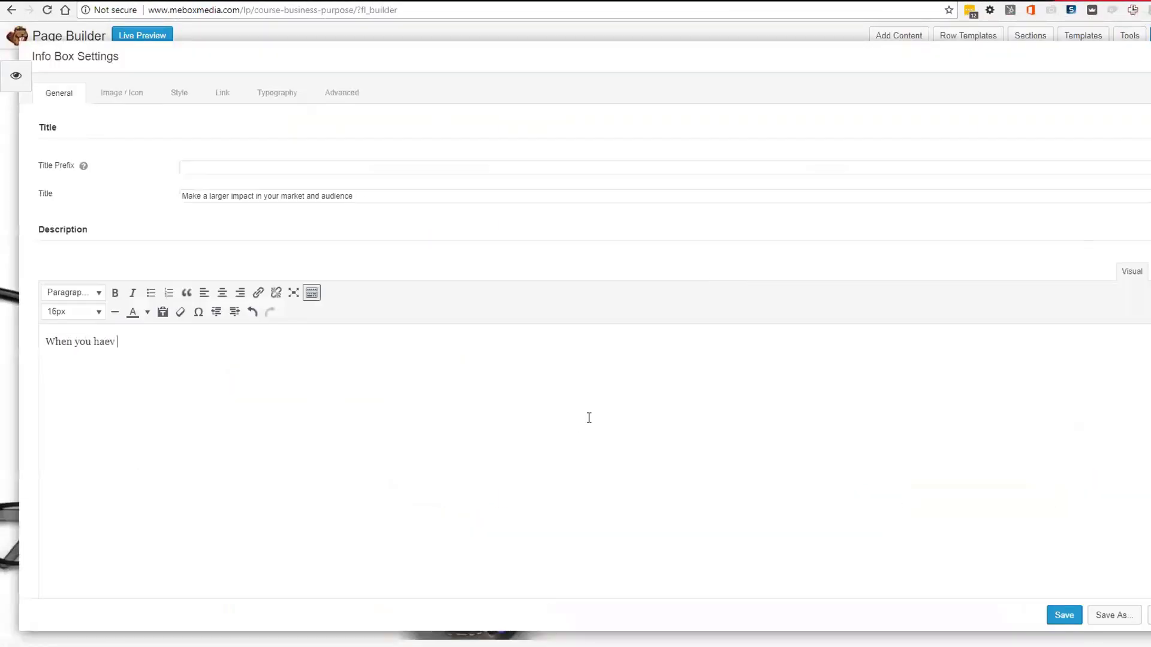
type(" you have purpose, it's fi")
key("BackSpace")
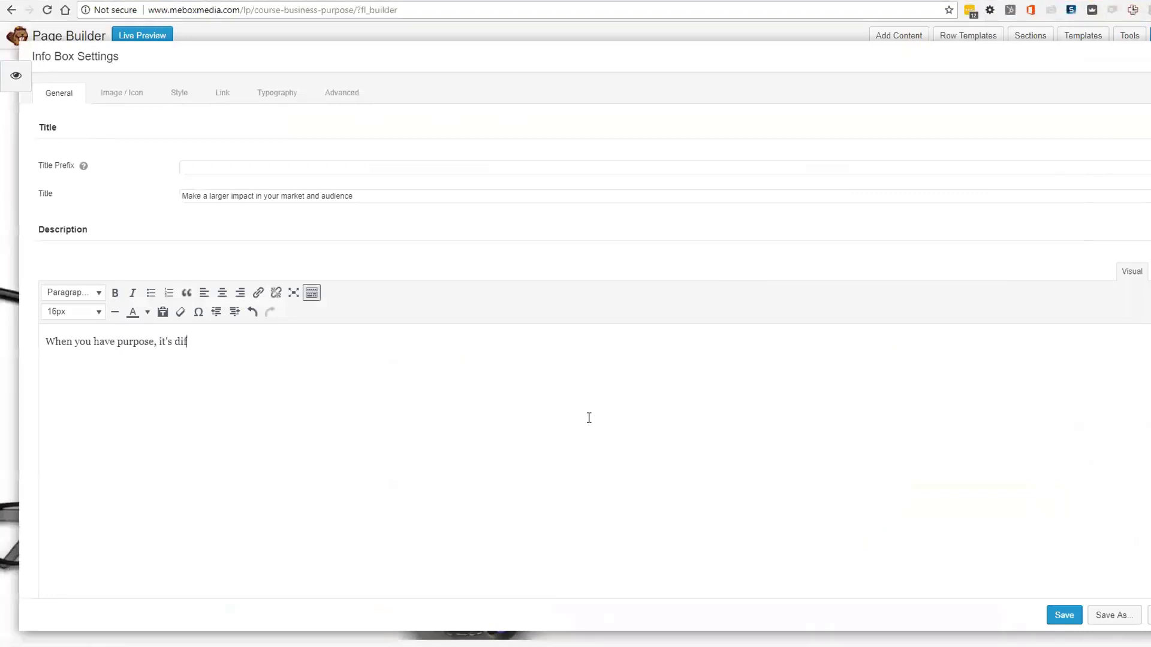
type("ifficult for people to ignore you")
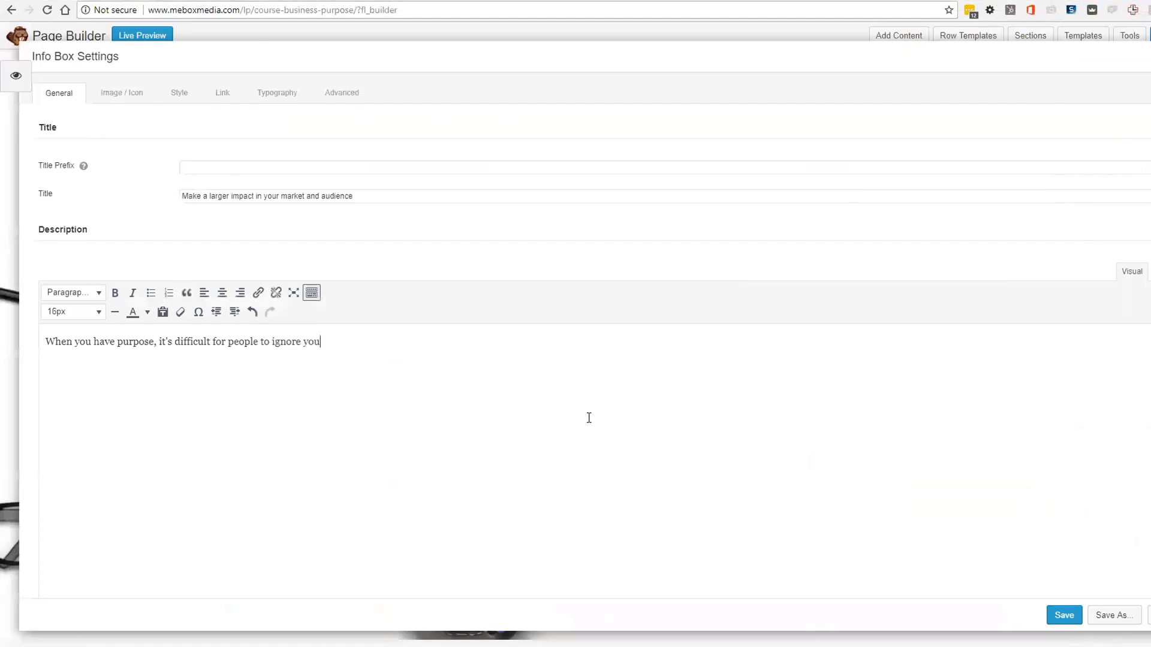
type(". Stat")
type("t growing your audience")
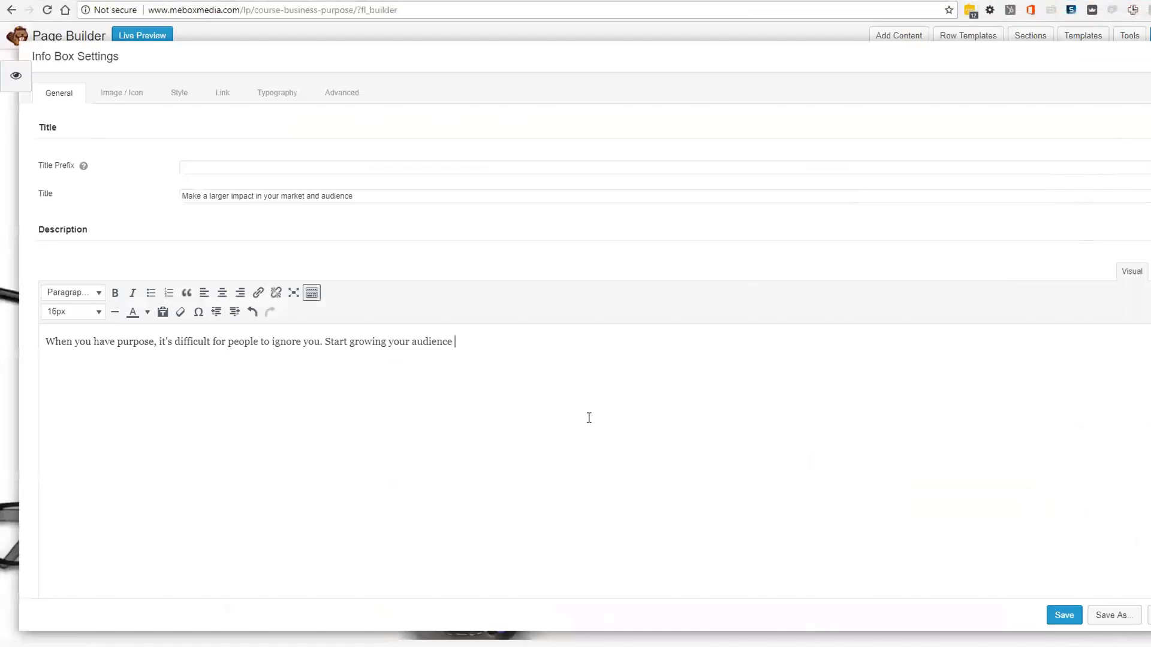
type(" by d")
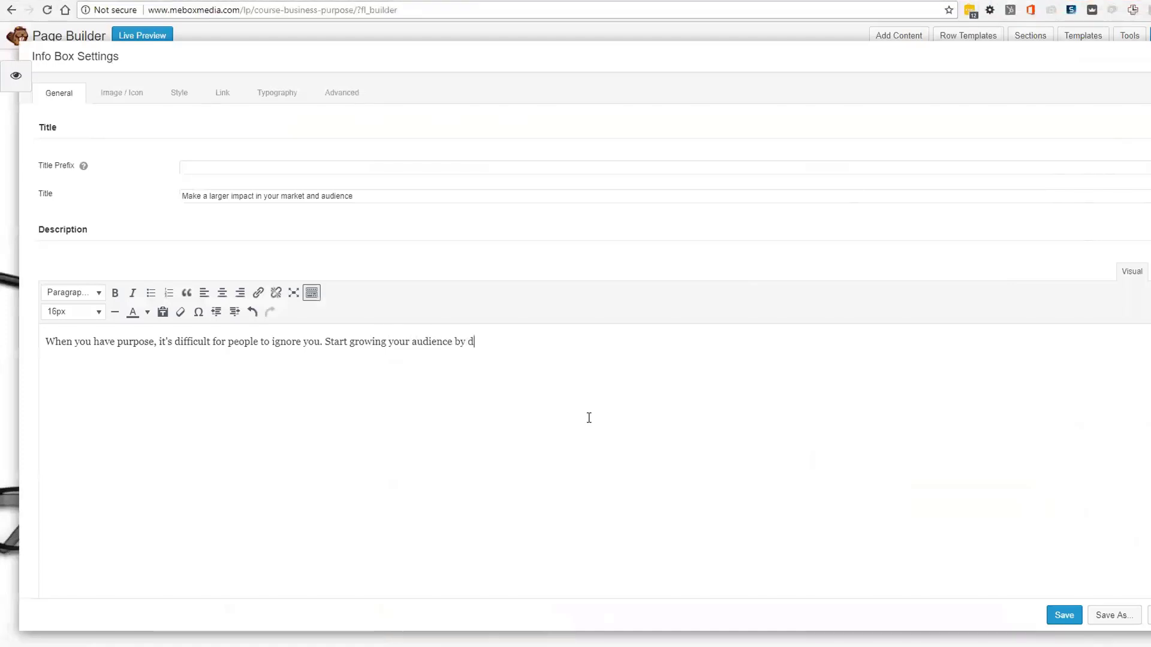
type("iscovering the purp")
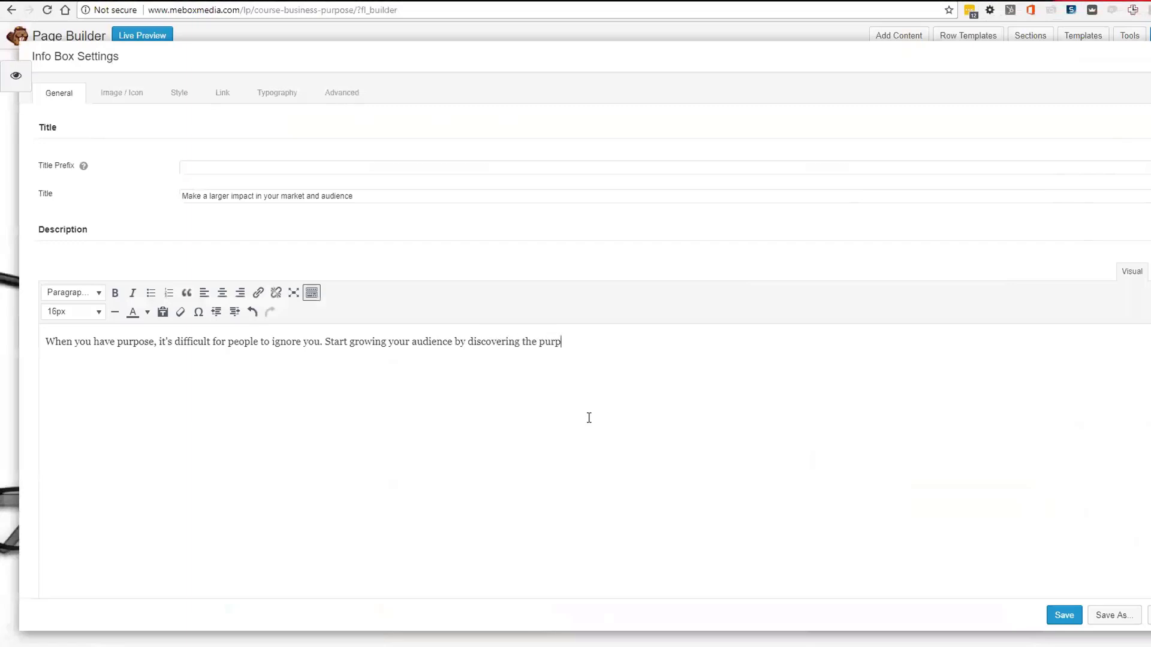
type("ose of your business.")
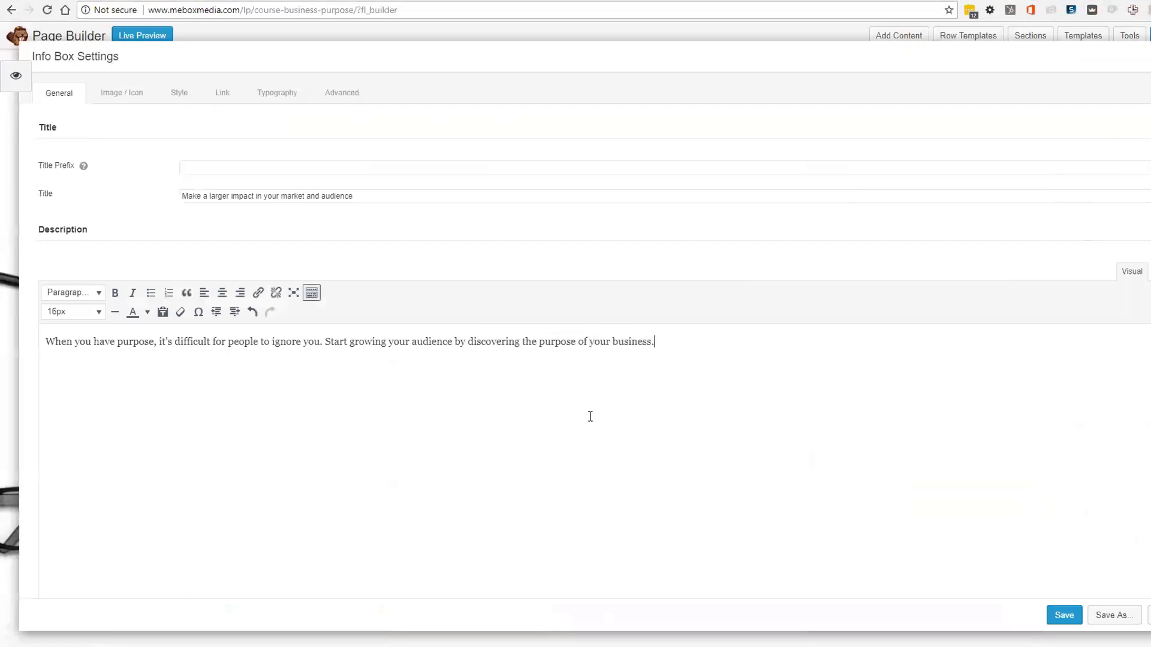
Save the middle info box and set the third box's title to "Get clarity on your course and how it makes people's lives better"
left_click(1072, 618)
scroll(1071, 617, "down", 5)
left_click(324, 390)
scroll(662, 382, "up", 3)
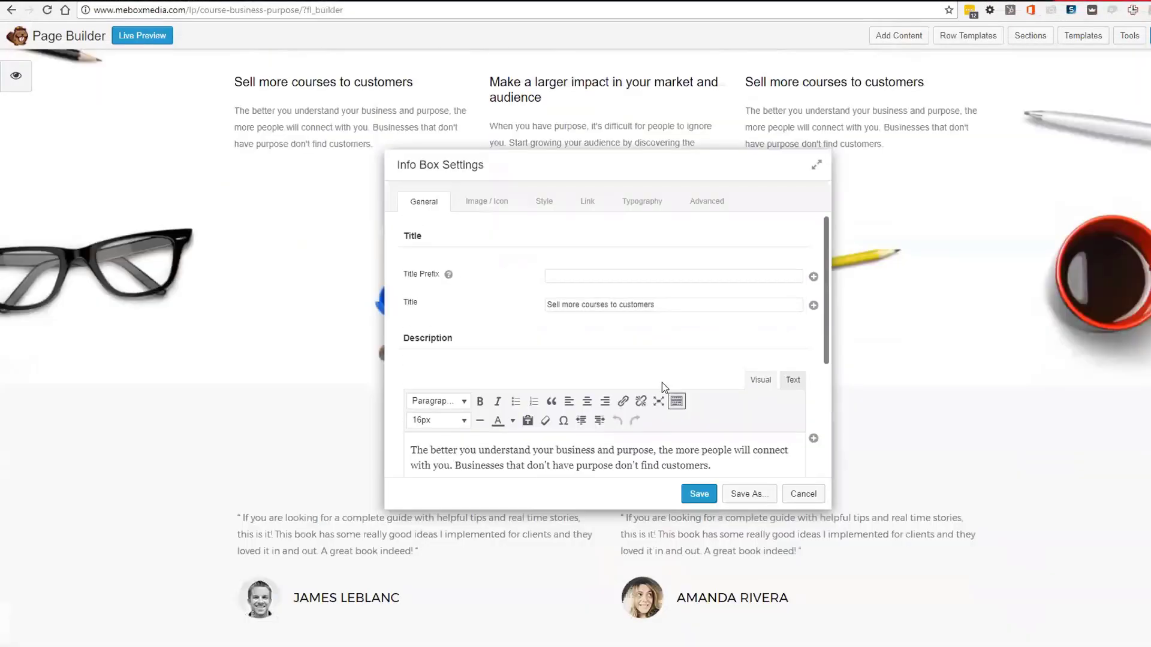
left_click_drag(659, 305, 396, 293)
type("Get clarity on your course and how it makes people's lives better")
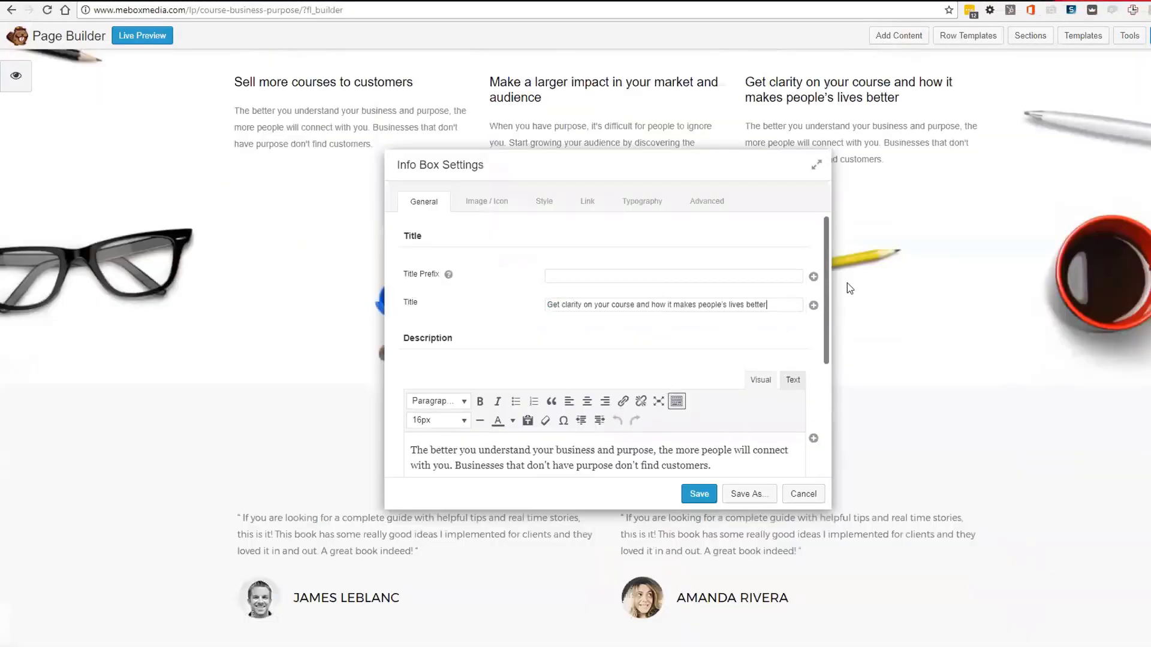
Set the third box's description to "Businesses with purpose and direction makes people's lives better. If your course can improve someone's life, it's harder to ignore." and save
left_click(816, 165)
triple_click(743, 394)
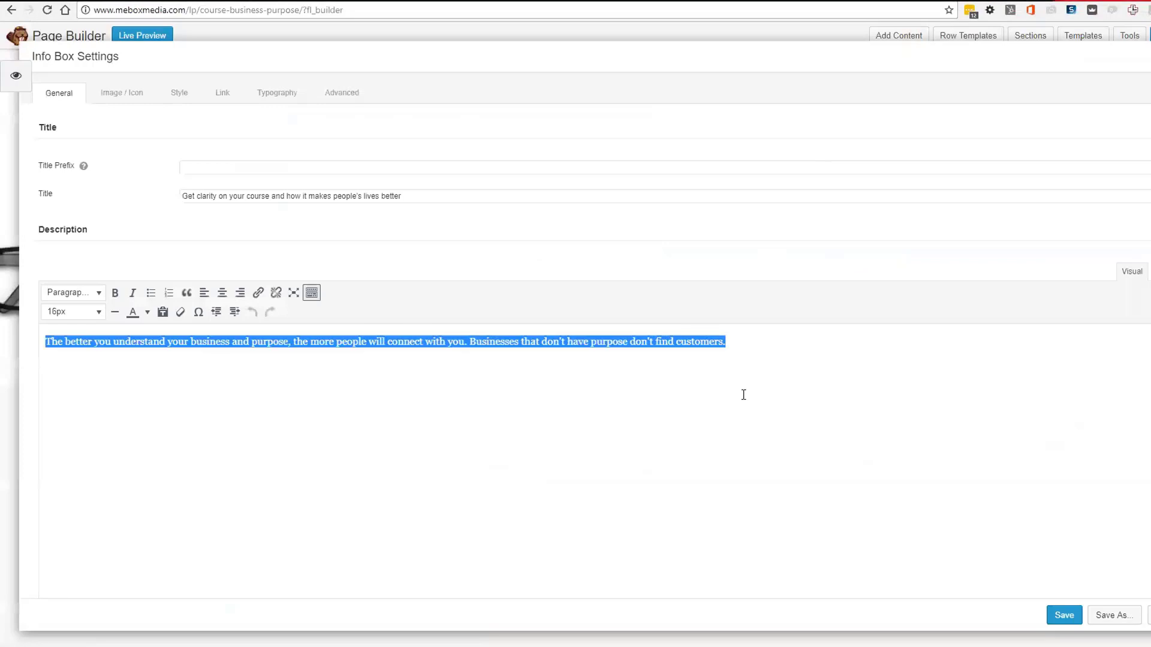
type("Businesses w")
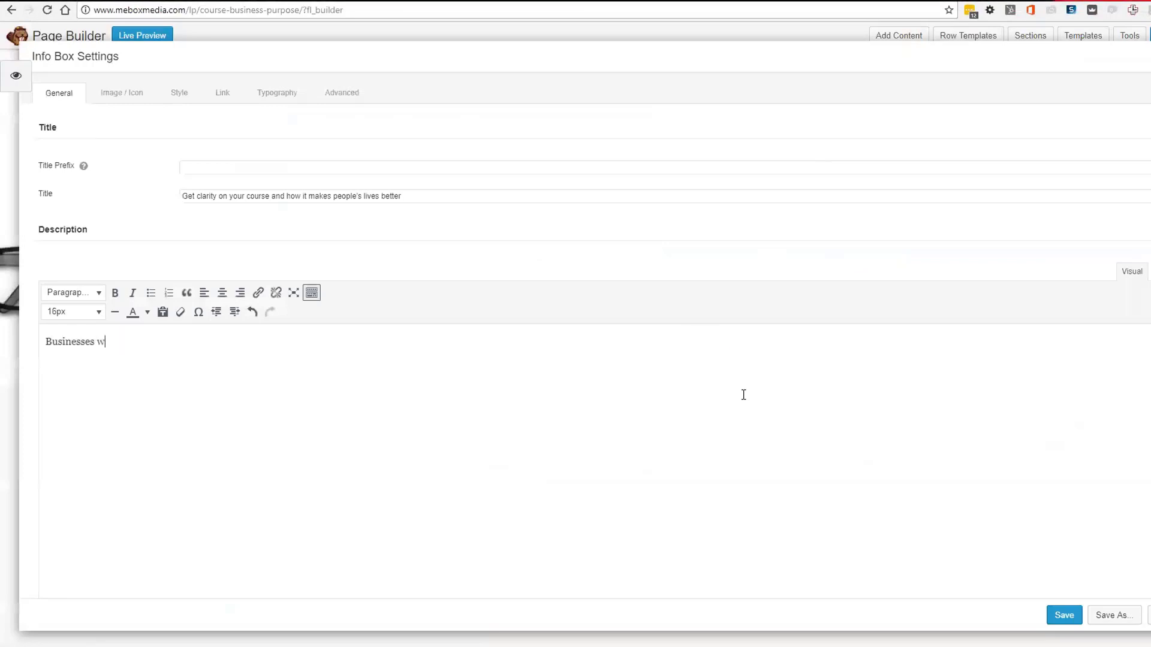
type("ith purpso")
key("BackSpace")
key("BackSpace")
type("ose and direction ")
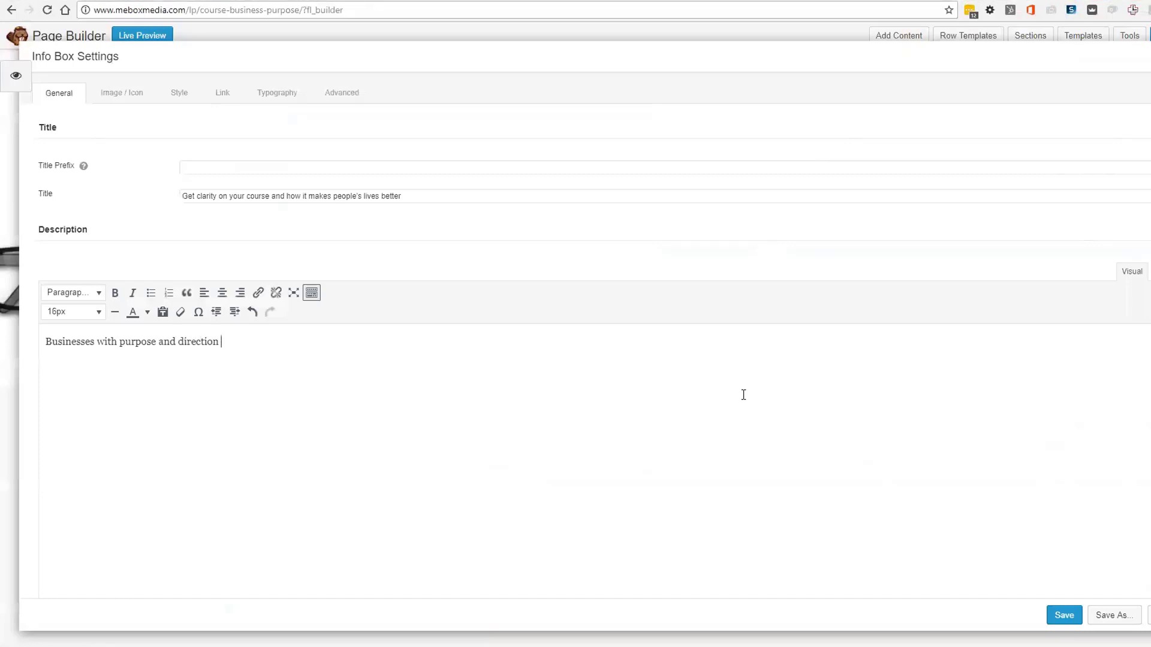
type("makes people#'s people#’s")
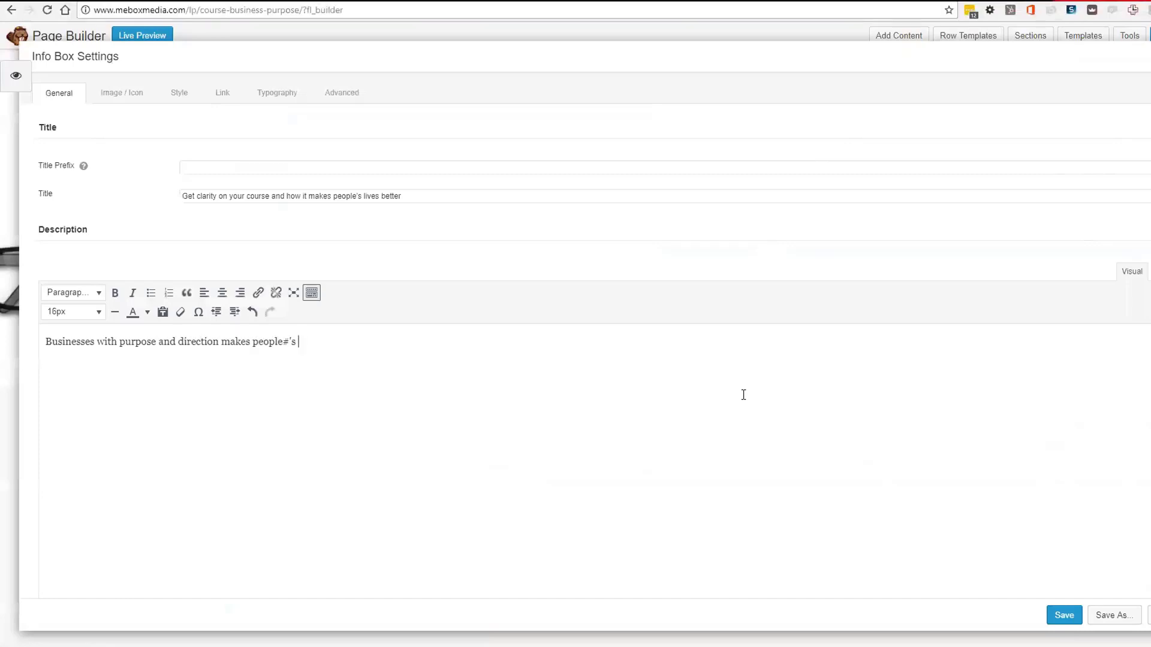
key("BackSpace")
key("BackSpace")
key("BackSpace")
type("'s lives be")
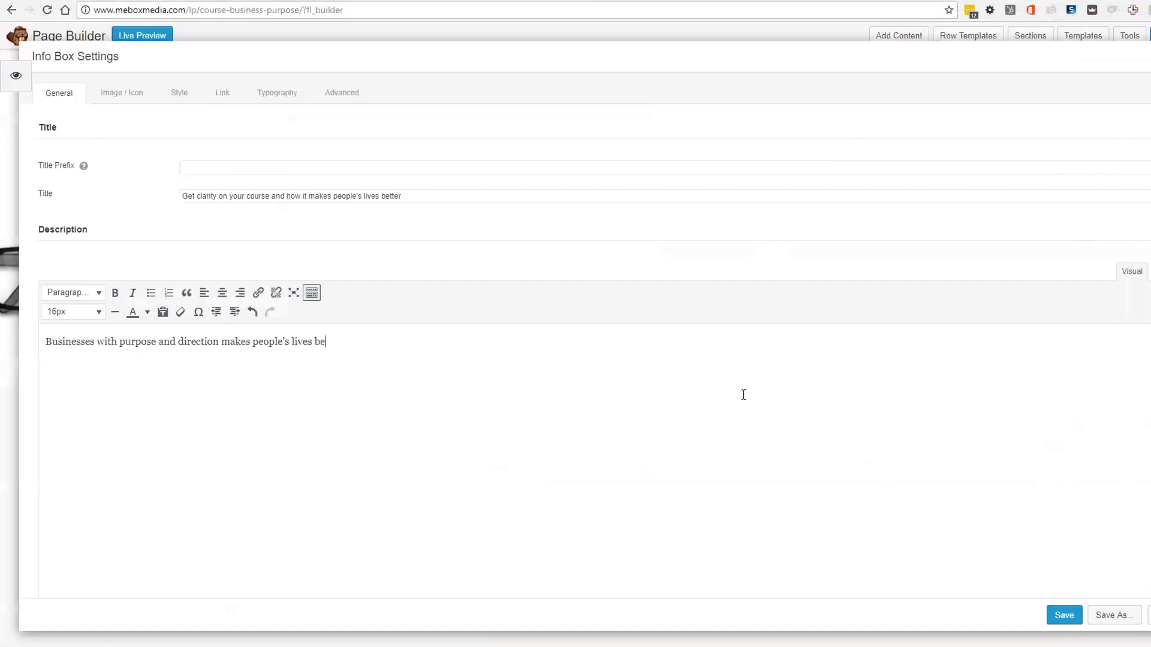
type("tter. If your cours")
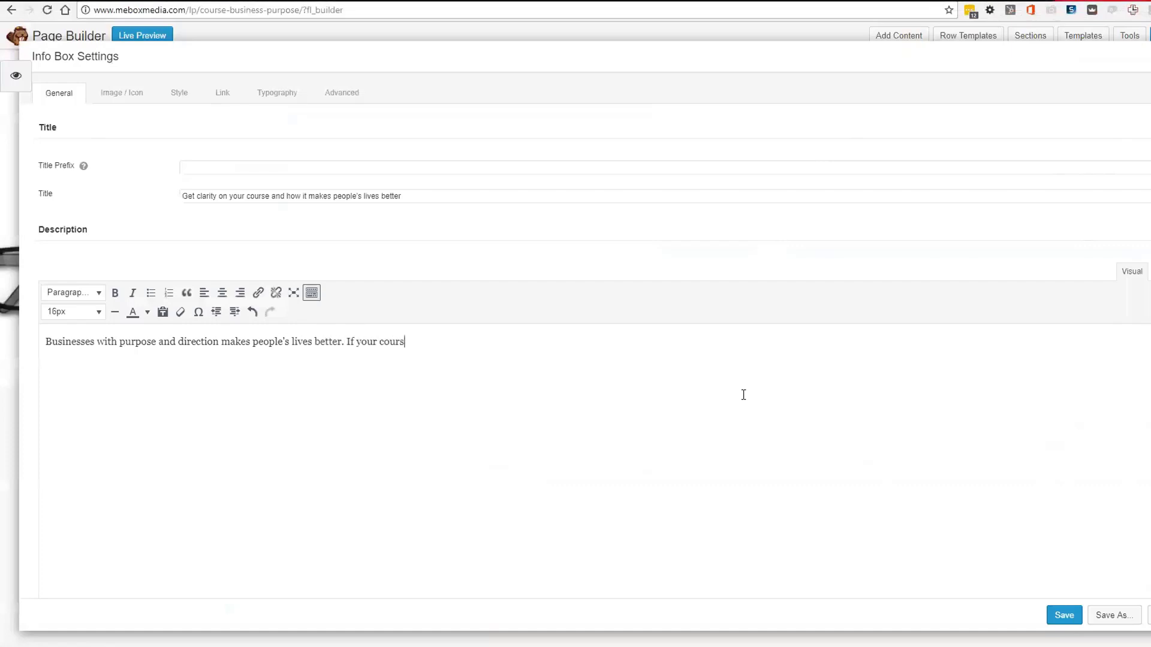
type("e can make someone")
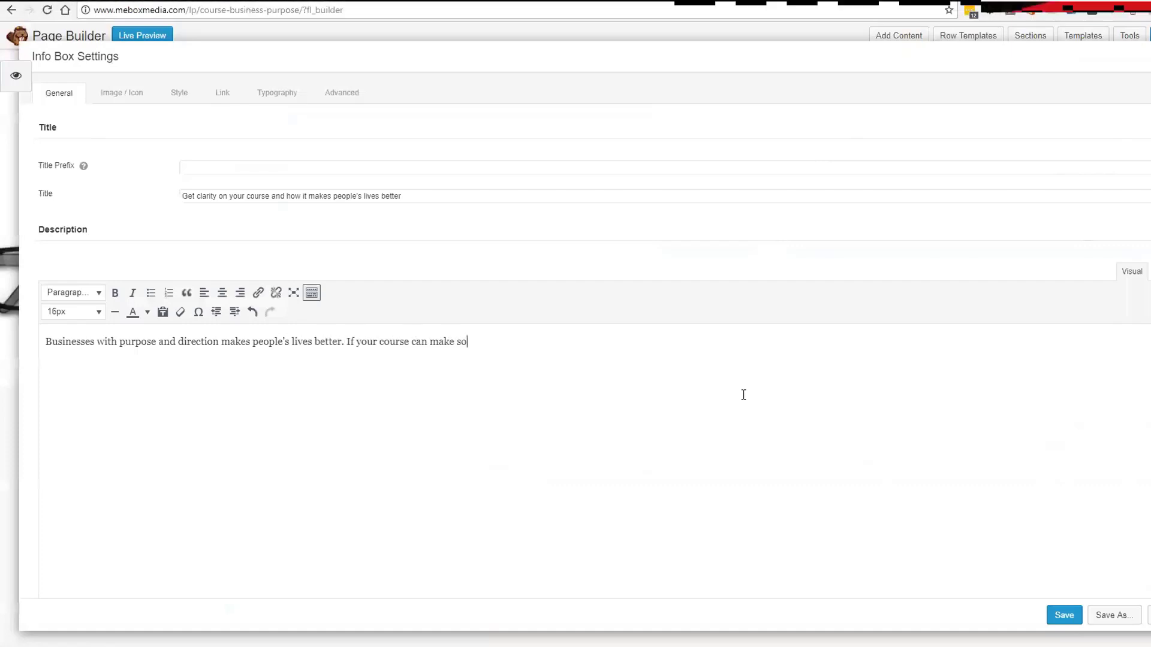
key("ctrl+BackSpace")
key("ctrl+BackSpace")
key("ctrl+BackSpace")
type("c")
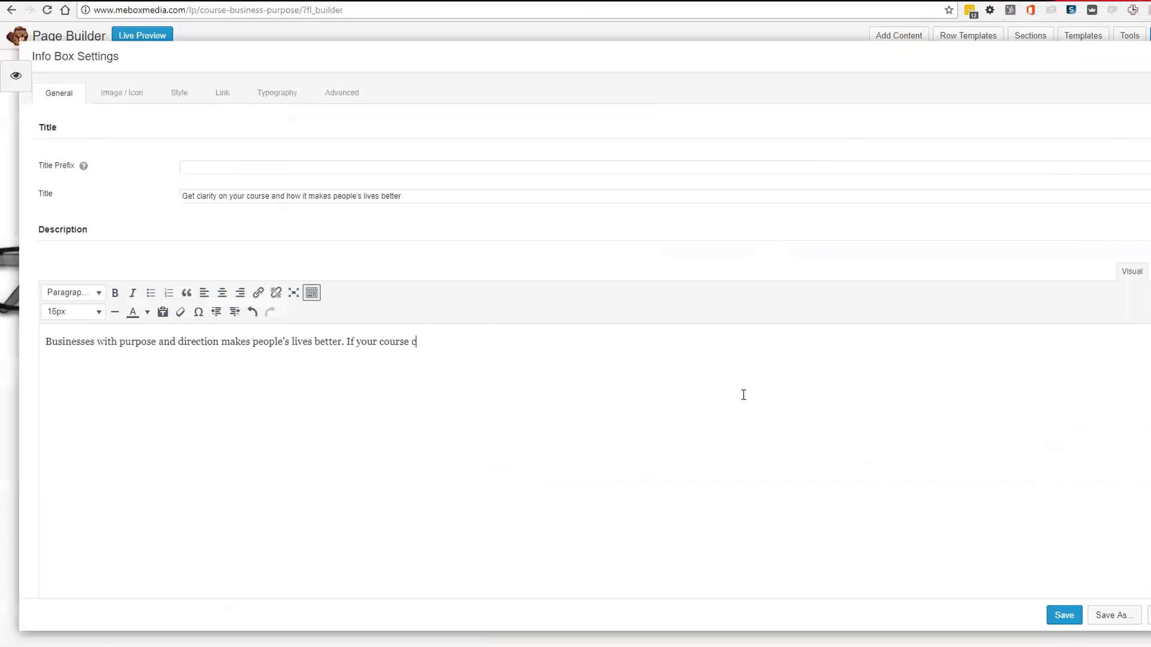
type("an impro")
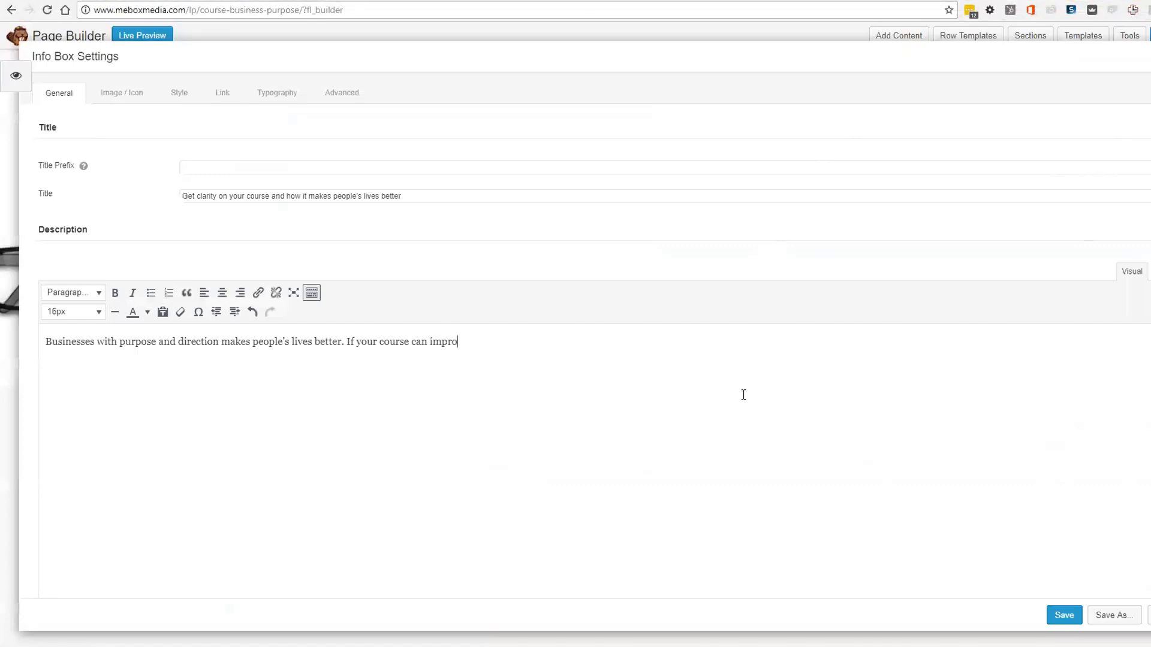
type("ve someone's life, it's harder to ignore.")
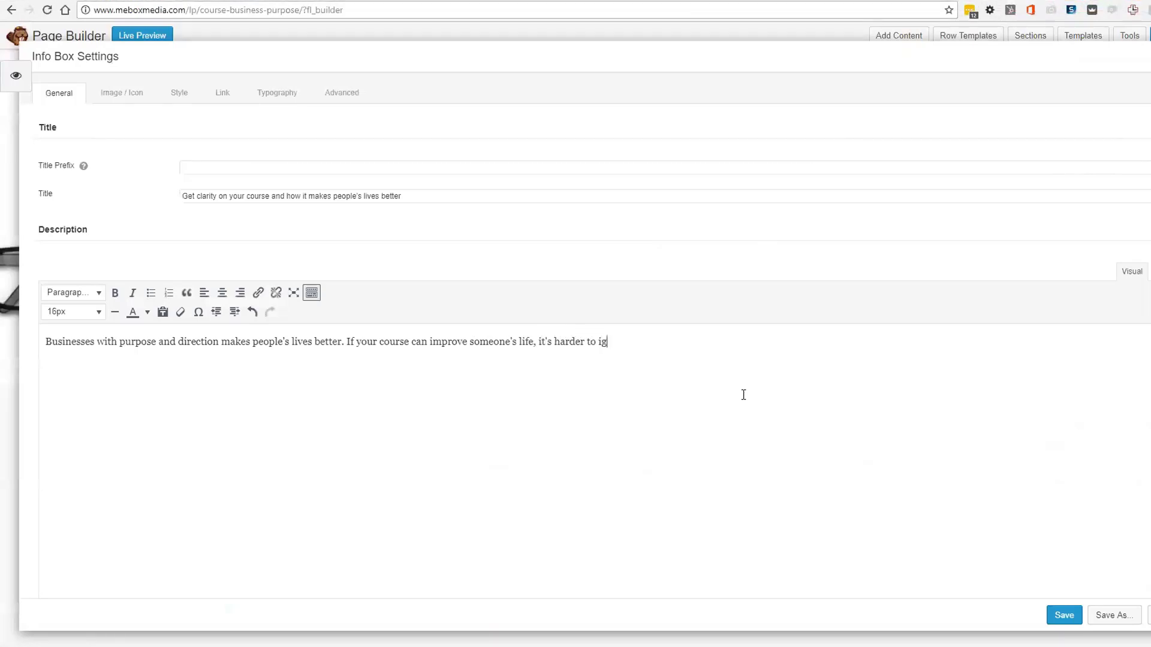
left_click(1057, 617)
Change the "HIGHLIGHTS OF THE BOOK" heading to "TOTAL CLARITY ON YOUR COURSE BUSINESS" and save the module
scroll(874, 485, "up", 3)
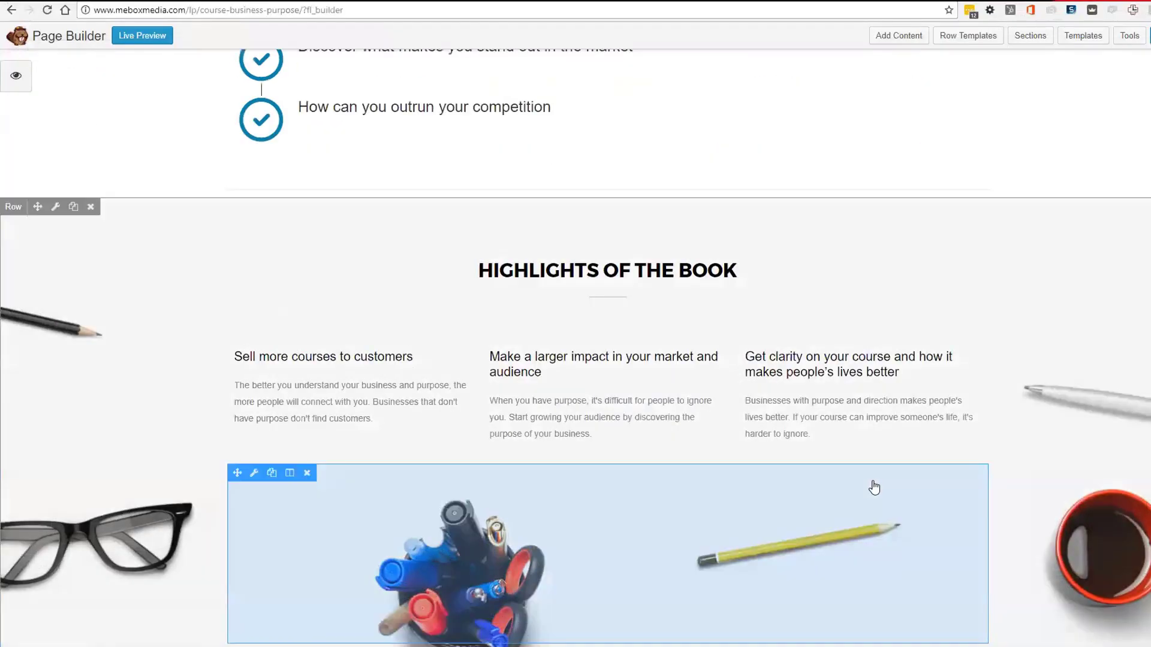
left_click(667, 276)
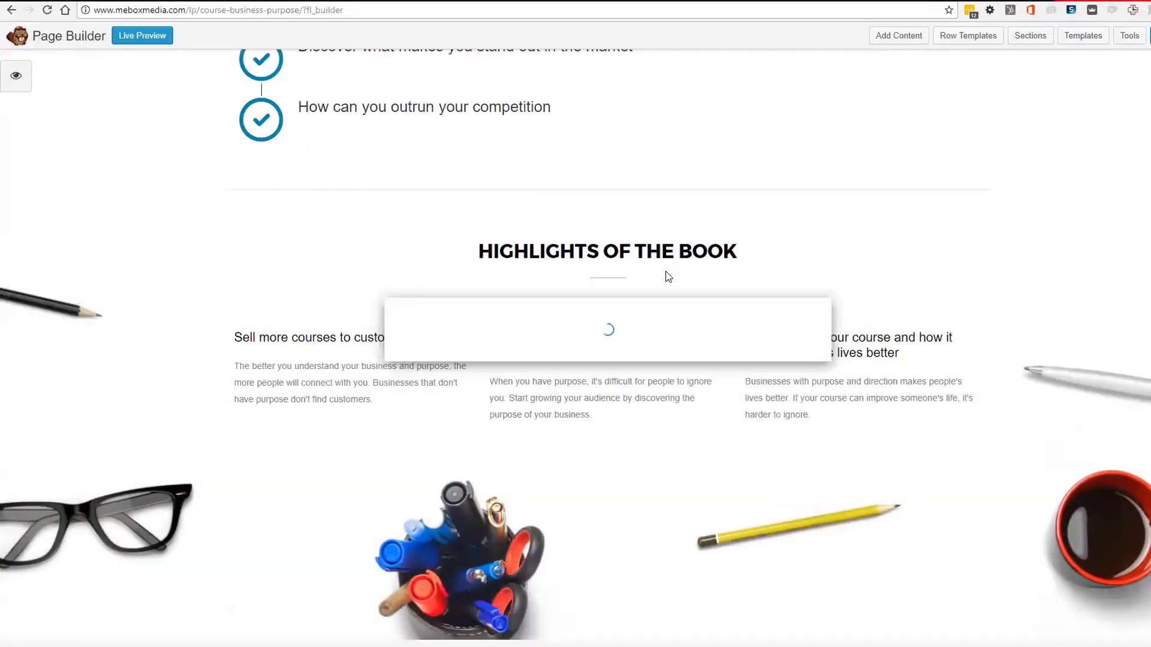
left_click_drag(648, 304, 356, 310)
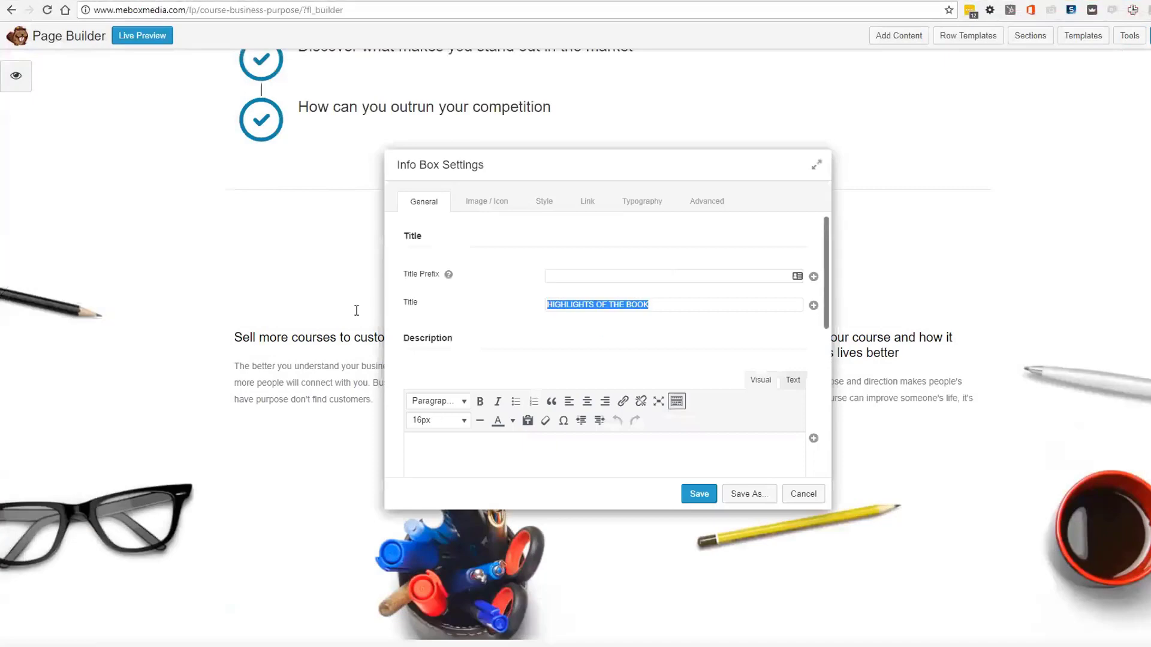
type("TOTAL CAL")
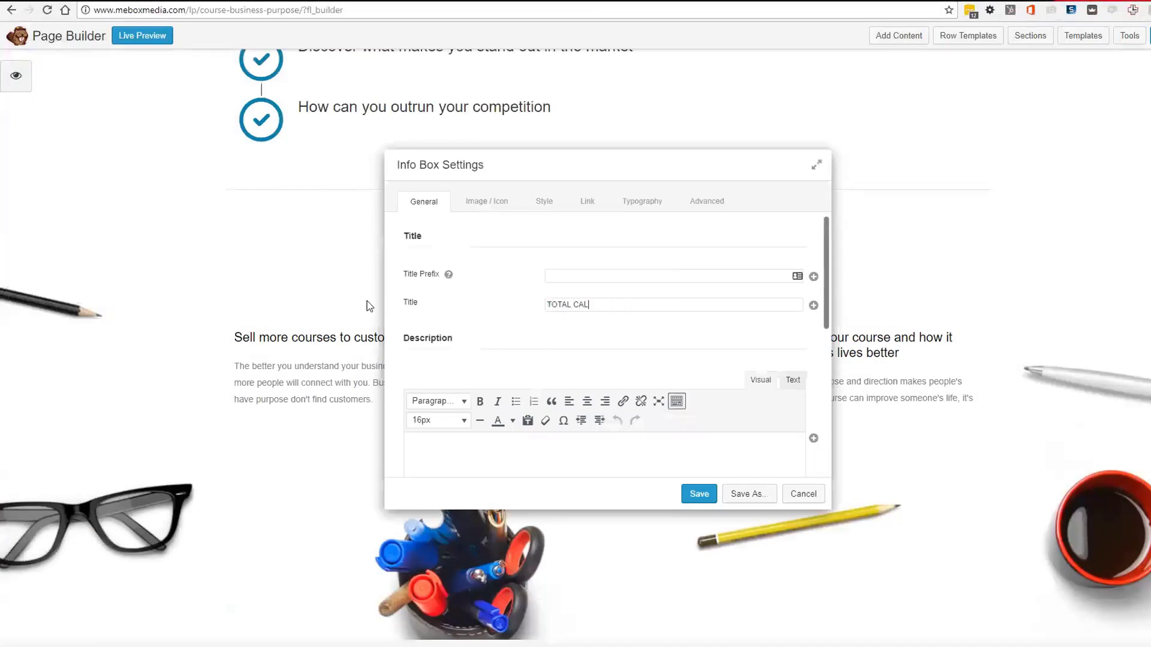
key("BackSpace")
key("BackSpace")
type("LARITY ON YOUR COURSE BIS")
key("BackSpace")
key("BackSpace")
type("USINESS")
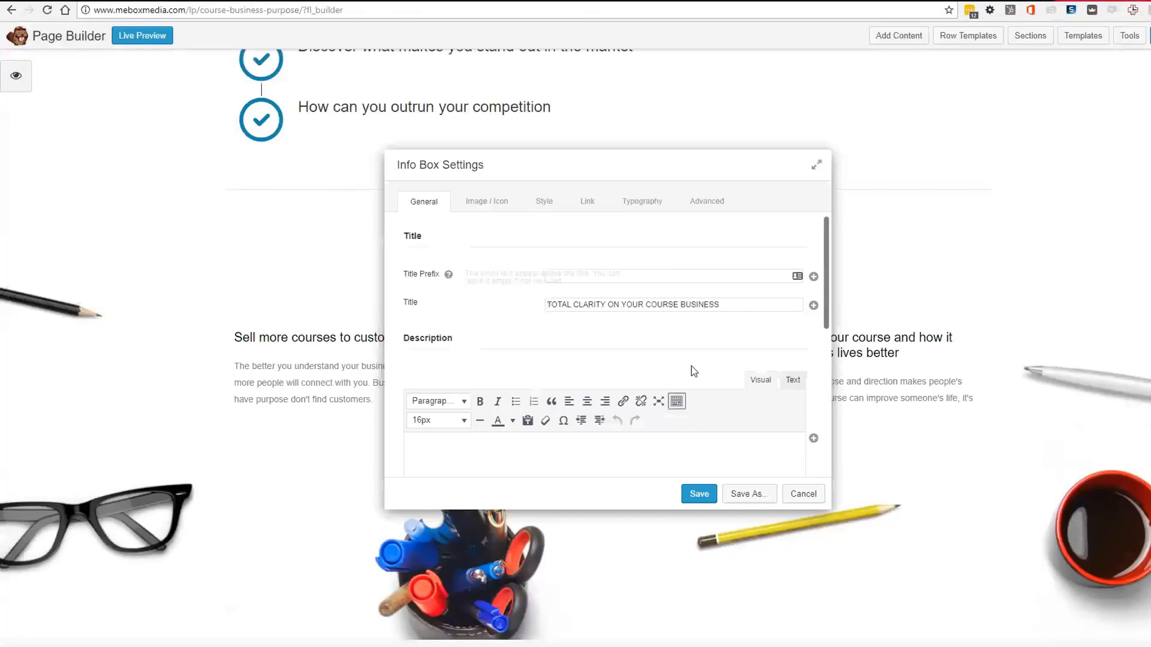
left_click(699, 494)
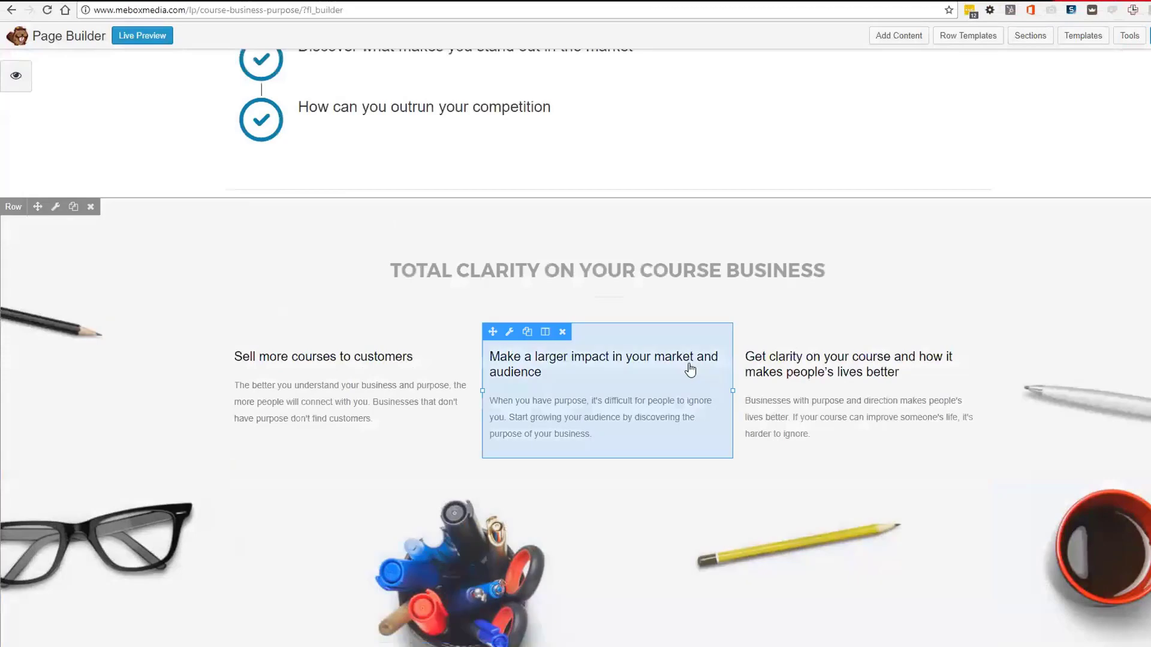
Delete the whole Testimonials row below the three benefit boxes
scroll(684, 367, "down", 3)
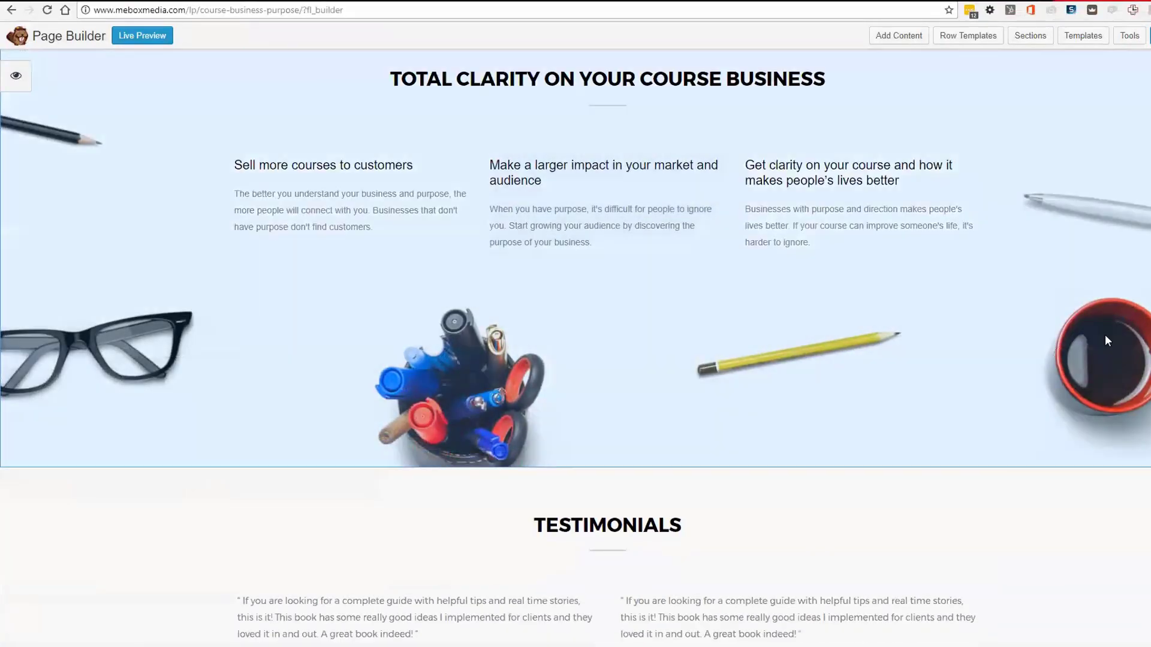
scroll(200, 283, "up", 1)
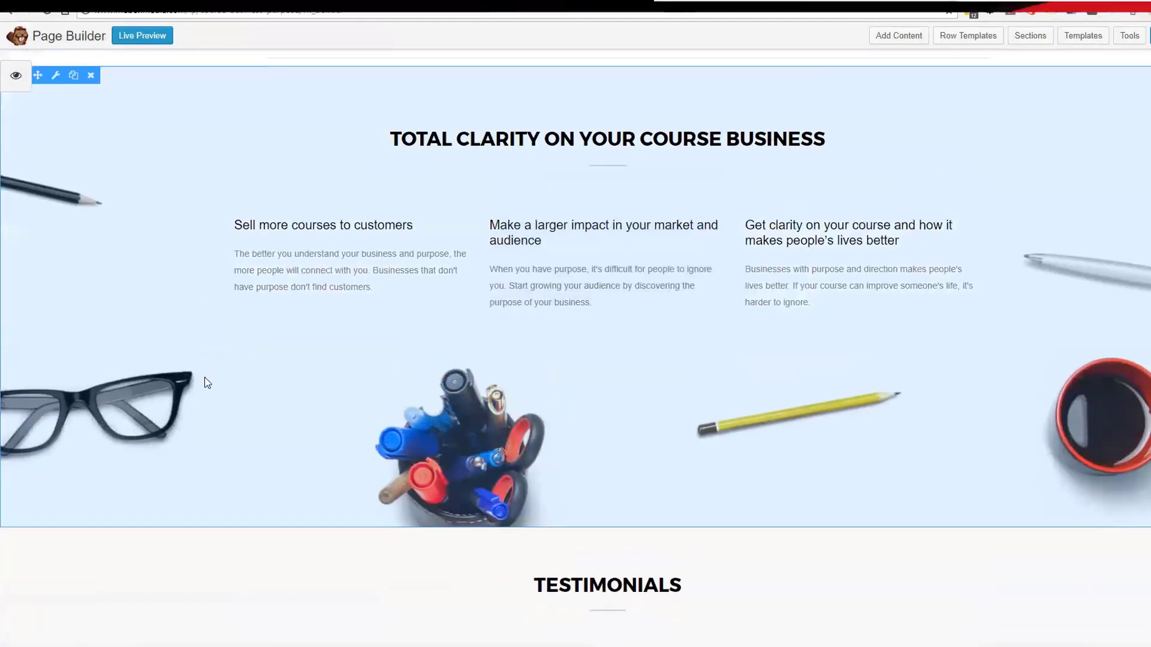
scroll(204, 376, "down", 2)
scroll(206, 382, "down", 8)
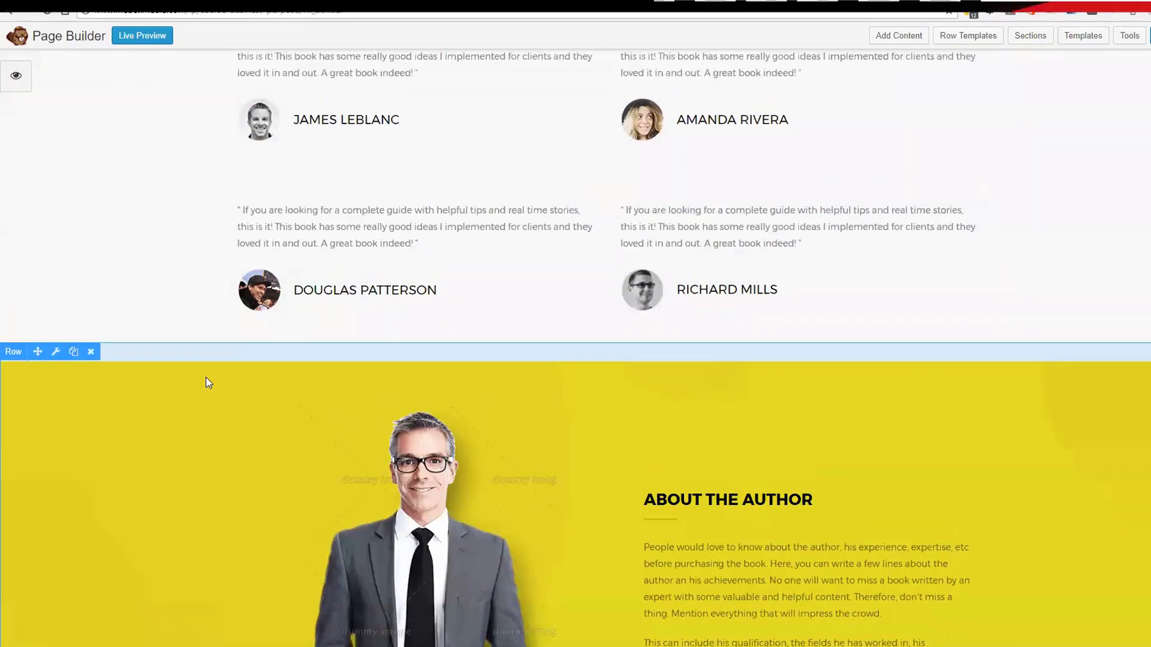
scroll(206, 382, "up", 4)
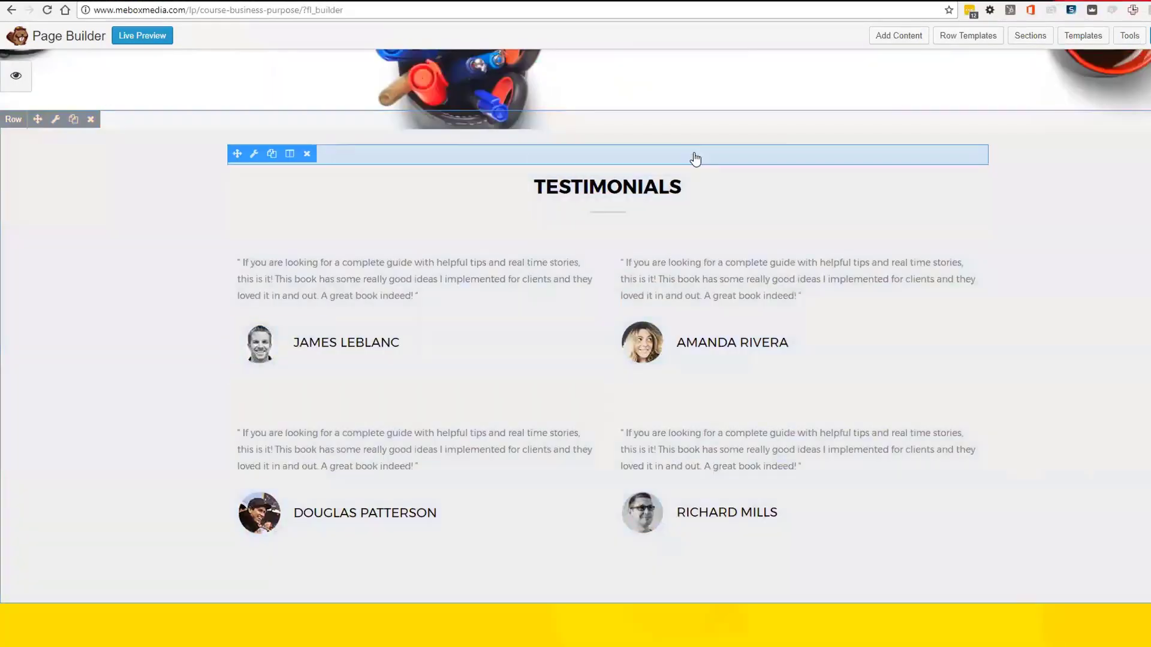
scroll(693, 159, "up", 4)
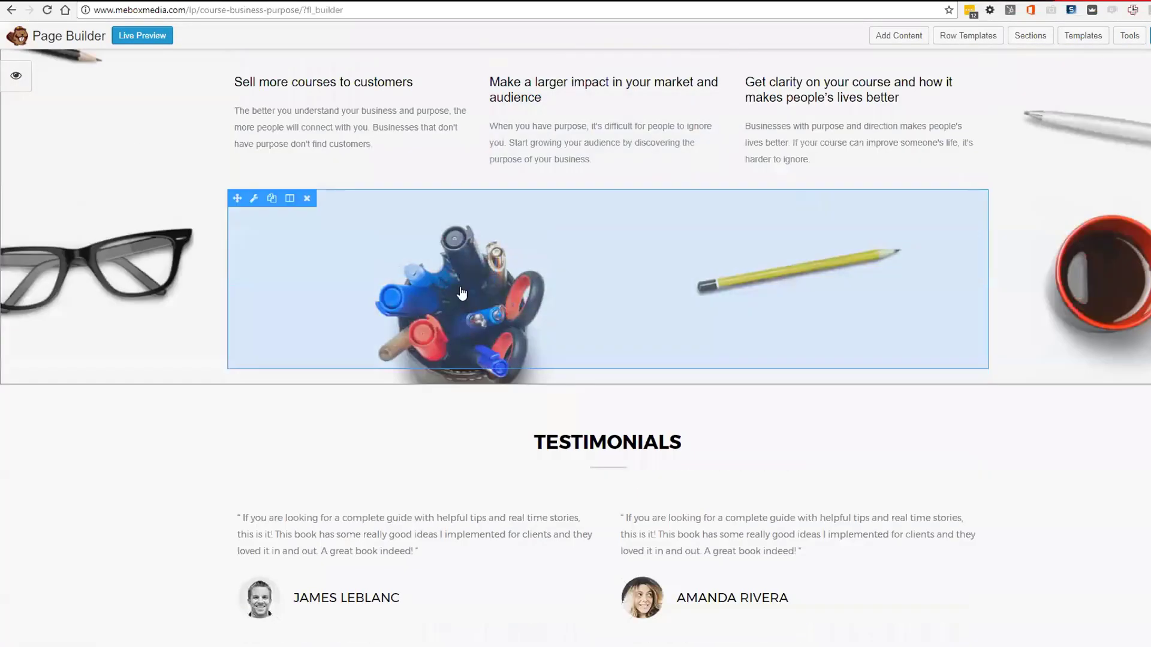
scroll(420, 251, "down", 5)
scroll(233, 198, "up", 2)
scroll(82, 186, "down", 1)
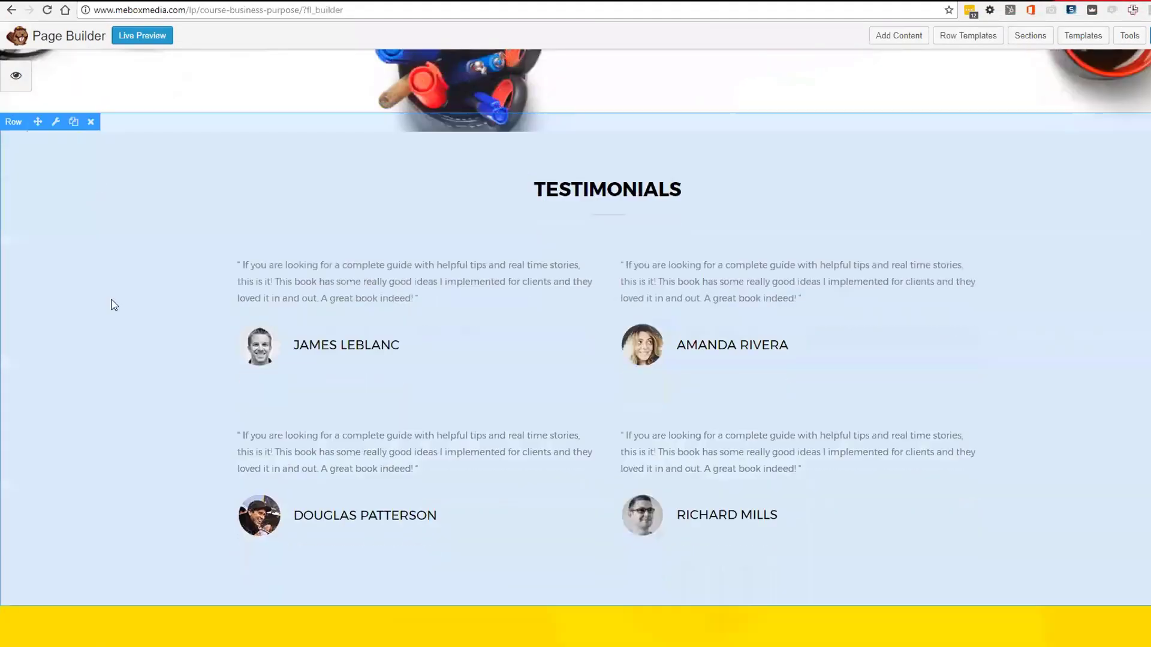
left_click(90, 100)
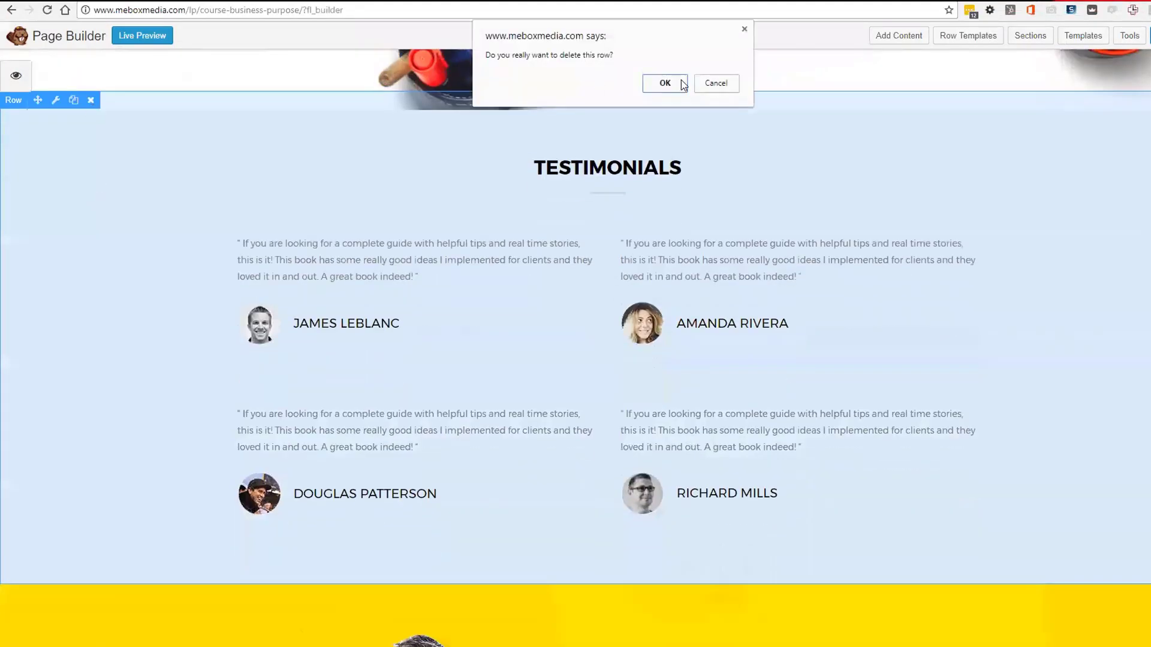
left_click(665, 83)
Open the settings of the yellow About the Author row and go to its background photo options
scroll(142, 393, "up", 4)
scroll(139, 419, "down", 4)
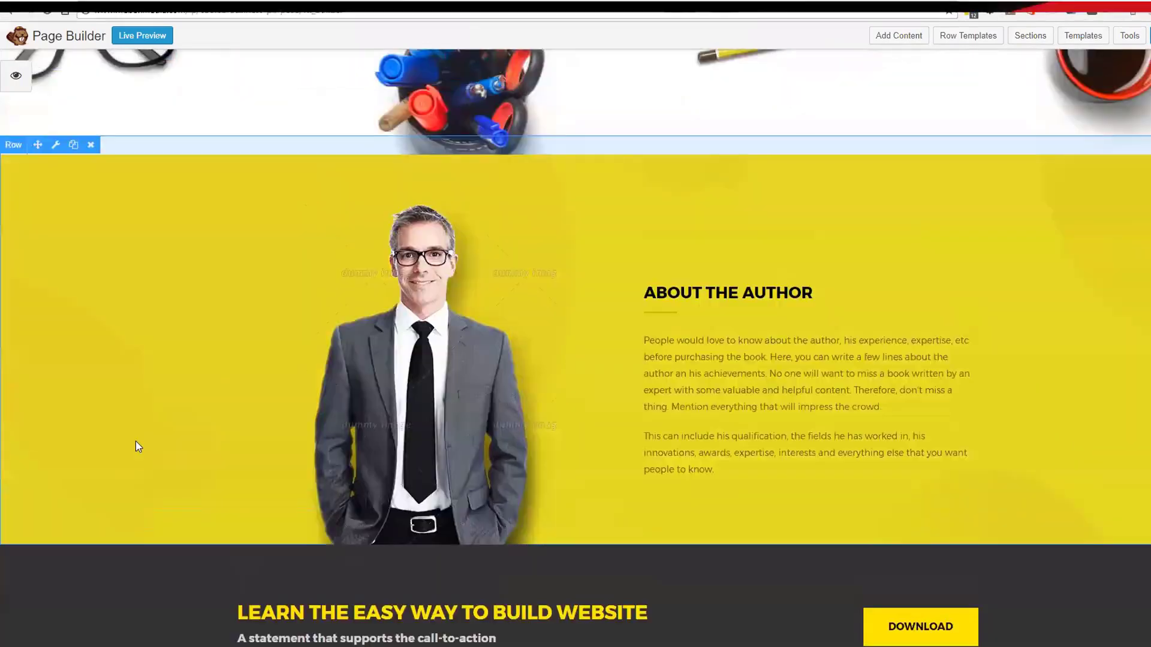
left_click(56, 90)
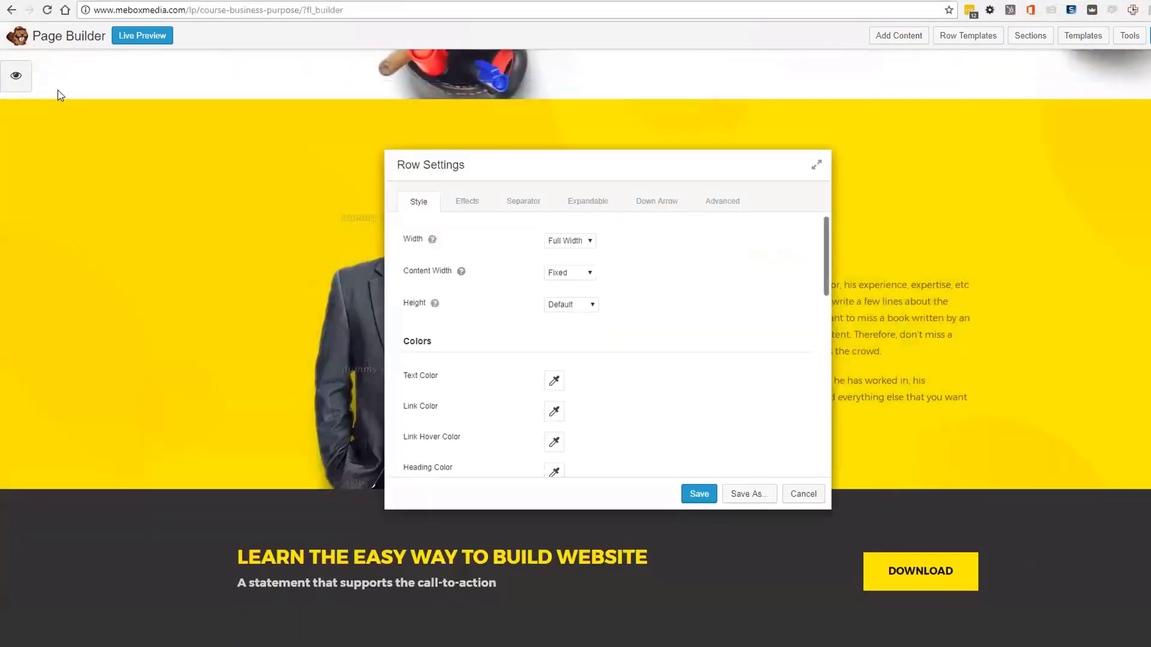
scroll(554, 374, "down", 4)
left_click(558, 367)
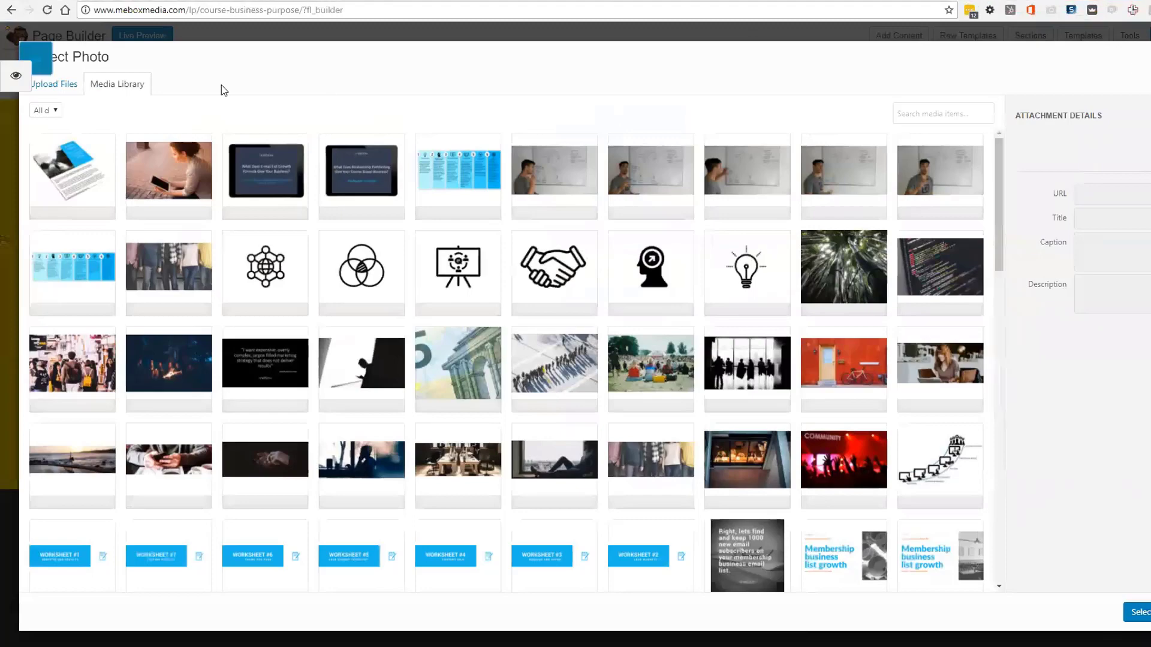
left_click(41, 67)
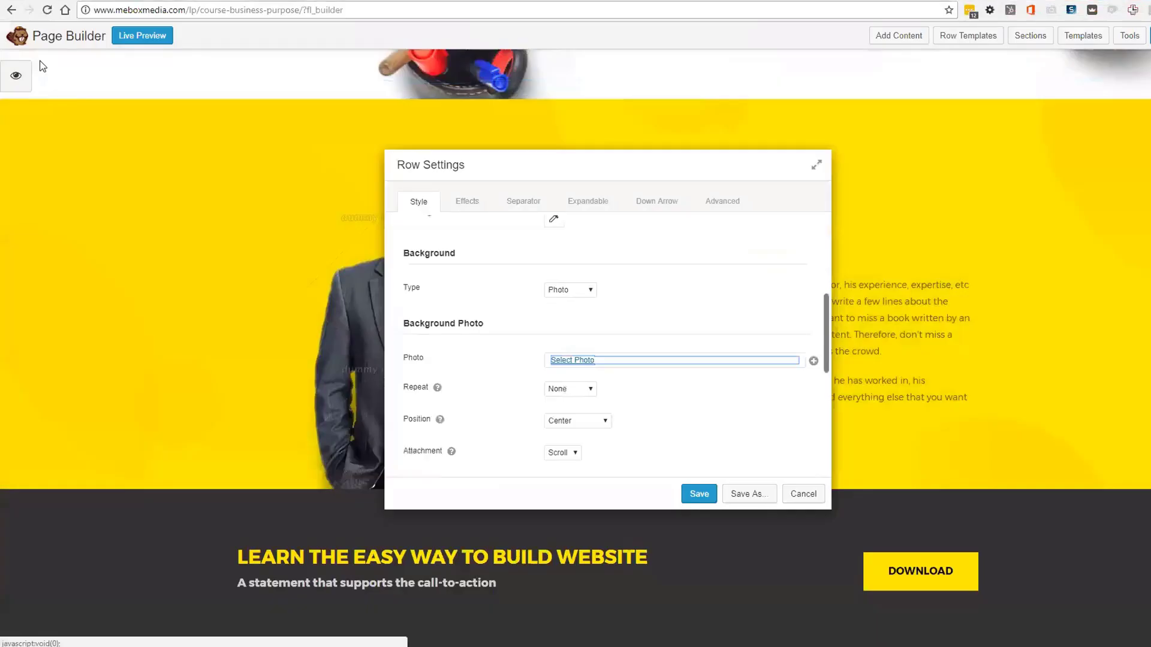
Choose the dark campfire photo from the media library as the About the Author row's background photo
left_click(570, 290)
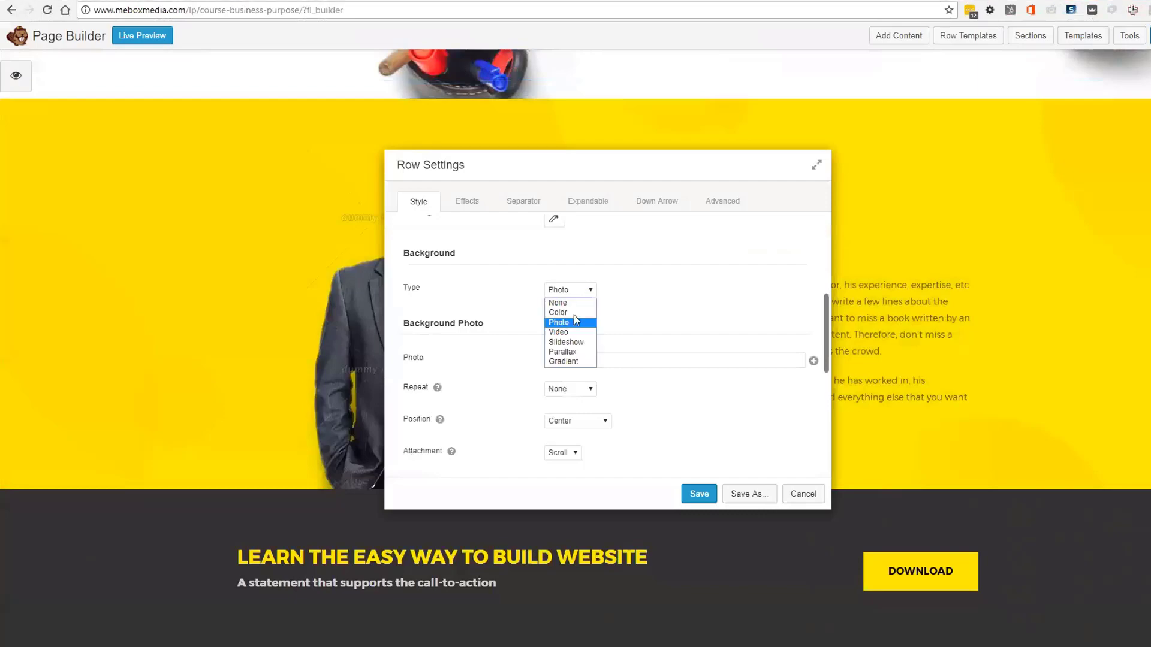
left_click(574, 325)
double_click(569, 364)
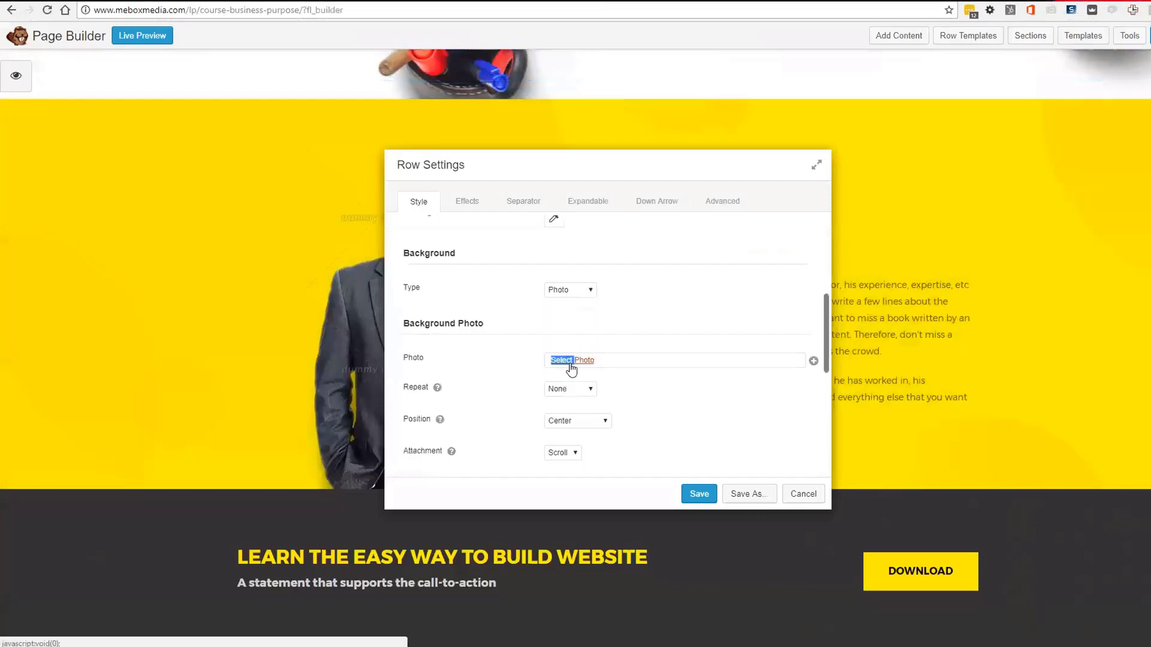
left_click(569, 366)
scroll(750, 390, "down", 5)
scroll(704, 408, "down", 4)
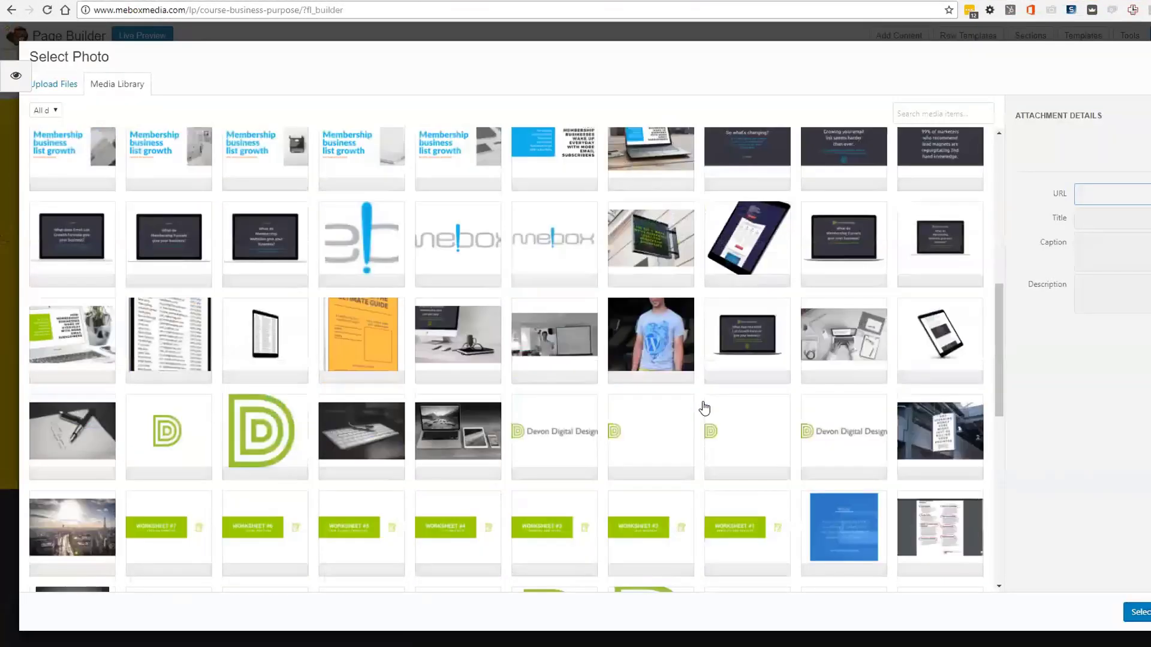
scroll(704, 408, "up", 5)
scroll(706, 408, "down", 7)
scroll(707, 407, "up", 9)
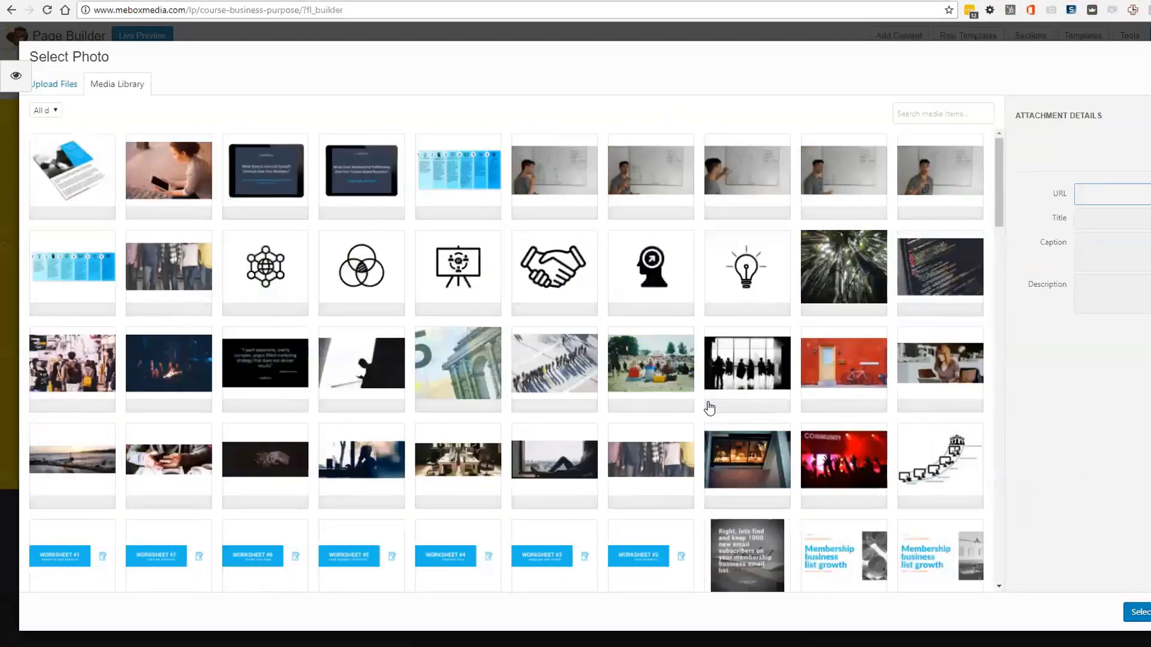
left_click(866, 373)
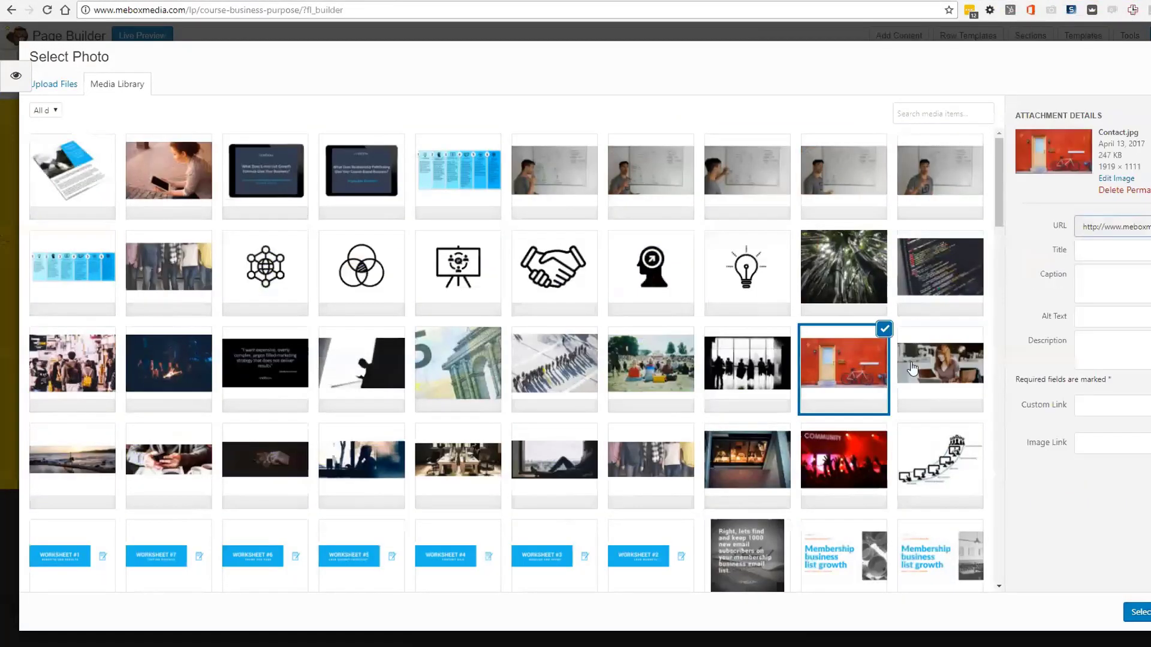
left_click(917, 366)
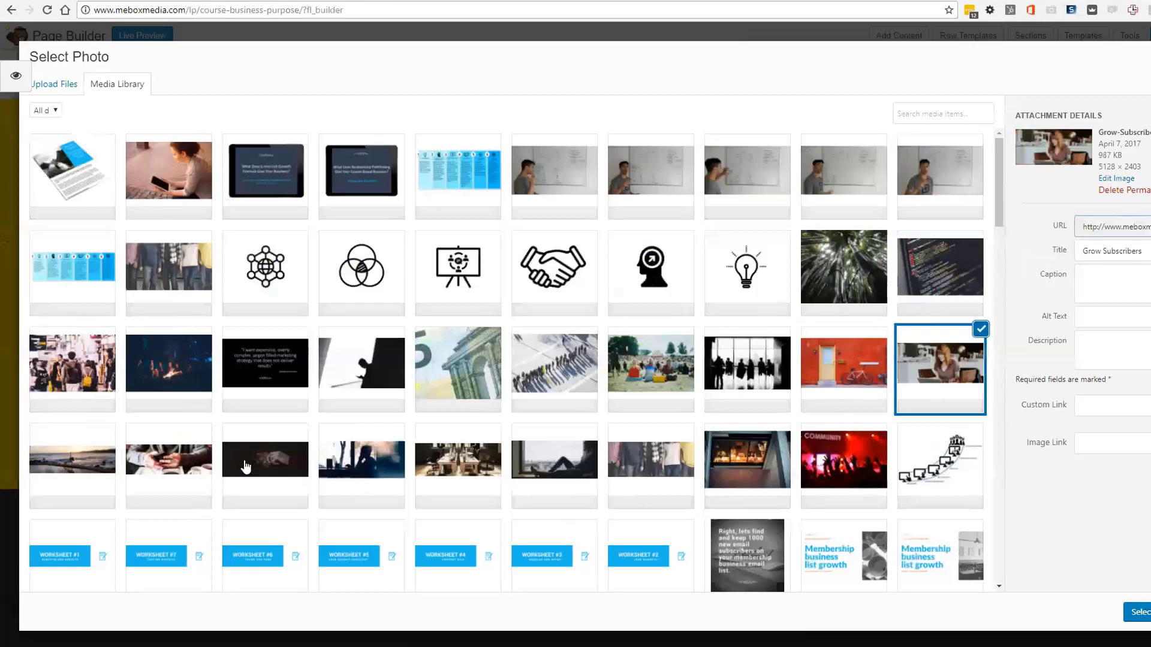
left_click(179, 378)
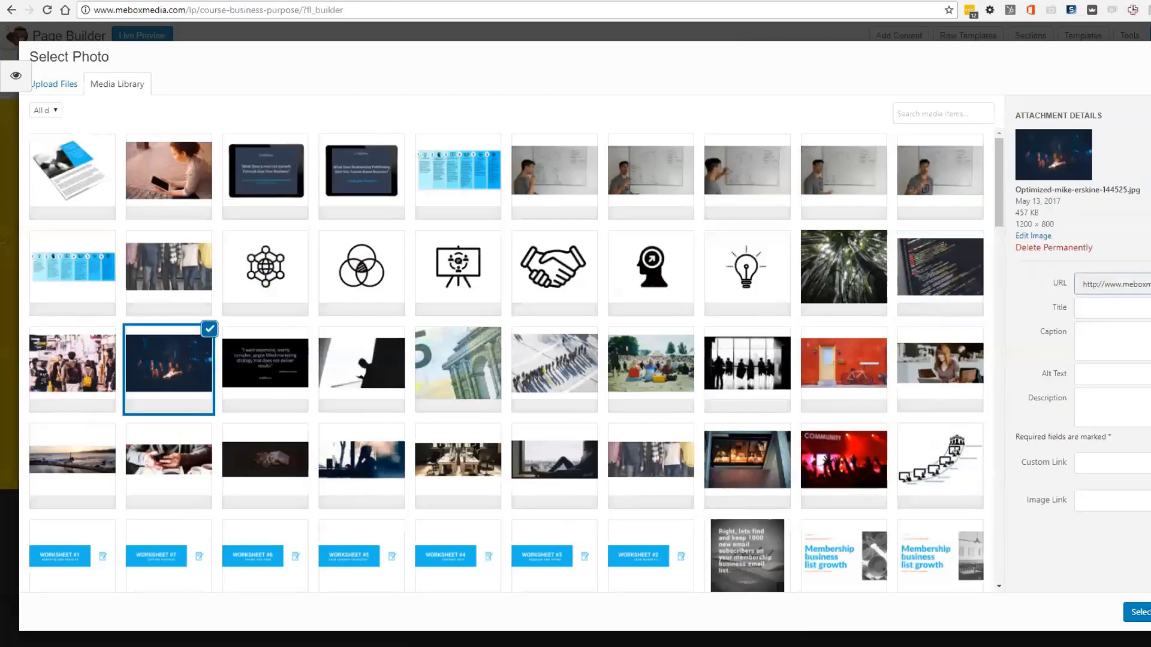
left_click(1137, 612)
Give the row's background overlay the preset blue #1386ab and set its opacity to 80%
scroll(599, 391, "down", 2)
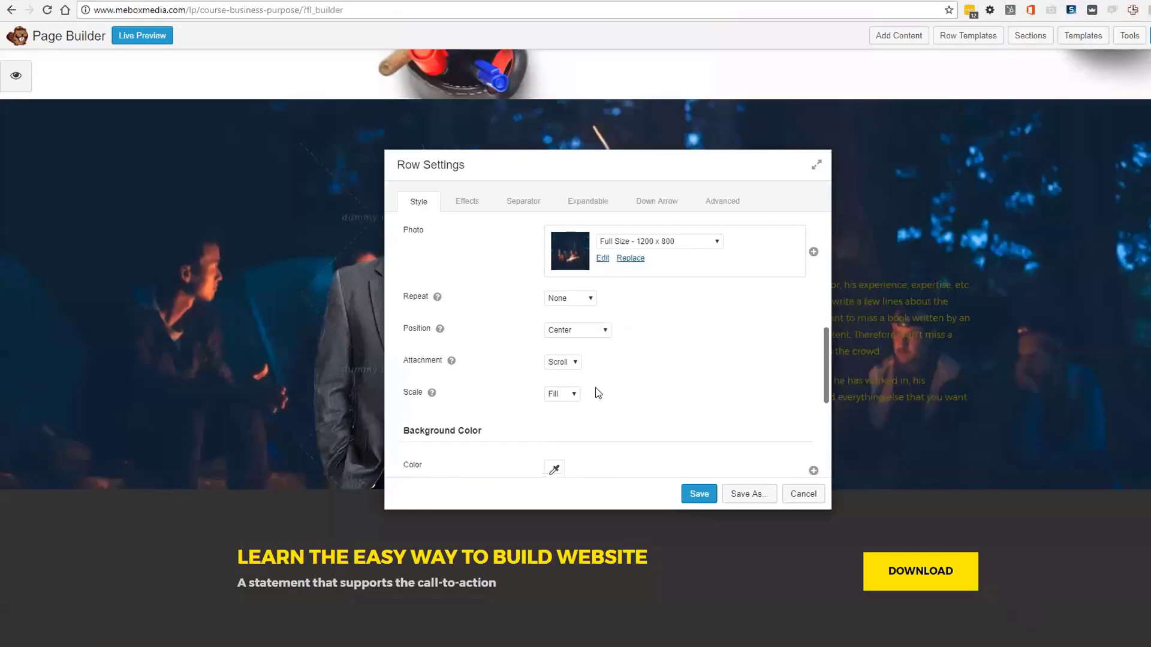
scroll(601, 386, "down", 2)
scroll(592, 386, "down", 2)
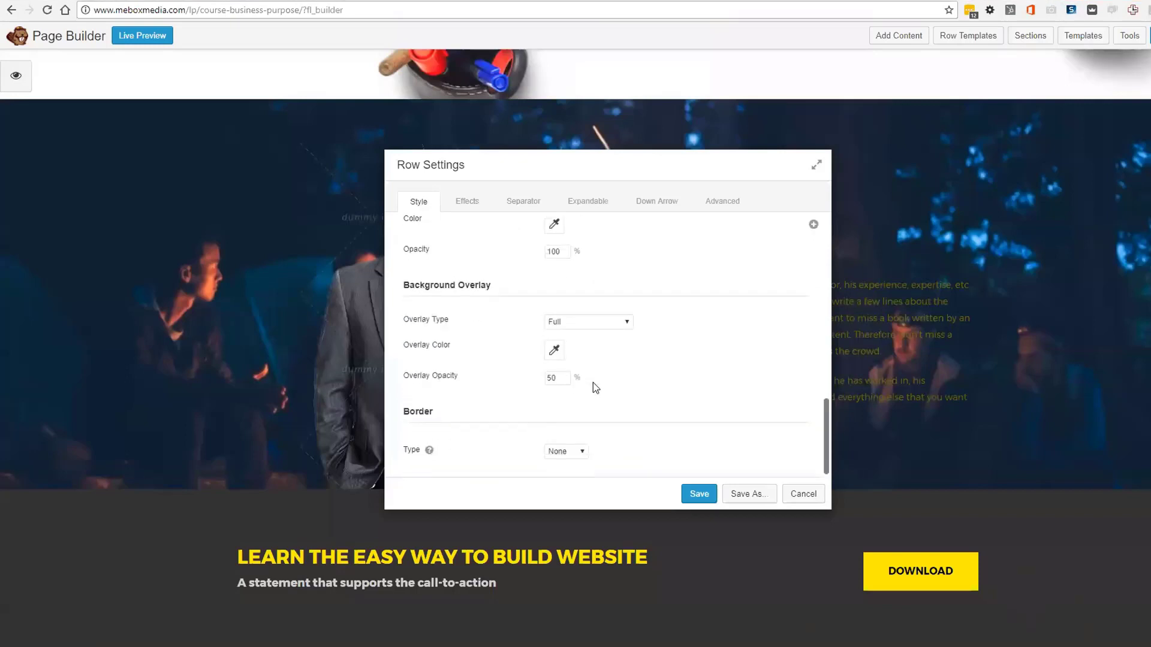
scroll(570, 359, "up", 1)
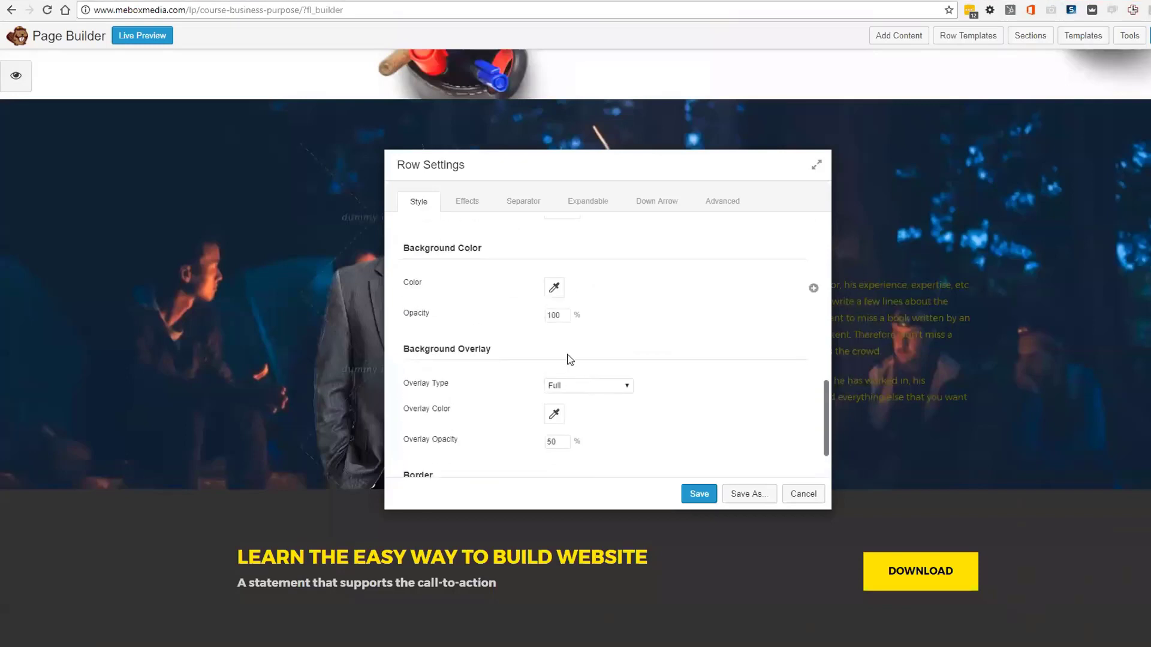
left_click(590, 419)
left_click(600, 606)
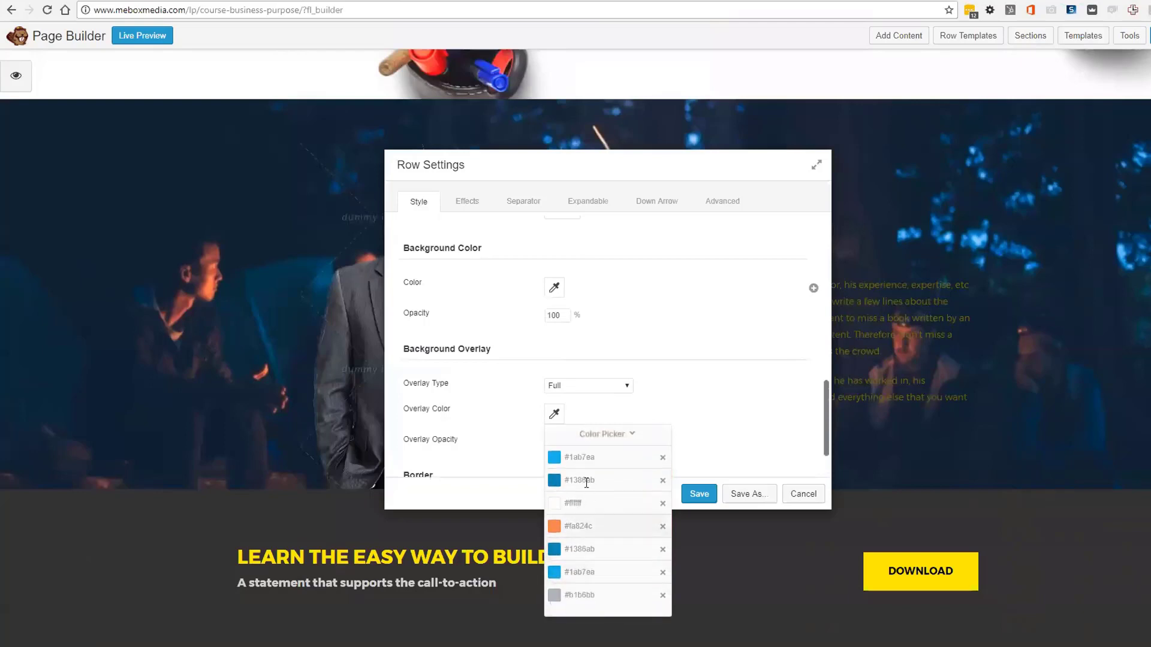
left_click(587, 478)
double_click(558, 446)
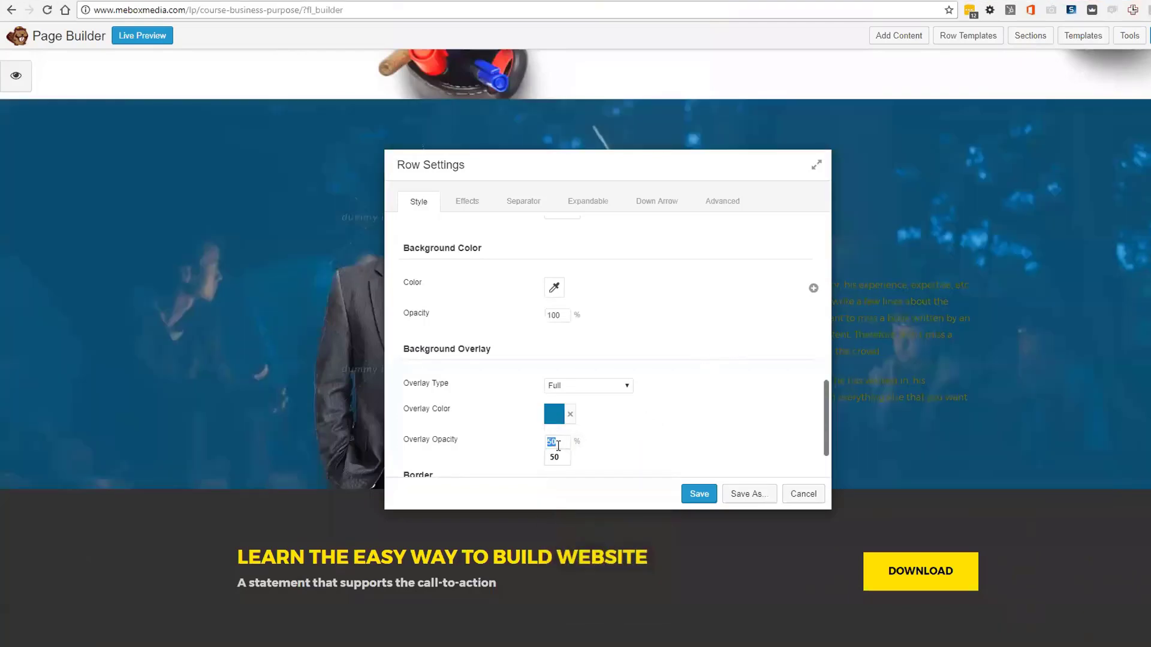
type("89")
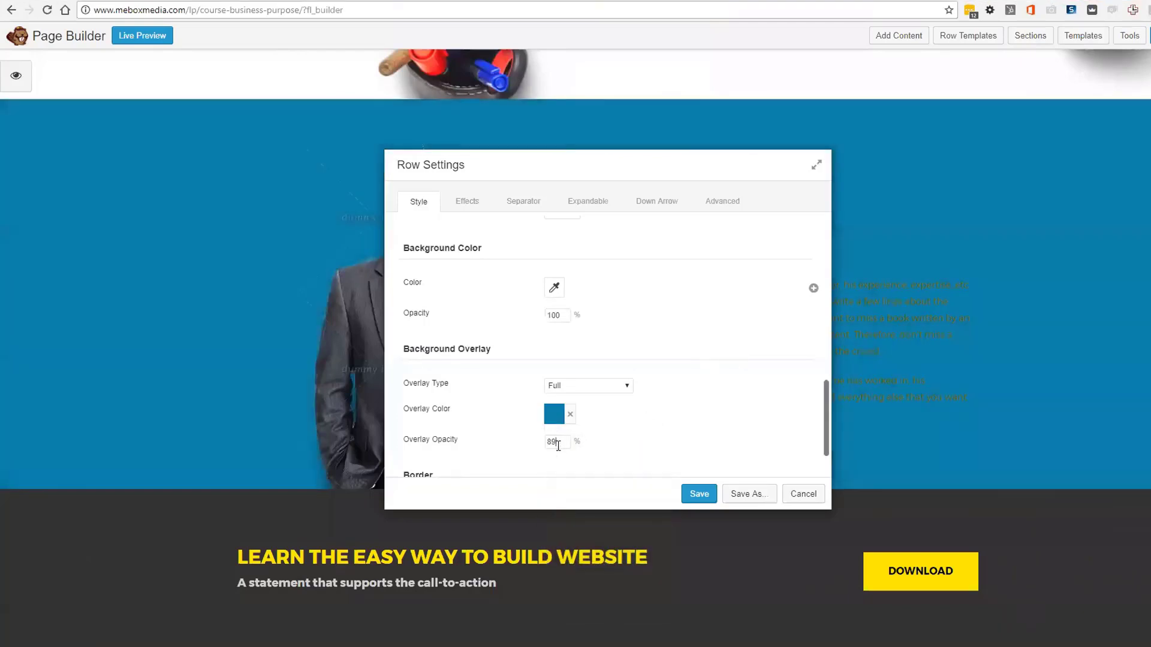
key("BackSpace")
type("0")
key("Escape")
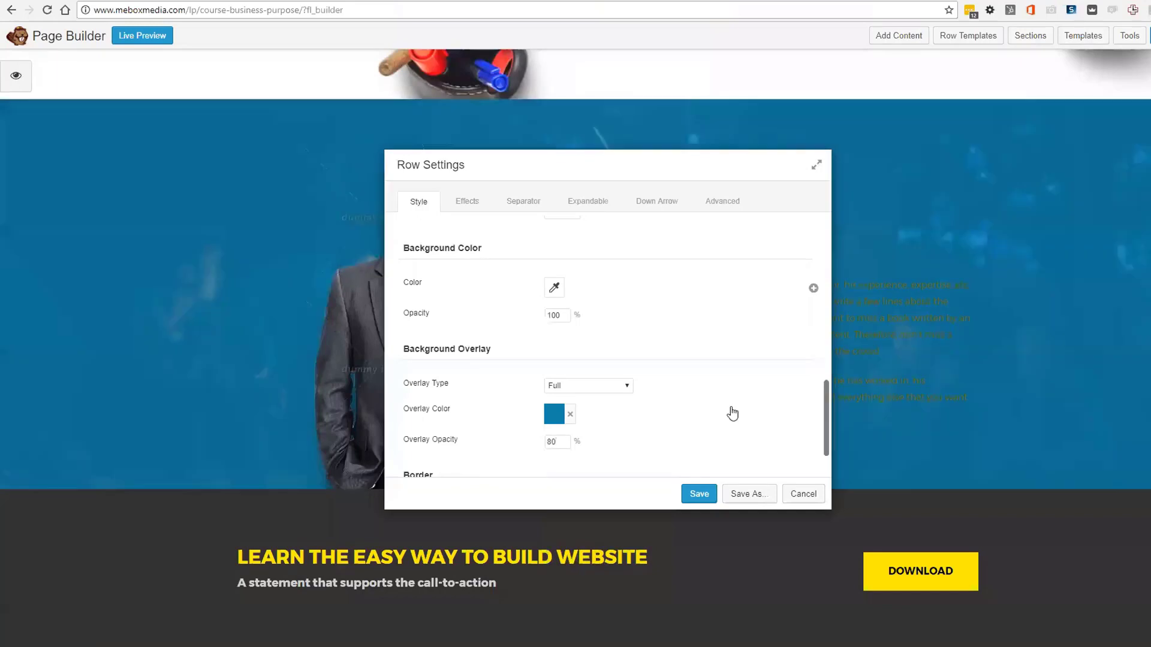
Set the About the Author row's text color to the white preset #ffffff
scroll(732, 413, "up", 10)
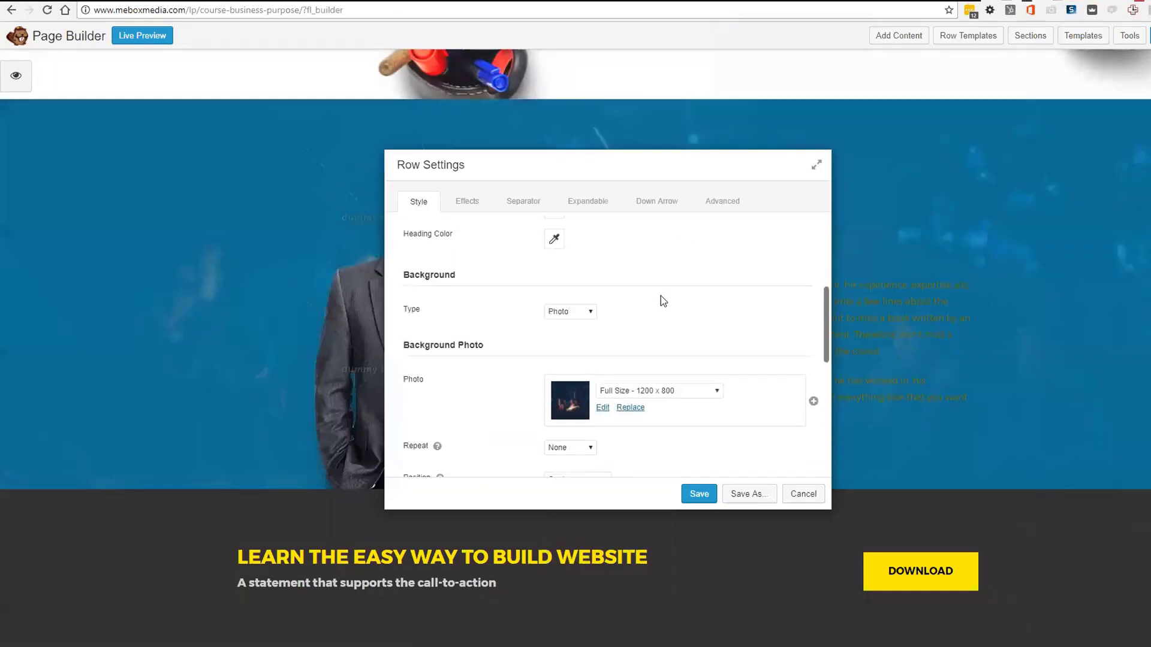
left_click(714, 202)
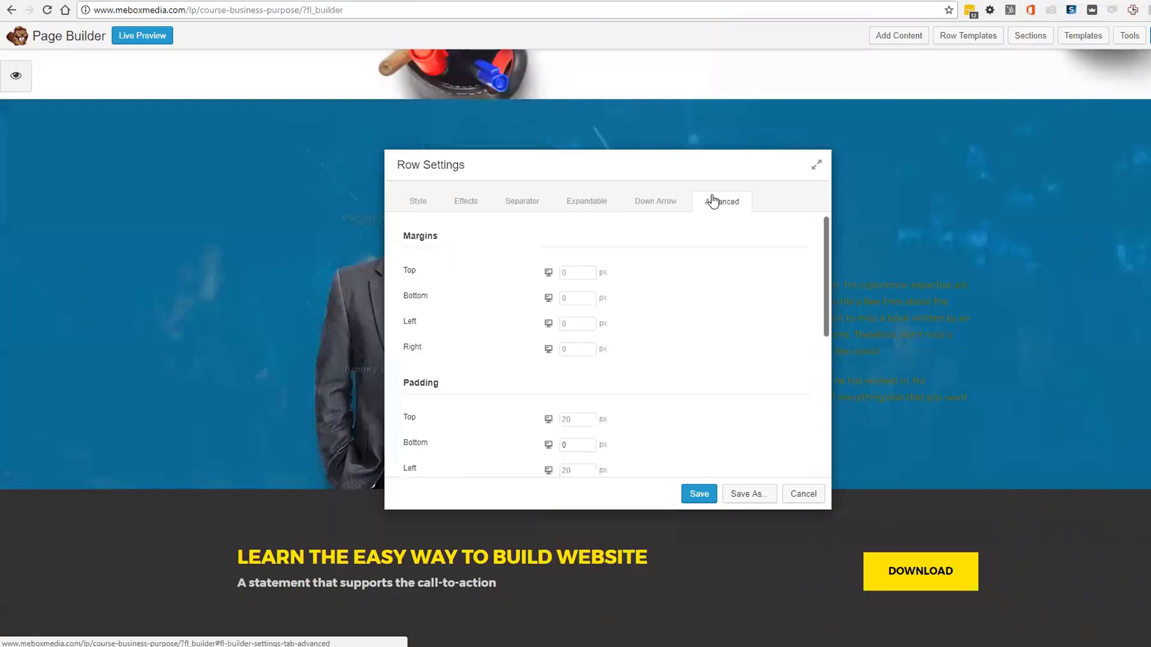
left_click(409, 210)
scroll(596, 333, "down", 2)
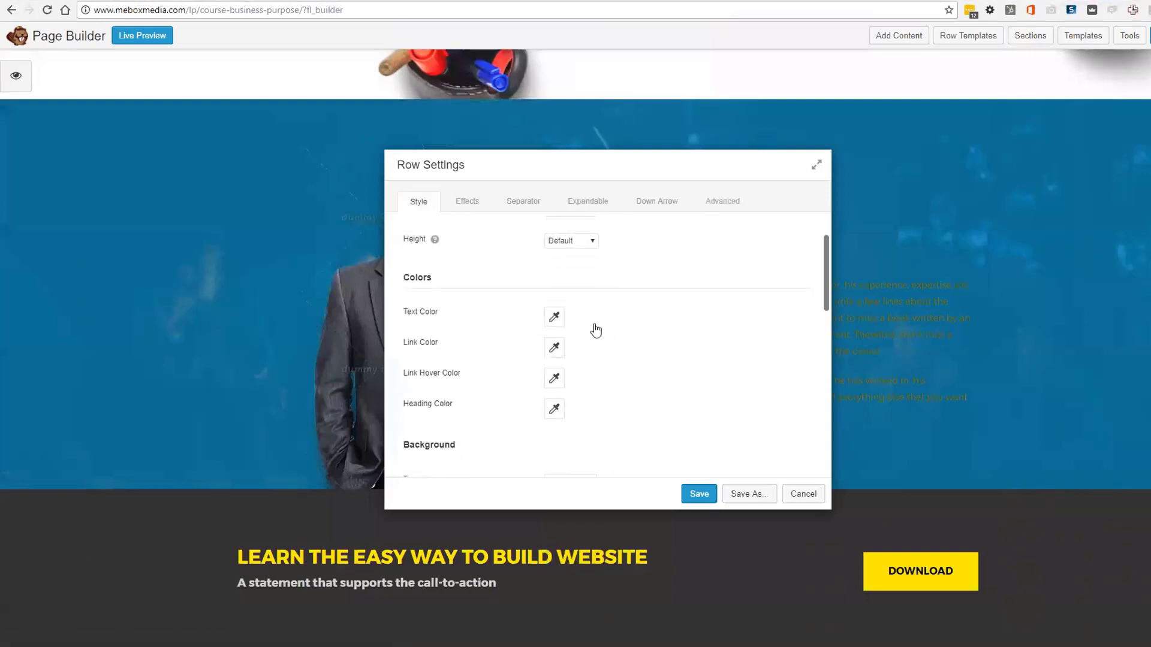
left_click(552, 314)
left_click(613, 497)
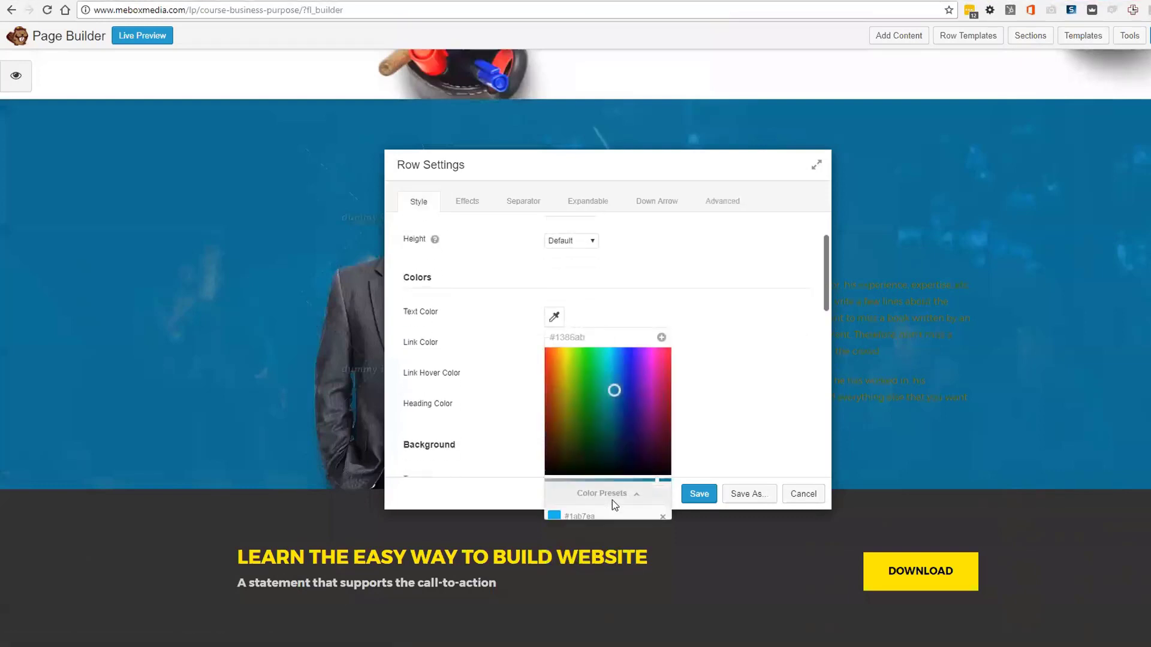
left_click(605, 407)
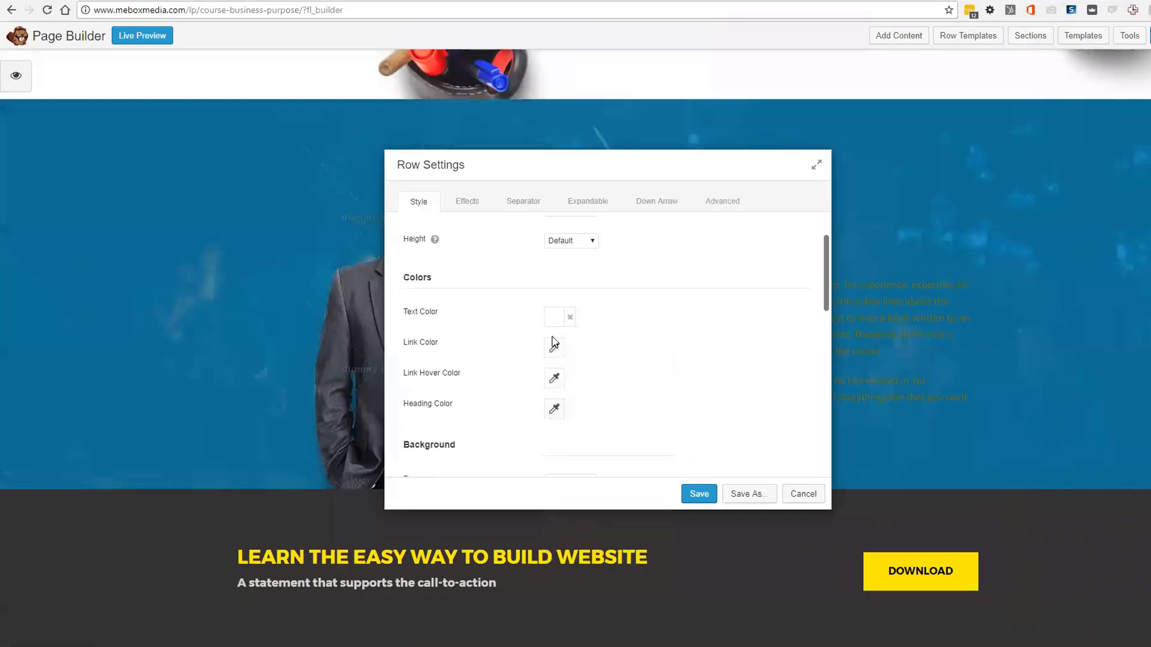
Set the row's link color to the white preset #ffffff and save the row settings
left_click(553, 345)
left_click(599, 537)
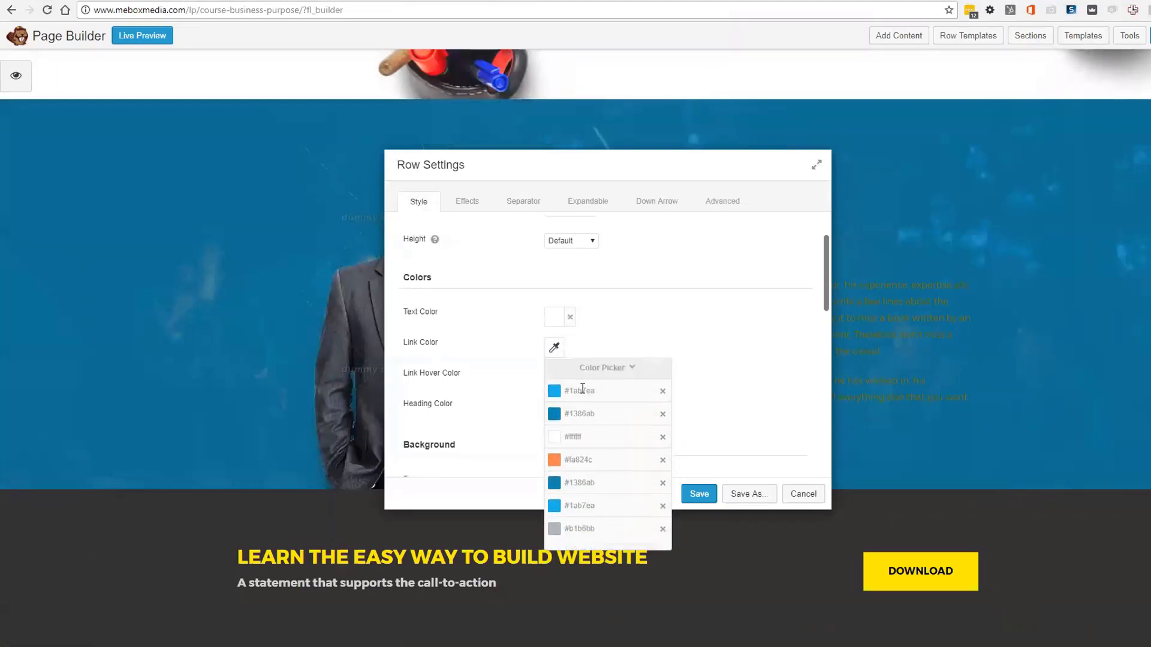
left_click(574, 441)
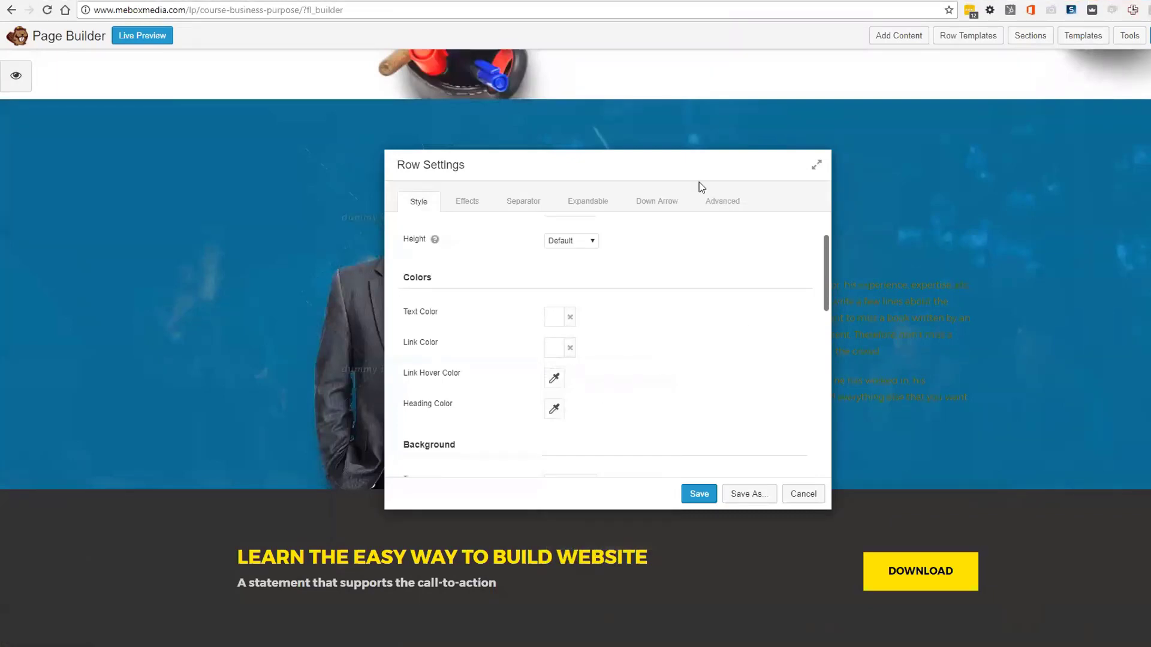
left_click_drag(685, 160, 470, 126)
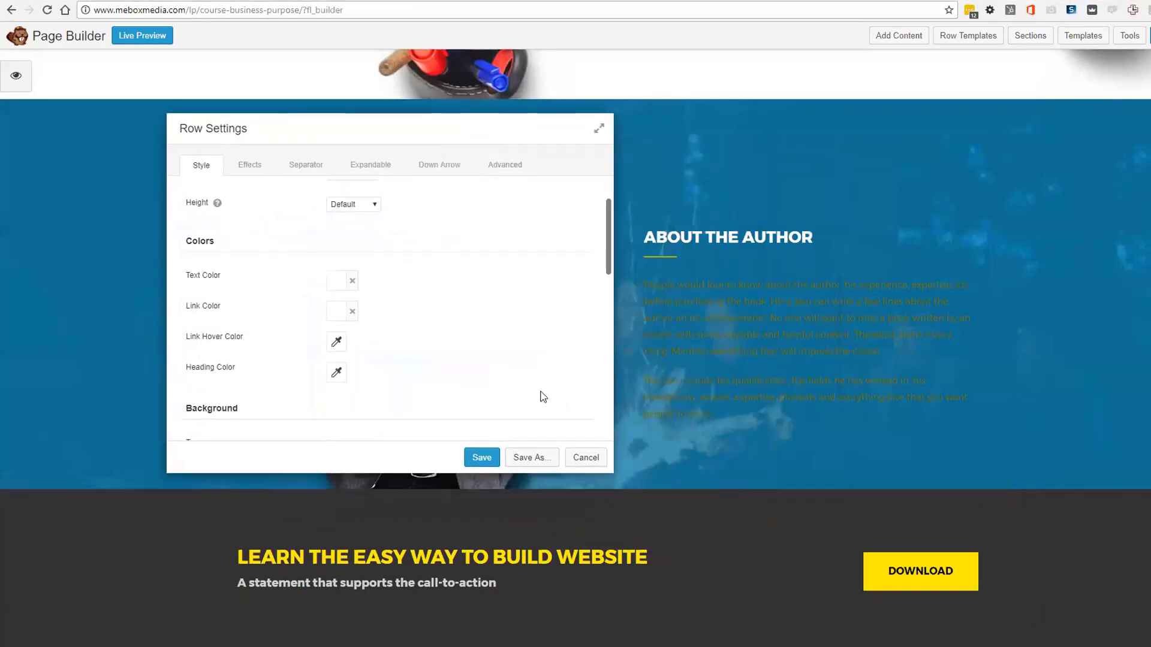
scroll(543, 397, "down", 5)
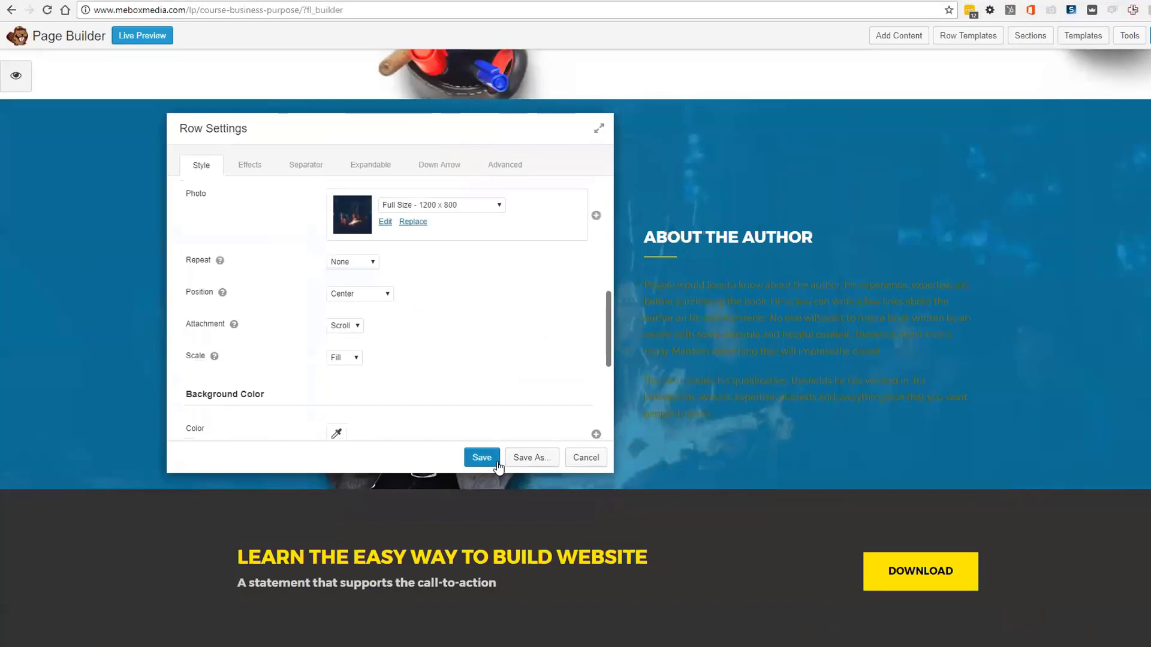
left_click(482, 458)
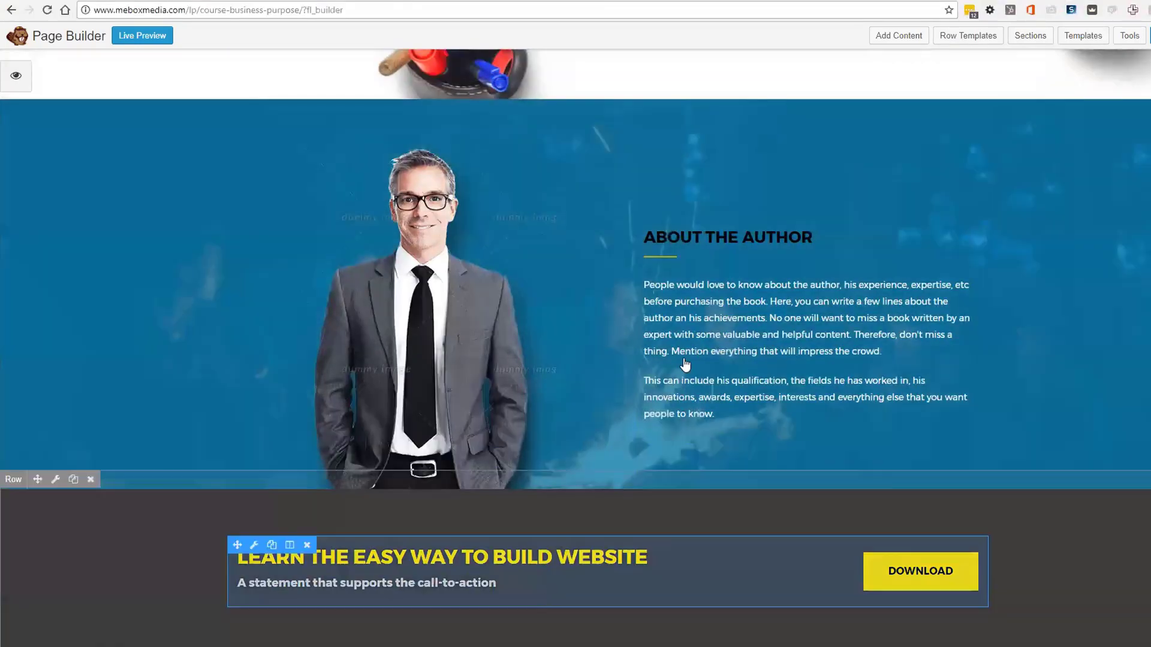
Replace the "ABOUT THE AUTHOR" title with "If you don't stand for something - you'll fall for anything." copied from the Google Docs copy document
key("alt+Tab")
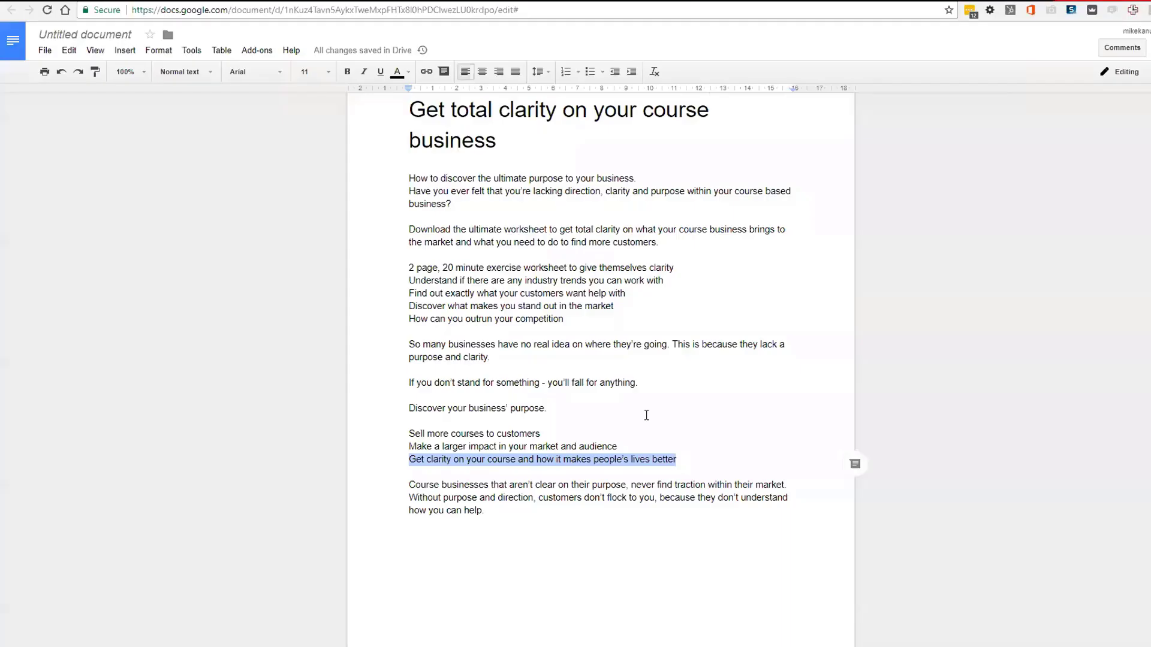
left_click_drag(484, 510, 346, 493)
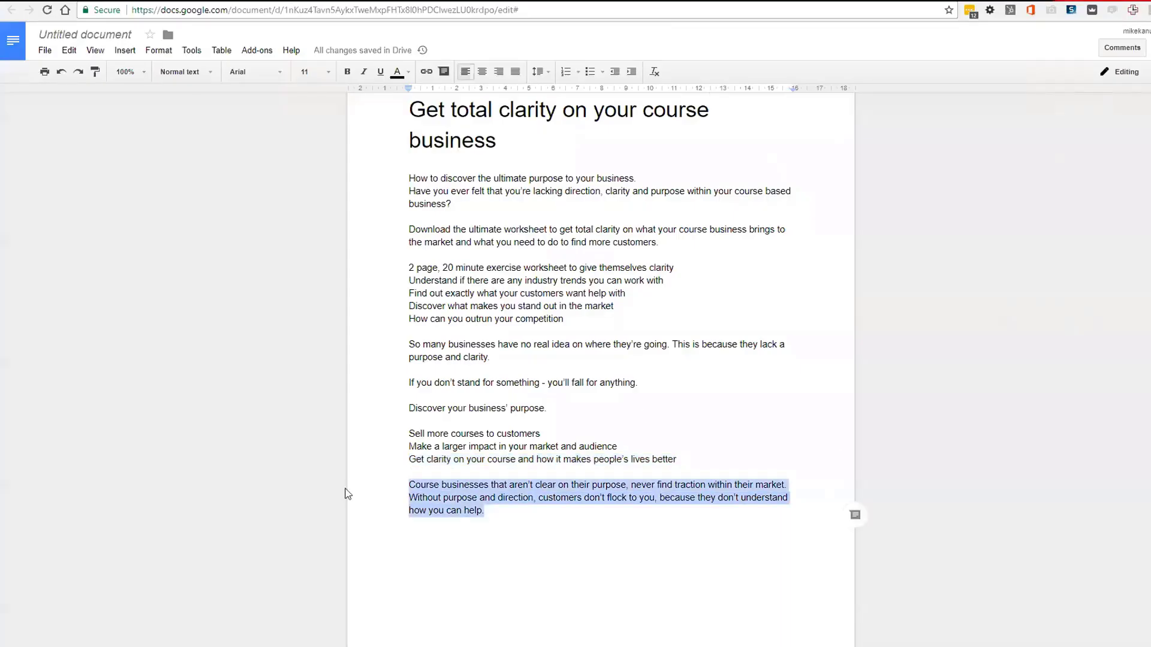
left_click_drag(638, 383, 393, 383)
key("ctrl+c")
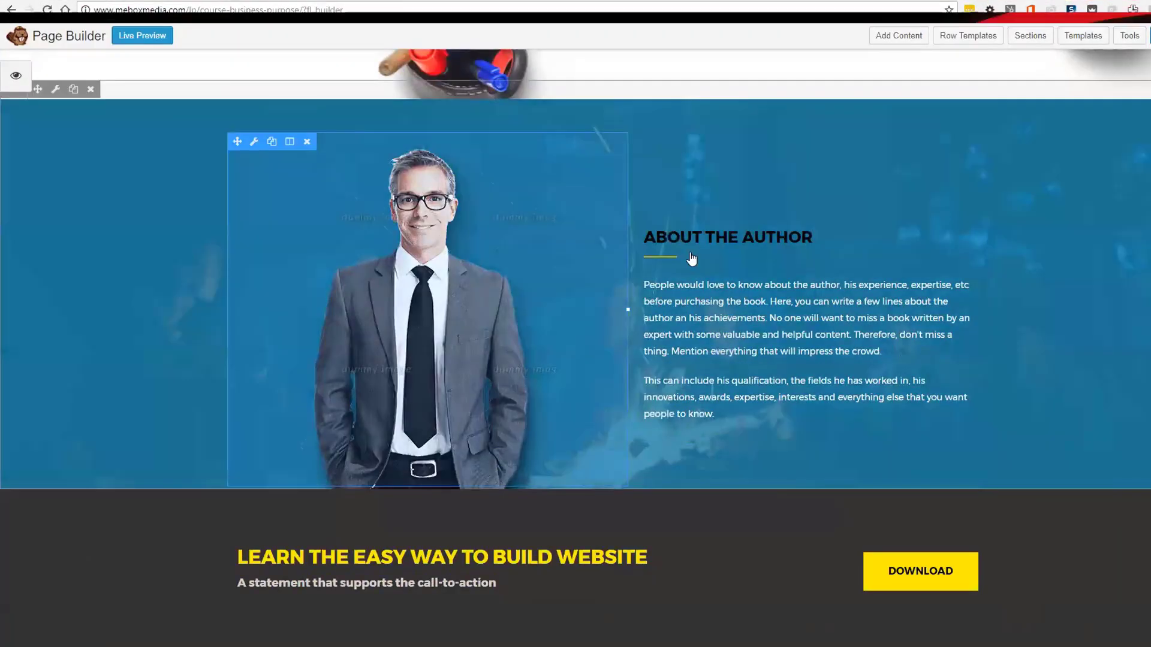
left_click(774, 294)
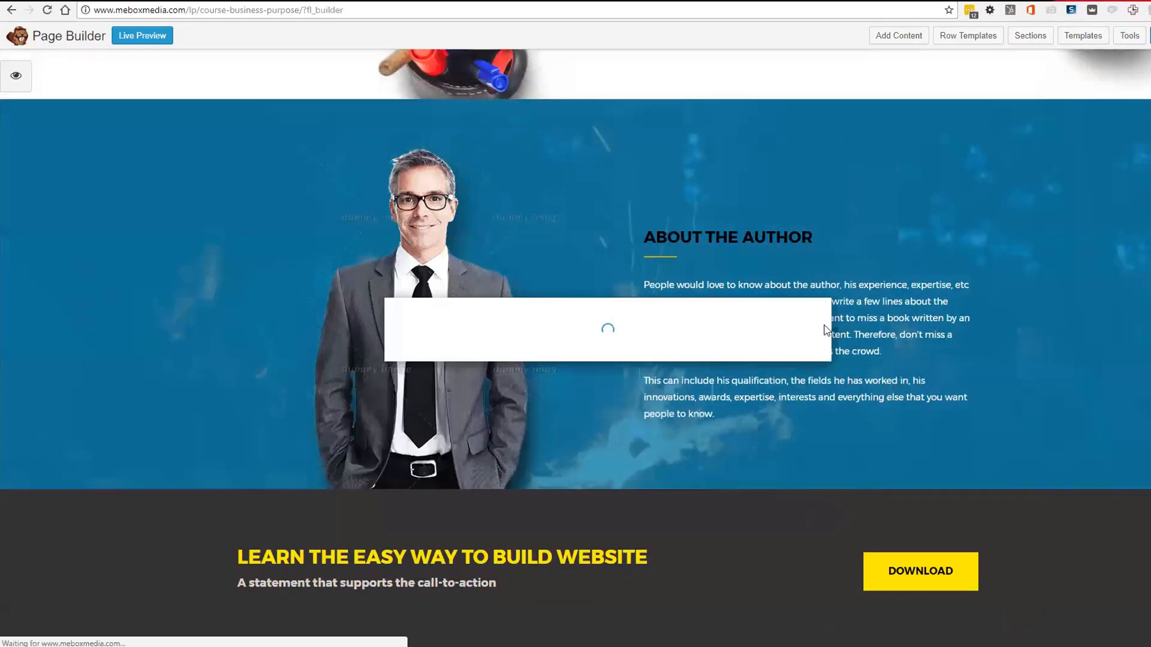
left_click_drag(689, 305, 433, 293)
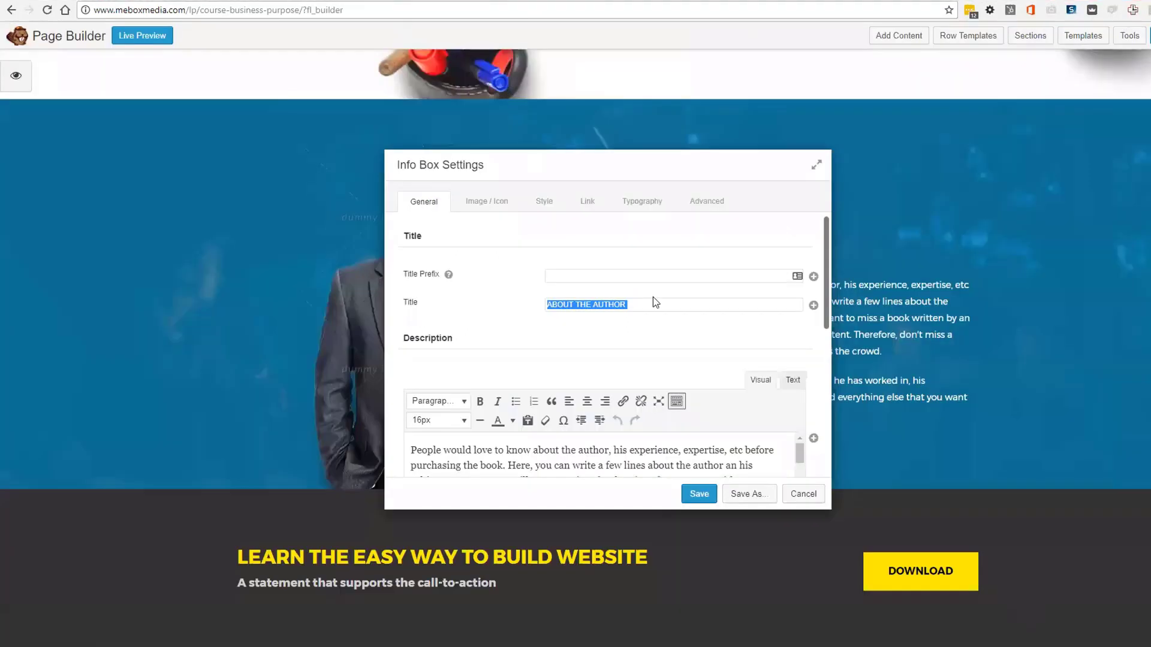
left_click(645, 309)
triple_click(647, 305)
right_click(648, 307)
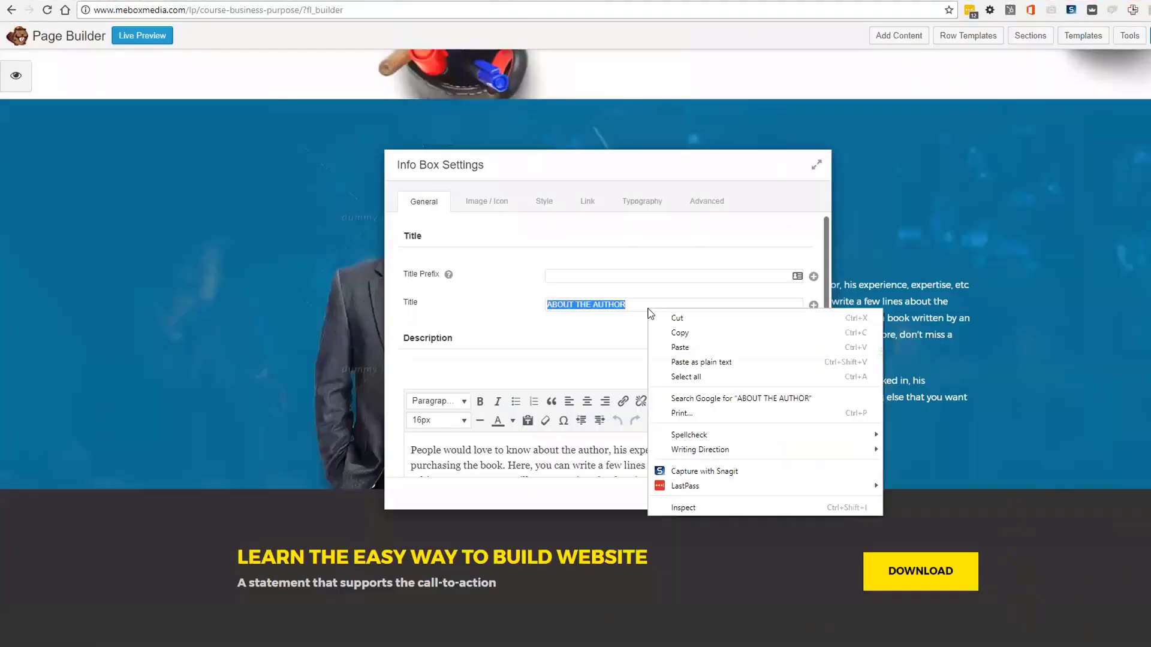
left_click(702, 358)
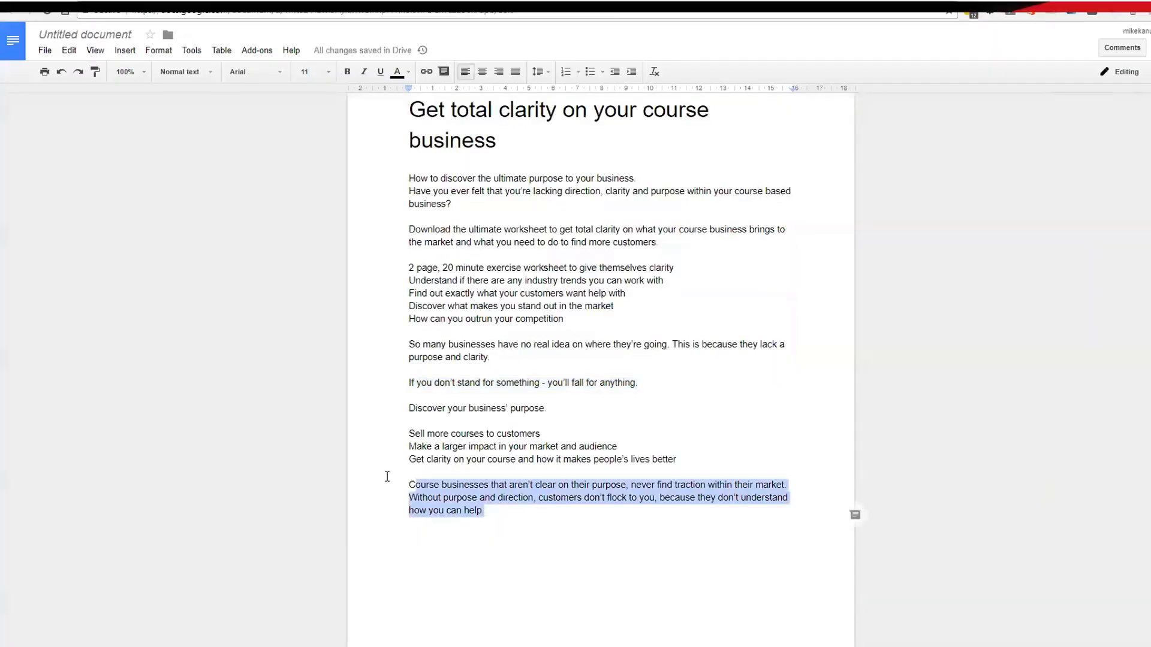
Replace the info box description with the document's closing paragraph beginning "Course businesses that aren't clear on their purpose" and save
left_click_drag(387, 477, 388, 487)
key("ctrl+c")
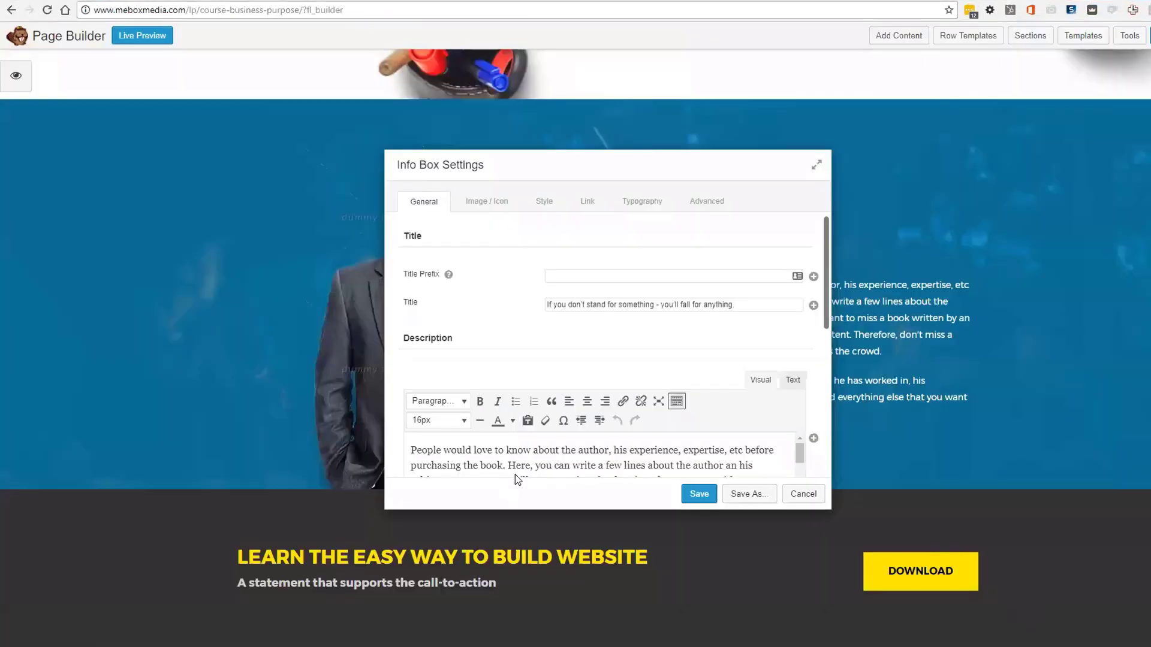
triple_click(524, 454)
key("ctrl+v")
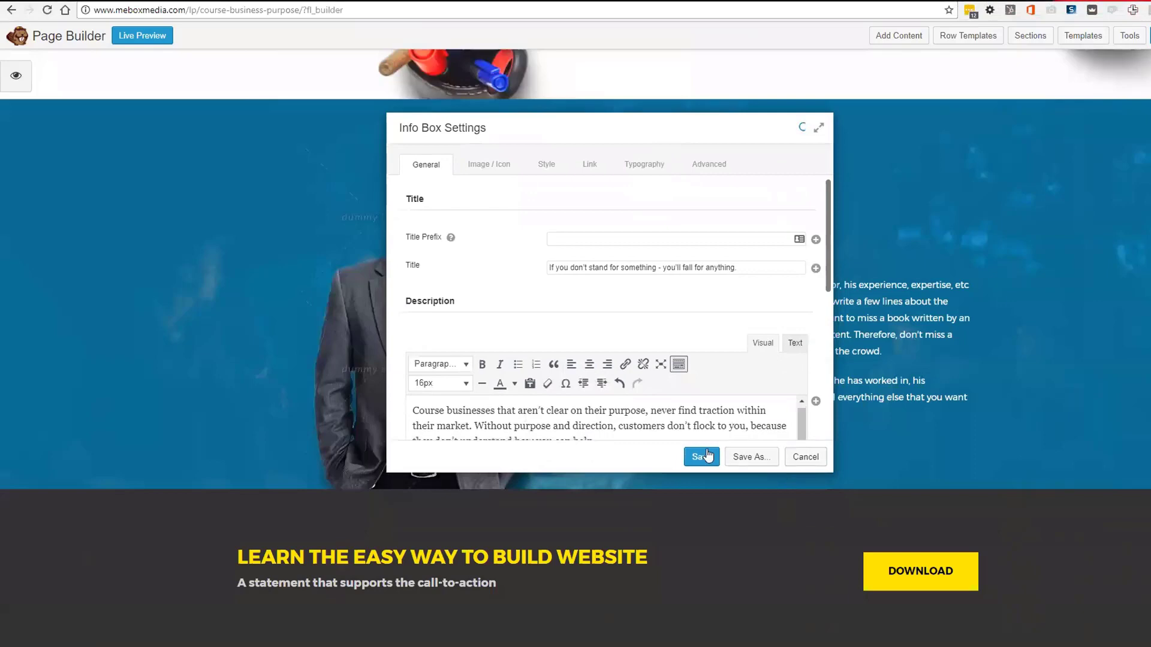
Set the info box's title prefix and title colors to the white preset #ffffff
left_click(664, 167)
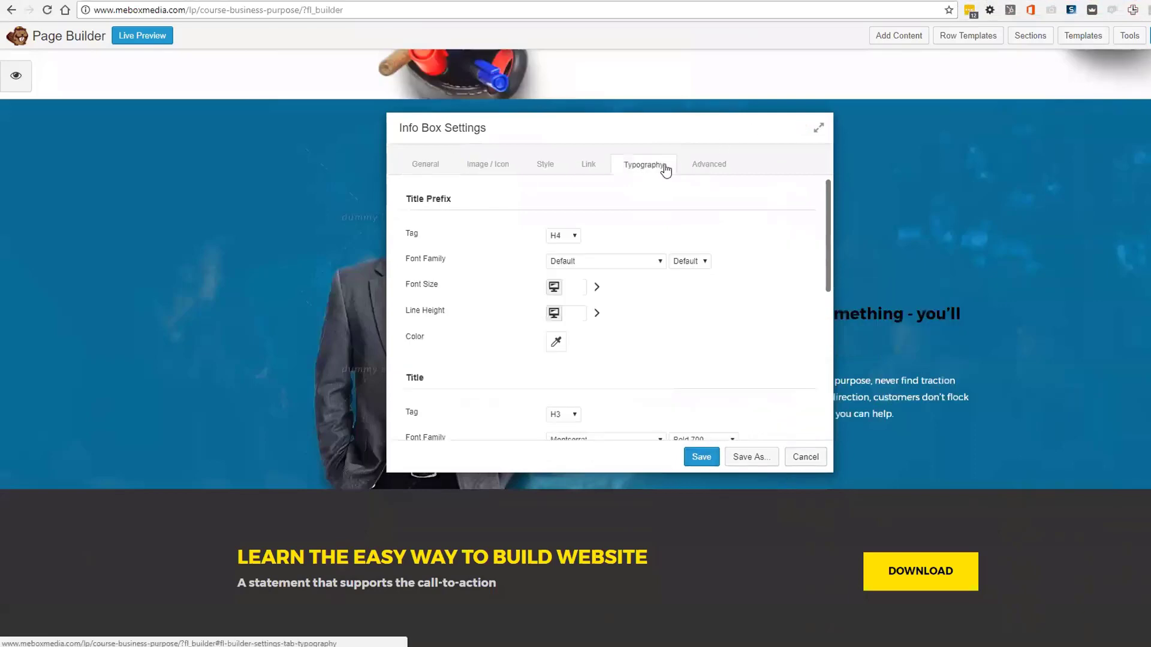
left_click(557, 344)
left_click(607, 532)
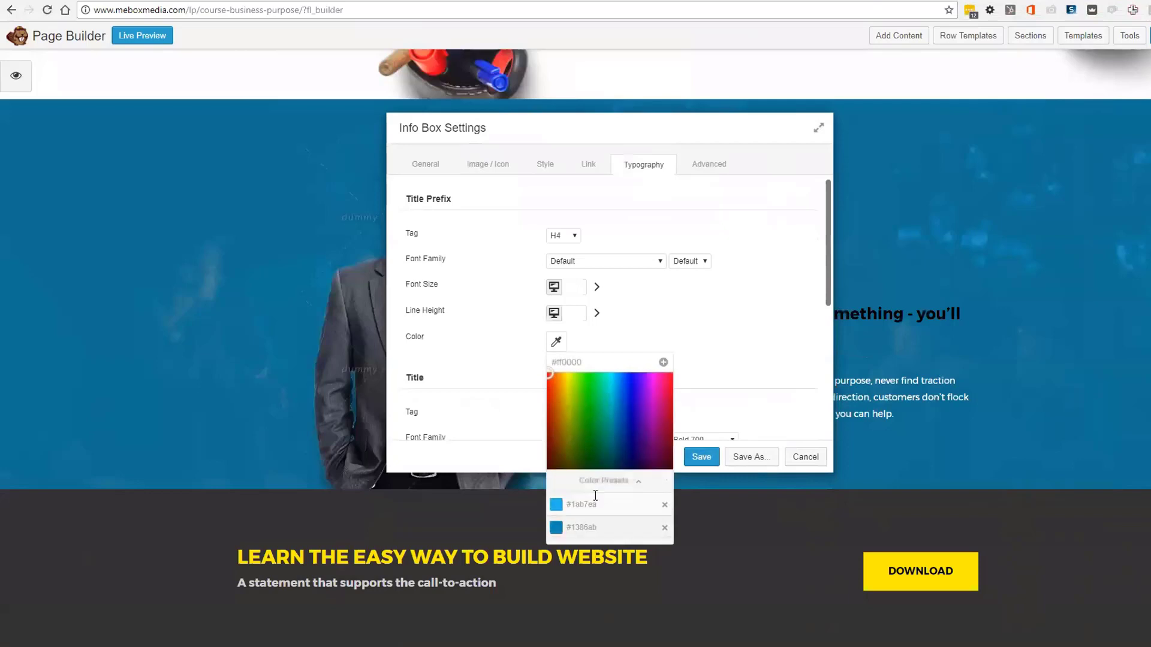
left_click(728, 334)
scroll(728, 334, "down", 4)
left_click(557, 329)
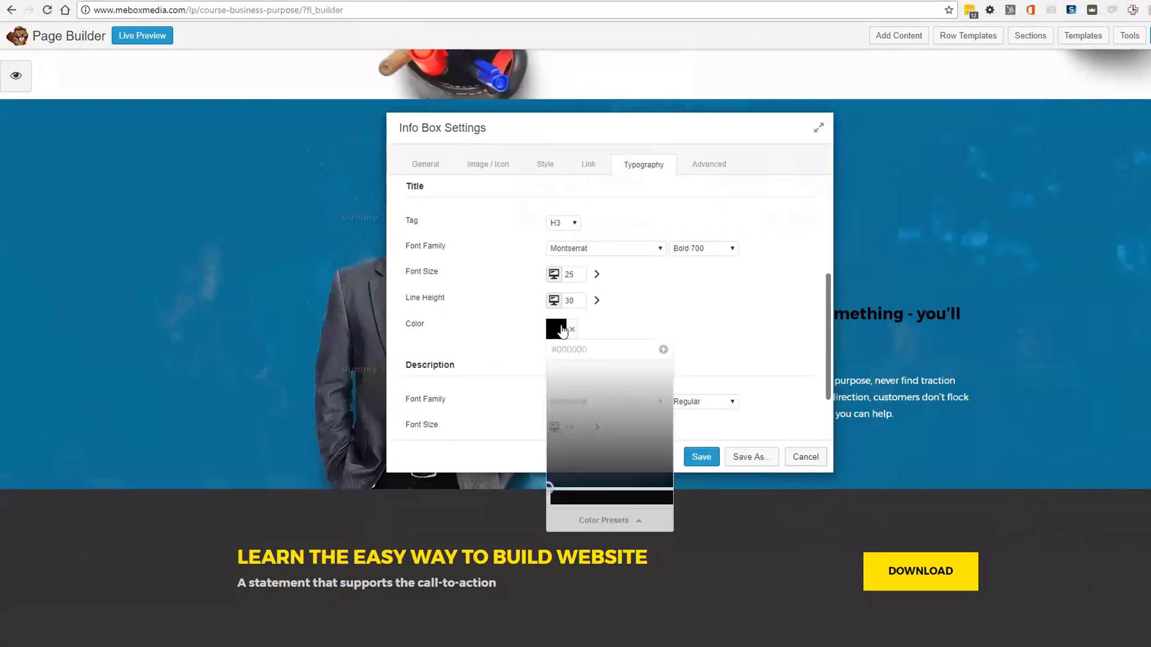
left_click(602, 520)
left_click(577, 418)
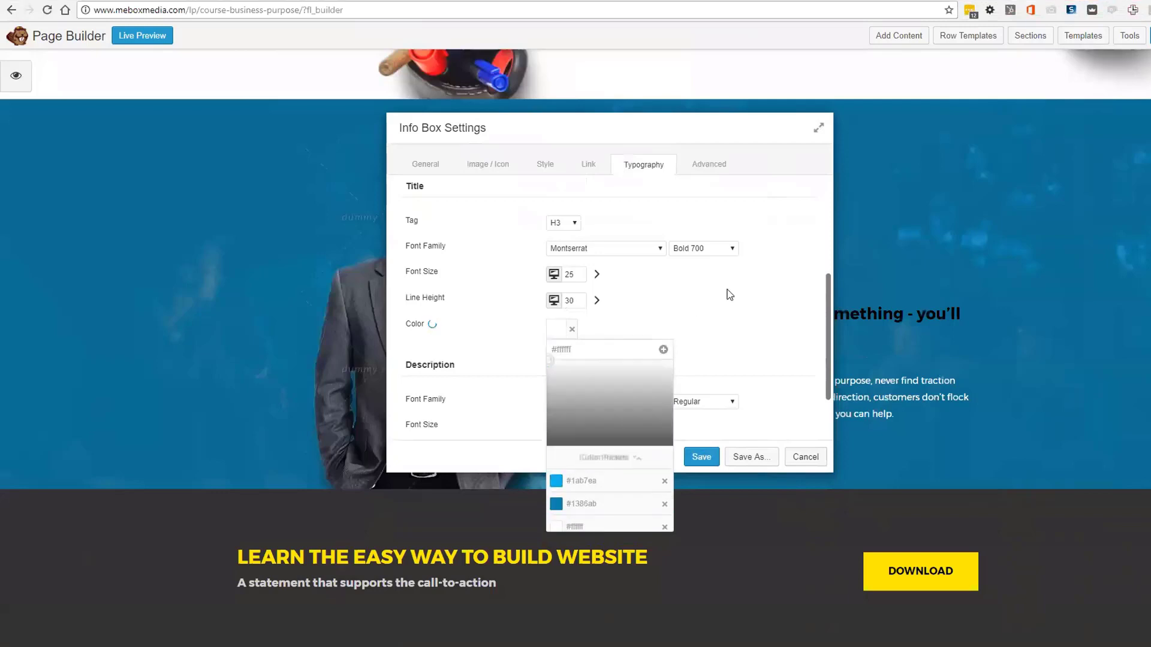
Set the info box's description color to the white preset #ffffff
left_click(731, 358)
scroll(731, 358, "down", 2)
left_click(554, 409)
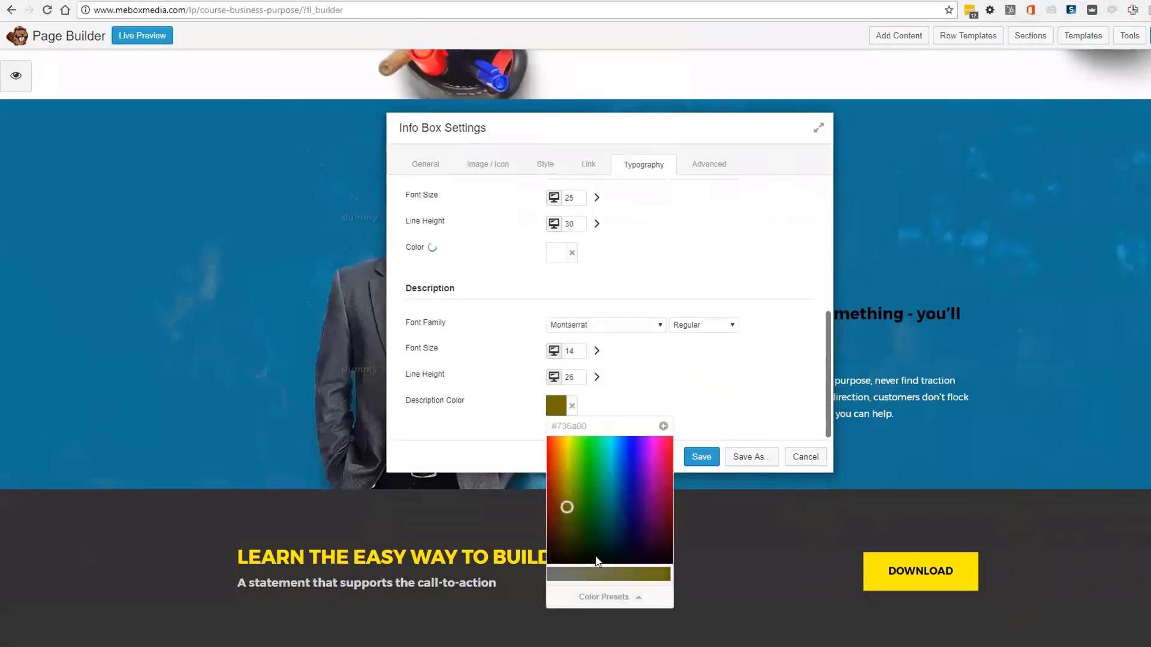
left_click(604, 596)
left_click(599, 570)
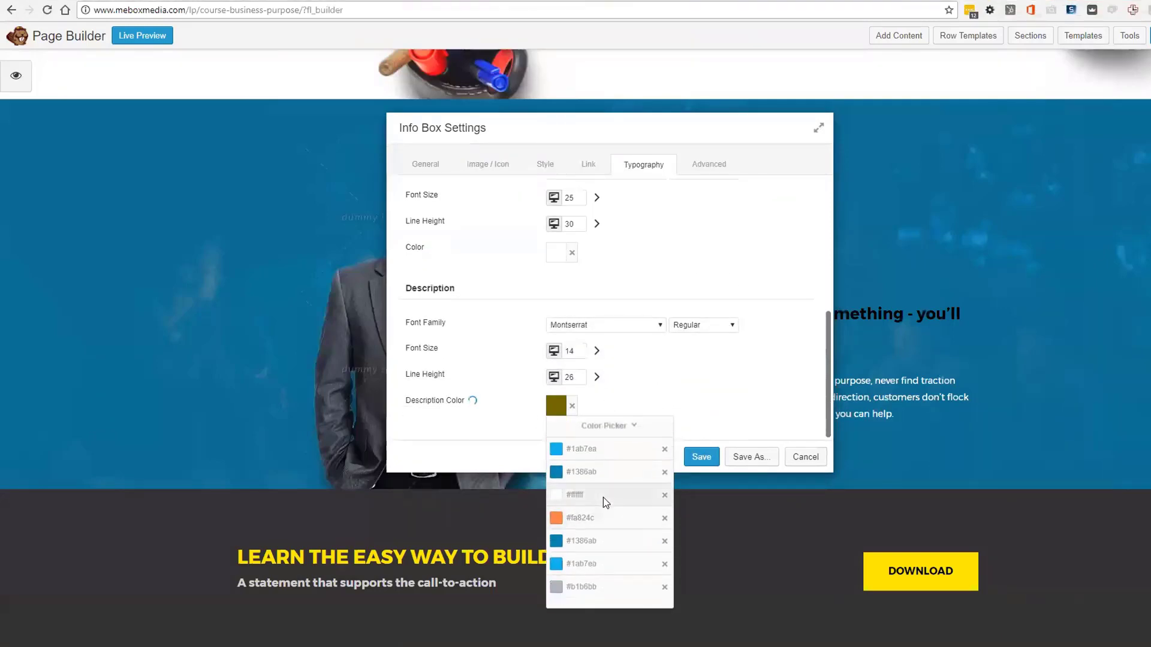
left_click(699, 381)
scroll(698, 381, "up", 5)
Set the info box's separator color to the grey preset #b1b6bb and save the module settings
left_click_drag(667, 138, 638, 95)
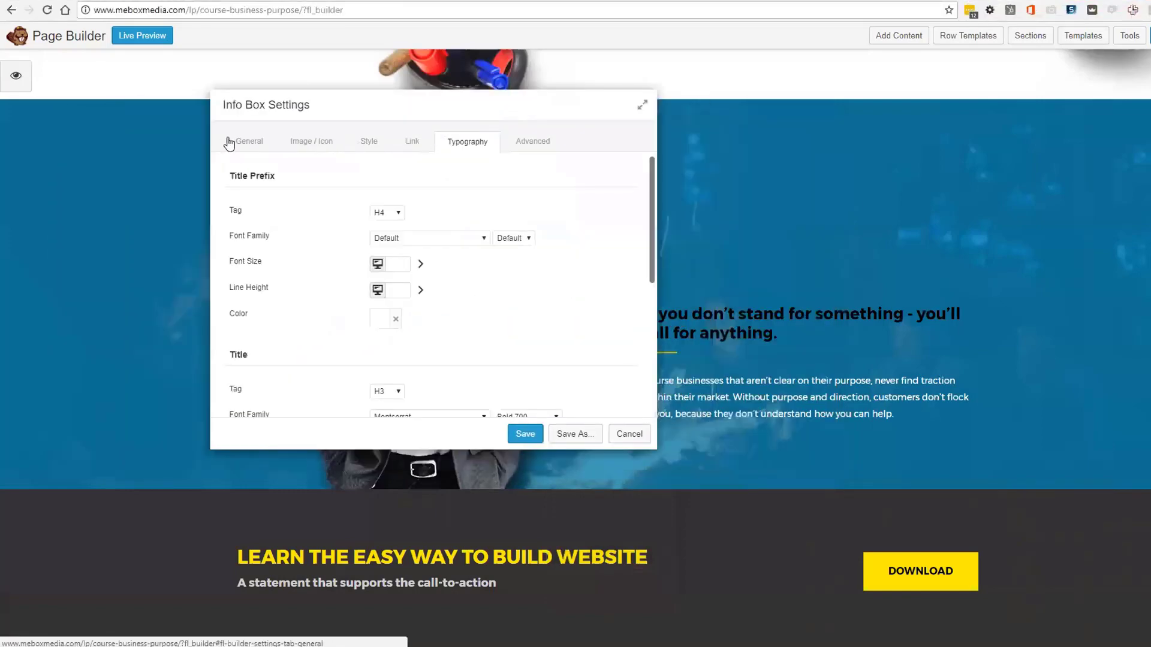
left_click(229, 144)
scroll(411, 351, "down", 10)
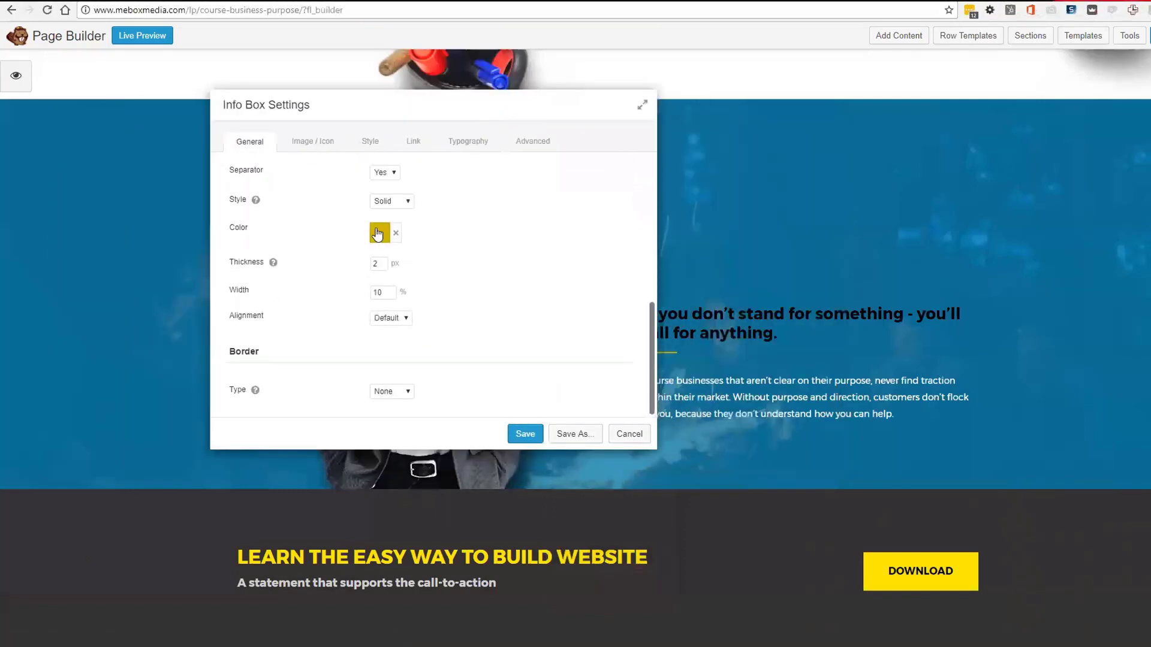
left_click(377, 234)
left_click(427, 414)
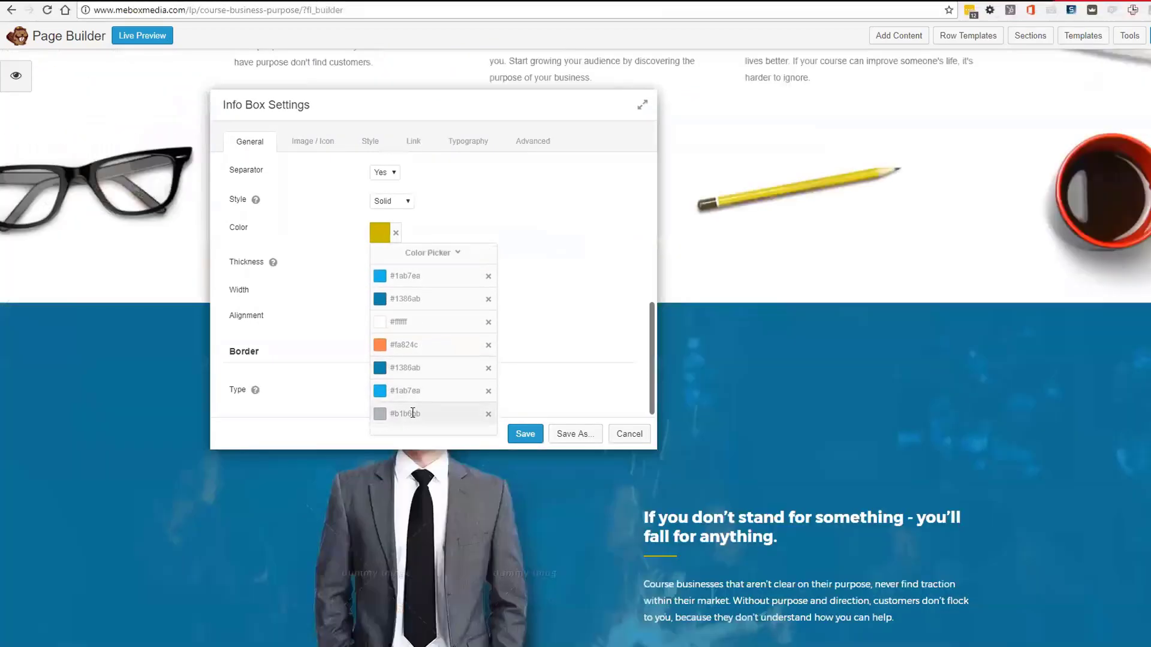
left_click(407, 414)
left_click(584, 327)
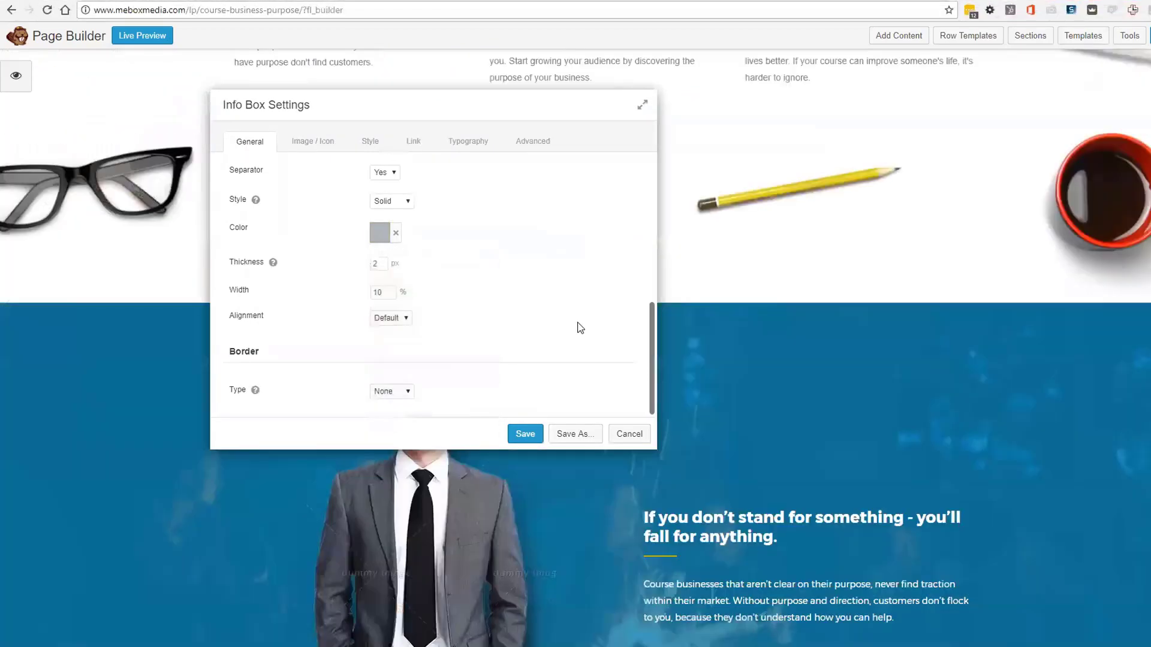
left_click(525, 434)
Delete the photo of the man in a suit from the blue section
scroll(722, 371, "down", 3)
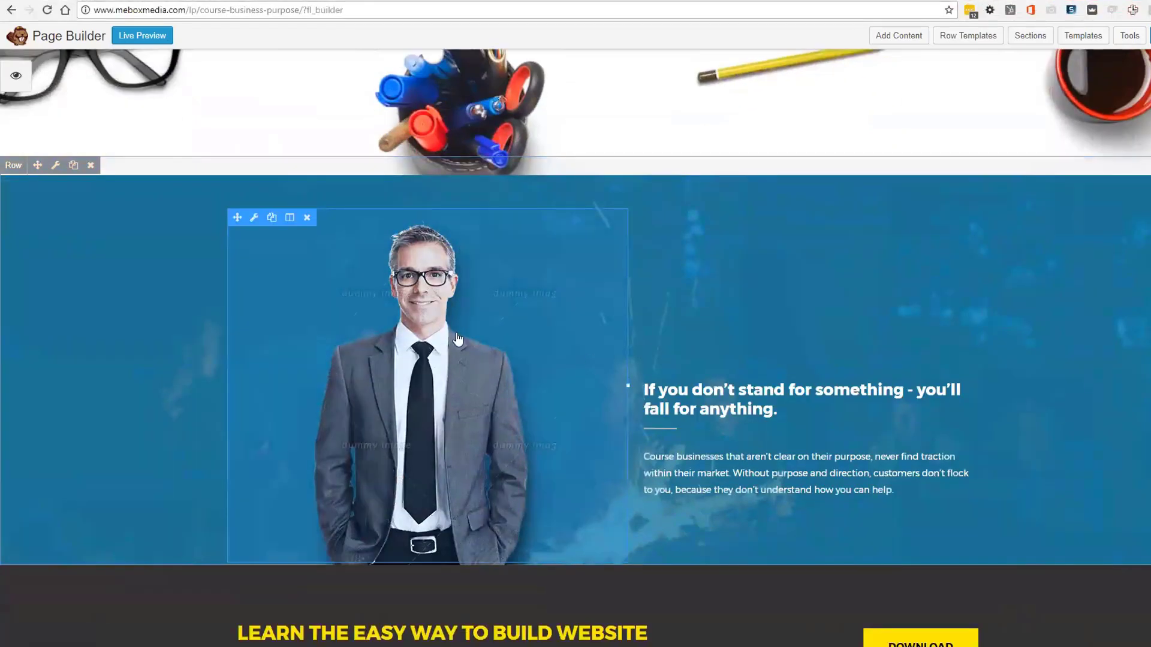
left_click(307, 217)
left_click(660, 84)
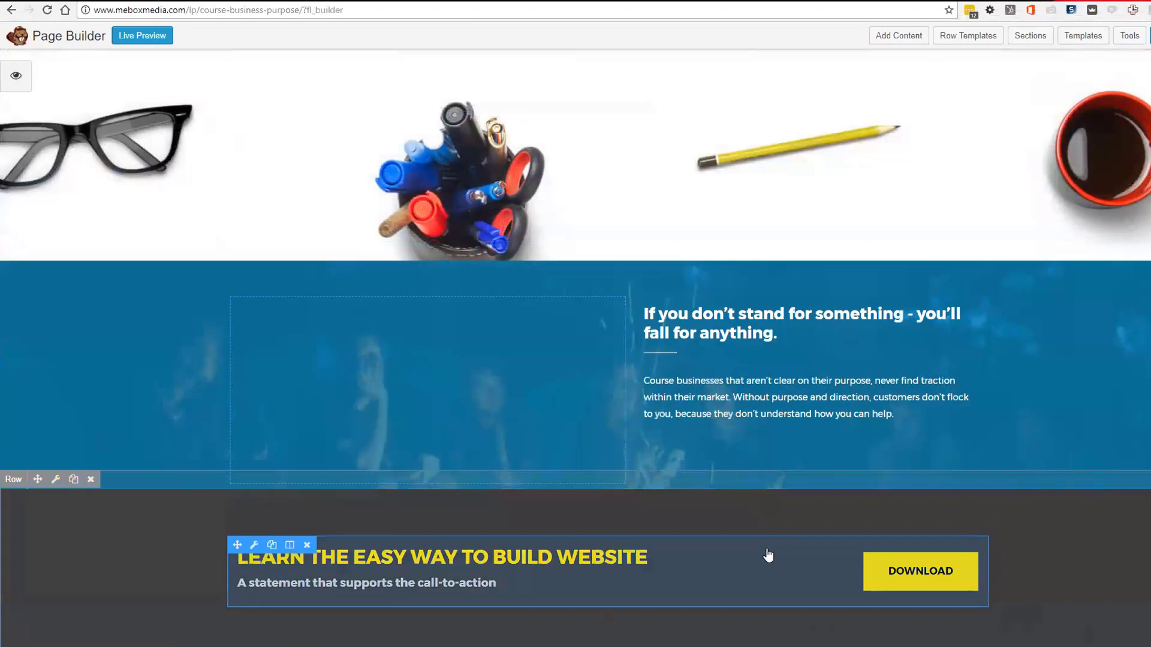
scroll(715, 440, "up", 4)
scroll(715, 440, "down", 4)
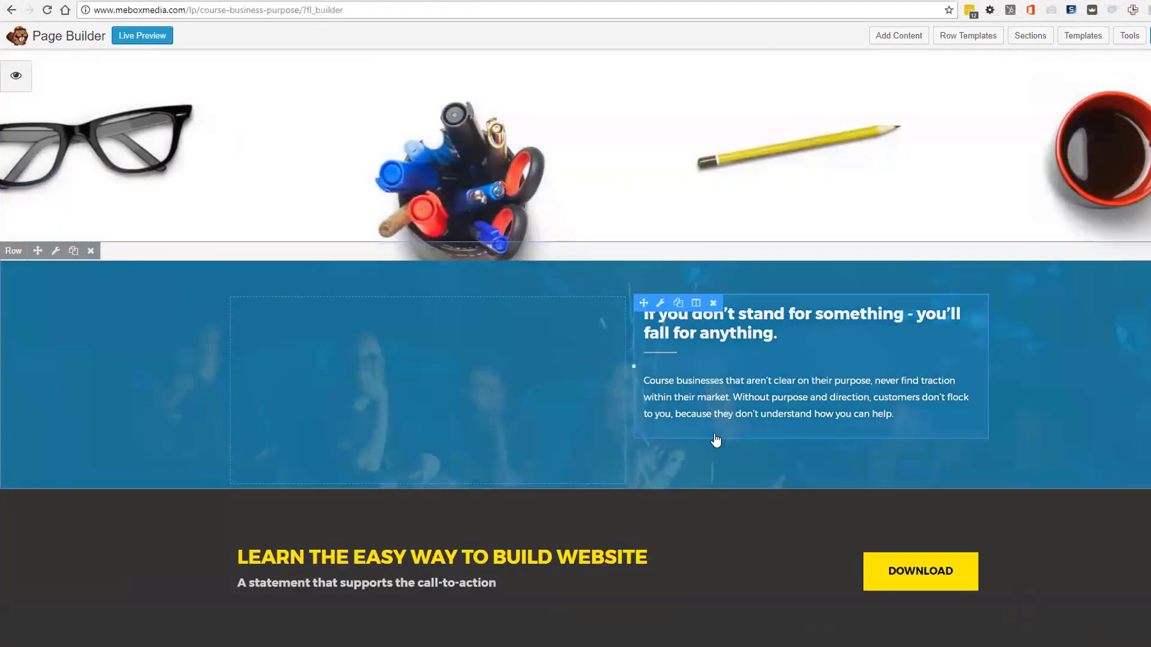
Replace the call to action's title with "Discover your business' purpose" and its description with the "Download the ultimate worksheet" paragraph, both copied from the Google Docs document
left_click(460, 545)
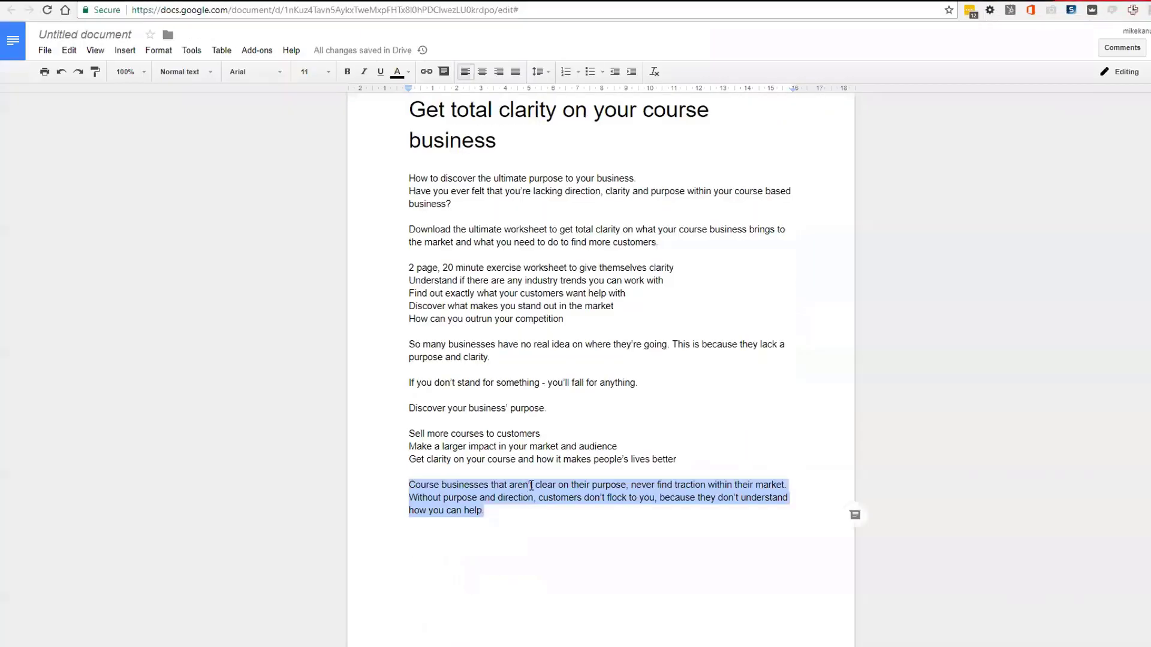
left_click_drag(567, 418, 395, 406)
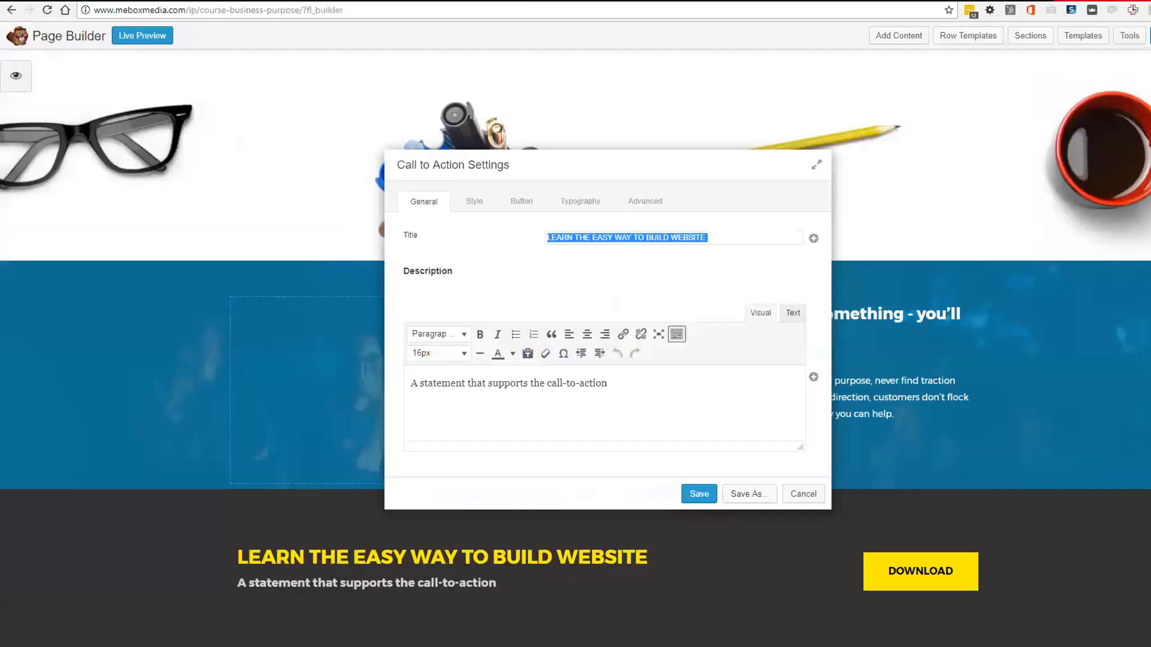
type("Discover your business’ purpose.")
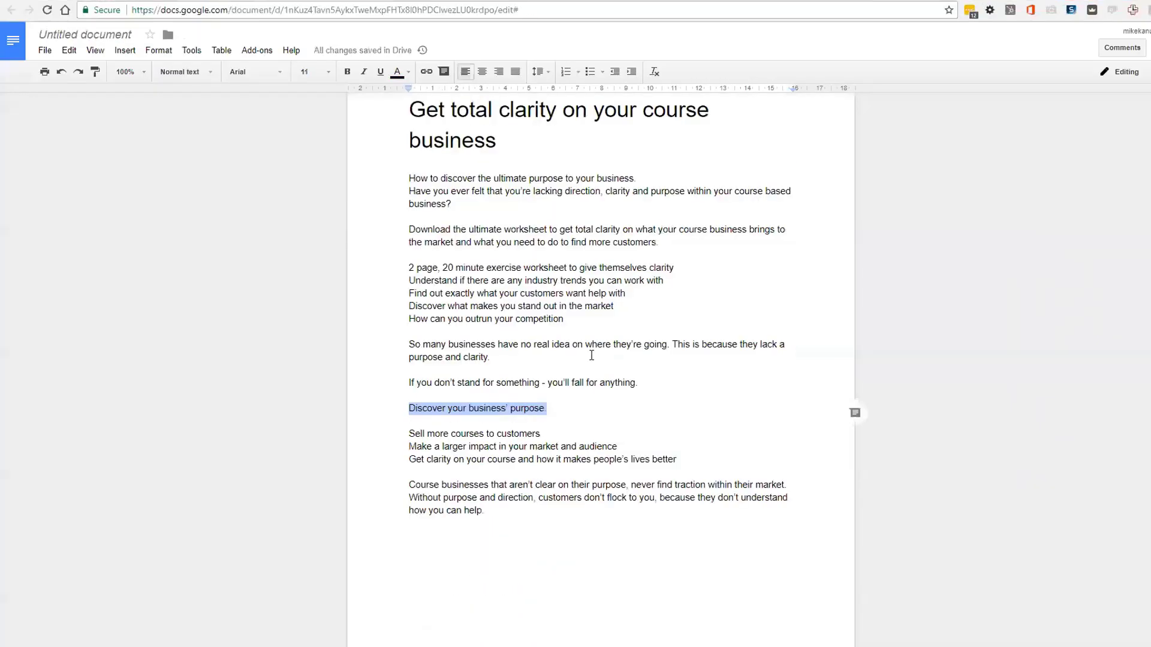
left_click_drag(658, 242, 380, 232)
key("ctrl+c")
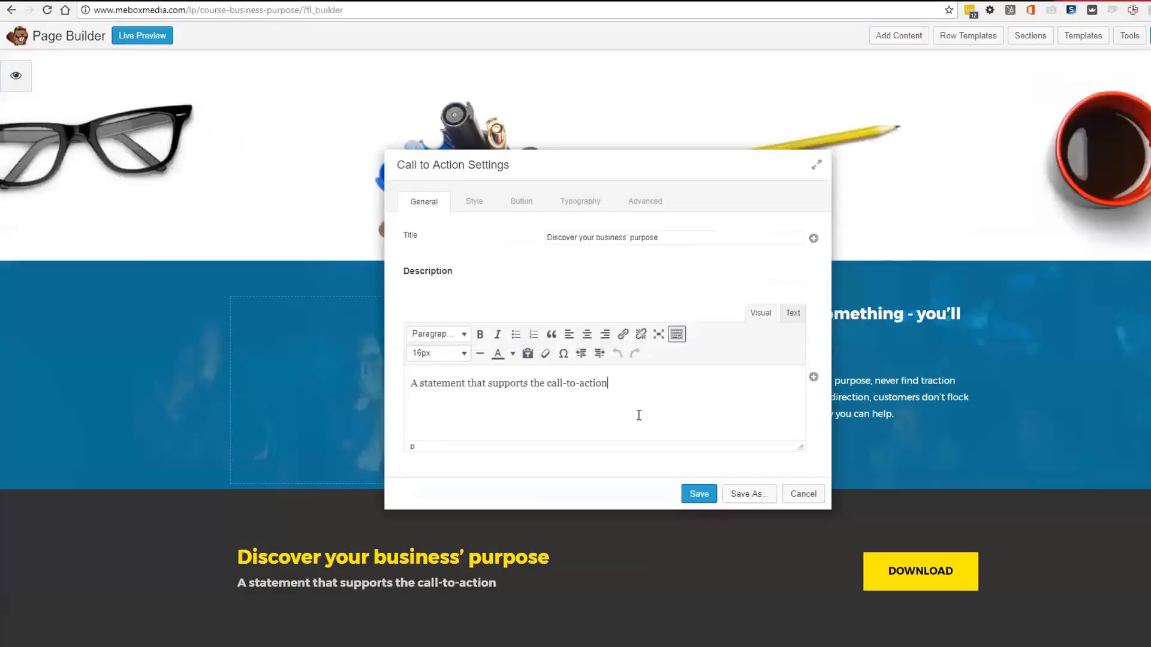
triple_click(603, 384)
key("ctrl+v")
Set the call to action's title color to the blue preset #1386ab
left_click(580, 202)
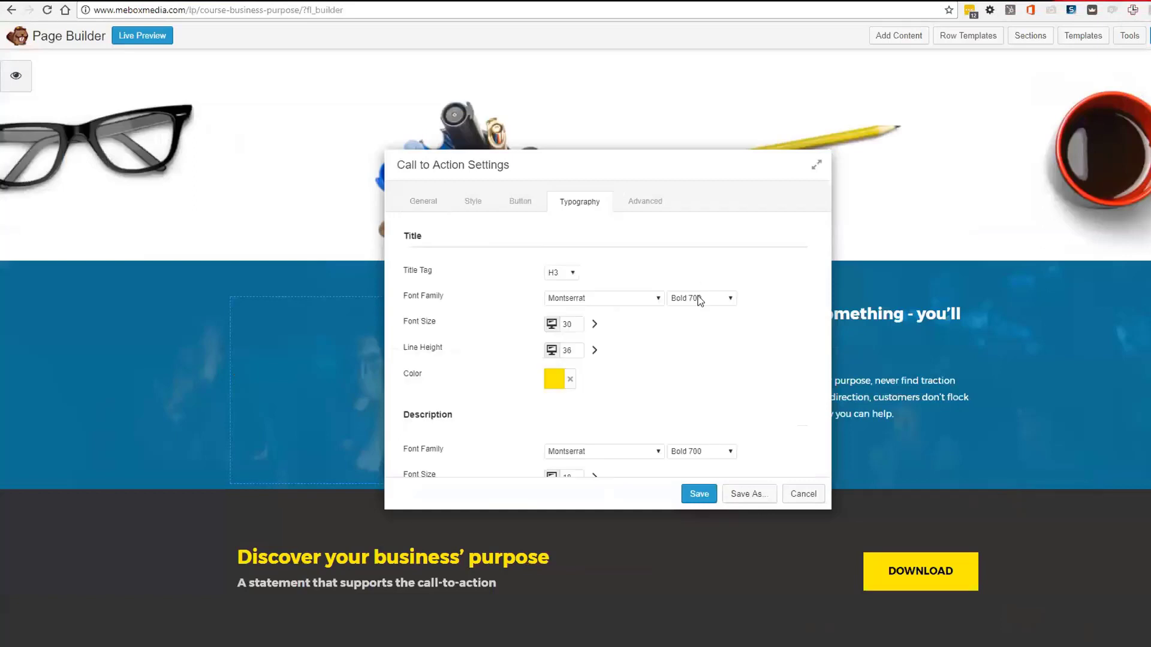
left_click(564, 385)
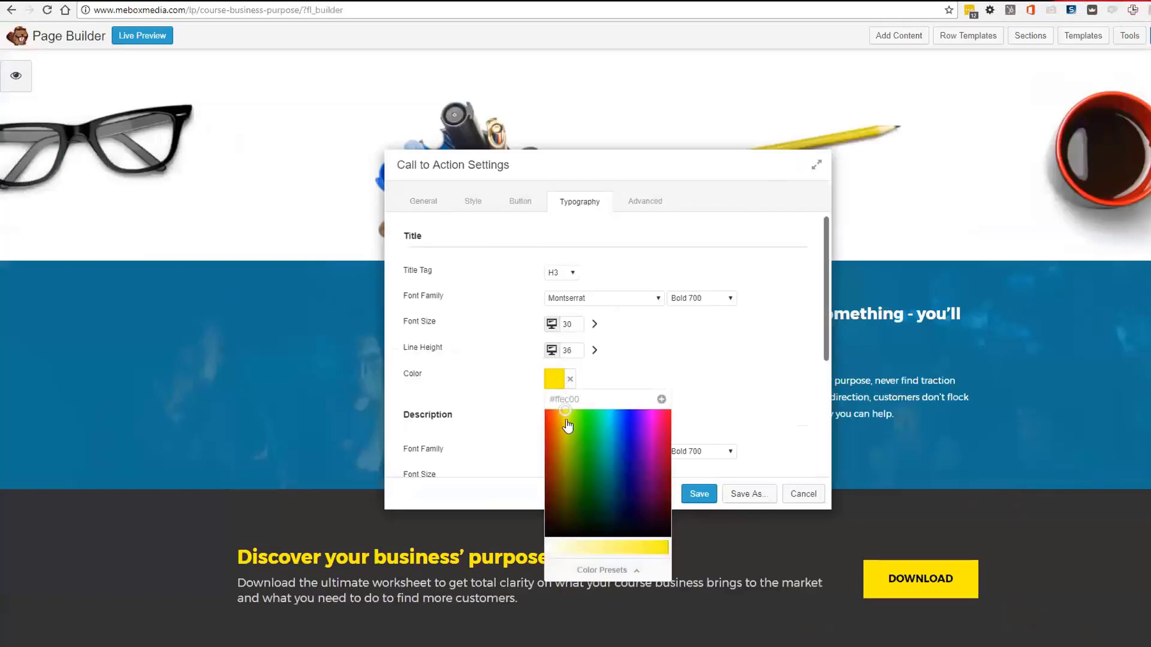
left_click(589, 569)
left_click(598, 446)
left_click(680, 382)
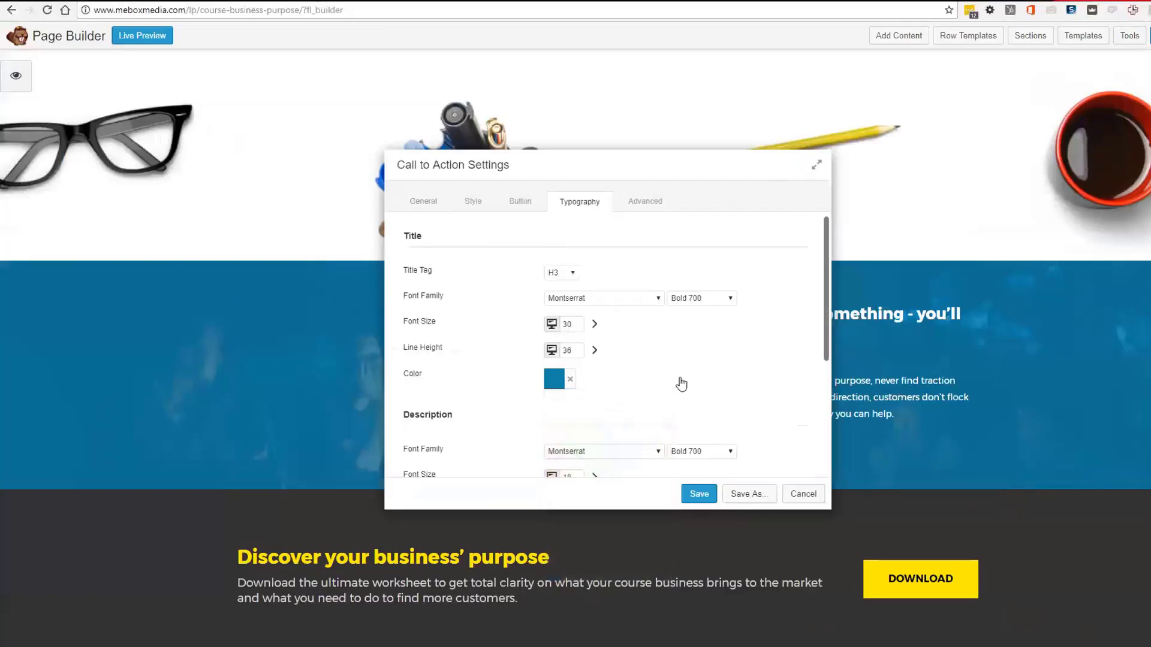
Set the call to action's description and title font families to Default
scroll(623, 391, "down", 3)
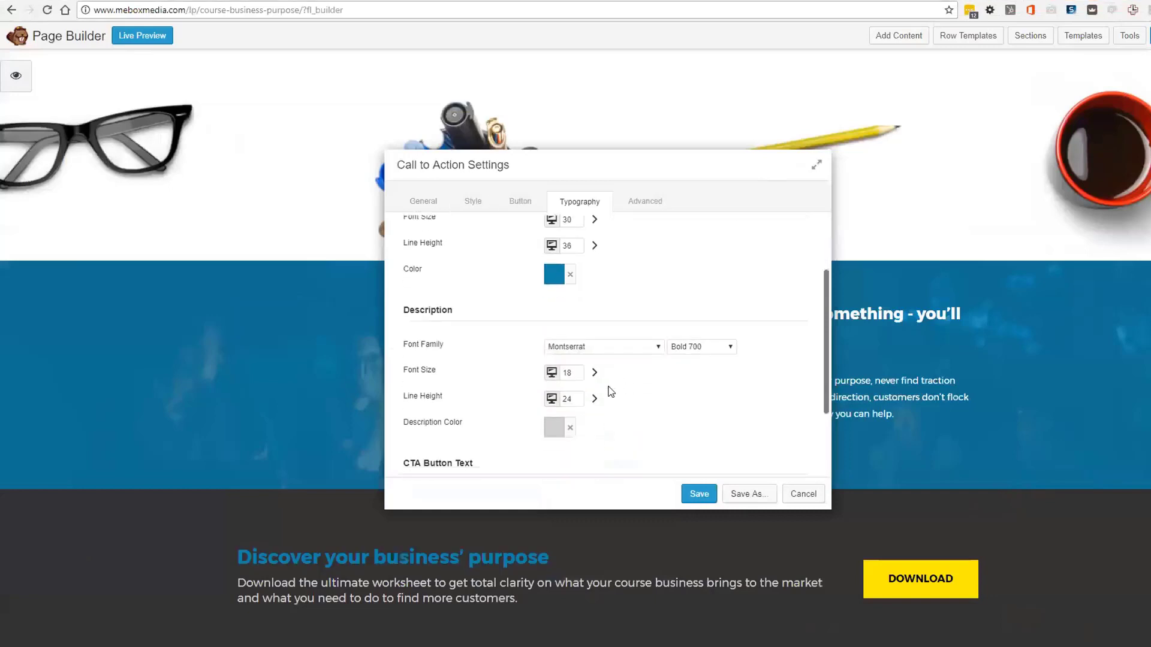
left_click(604, 324)
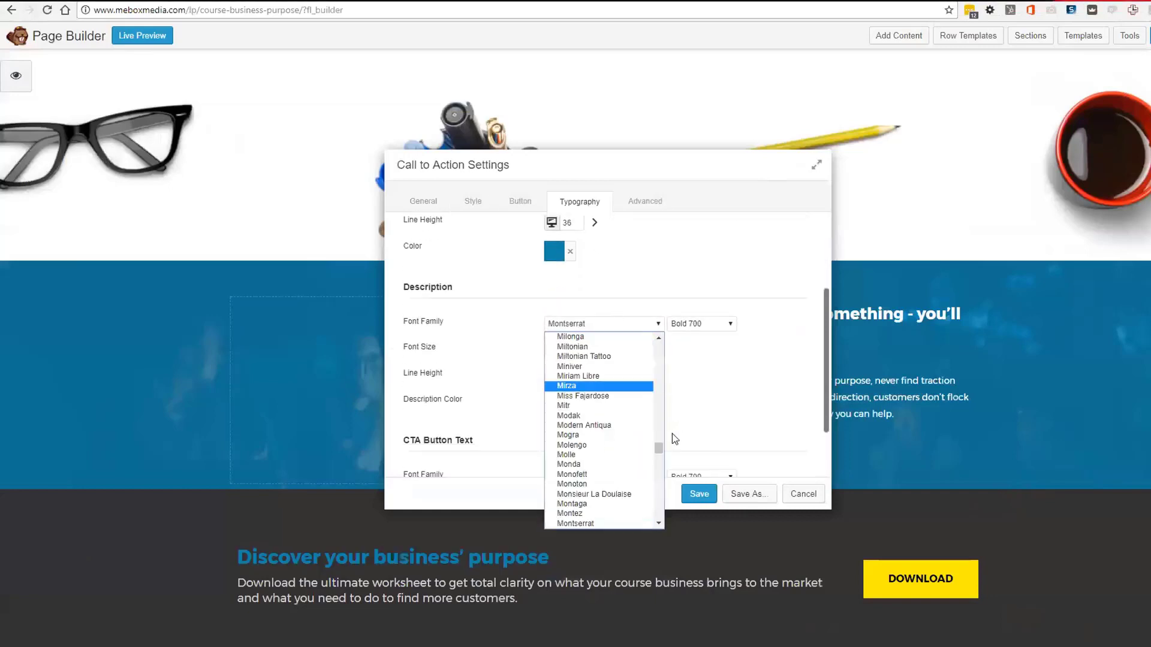
scroll(635, 383, "up", 20)
left_click(640, 337)
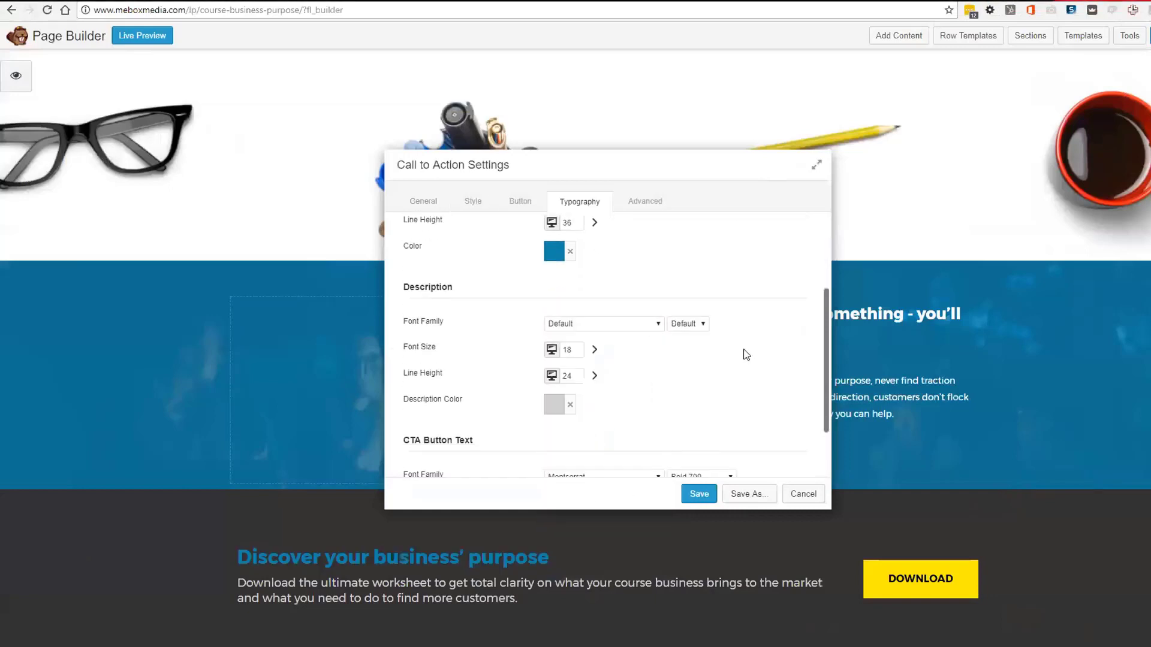
scroll(728, 420, "up", 3)
left_click(602, 299)
scroll(649, 404, "up", 20)
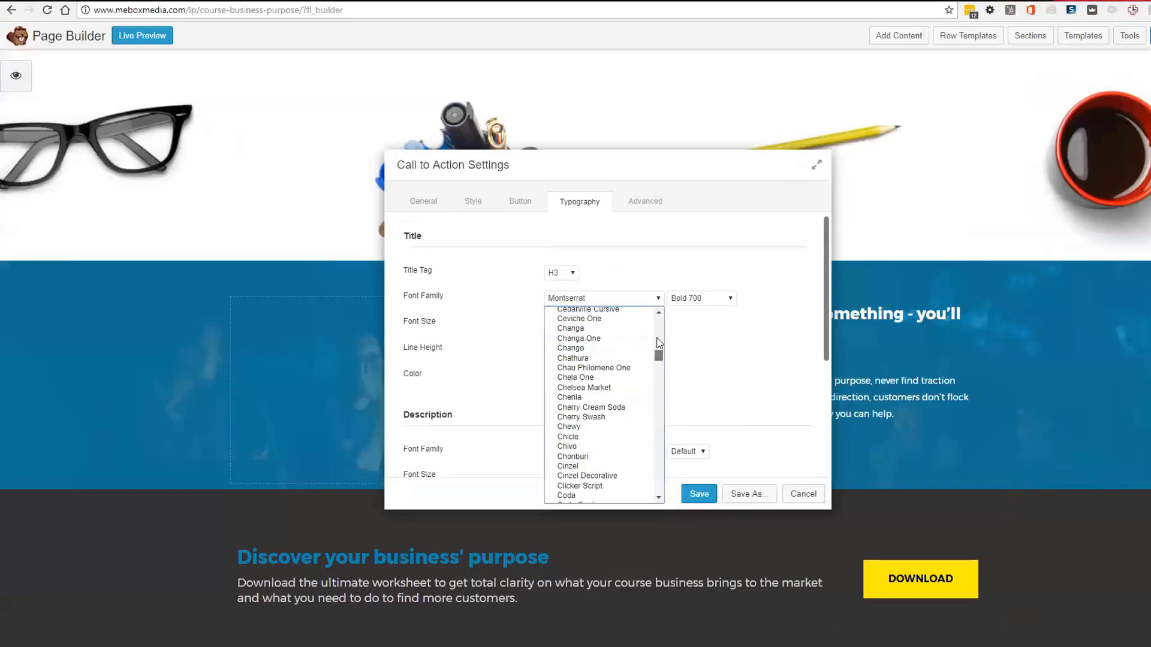
left_click(629, 312)
Set the call to action's button text font family to Default
scroll(699, 336, "down", 3)
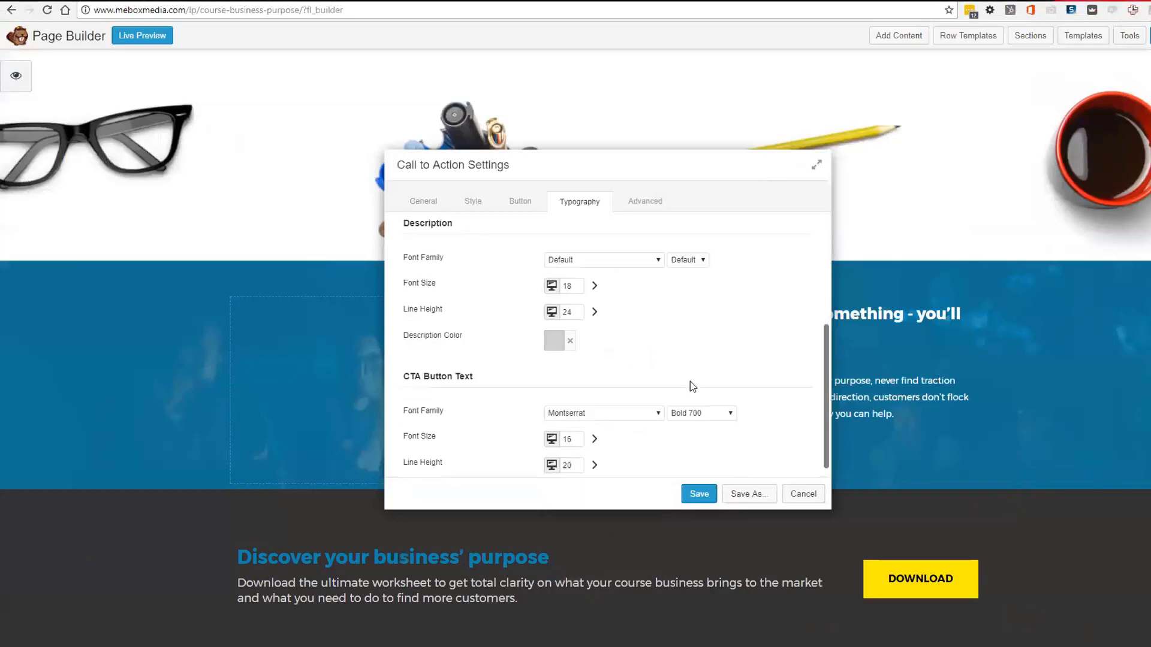
left_click(653, 413)
left_click_drag(659, 538, 658, 495)
scroll(662, 461, "up", 15)
left_click(570, 428)
scroll(677, 372, "up", 5)
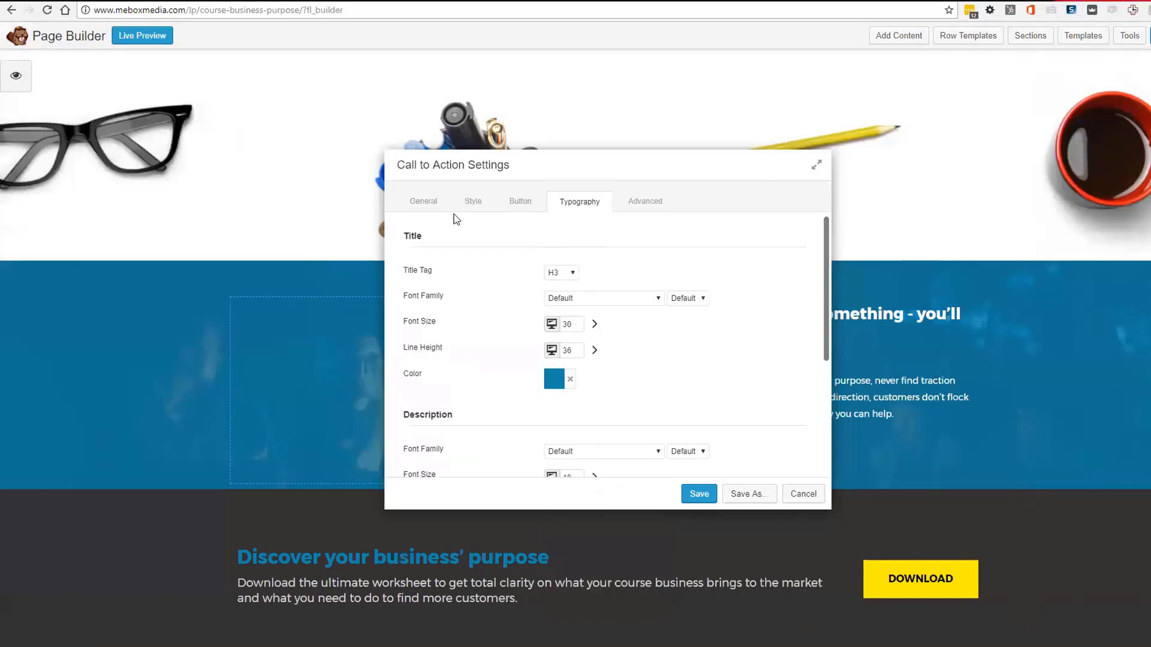
Review the call to action's button link, color and structure settings, and cancel the module changes
left_click(519, 202)
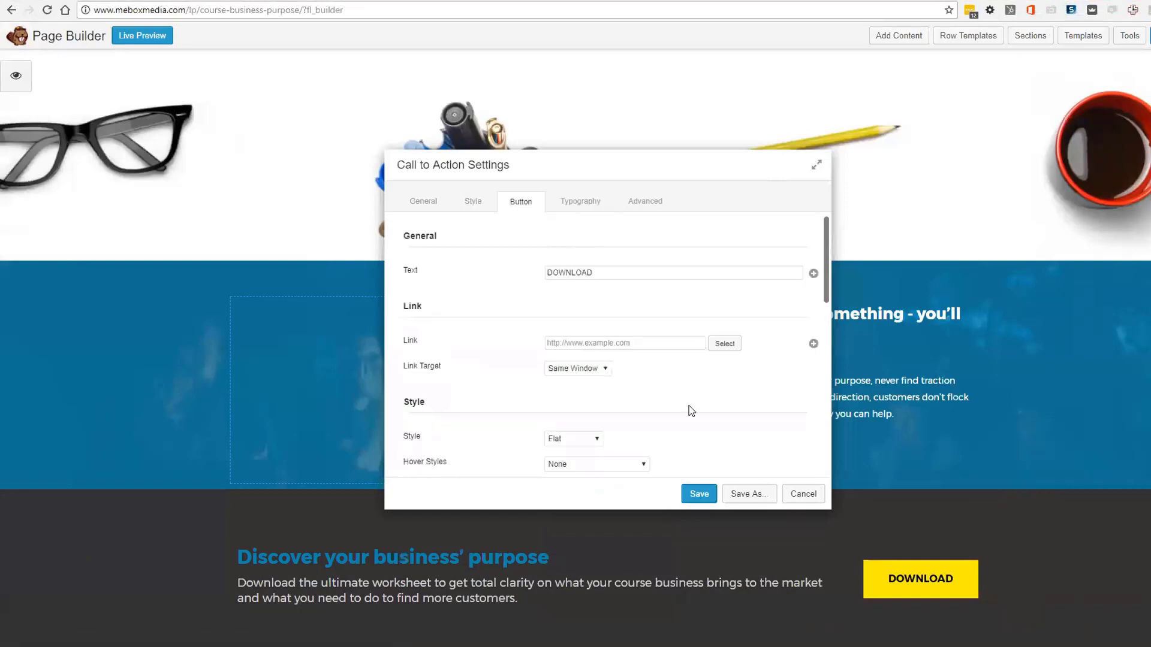
scroll(690, 408, "down", 10)
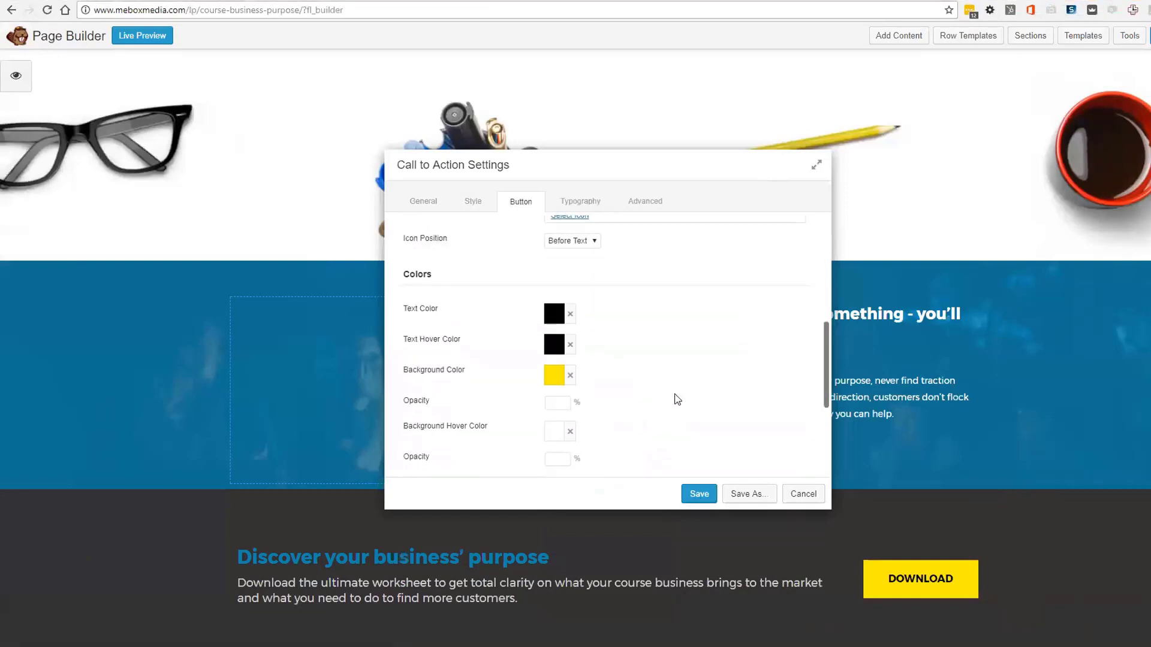
scroll(681, 400, "down", 1)
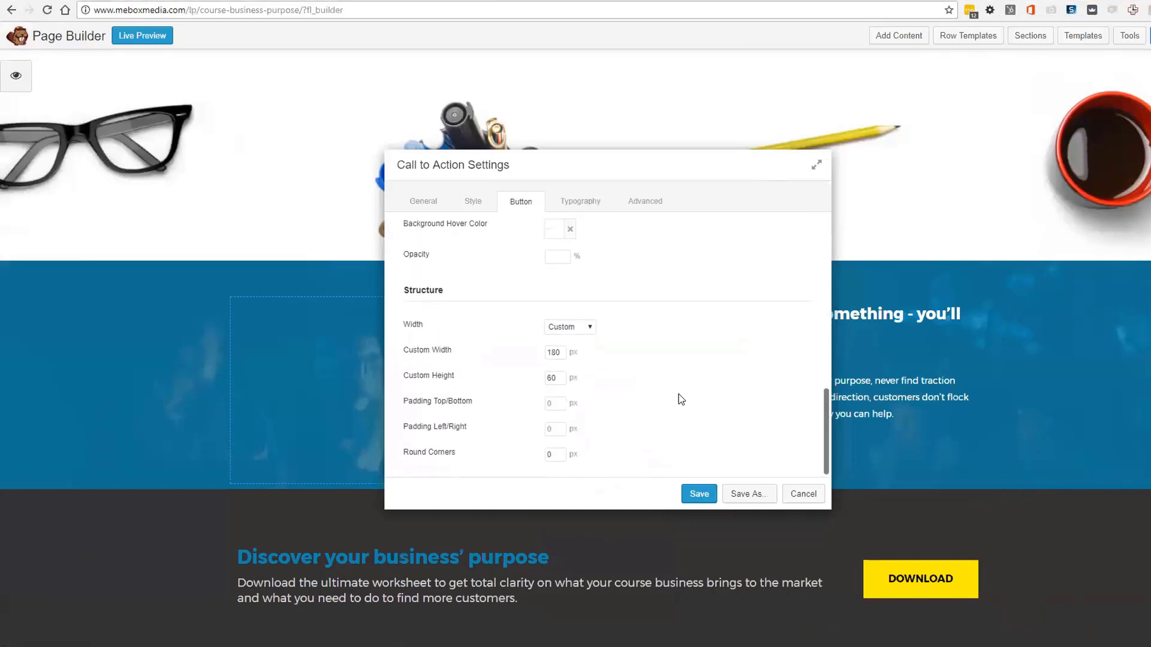
scroll(681, 400, "up", 10)
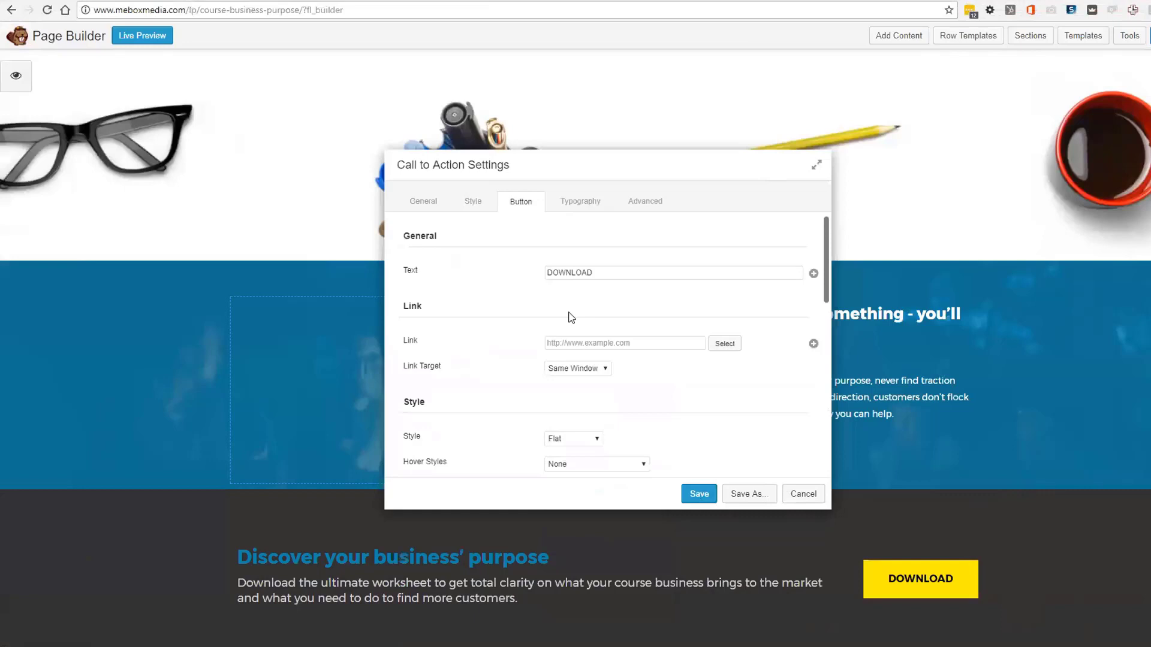
left_click(803, 494)
Add a UABB Heading module beneath the existing call to action in the dark row
left_click(902, 39)
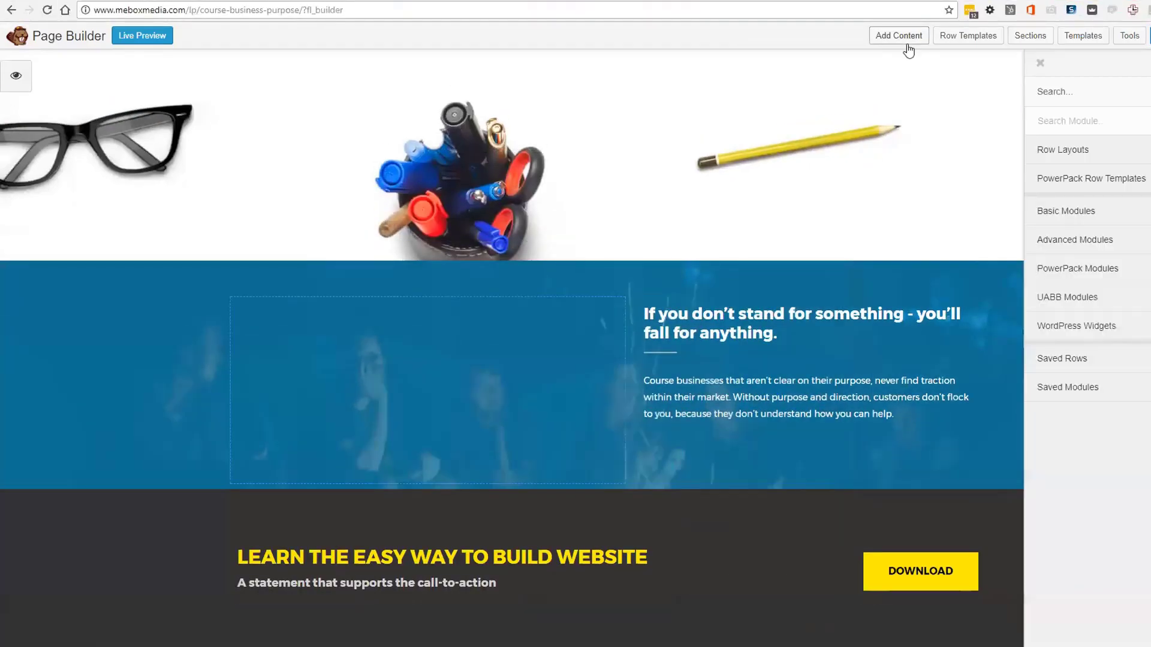
left_click(1121, 214)
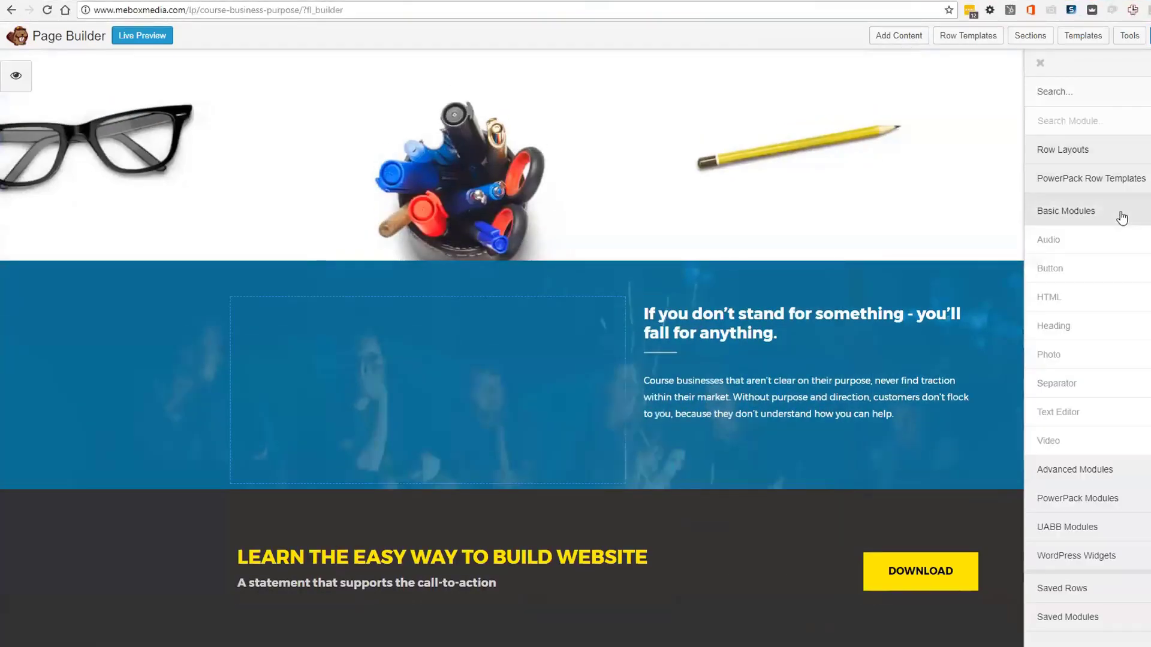
left_click(1082, 508)
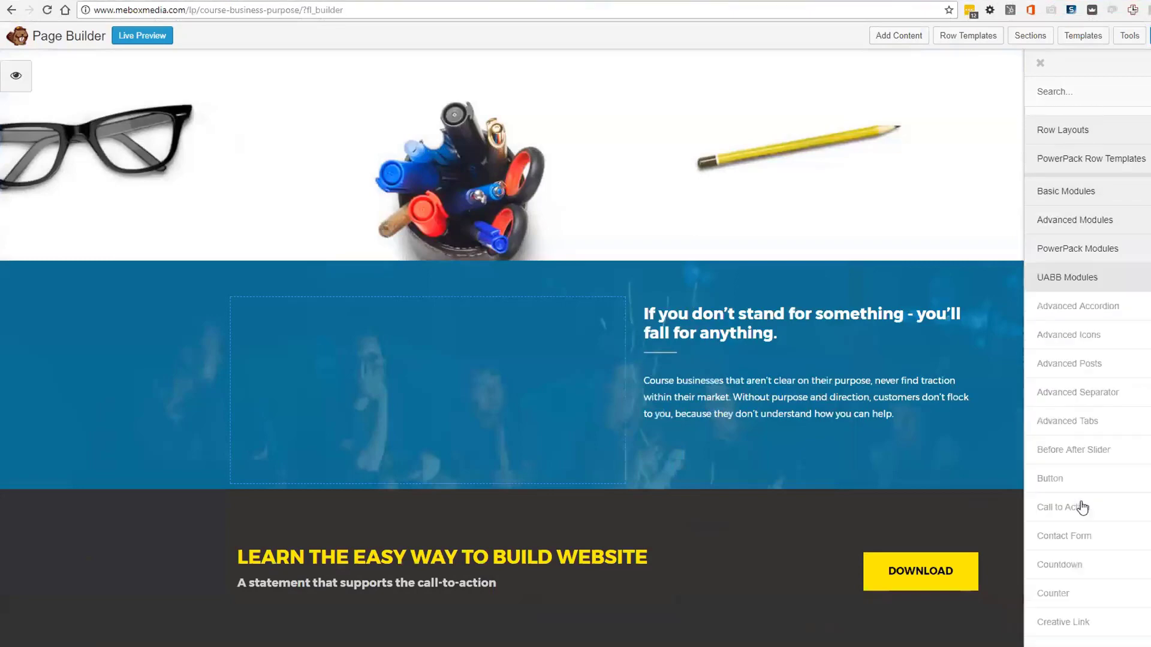
scroll(1082, 508, "down", 5)
scroll(1081, 503, "down", 7)
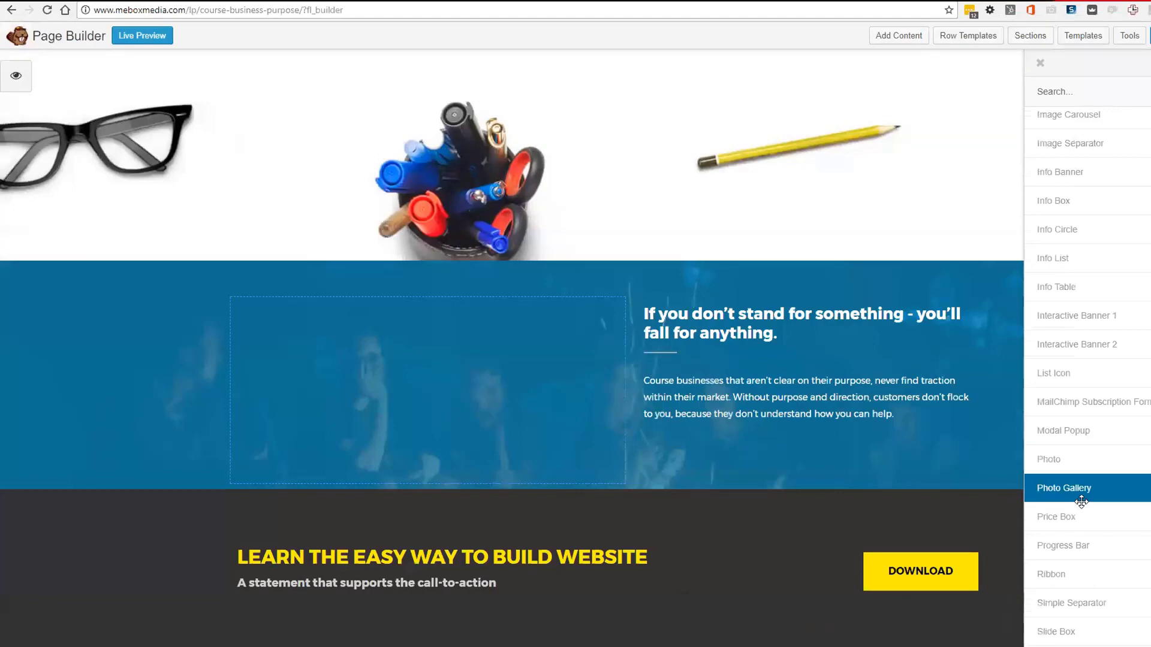
scroll(1081, 498, "up", 3)
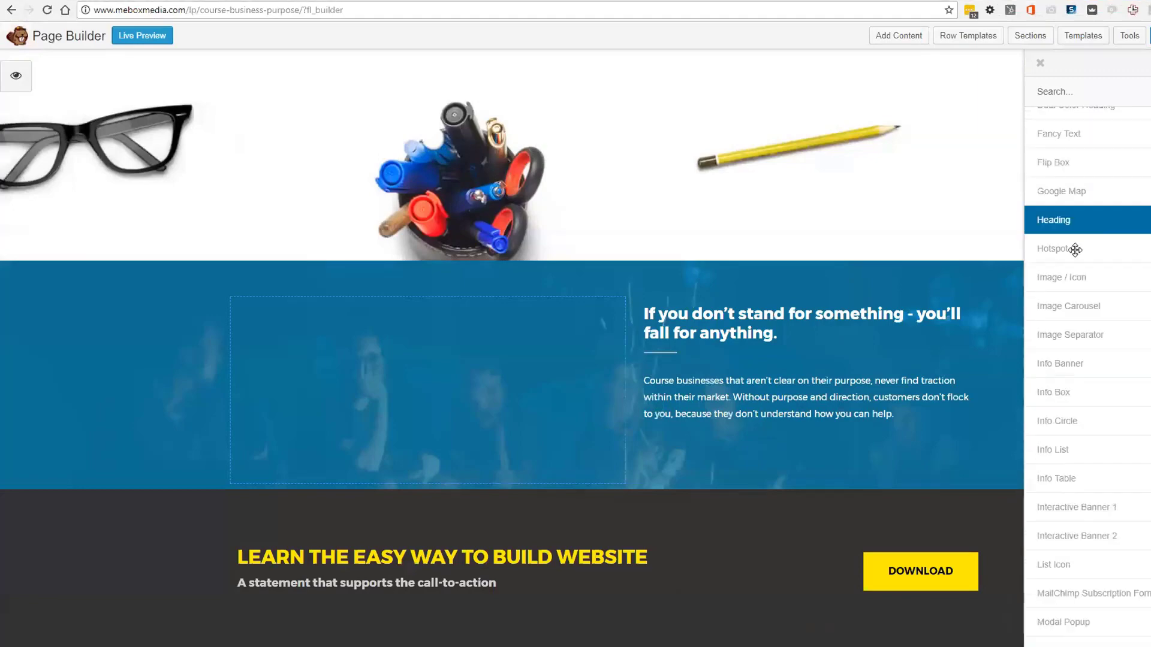
left_click_drag(1087, 216, 404, 614)
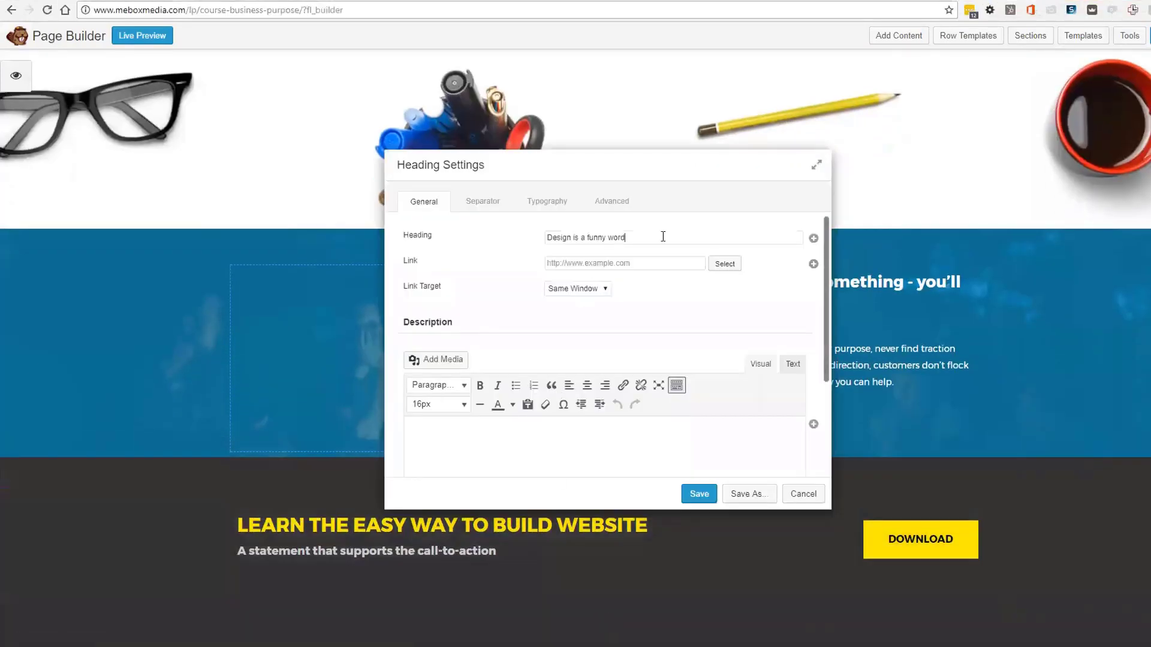
Fill the heading's description with the "Download the ultimate worksheet to get total clarity" paragraph and set its alignment to Left
left_click_drag(663, 236, 471, 247)
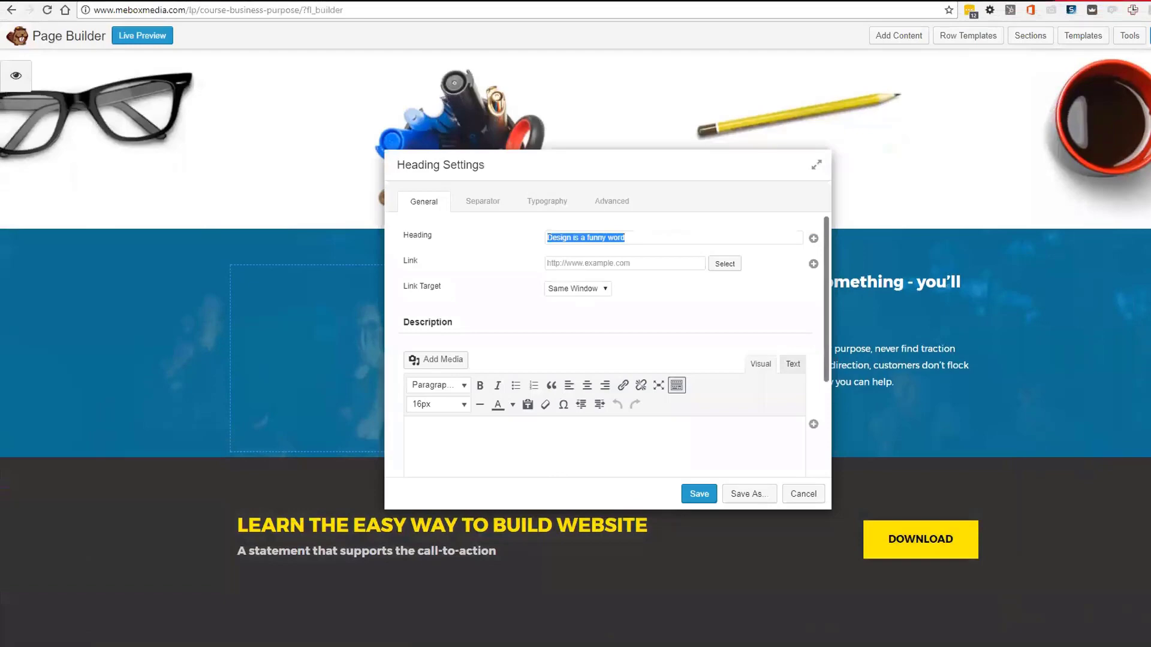
key("ctrl+v")
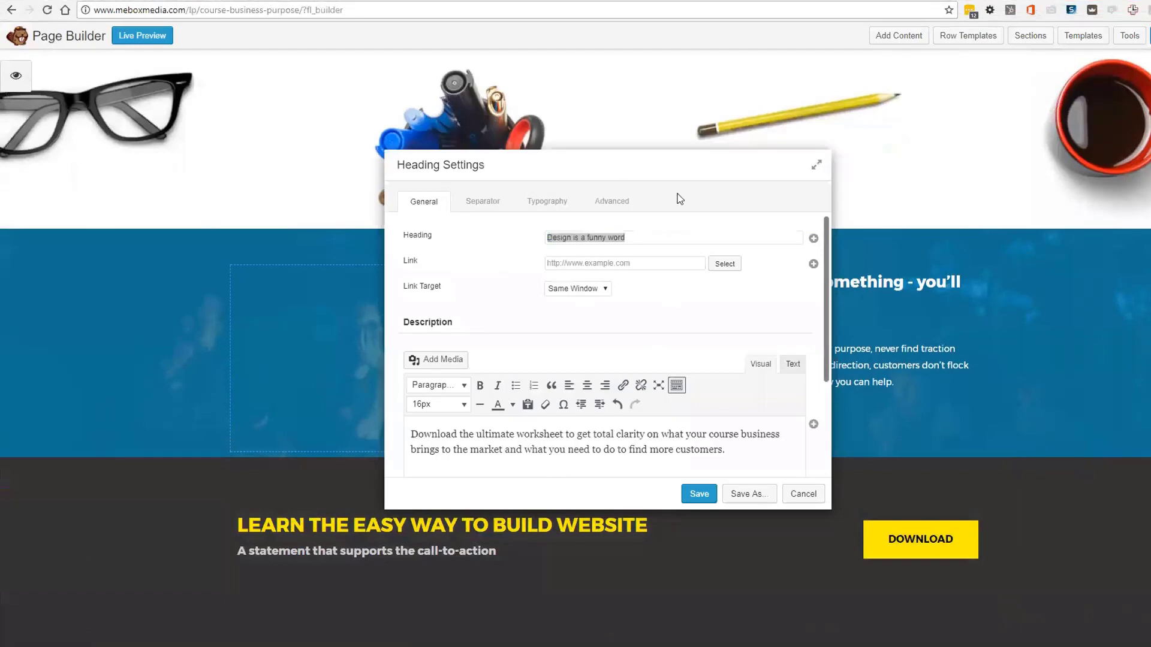
scroll(582, 432, "down", 2)
left_click(577, 420)
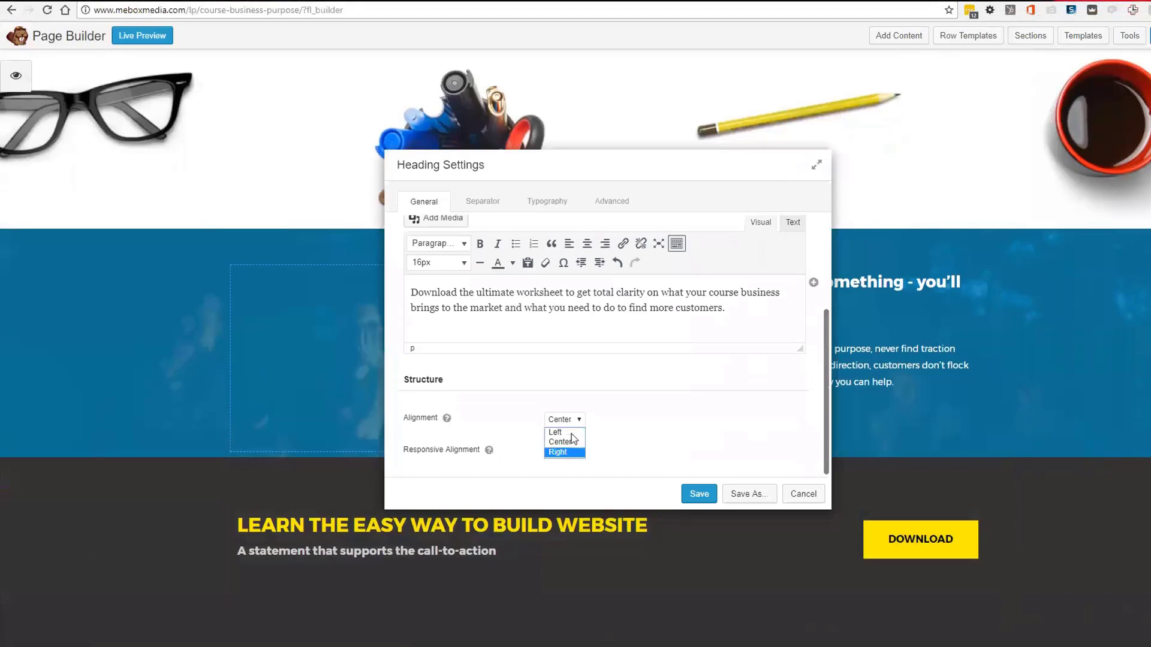
Copy "Discover your business' purpose" from the Google Docs copy document and use it as the module's heading text
scroll(572, 438, "up", 2)
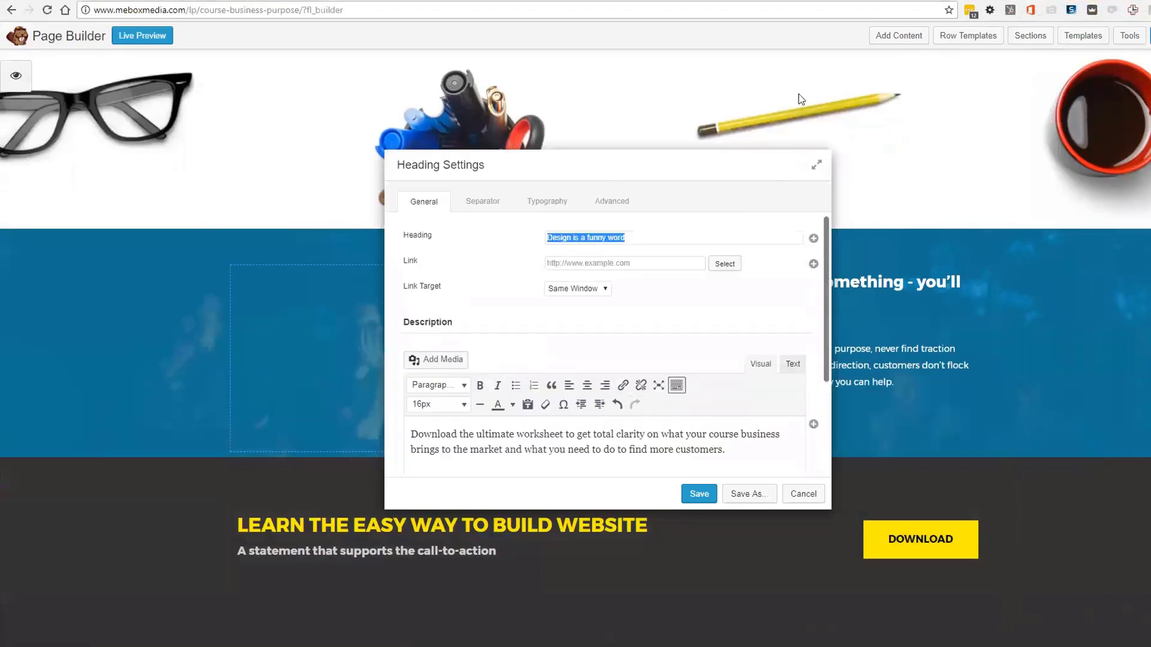
key("ctrl+Tab")
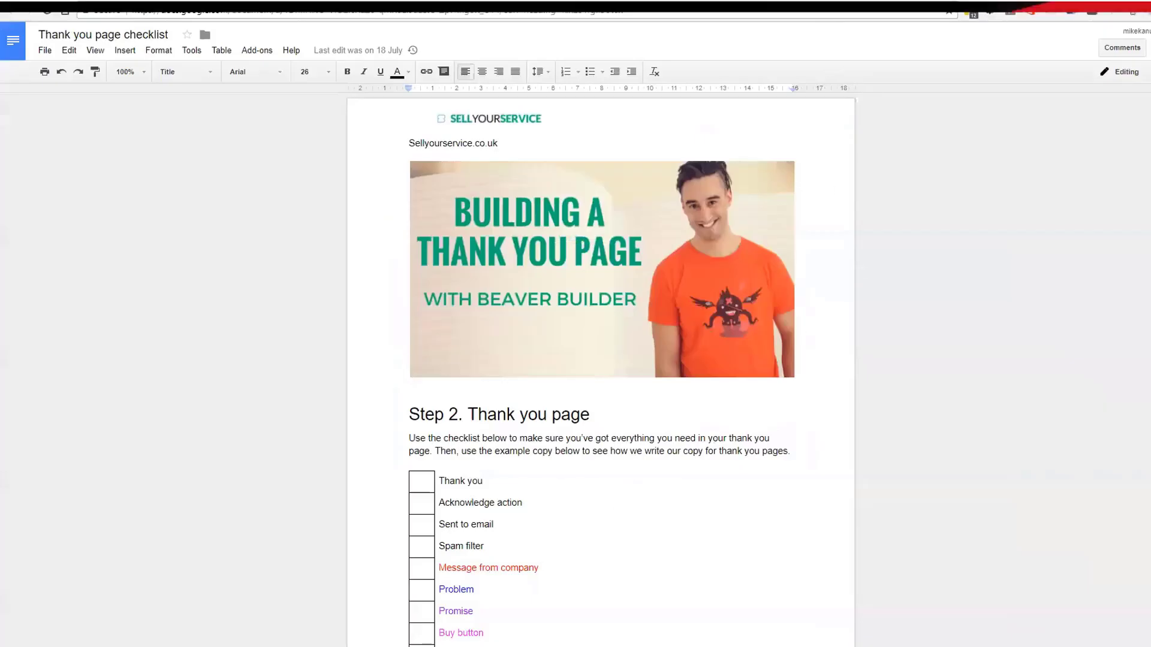
key("ctrl+Tab")
left_click_drag(562, 410, 282, 413)
key("ctrl+c")
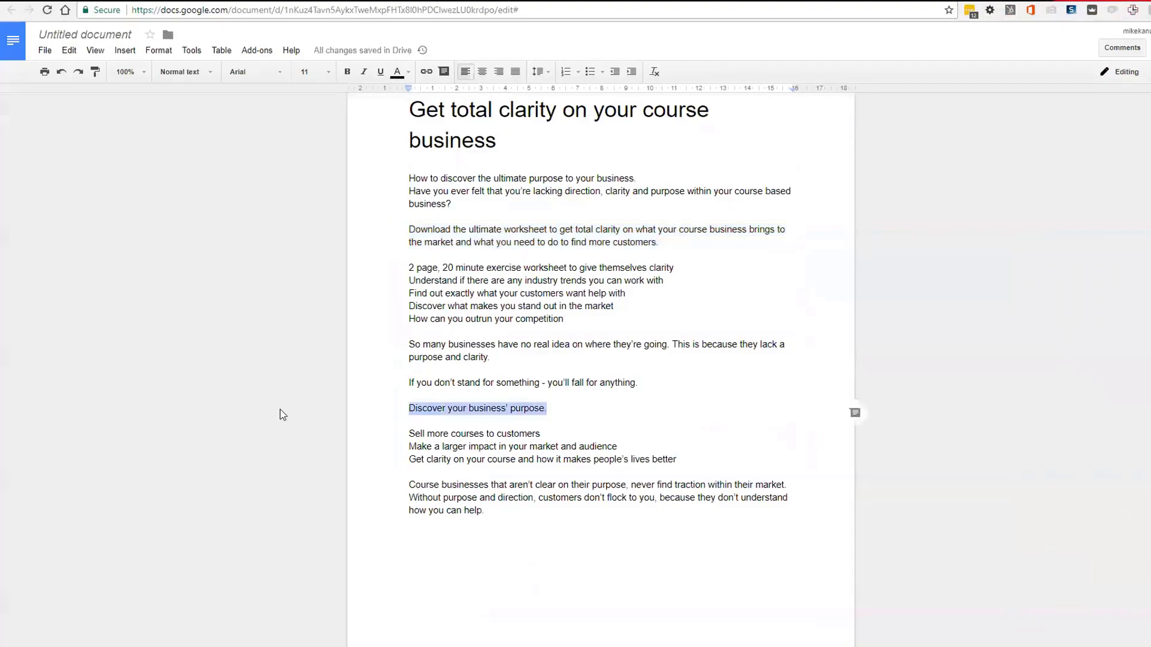
key("ctrl+shift+Tab")
key("ctrl+shift+Tab")
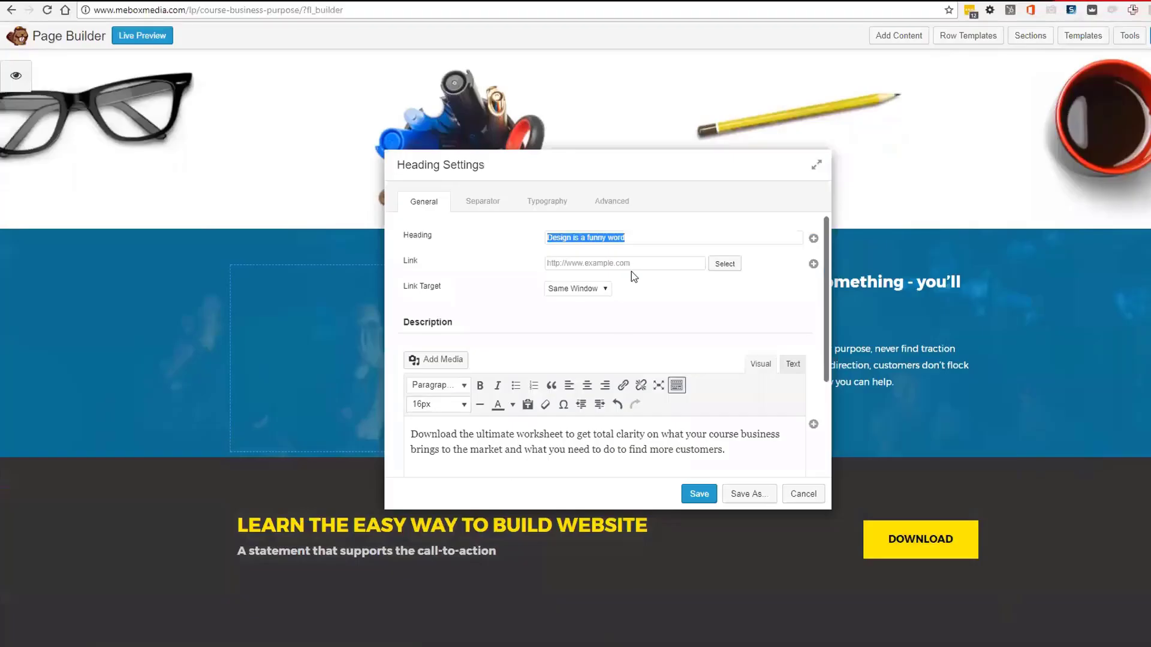
key("ctrl+v")
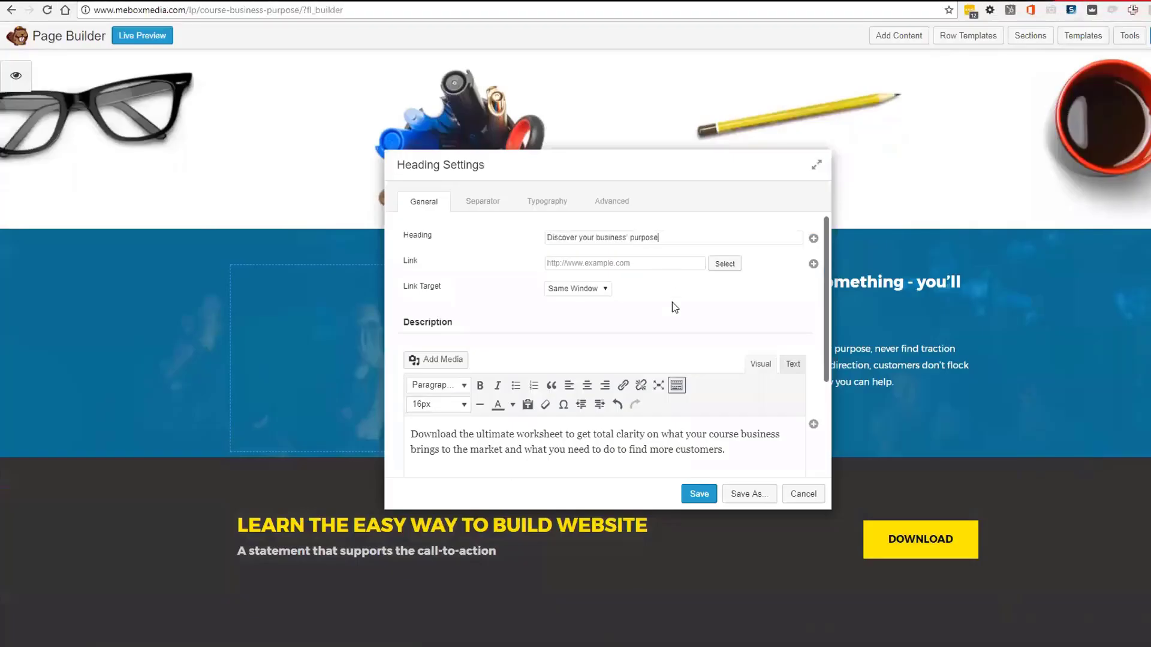
Set the heading's HTML tag to h2
left_click(525, 201)
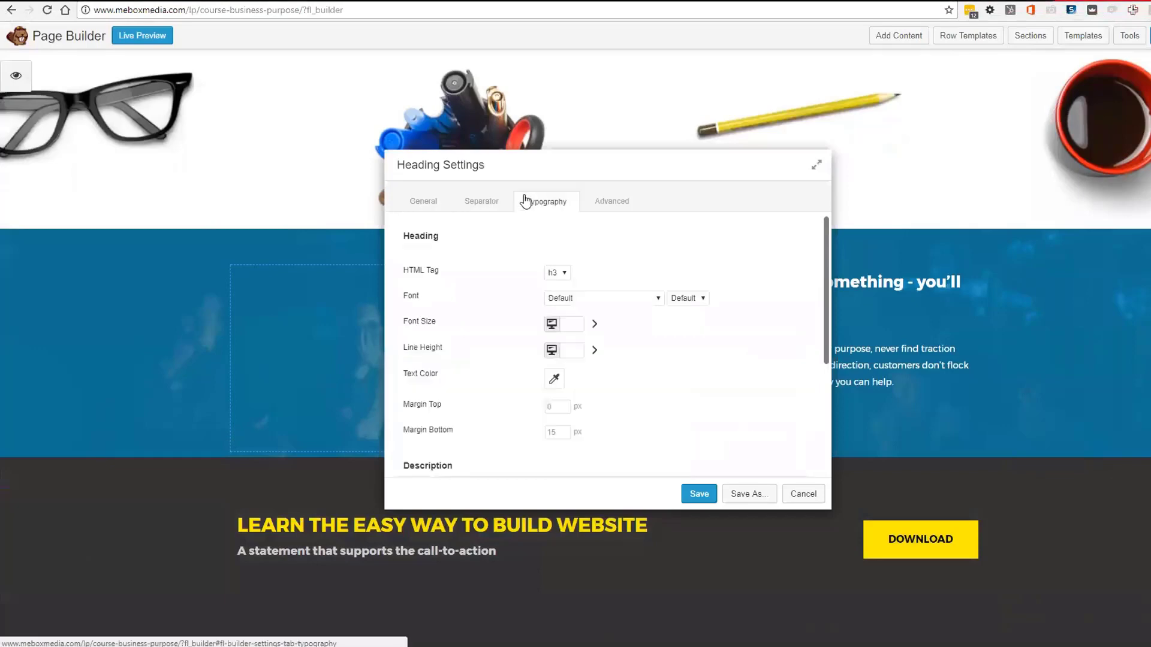
left_click(558, 272)
left_click(551, 290)
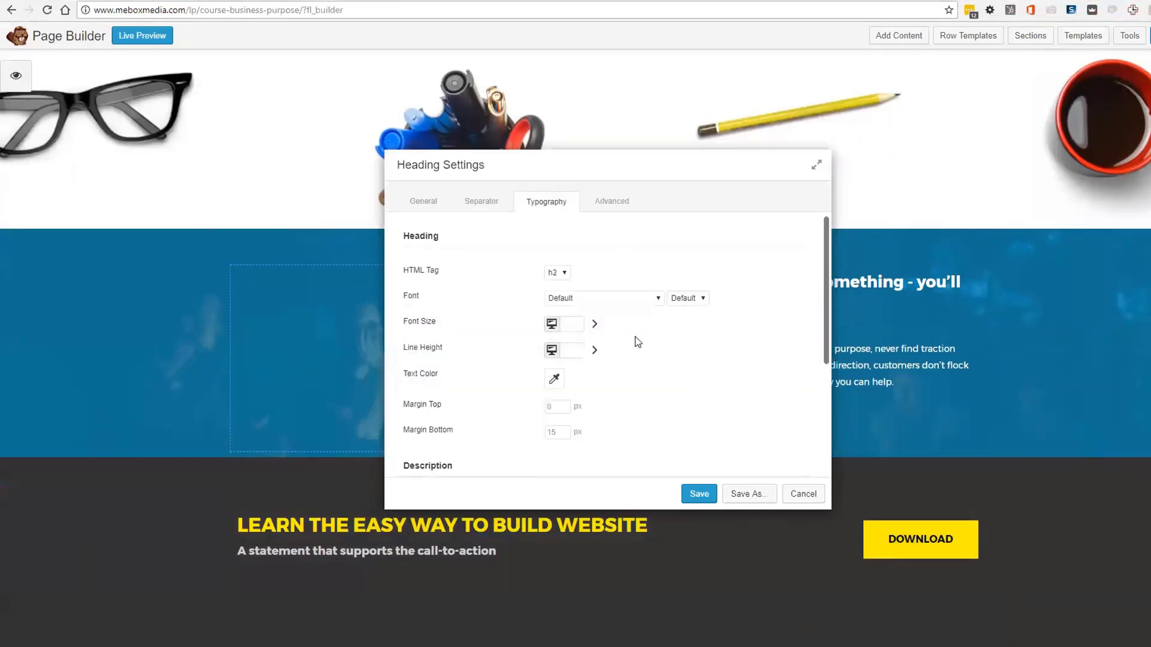
Set the heading's text color to the white preset #ffffff
scroll(623, 336, "down", 1)
left_click(554, 315)
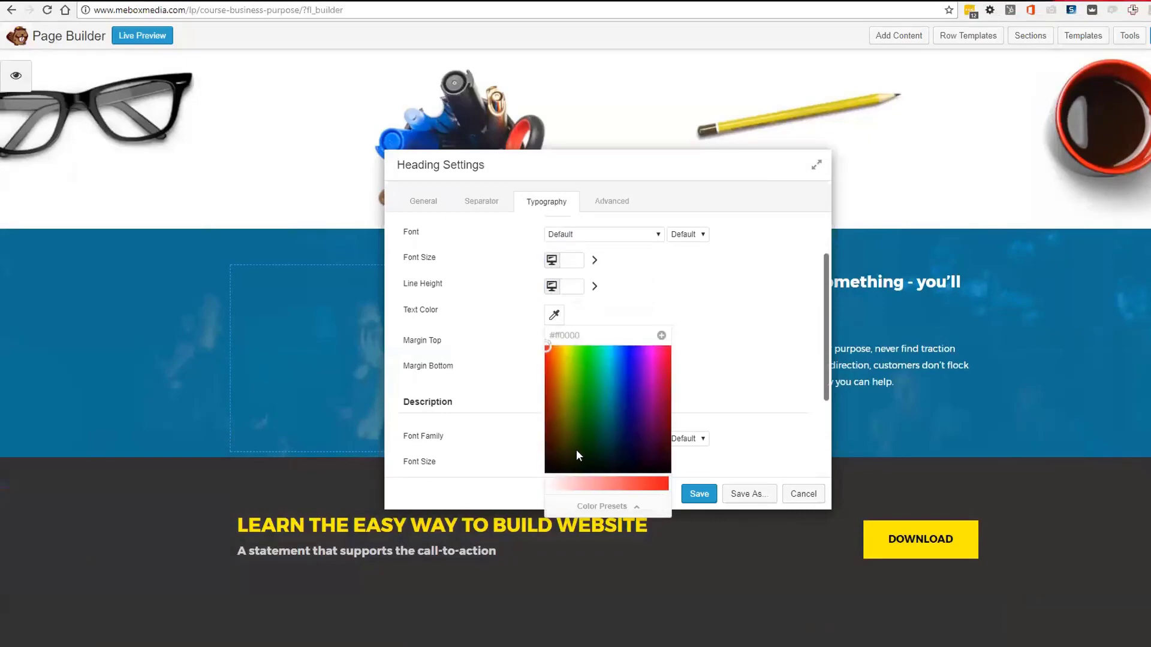
left_click(596, 501)
left_click(607, 462)
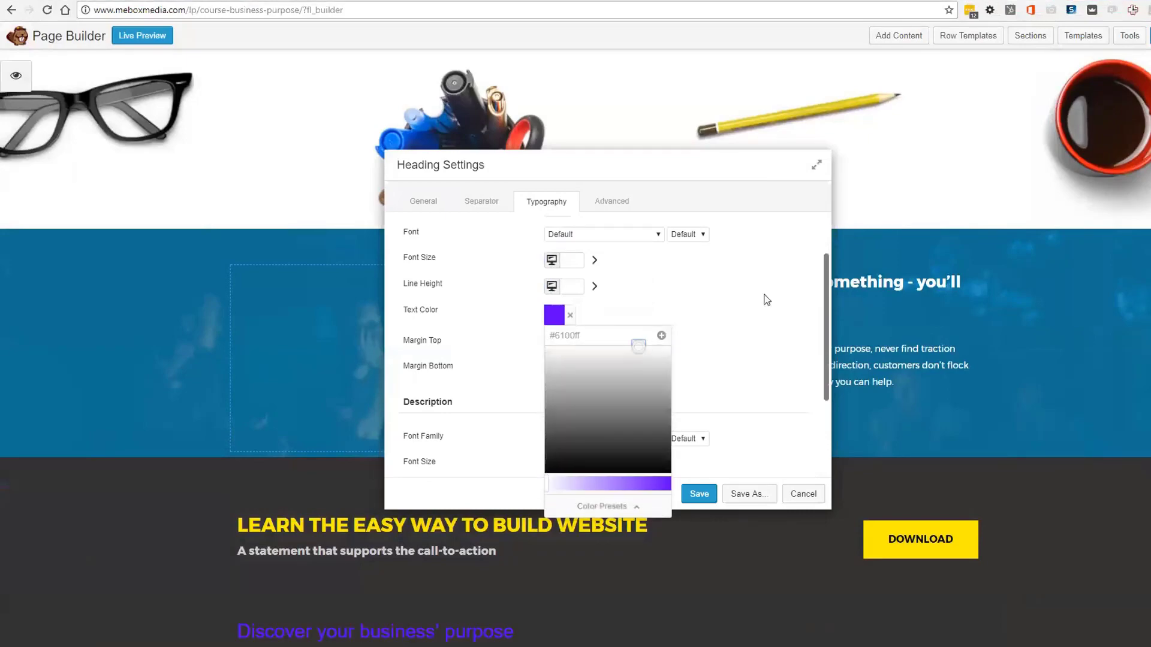
left_click(623, 324)
left_click(554, 316)
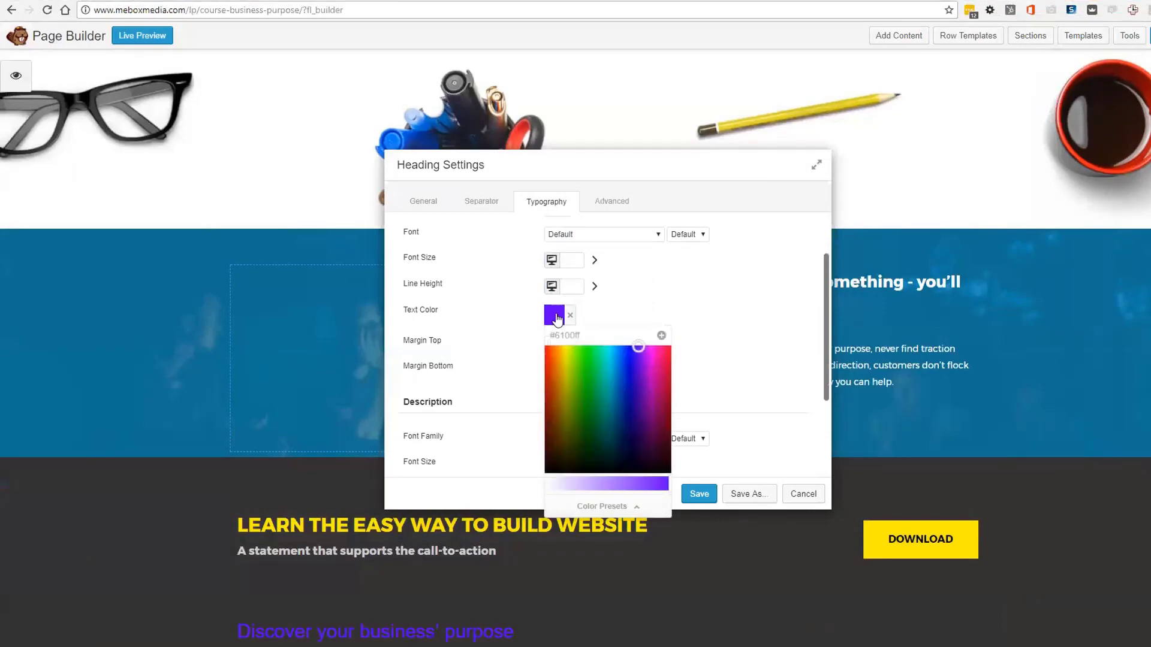
left_click(602, 506)
left_click(600, 410)
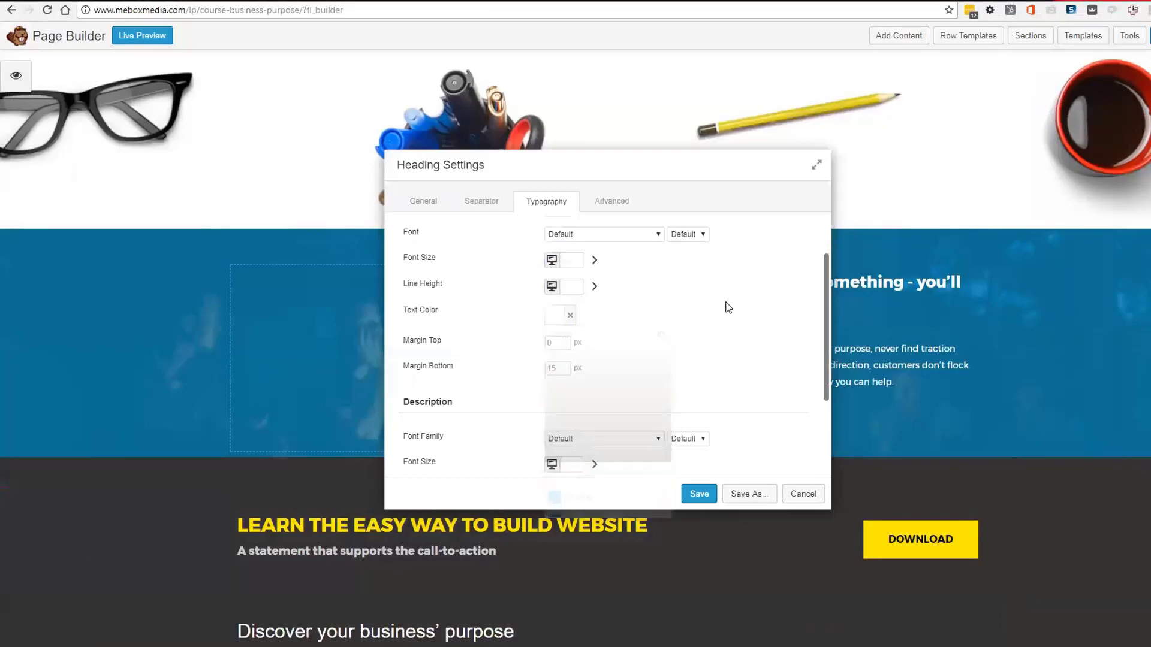
Try to set the heading module's description color to the white preset
scroll(628, 350, "down", 2)
left_click(554, 391)
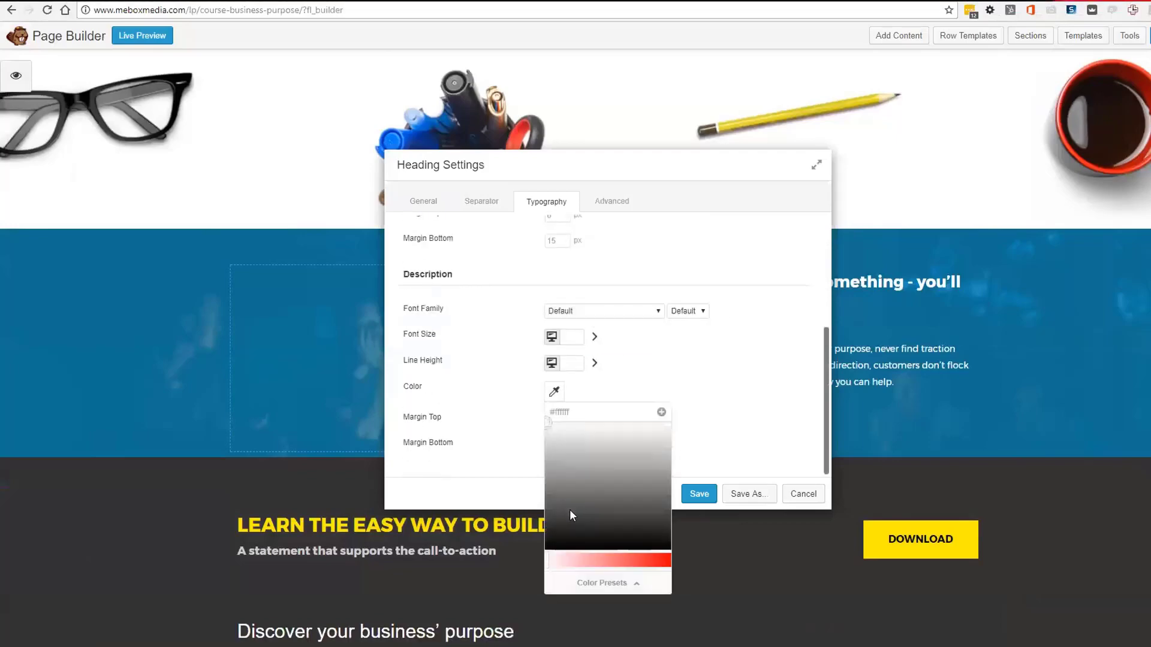
left_click(600, 579)
left_click(692, 359)
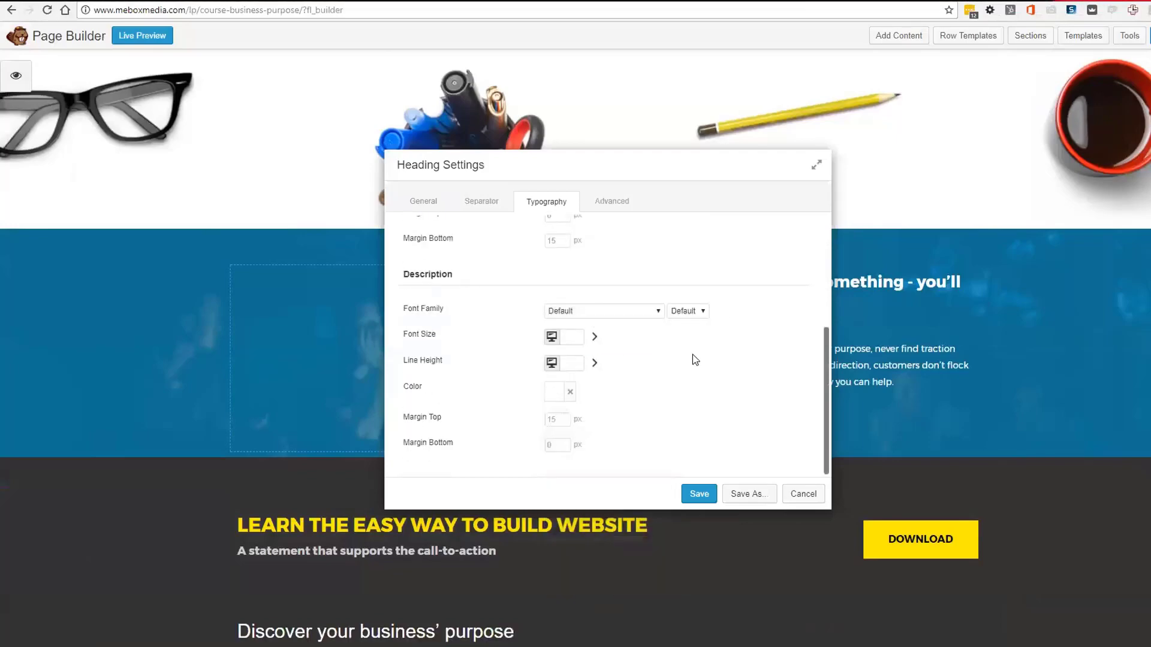
scroll(545, 602, "down", 1)
Set the heading's text color to the blue preset #1386ab and save the heading module
scroll(582, 407, "up", 3)
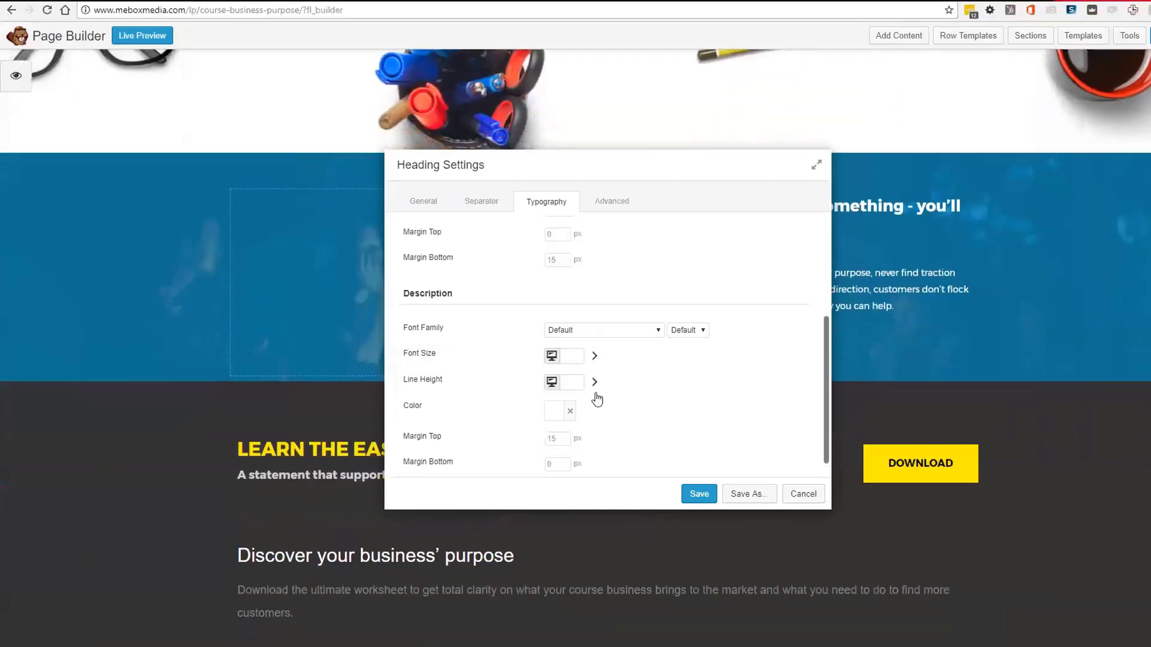
left_click(554, 379)
left_click(600, 579)
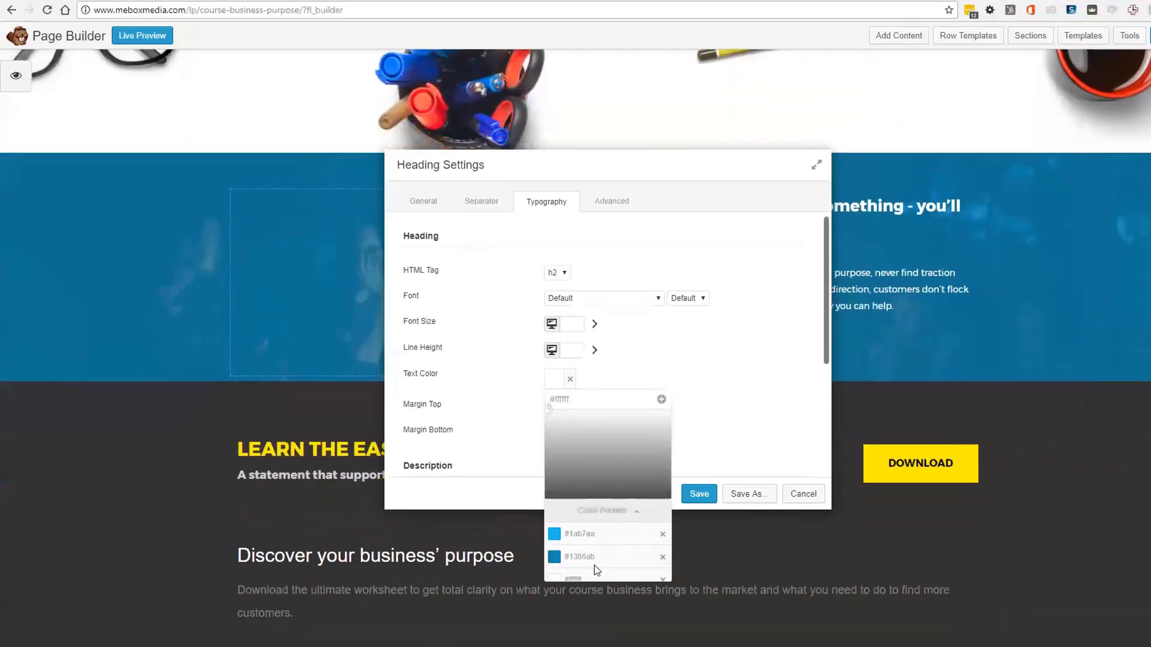
left_click(592, 448)
left_click(684, 379)
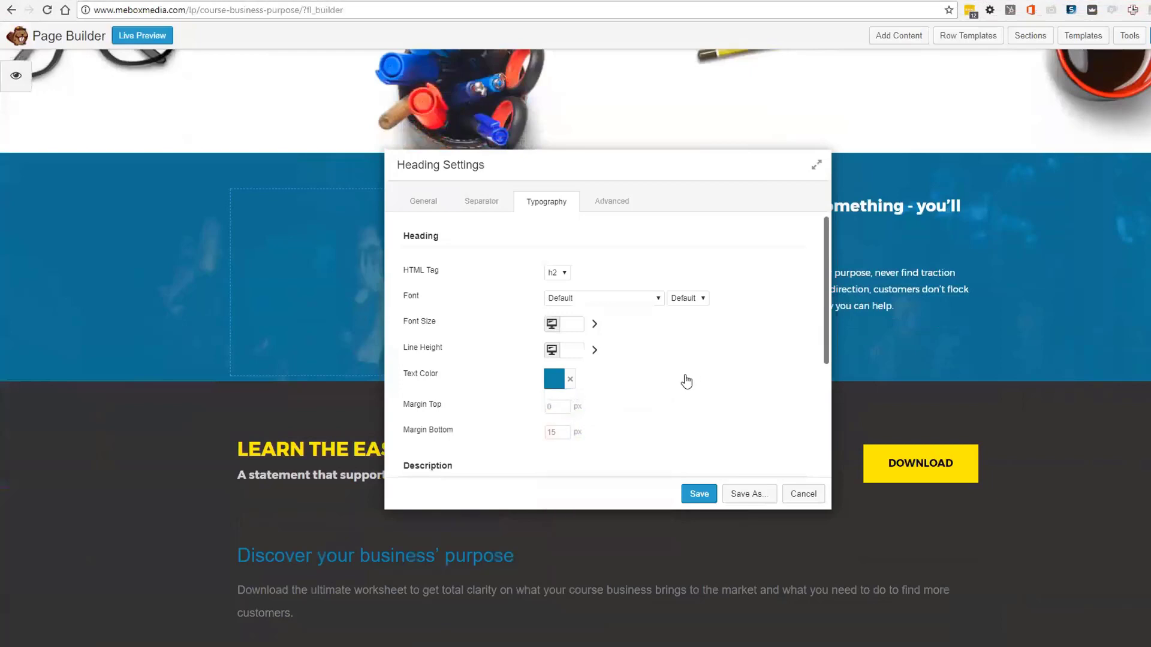
scroll(659, 382, "down", 3)
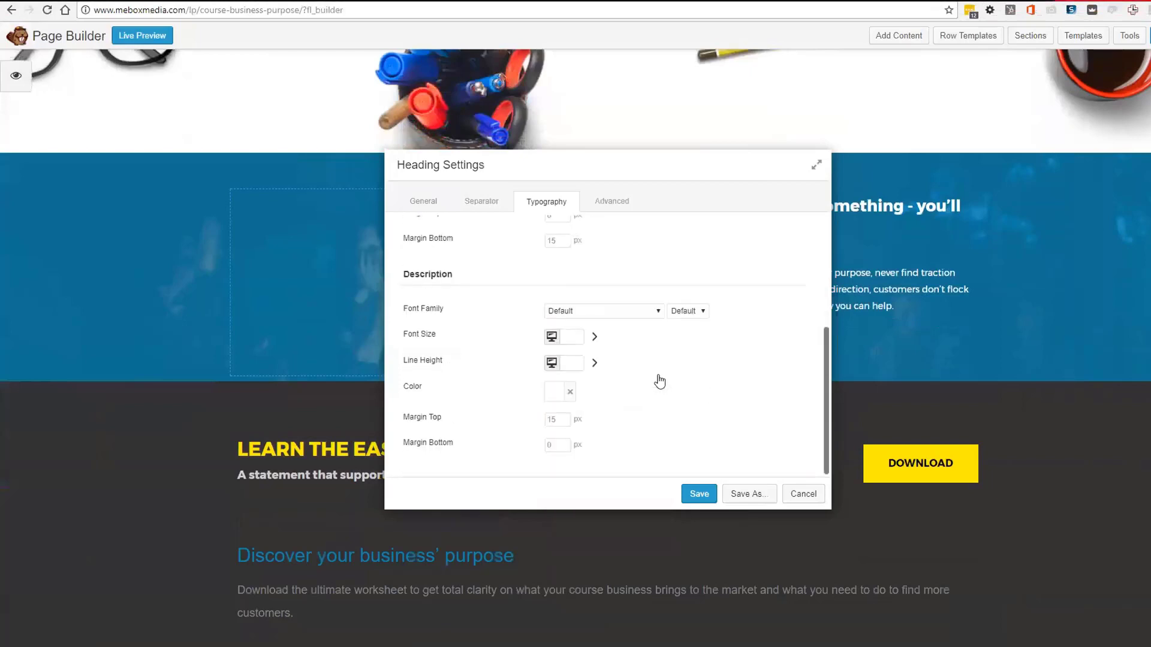
left_click(554, 392)
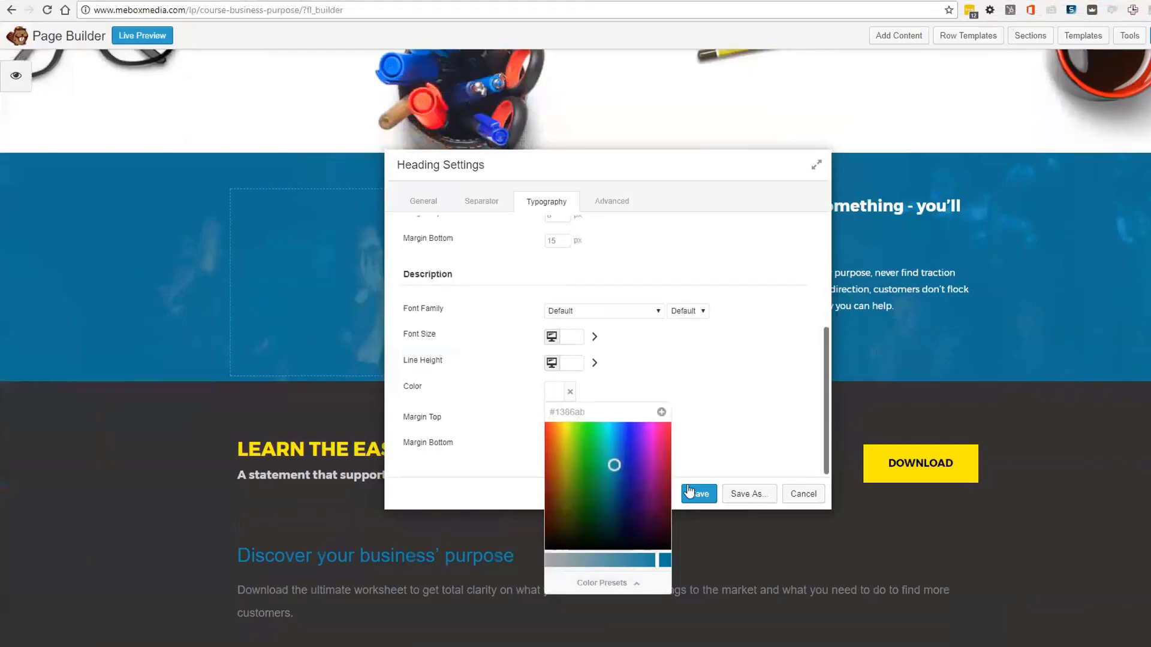
left_click(698, 493)
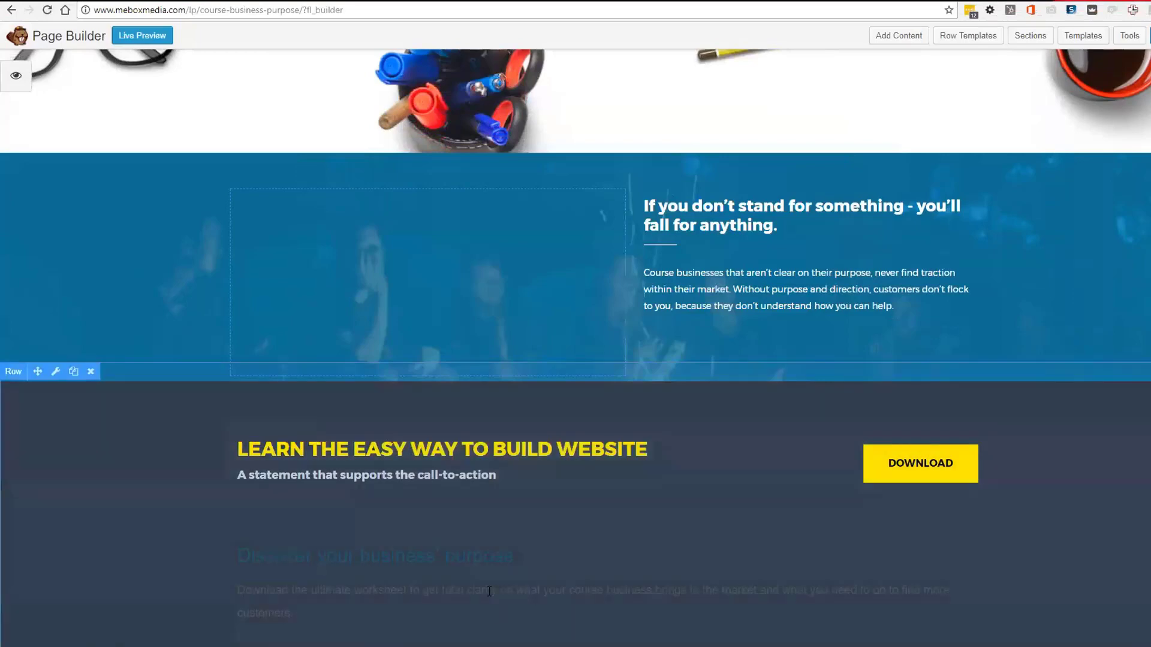
Delete the old "LEARN THE EASY WAY TO BUILD WEBSITE" call-to-action module above the new heading
left_click(307, 437)
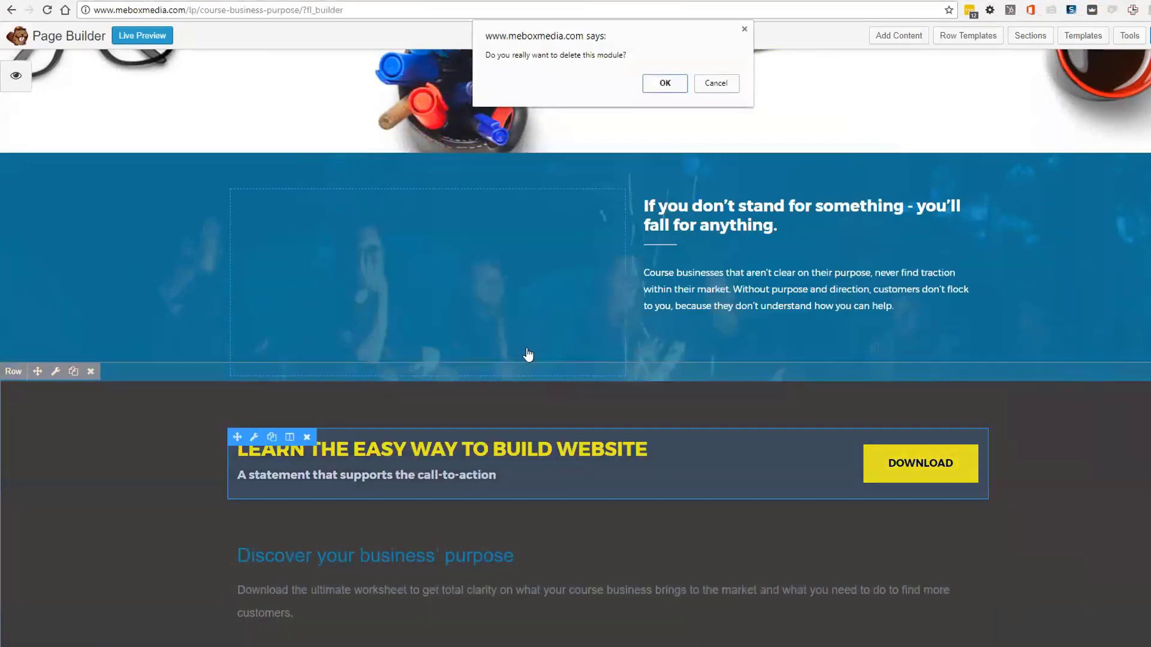
left_click(677, 85)
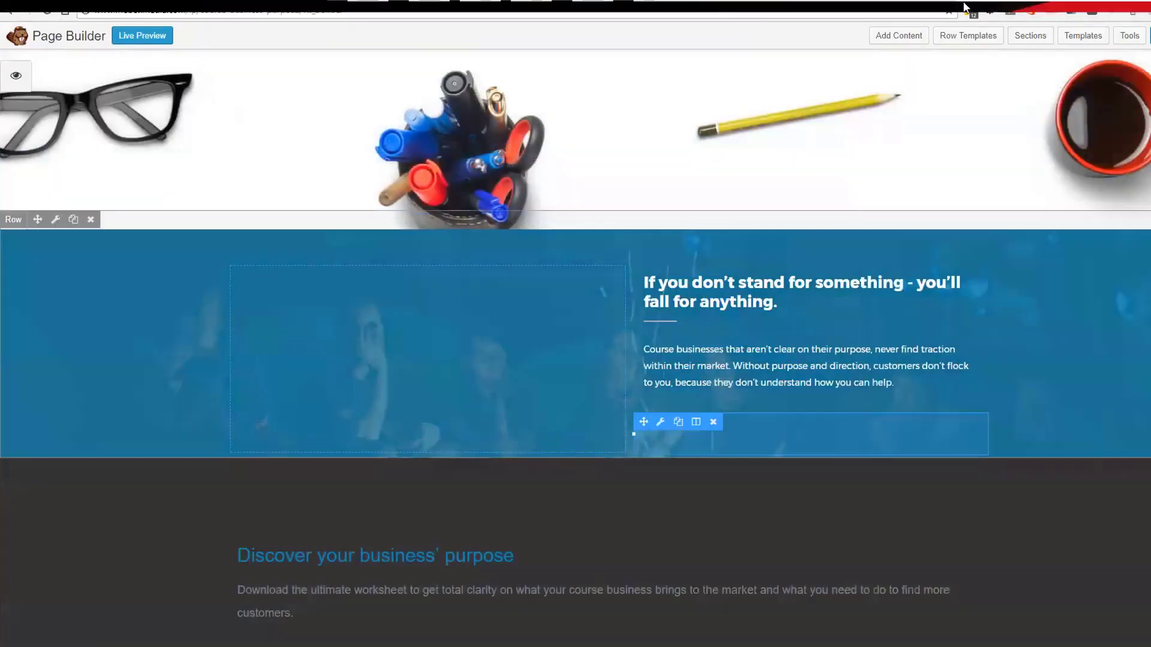
Duplicate the hero section's download form and move the copy beside the heading in the dark row, forming two columns
left_click(924, 35)
scroll(731, 347, "up", 10)
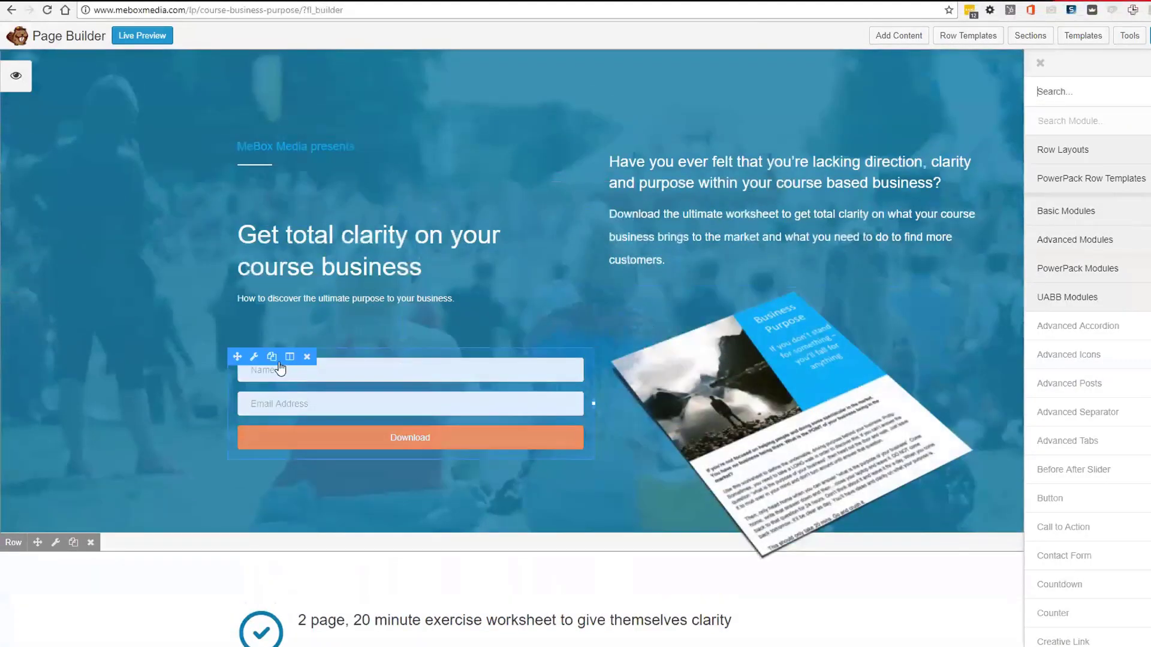
left_click(273, 358)
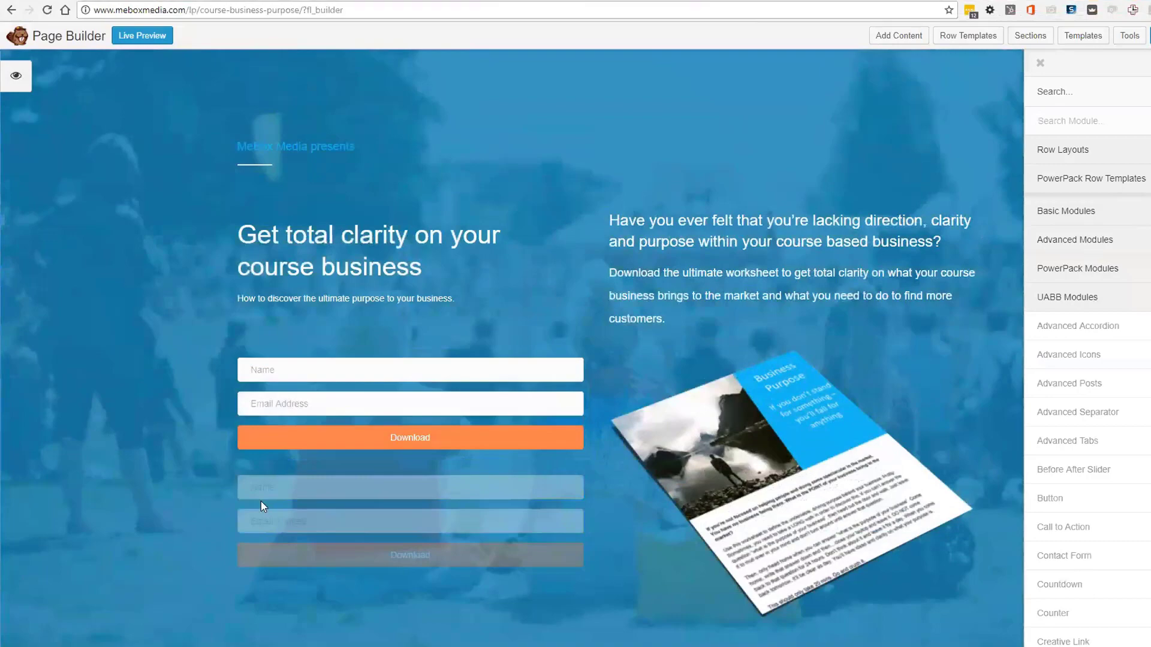
mouse_move(237, 475)
left_mouse_down()
mouse_move(489, 510)
mouse_move(714, 442)
mouse_move(800, 479)
mouse_move(1015, 532)
mouse_move(983, 529)
left_mouse_up()
scroll(701, 447, "down", 20)
scroll(804, 470, "down", 4)
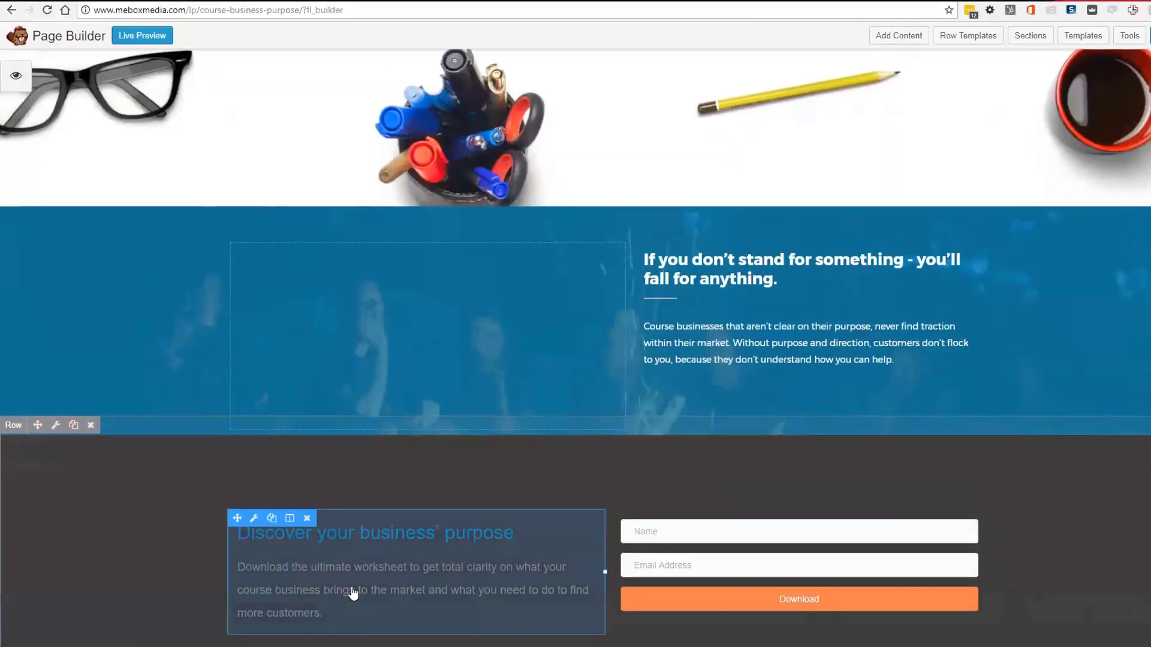
Set the description color of the "Discover your business' purpose" heading to the white preset #ffffff and save the module
left_click(354, 593)
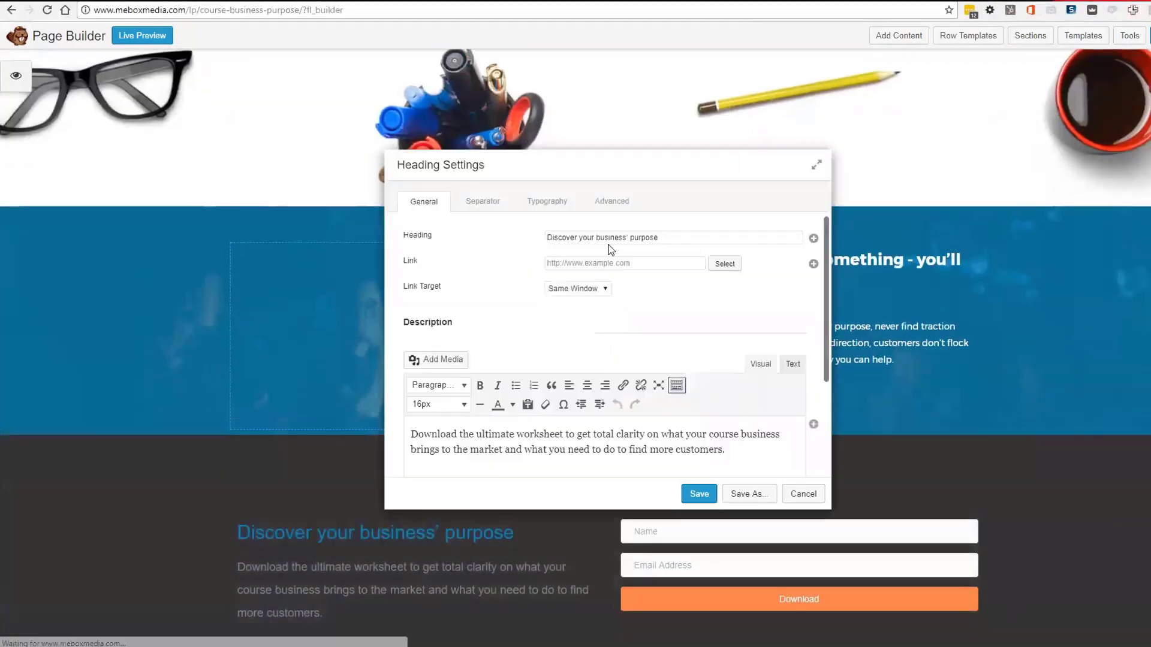
left_click(554, 203)
scroll(599, 330, "down", 4)
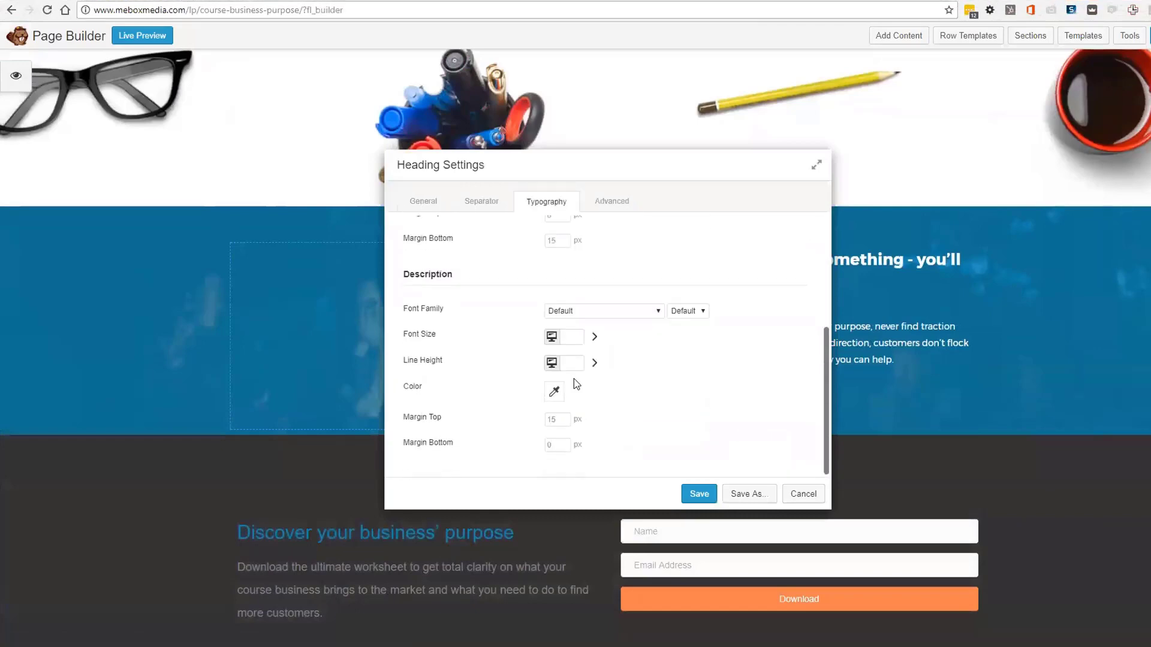
left_click(555, 393)
left_click(597, 579)
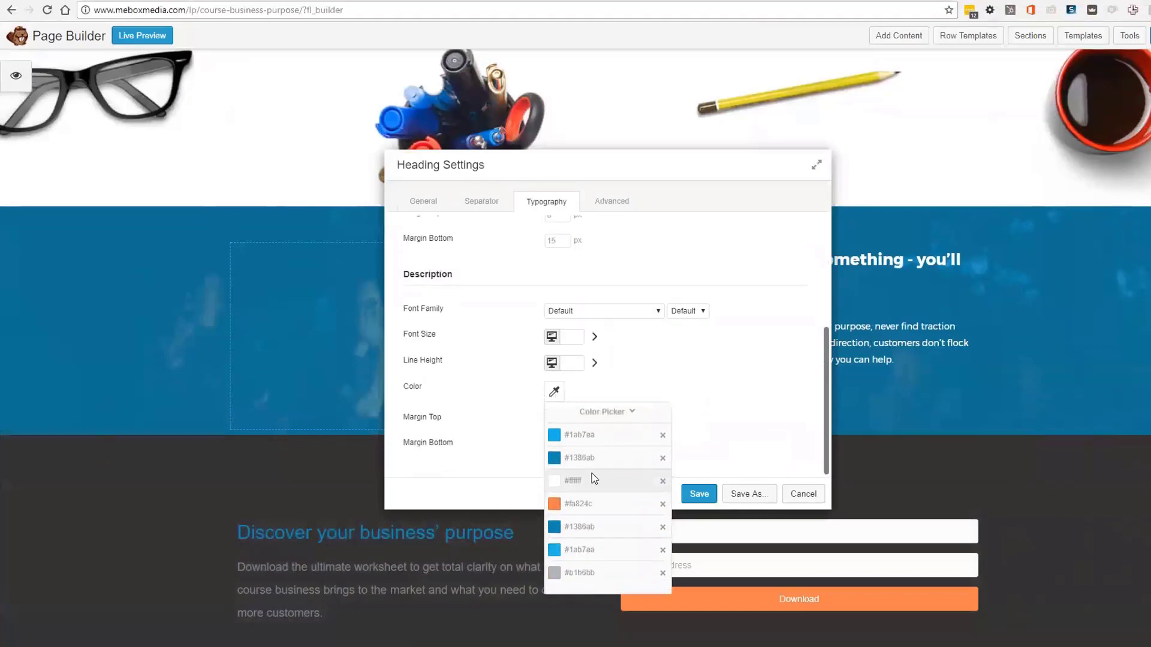
left_click(591, 473)
left_click(729, 336)
left_click(699, 493)
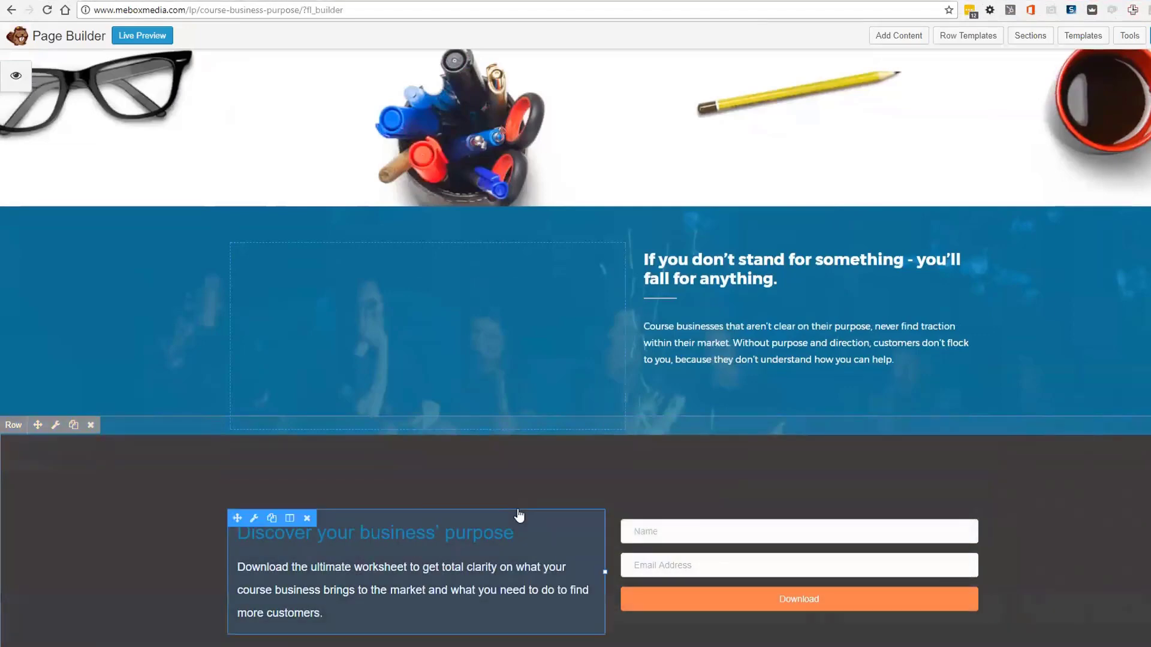
Review the landing page from the hero section down to the benefits, then finish editing and publish the changes
scroll(519, 515, "up", 20)
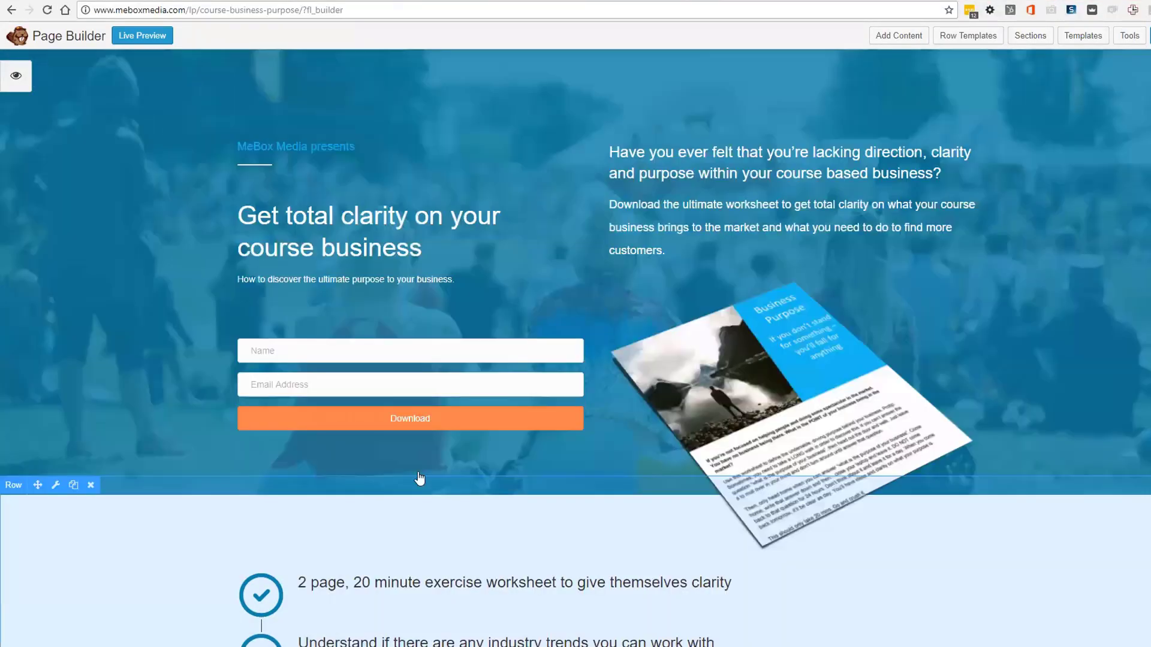
scroll(771, 301, "down", 10)
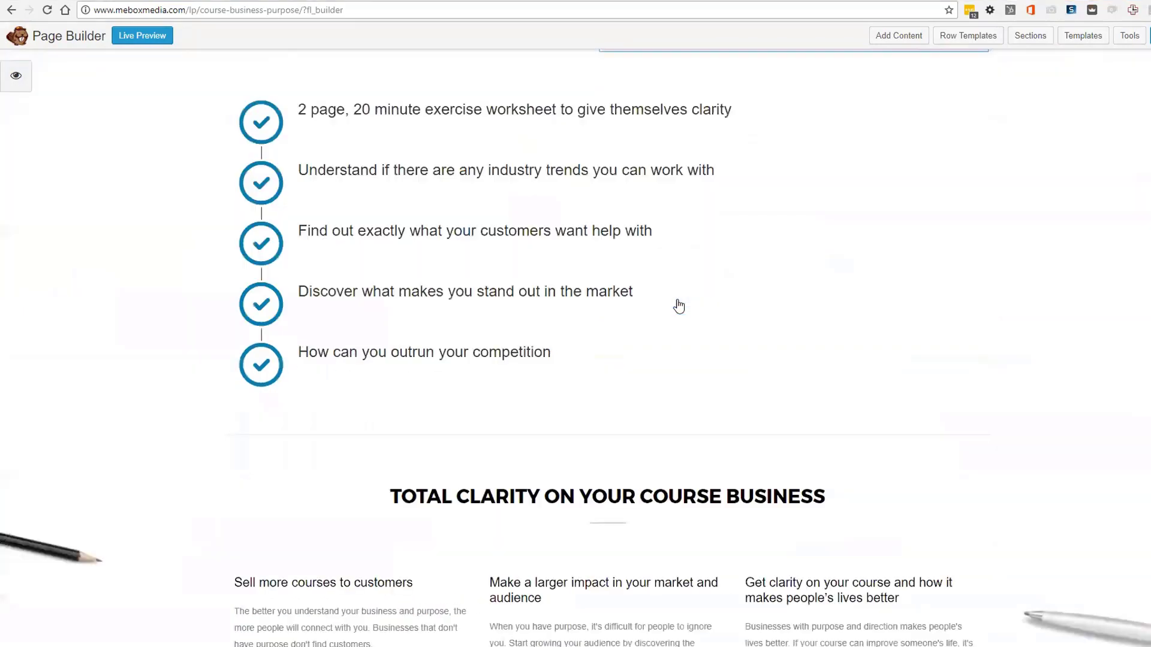
scroll(701, 294, "up", 10)
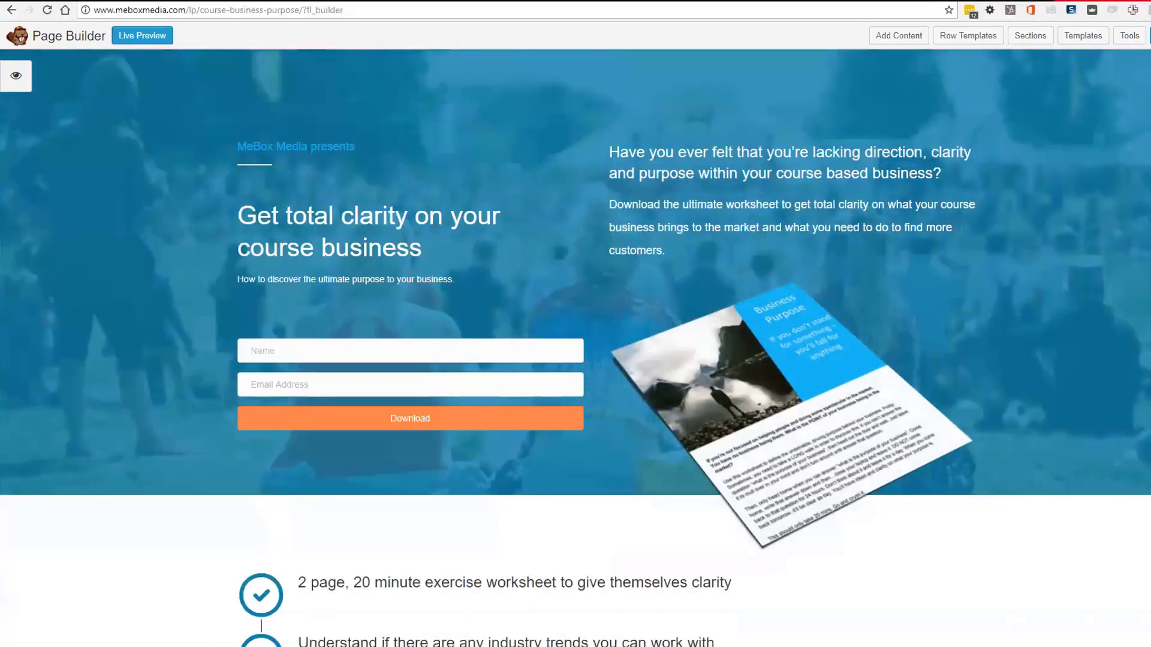
left_click(1149, 36)
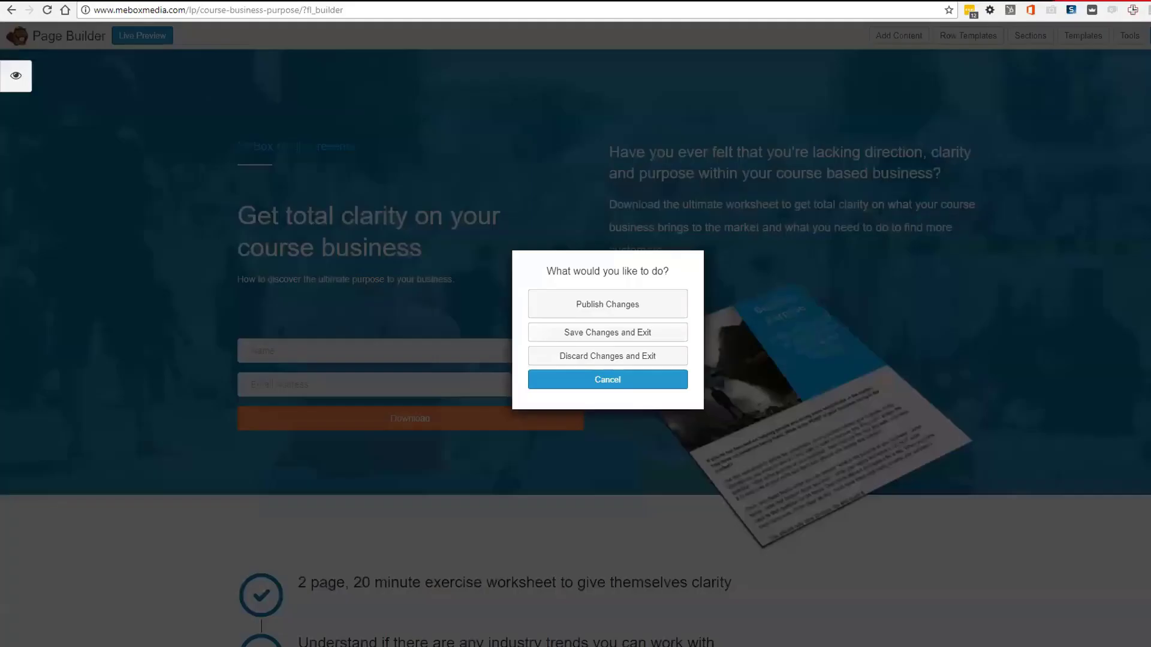
left_click(646, 302)
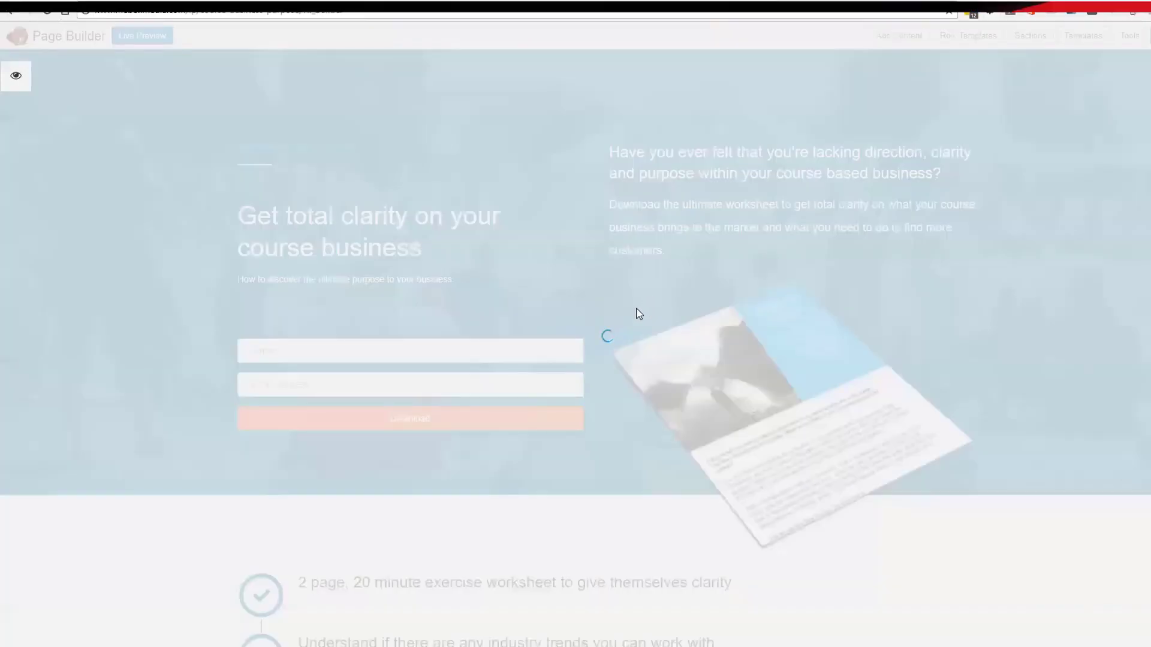